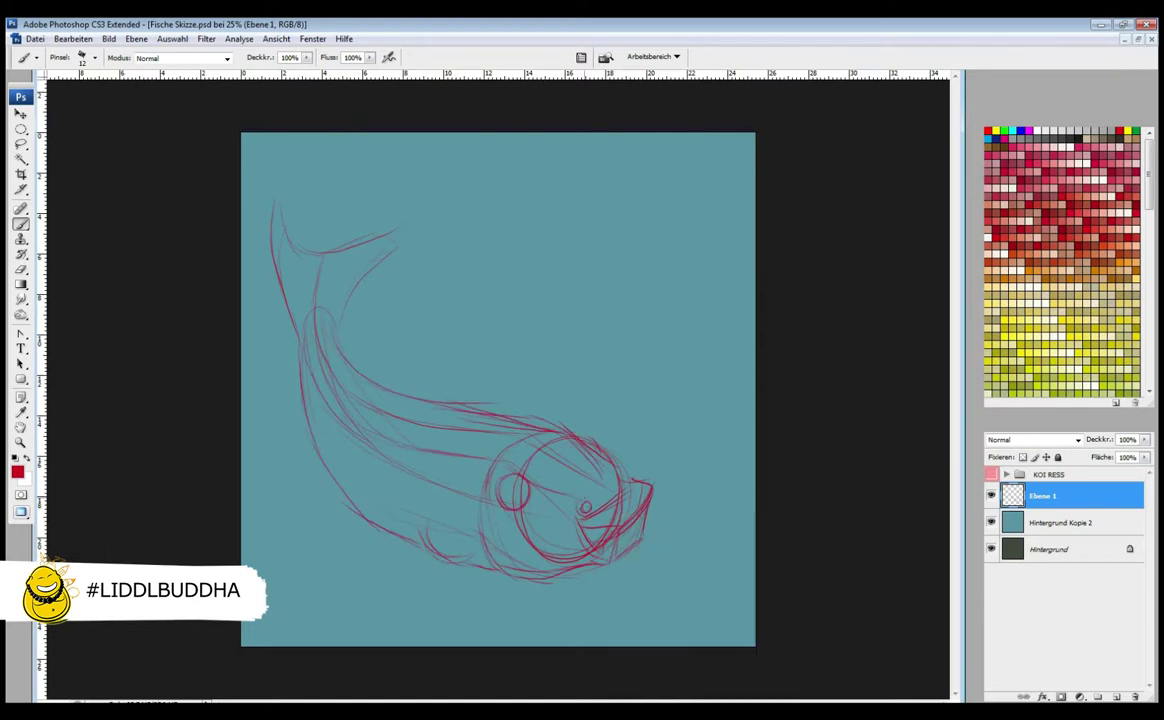
# Sketch the fish's belly fin, rear fin and dorsal fin onto the red line drawing
pyautogui.moveTo(432, 509)
pyautogui.mouseDown()
pyautogui.moveTo(400, 531)
pyautogui.moveTo(380, 603)
pyautogui.mouseUp()
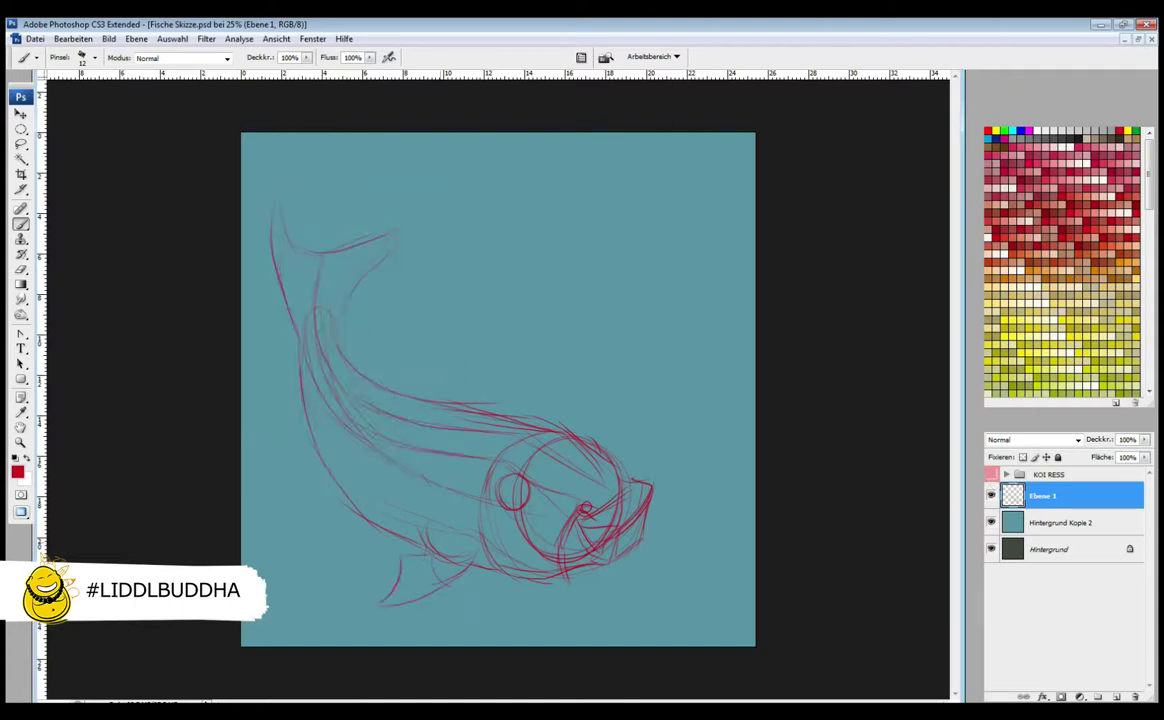
pyautogui.moveTo(440, 551); pyautogui.dragTo(360, 500)
pyautogui.moveTo(312, 464); pyautogui.dragTo(376, 538)
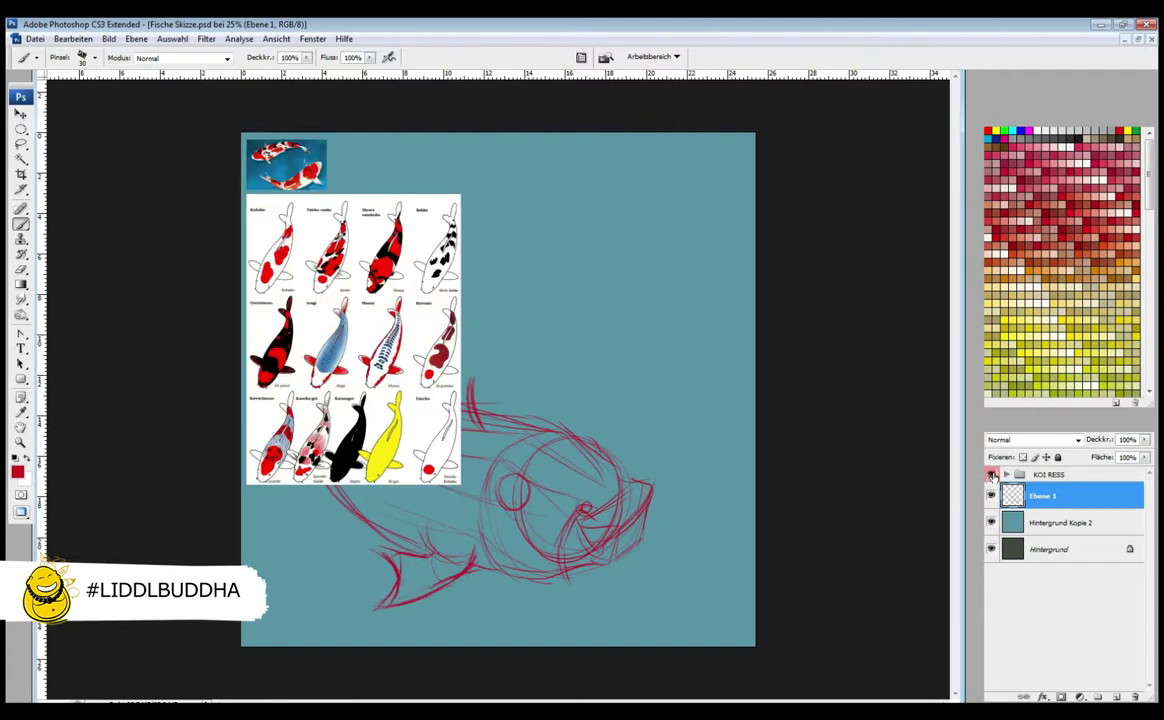
pyautogui.moveTo(400, 384); pyautogui.dragTo(402, 417)
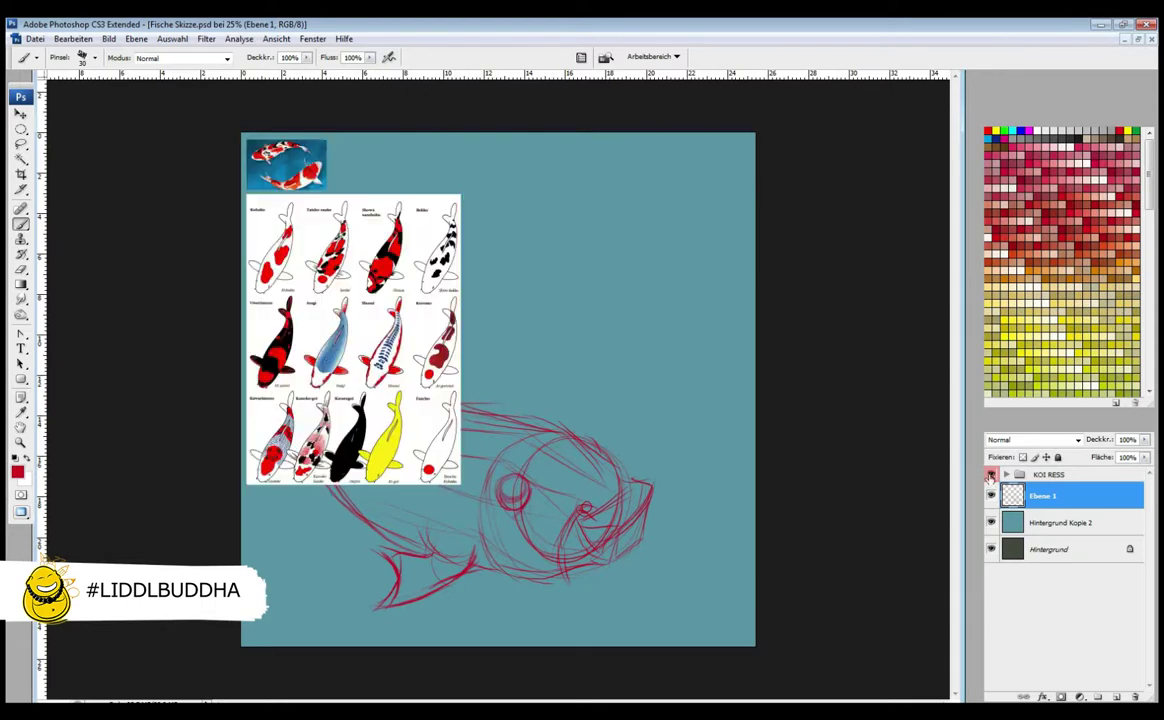
# Enlarge the koi reference photo and place it in the empty area above the fish, with the KOI TEXTUREN layer hidden
pyautogui.hotkey('ctrl', 't')
pyautogui.moveTo(385, 239); pyautogui.dragTo(632, 573)
pyautogui.press('Return')
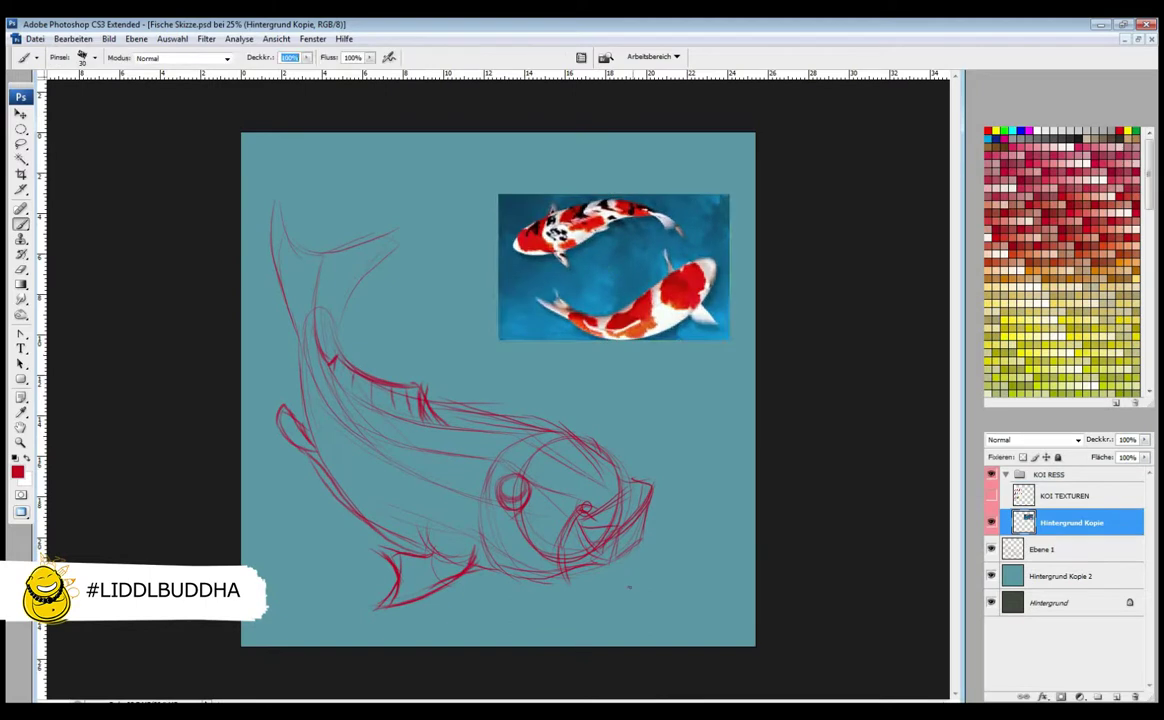
# On Ebene 1, erase the wide forked tail and redraw it as a narrow, upright, pointed tail fin
pyautogui.click(1042, 549)
pyautogui.press('b')
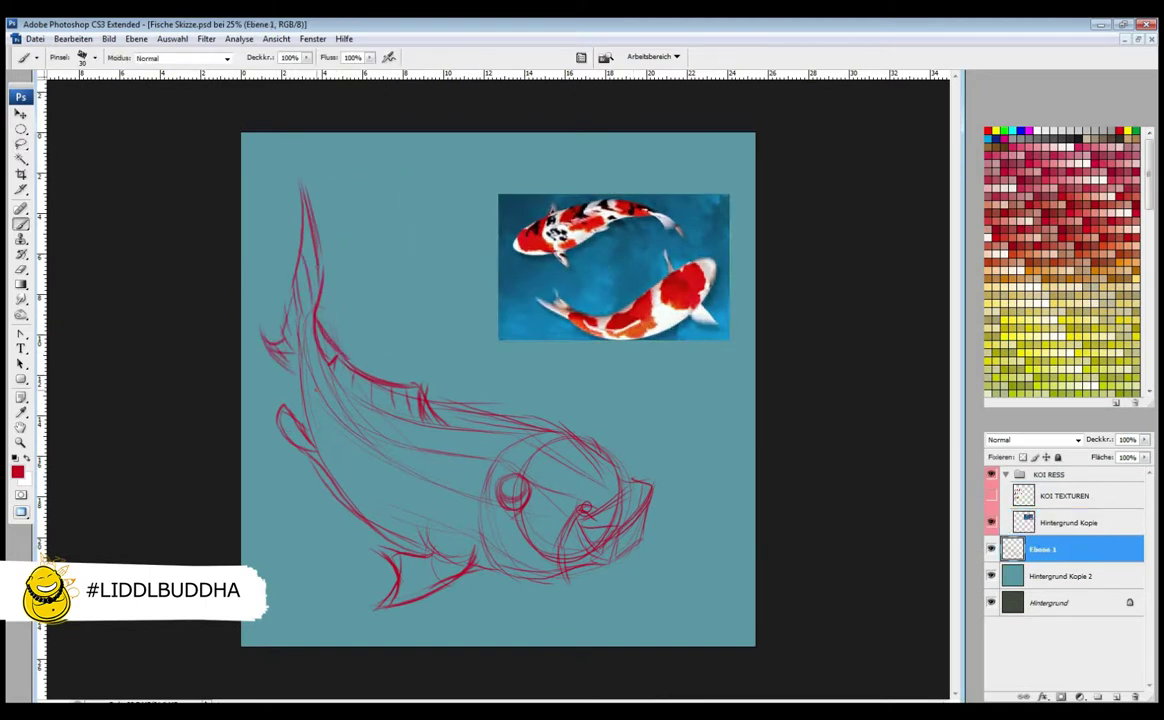
pyautogui.moveTo(270, 212); pyautogui.dragTo(290, 274)
pyautogui.press('e')
pyautogui.moveTo(290, 160); pyautogui.dragTo(293, 250)
pyautogui.press('b')
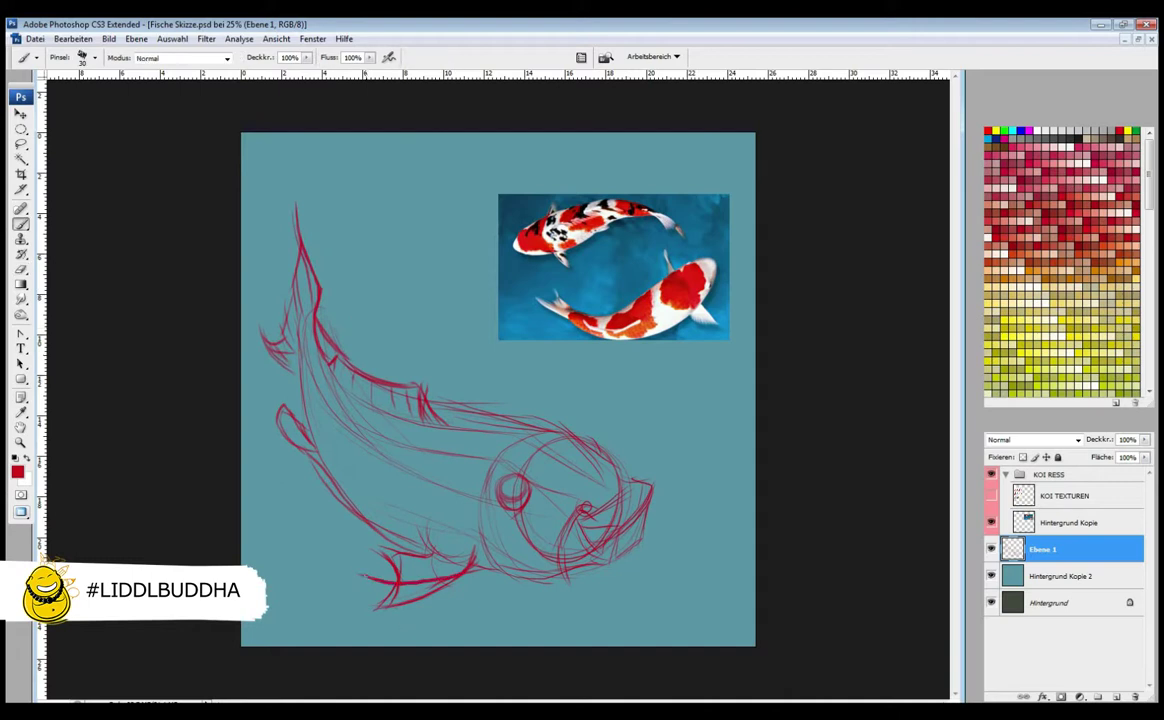
# Erase the drooping belly fin and redraw it flatter, then rework the rear fin and strengthen the eye and mouth lines
pyautogui.press('e')
pyautogui.moveTo(400, 600); pyautogui.dragTo(356, 611)
pyautogui.press('b')
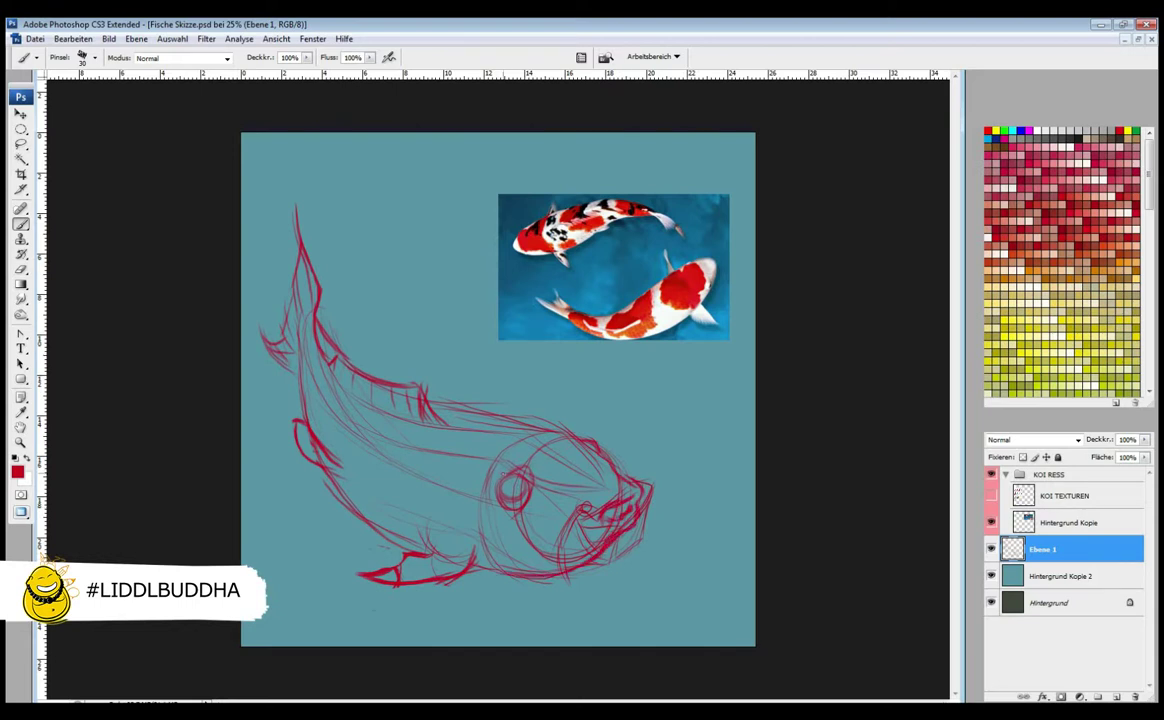
# Delete the KOI RESS reference group together with its contents
pyautogui.click(991, 474)
pyautogui.click(1050, 474)
pyautogui.click(1135, 696)
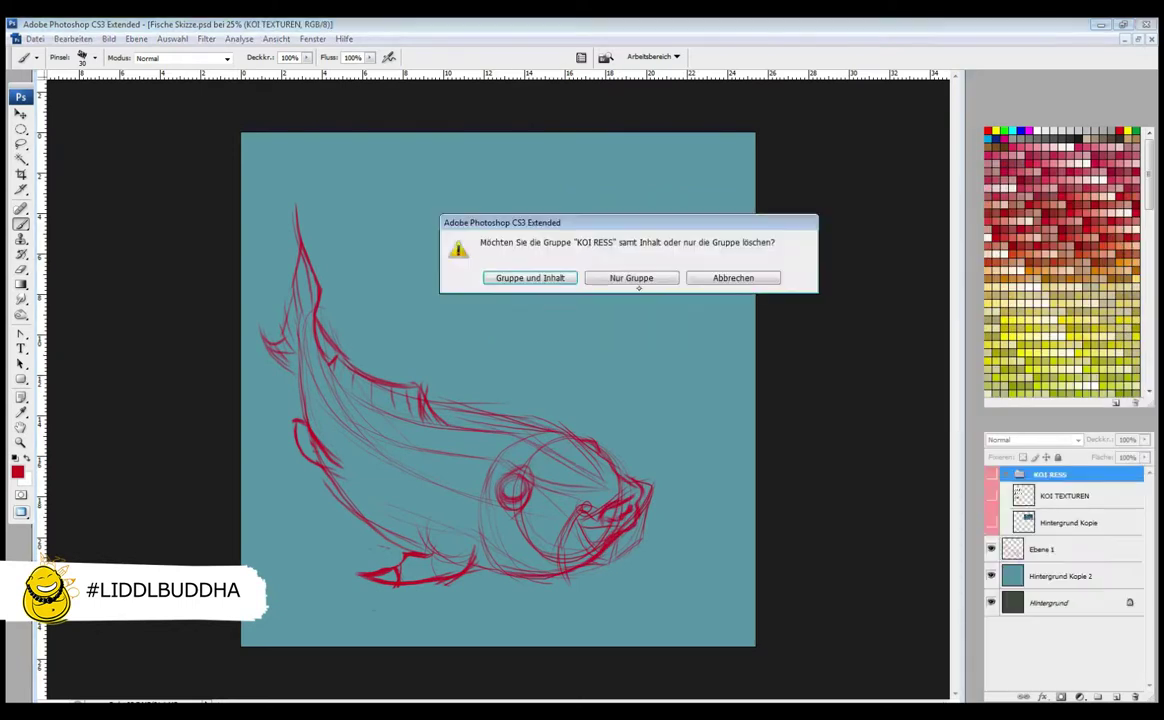
pyautogui.click(512, 275)
pyautogui.hotkey('ctrl', 'j')
pyautogui.hotkey('ctrl', 't')
pyautogui.moveTo(552, 391); pyautogui.dragTo(642, 304)
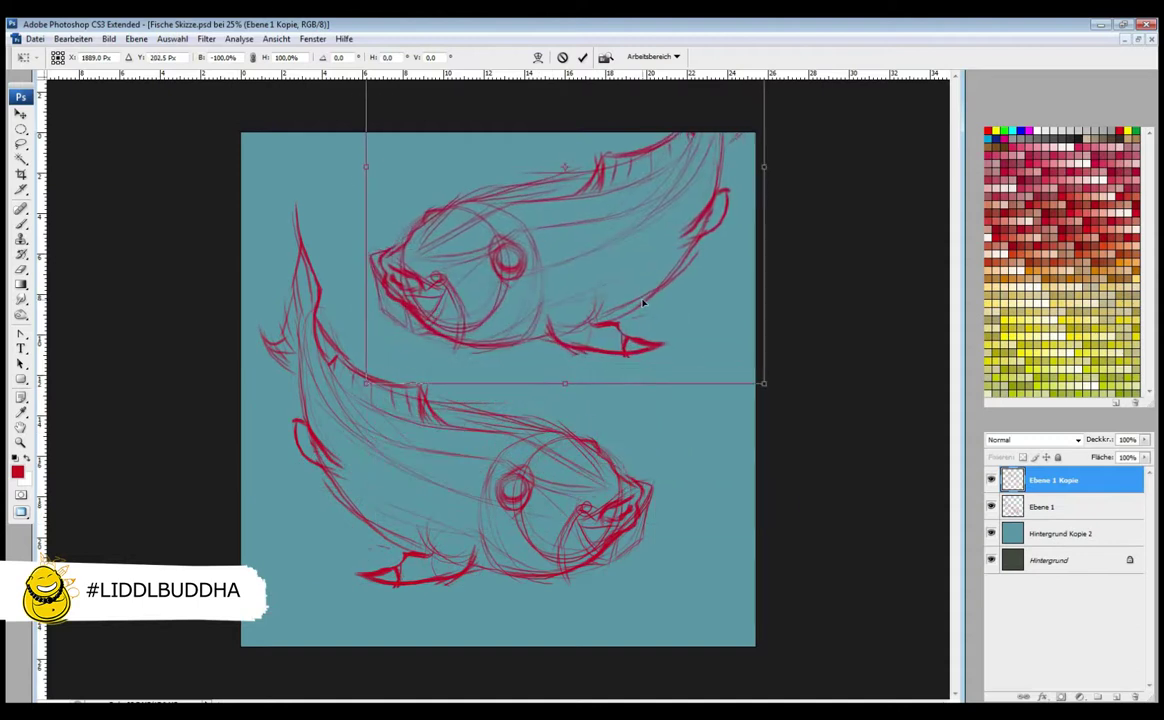
pyautogui.press('Escape')
pyautogui.hotkey('ctrl', 'z')
pyautogui.click(108, 38)
pyautogui.click(193, 242)
pyautogui.hotkey('ctrl', 'z')
# Flip the whole canvas horizontally so the fish faces the other way
pyautogui.click(108, 38)
pyautogui.click(56, 177)
pyautogui.click(193, 229)
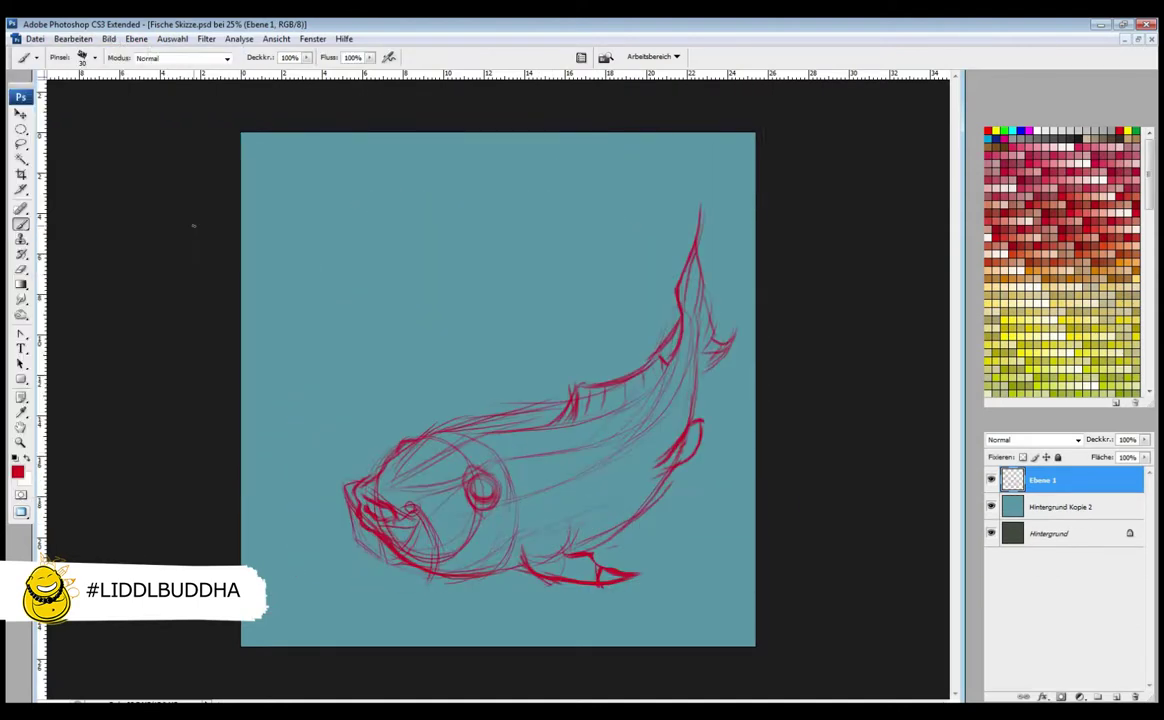
# Add a new empty layer, then erase and redraw the fish's mouth, snout and eye on Ebene 1
pyautogui.hotkey('ctrl', 'shift', 'alt', 'n')
pyautogui.press('e')
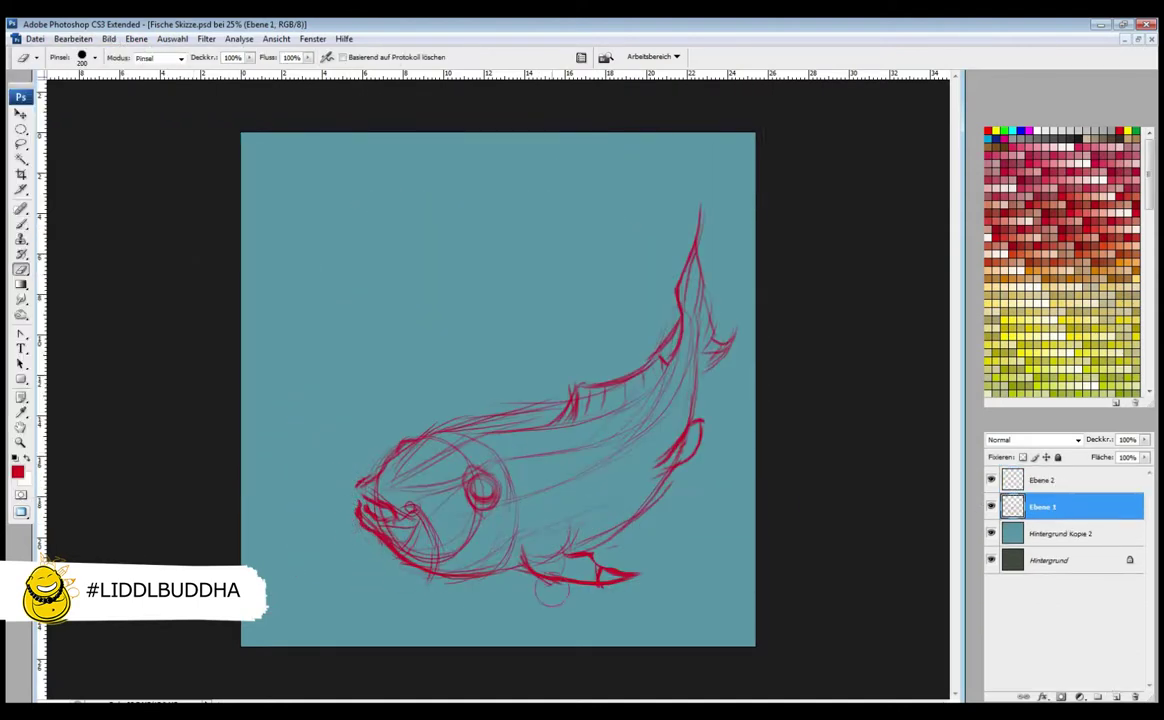
pyautogui.press('b')
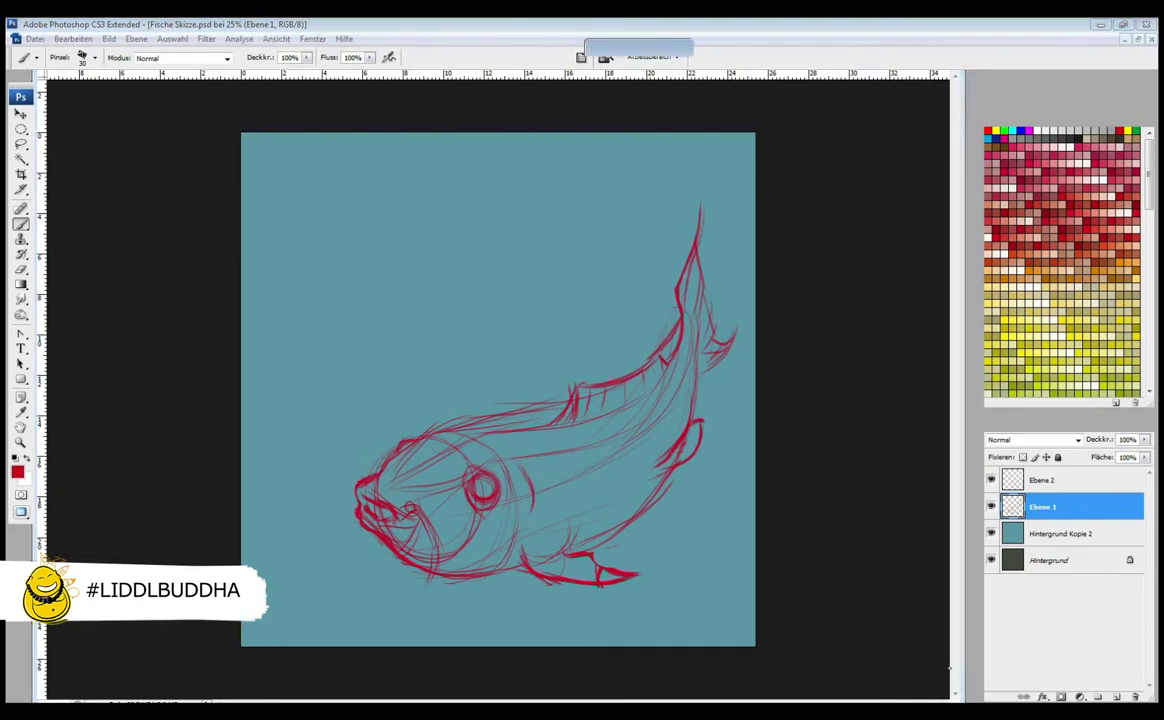
pyautogui.hotkey('alt', 'Tab')
pyautogui.doubleClick(826, 318)
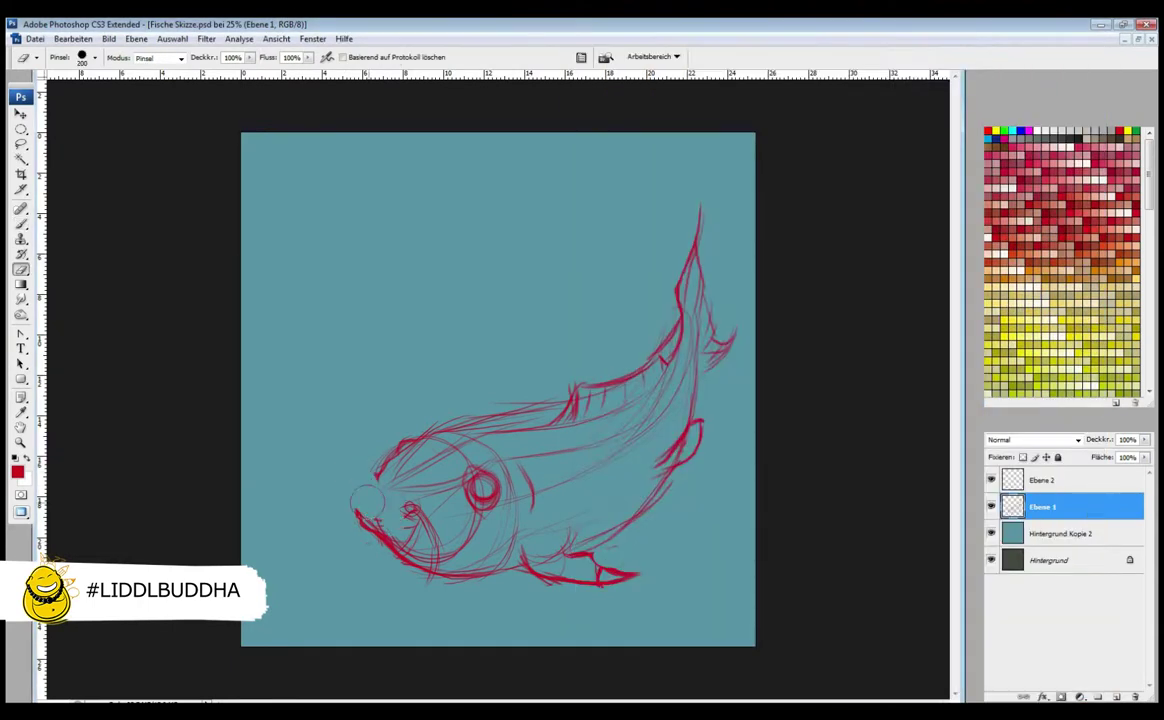
pyautogui.press('b')
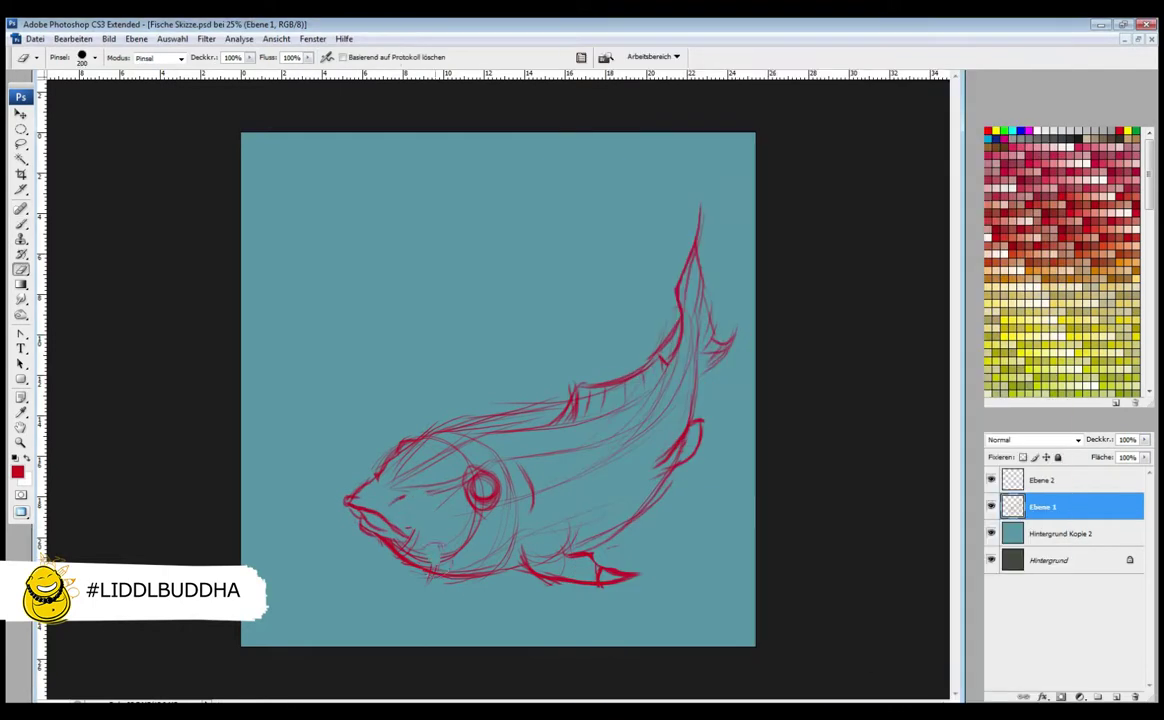
pyautogui.press('b')
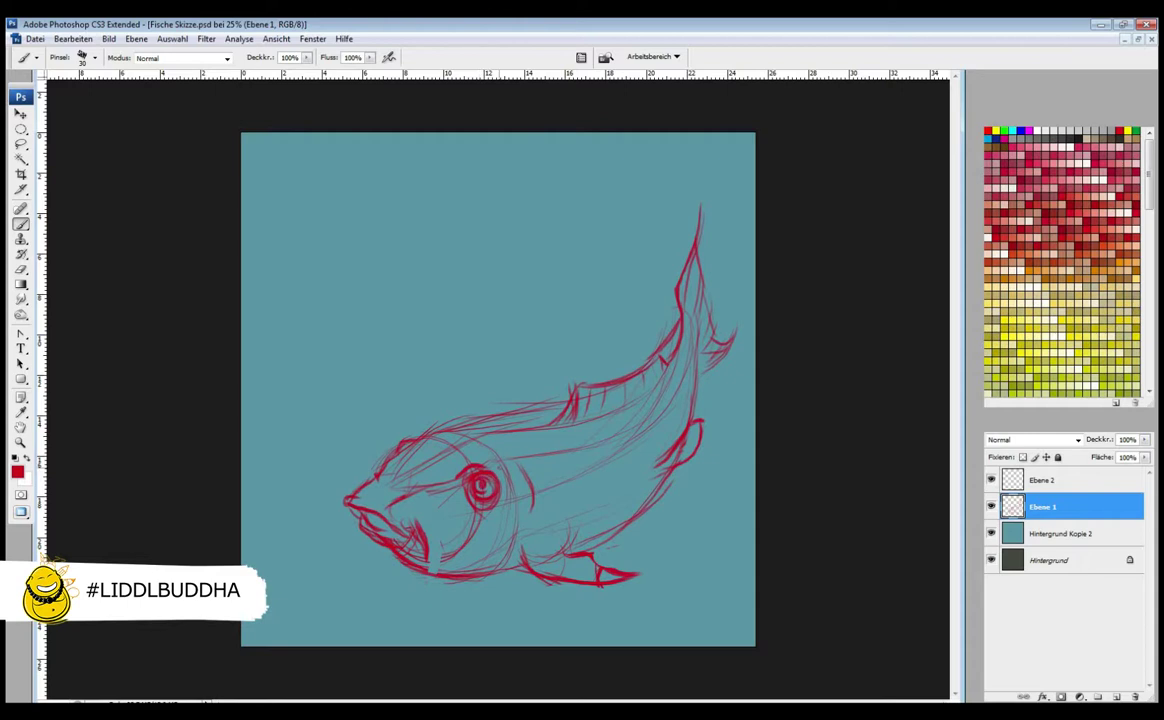
# Move Ebene 2 beneath the sketch and paint the whole fish with a large brush in white and light grey-blue
pyautogui.click(1040, 480)
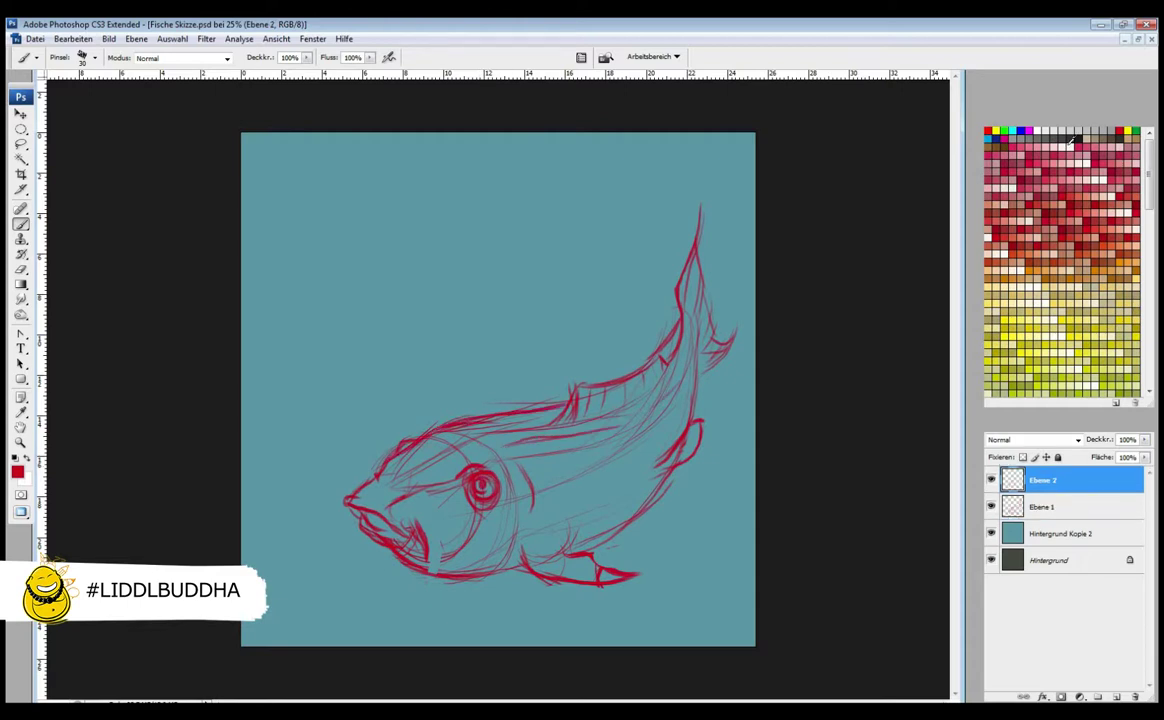
pyautogui.hotkey('ctrl', '[')
pyautogui.rightClick(545, 435)
pyautogui.press('Escape')
pyautogui.press('x')
pyautogui.moveTo(415, 455)
pyautogui.mouseDown()
pyautogui.moveTo(572, 386)
pyautogui.moveTo(700, 215)
pyautogui.moveTo(710, 370)
pyautogui.moveTo(725, 340)
pyautogui.moveTo(690, 400)
pyautogui.moveTo(646, 580)
pyautogui.mouseUp()
pyautogui.rightClick(533, 490)
pyautogui.press('Escape')
pyautogui.moveTo(520, 500)
pyautogui.mouseDown()
pyautogui.moveTo(560, 450)
pyautogui.moveTo(470, 500)
pyautogui.moveTo(645, 470)
pyautogui.mouseUp()
pyautogui.moveTo(703, 540)
pyautogui.mouseDown()
pyautogui.moveTo(600, 400)
pyautogui.moveTo(450, 470)
pyautogui.moveTo(480, 520)
pyautogui.moveTo(625, 430)
pyautogui.moveTo(650, 320)
pyautogui.moveTo(340, 470)
pyautogui.moveTo(340, 545)
pyautogui.moveTo(497, 480)
pyautogui.moveTo(506, 408)
pyautogui.moveTo(452, 407)
pyautogui.moveTo(366, 460)
pyautogui.moveTo(640, 300)
pyautogui.moveTo(413, 484)
pyautogui.mouseUp()
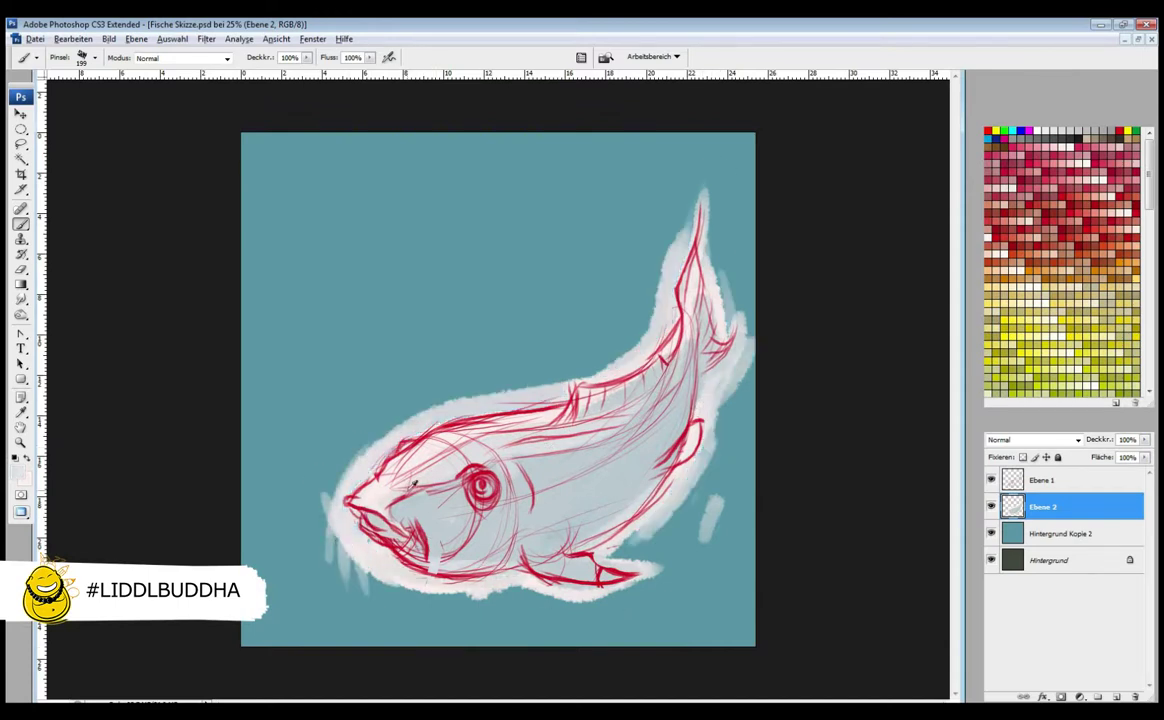
# Reduce the opacity of sketch layer Ebene 1 to 40% and make Ebene 2 the active layer
pyautogui.click(1040, 480)
pyautogui.press('4')
pyautogui.click(1043, 507)
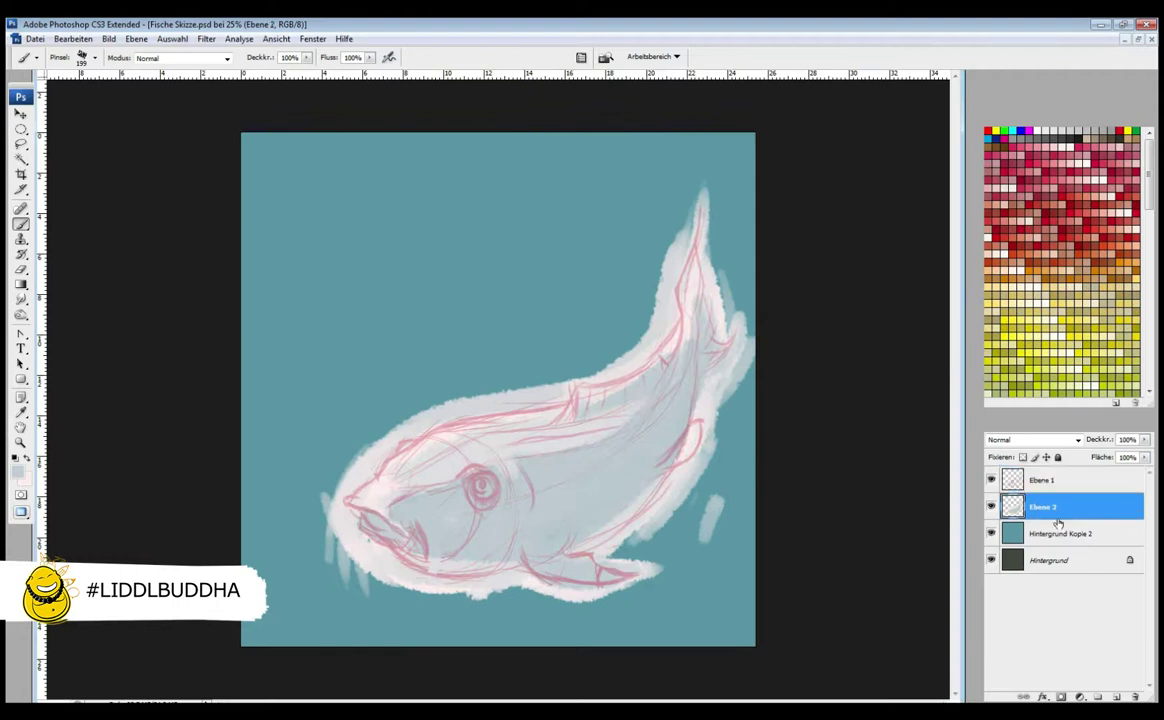
# Add a layer mask to Ebene 2, start masking along the upper snout, and set the eraser's opacity and flow to 70%
pyautogui.press('e')
pyautogui.moveTo(440, 590); pyautogui.dragTo(325, 410)
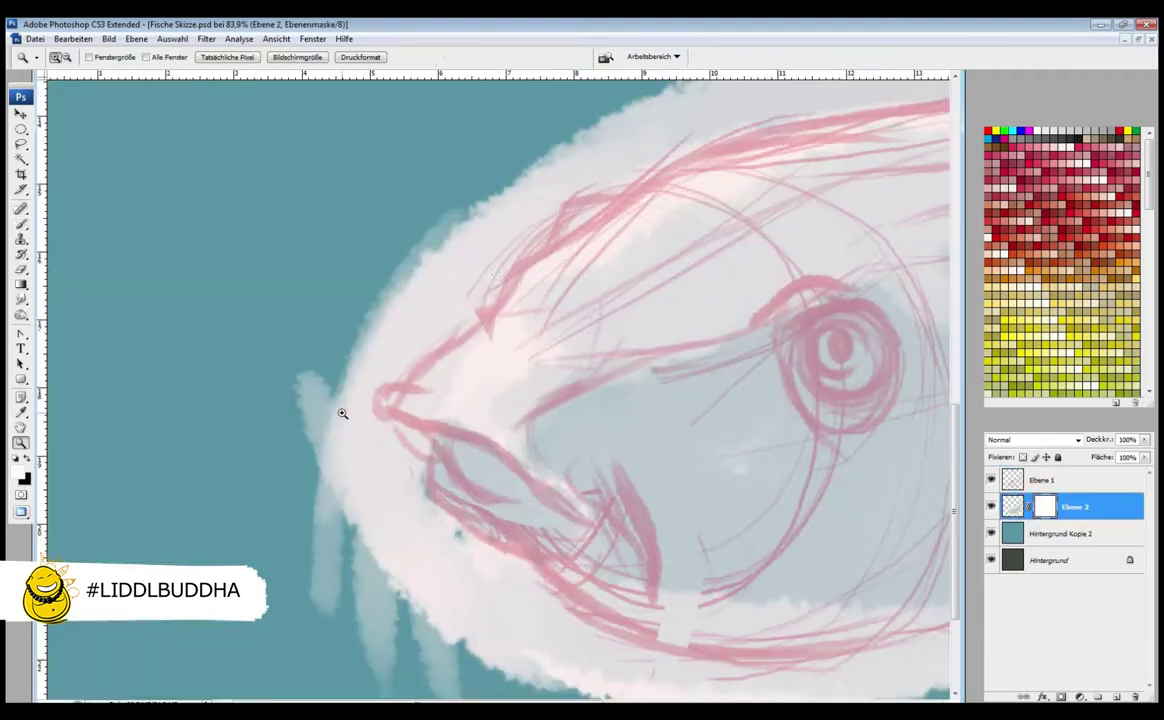
pyautogui.moveTo(497, 287); pyautogui.dragTo(365, 398)
pyautogui.press('F5')
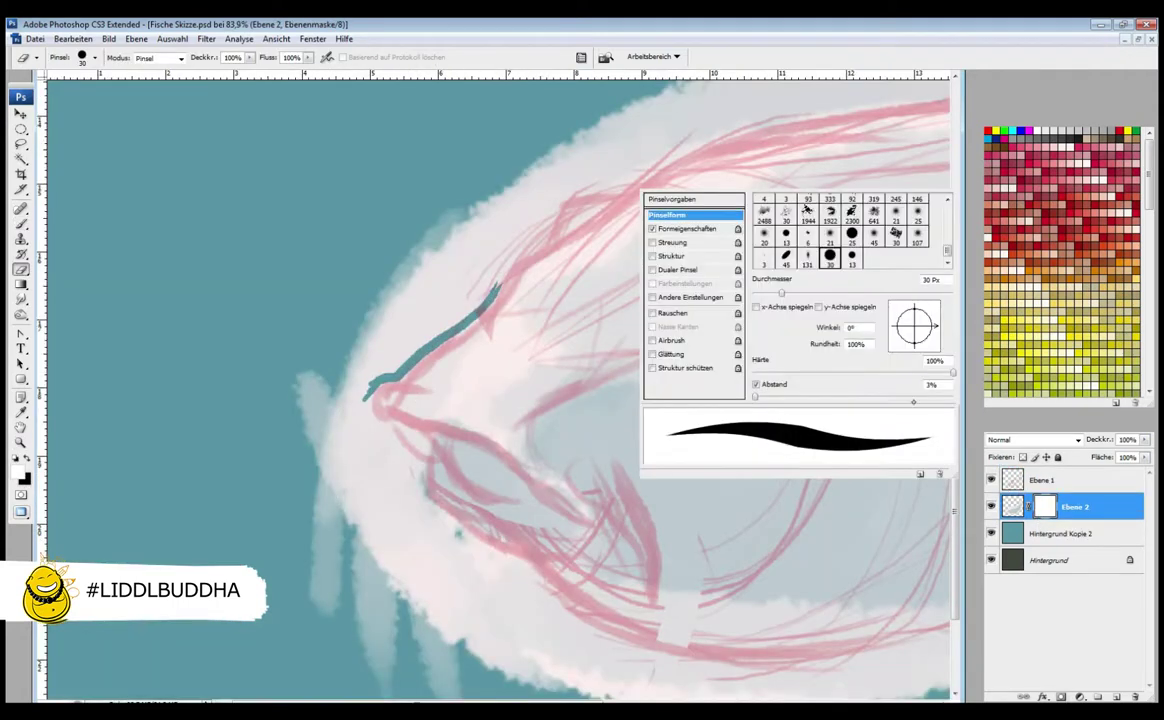
pyautogui.press('F5')
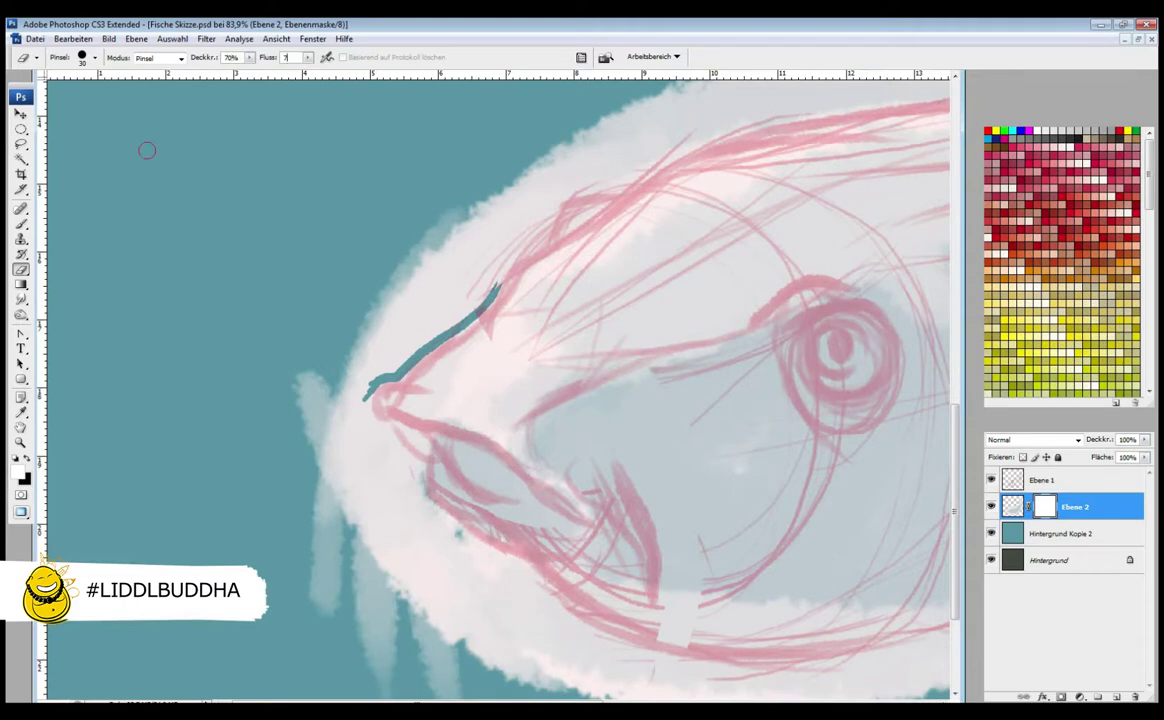
# Mask out the paint along the outer edge of the fish's lips and lower jaw
pyautogui.moveTo(387, 429); pyautogui.dragTo(414, 467)
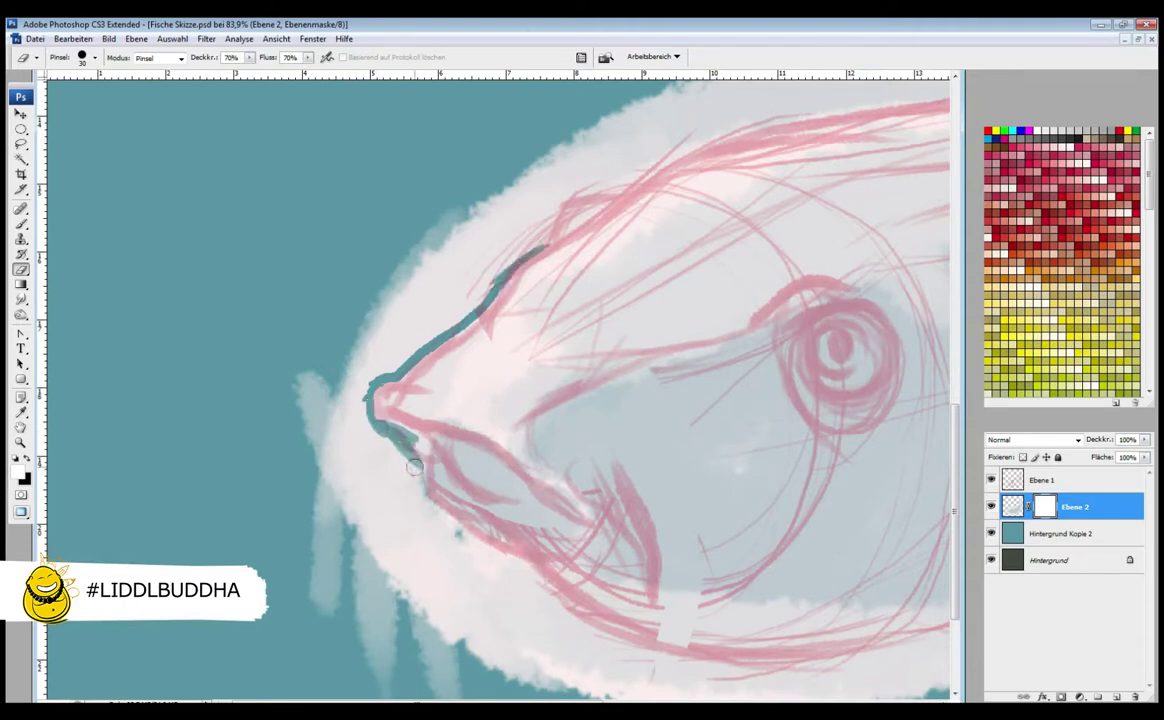
pyautogui.press('x')
pyautogui.moveTo(395, 425)
pyautogui.mouseDown()
pyautogui.moveTo(497, 556)
pyautogui.moveTo(610, 608)
pyautogui.mouseUp()
# Continue masking the contour along the belly, around the belly fin and up towards the rear fin
pyautogui.moveTo(704, 508); pyautogui.dragTo(429, 338)
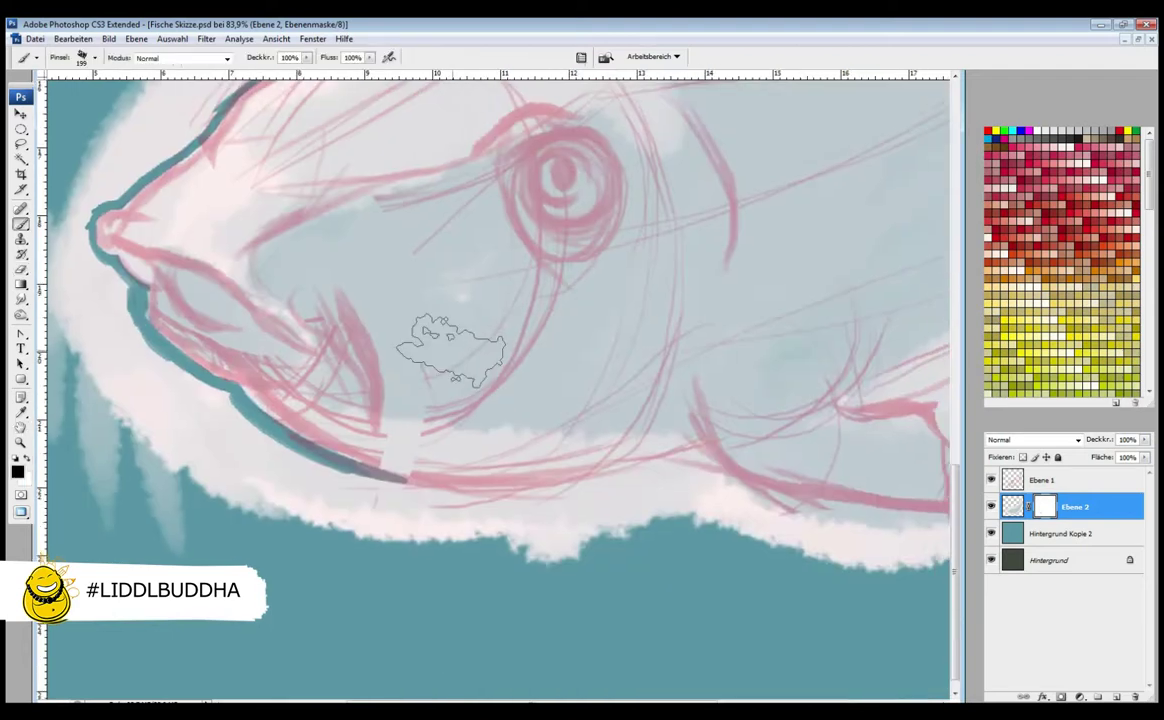
pyautogui.moveTo(330, 447)
pyautogui.mouseDown()
pyautogui.moveTo(470, 487)
pyautogui.moveTo(600, 450)
pyautogui.moveTo(860, 500)
pyautogui.mouseUp()
pyautogui.moveTo(753, 488); pyautogui.dragTo(376, 538)
pyautogui.moveTo(485, 560); pyautogui.dragTo(700, 460)
pyautogui.moveTo(545, 450)
pyautogui.mouseDown()
pyautogui.moveTo(800, 135)
pyautogui.moveTo(782, 270)
pyautogui.moveTo(650, 472)
pyautogui.moveTo(785, 495)
pyautogui.moveTo(770, 210)
pyautogui.moveTo(890, 145)
pyautogui.mouseUp()
pyautogui.moveTo(590, 470); pyautogui.dragTo(736, 522)
pyautogui.moveTo(470, 530)
pyautogui.mouseDown()
pyautogui.moveTo(690, 480)
pyautogui.moveTo(345, 550)
pyautogui.mouseUp()
# Switch to full-screen view and mask the contour around the rear fin and up to the small lower tail tip
pyautogui.press('space')
pyautogui.press('f')
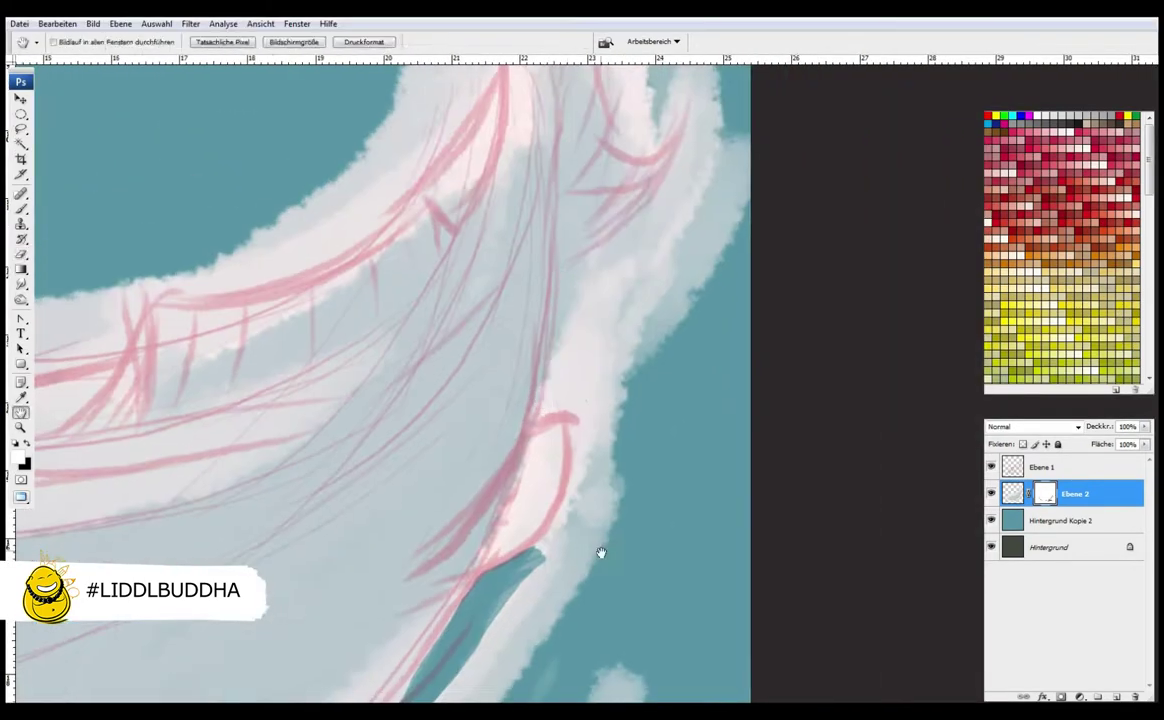
pyautogui.moveTo(560, 280); pyautogui.dragTo(540, 410)
pyautogui.moveTo(540, 412); pyautogui.dragTo(585, 407)
pyautogui.moveTo(545, 250); pyautogui.dragTo(615, 110)
pyautogui.moveTo(530, 380); pyautogui.dragTo(492, 520)
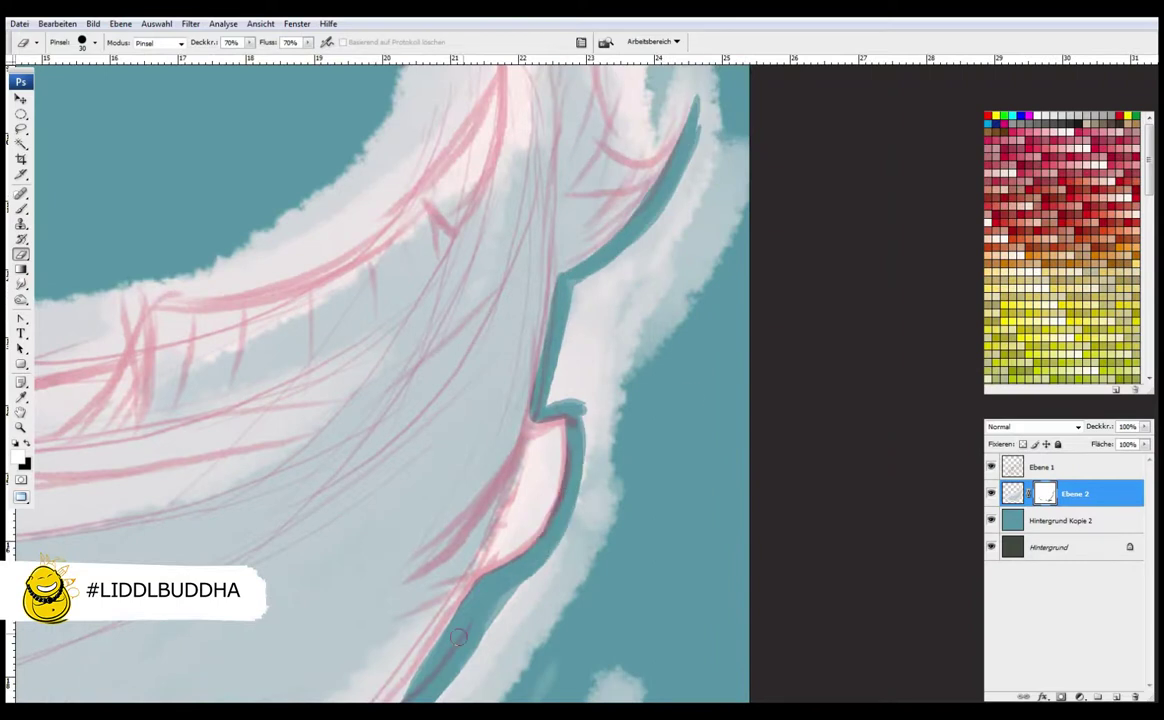
# Mask the remaining contour around the tail, dorsal fin, back and forehead to complete the fish's outline
pyautogui.press('space')
pyautogui.moveTo(520, 480); pyautogui.dragTo(586, 597)
pyautogui.moveTo(498, 85)
pyautogui.mouseDown()
pyautogui.moveTo(496, 260)
pyautogui.moveTo(540, 473)
pyautogui.moveTo(555, 490)
pyautogui.moveTo(430, 255)
pyautogui.moveTo(309, 598)
pyautogui.mouseUp()
pyautogui.press('x')
pyautogui.moveTo(392, 390)
pyautogui.mouseDown()
pyautogui.moveTo(300, 605)
pyautogui.moveTo(452, 421)
pyautogui.moveTo(200, 490)
pyautogui.moveTo(718, 445)
pyautogui.mouseUp()
pyautogui.moveTo(160, 512)
pyautogui.mouseDown()
pyautogui.moveTo(757, 406)
pyautogui.moveTo(276, 452)
pyautogui.mouseUp()
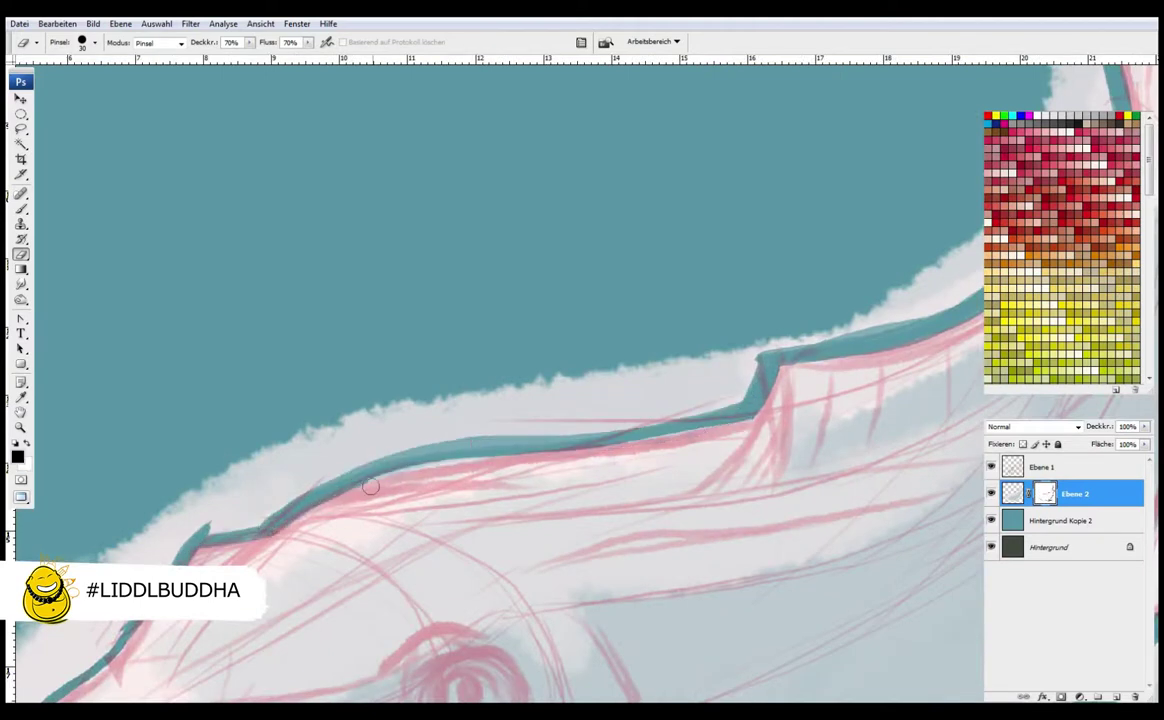
pyautogui.hotkey('ctrl', '0')
pyautogui.press('w')
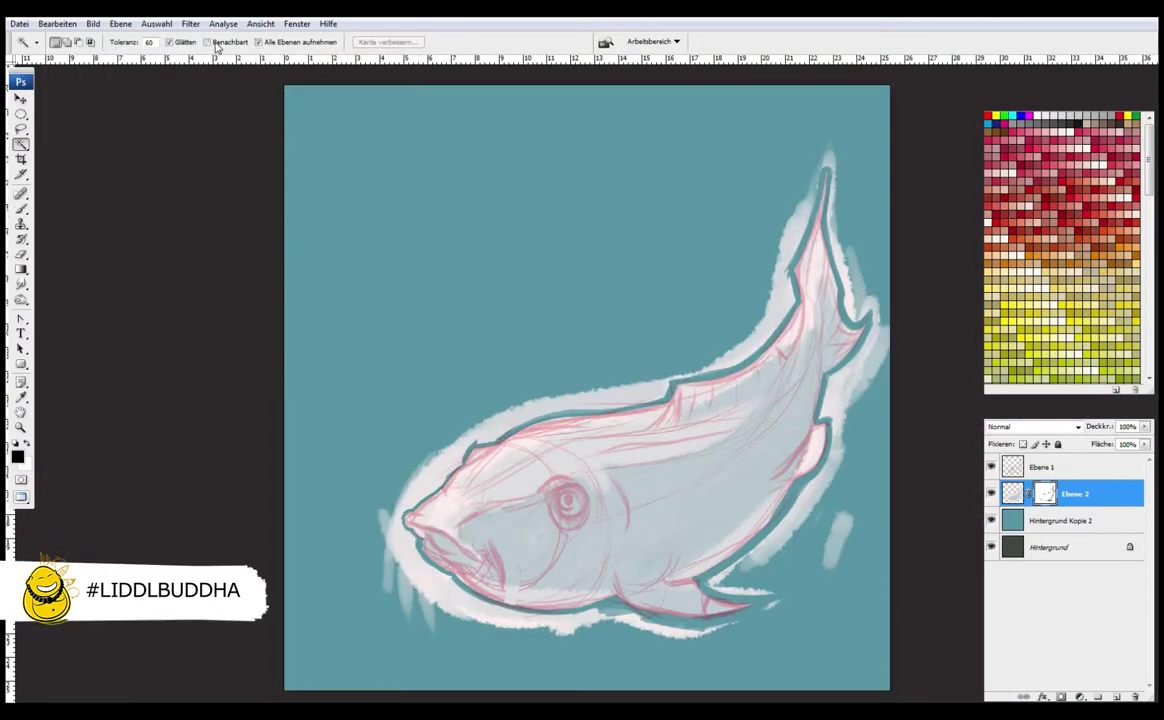
pyautogui.click(259, 42)
pyautogui.click(491, 341)
pyautogui.hotkey('ctrl', 'd')
pyautogui.press('e')
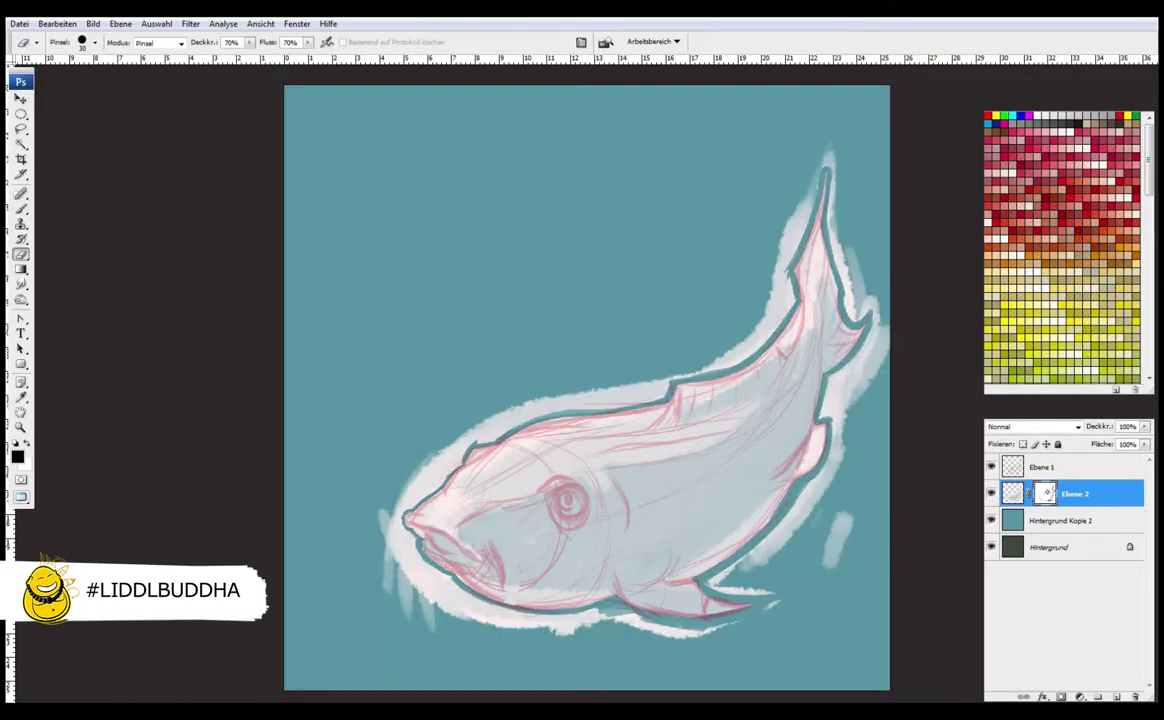
pyautogui.keyDown('shift'); pyautogui.click(1044, 493); pyautogui.keyUp('shift')
pyautogui.rightClick(1044, 493)
pyautogui.click(975, 501)
# Lasso the leftover paint outside the fish's outline and clear it on the mask, leaving only the clean fish silhouette
pyautogui.press('l')
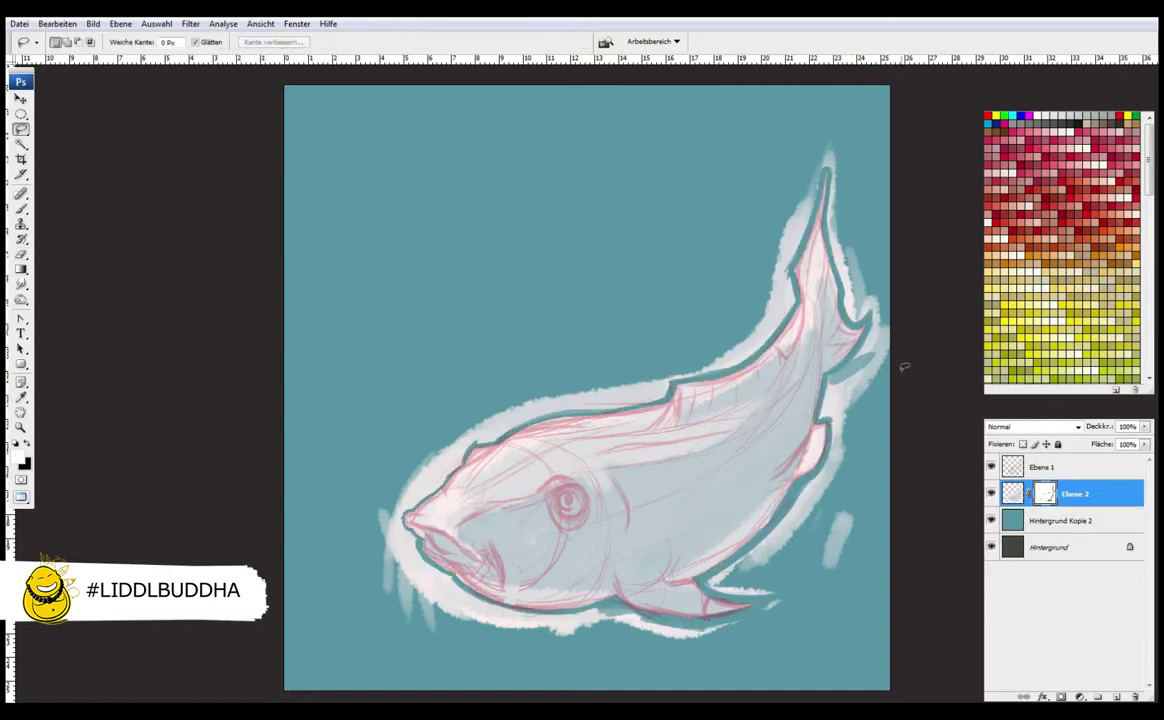
pyautogui.moveTo(906, 427)
pyautogui.mouseDown()
pyautogui.moveTo(826, 440)
pyautogui.moveTo(730, 600)
pyautogui.moveTo(640, 650)
pyautogui.moveTo(870, 580)
pyautogui.mouseUp()
pyautogui.moveTo(628, 607)
pyautogui.mouseDown()
pyautogui.moveTo(470, 585)
pyautogui.moveTo(410, 530)
pyautogui.moveTo(408, 570)
pyautogui.moveTo(345, 480)
pyautogui.moveTo(383, 405)
pyautogui.moveTo(500, 495)
pyautogui.mouseUp()
pyautogui.moveTo(726, 366)
pyautogui.mouseDown()
pyautogui.moveTo(690, 300)
pyautogui.moveTo(725, 230)
pyautogui.moveTo(750, 130)
pyautogui.moveTo(813, 170)
pyautogui.moveTo(822, 160)
pyautogui.mouseUp()
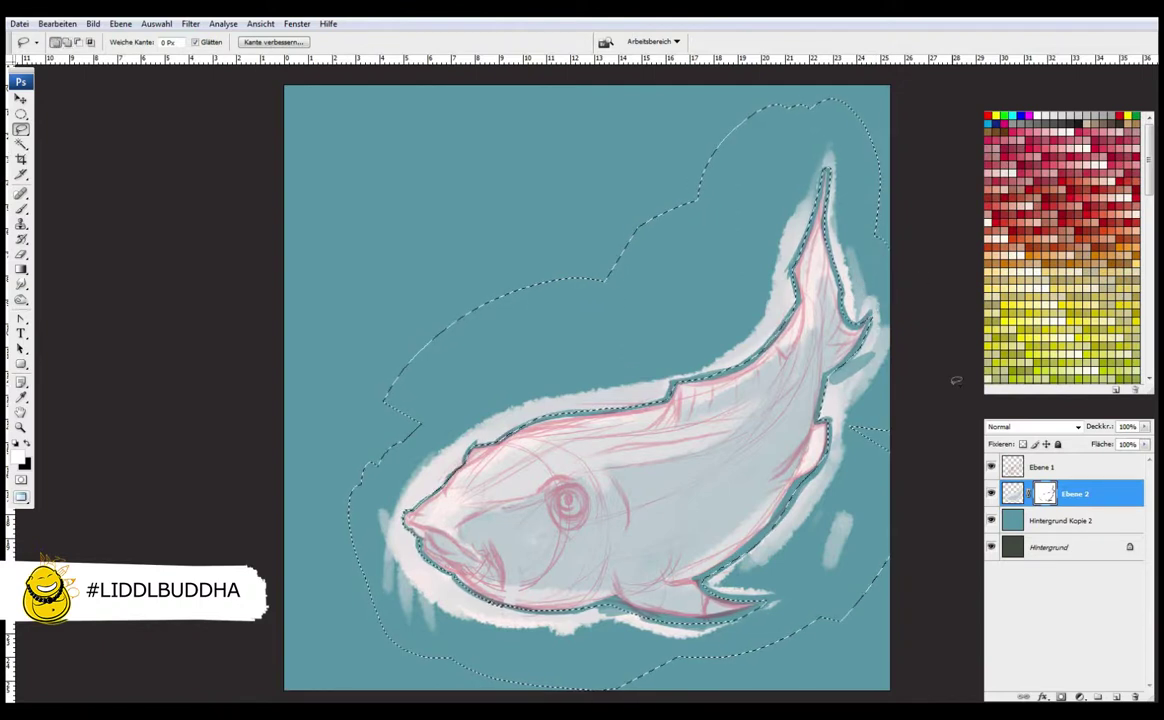
pyautogui.press('Delete')
pyautogui.hotkey('ctrl', 'd')
pyautogui.press('w')
pyautogui.click(516, 170)
pyautogui.press('Return')
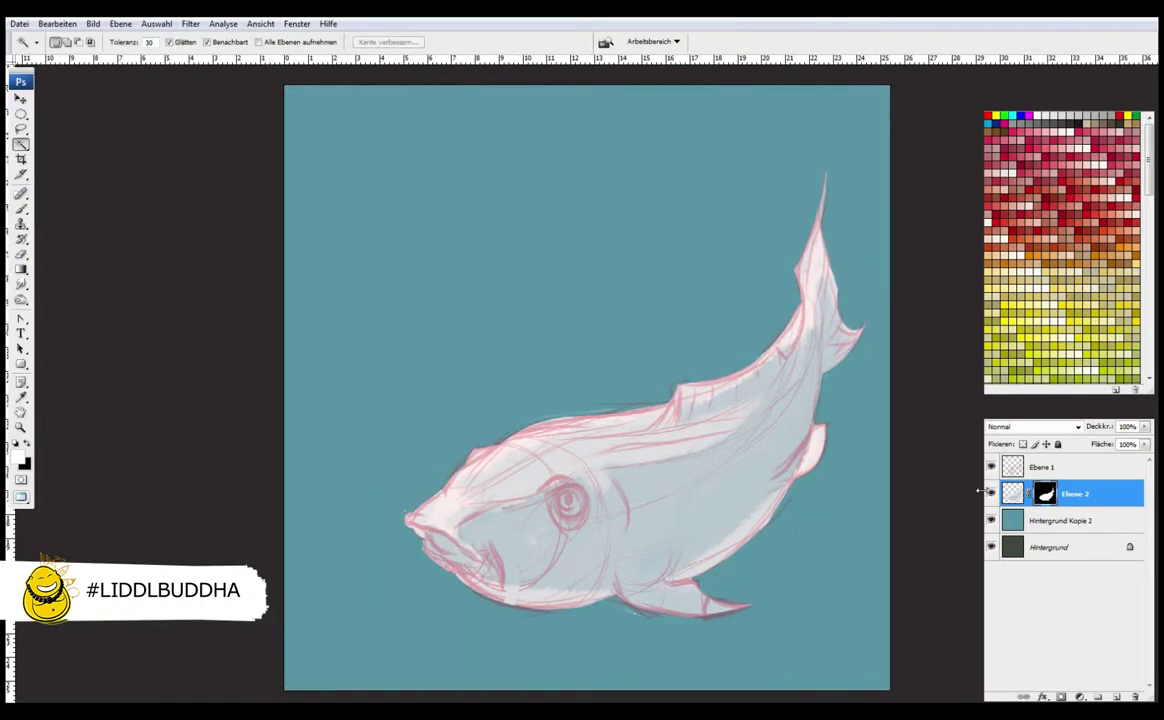
# Duplicate Ebene 2 with its mask and darken the copy to black with Hue/Saturation
pyautogui.hotkey('ctrl', 'j')
pyautogui.hotkey('ctrl', 'alt', 'u')
pyautogui.click(1117, 312)
pyautogui.press('e')
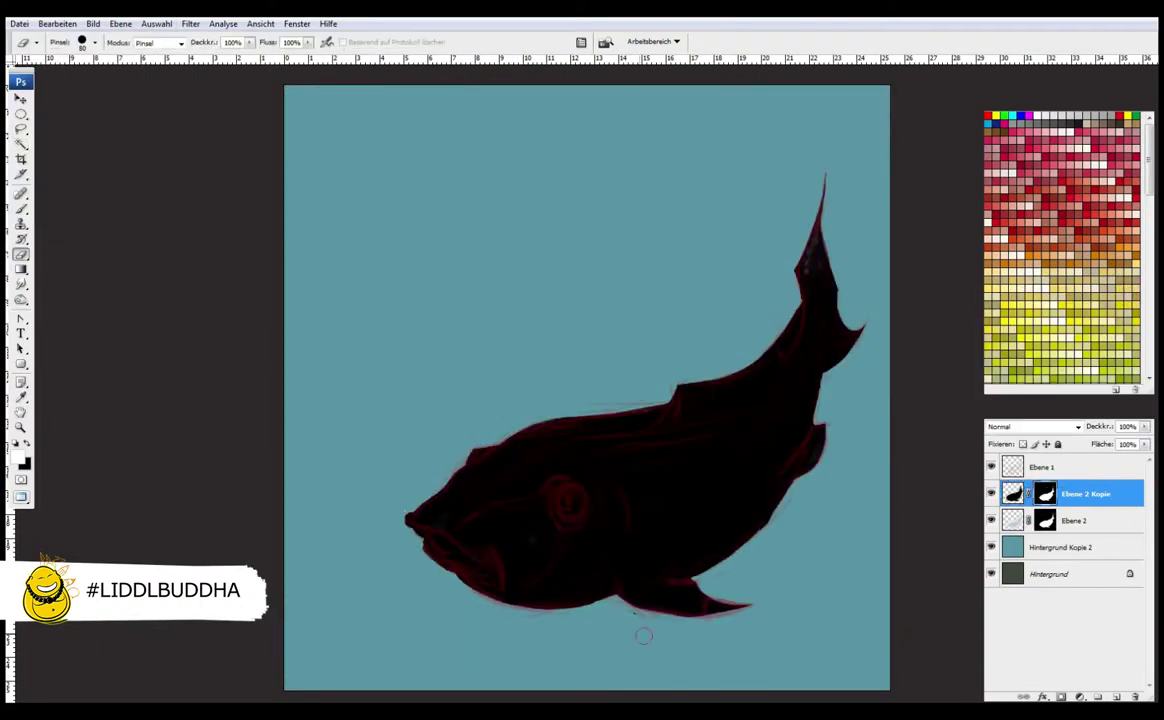
pyautogui.click(1075, 520)
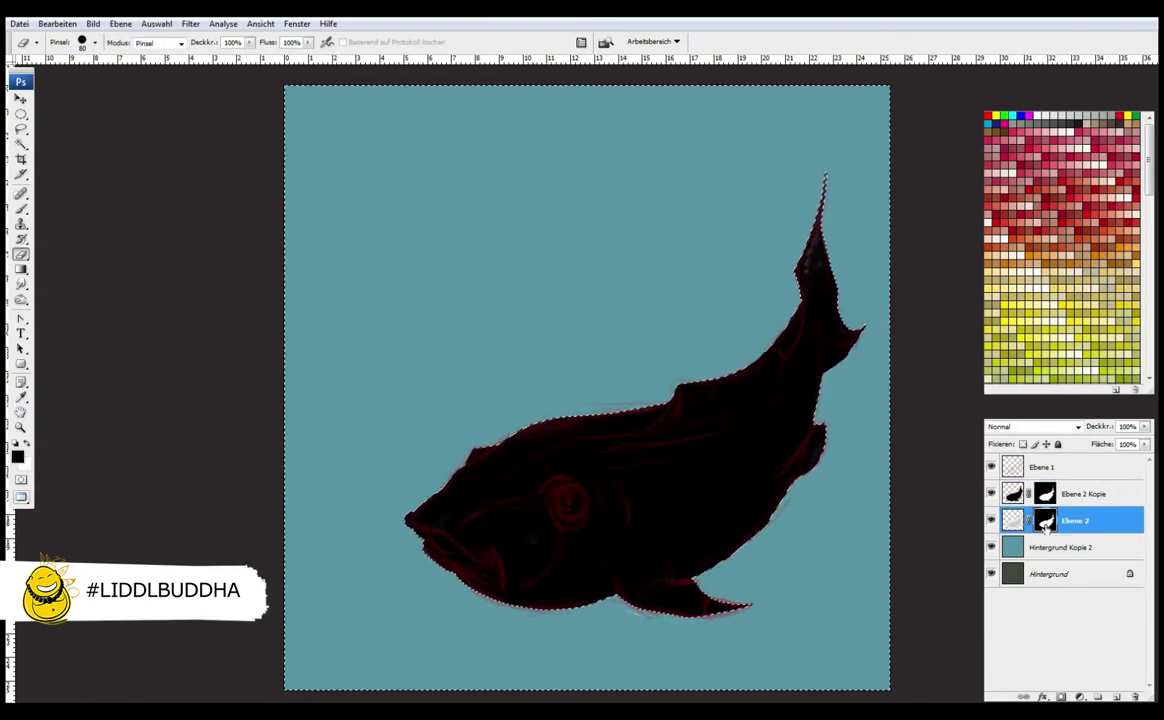
pyautogui.hotkey('ctrl', 'd')
# Rename the dark copy SHADE, lock it and hide it
pyautogui.rightClick(1085, 493)
pyautogui.doubleClick(1075, 493)
pyautogui.write('SHADE')
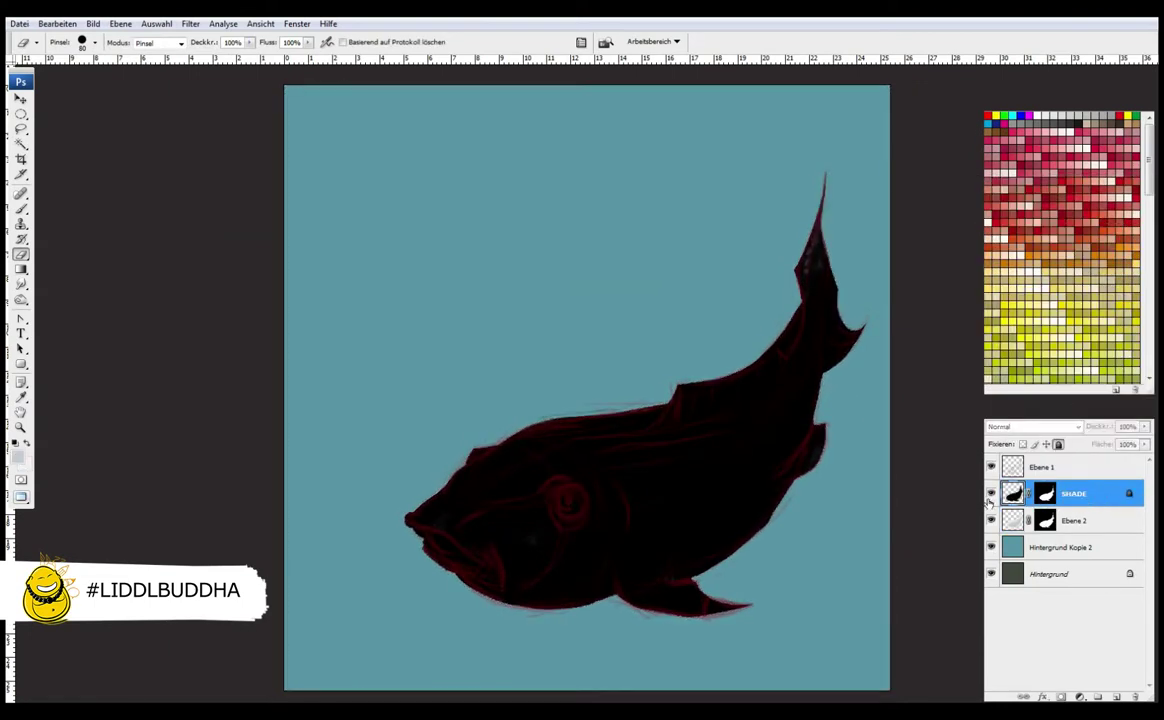
pyautogui.click(991, 493)
# Put Ebene 2 into a new group that is masked with the layer's fish silhouette
pyautogui.click(1075, 467)
pyautogui.click(1072, 520)
pyautogui.keyDown('ctrl'); pyautogui.click(1045, 520); pyautogui.keyUp('ctrl')
pyautogui.hotkey('ctrl', 'g')
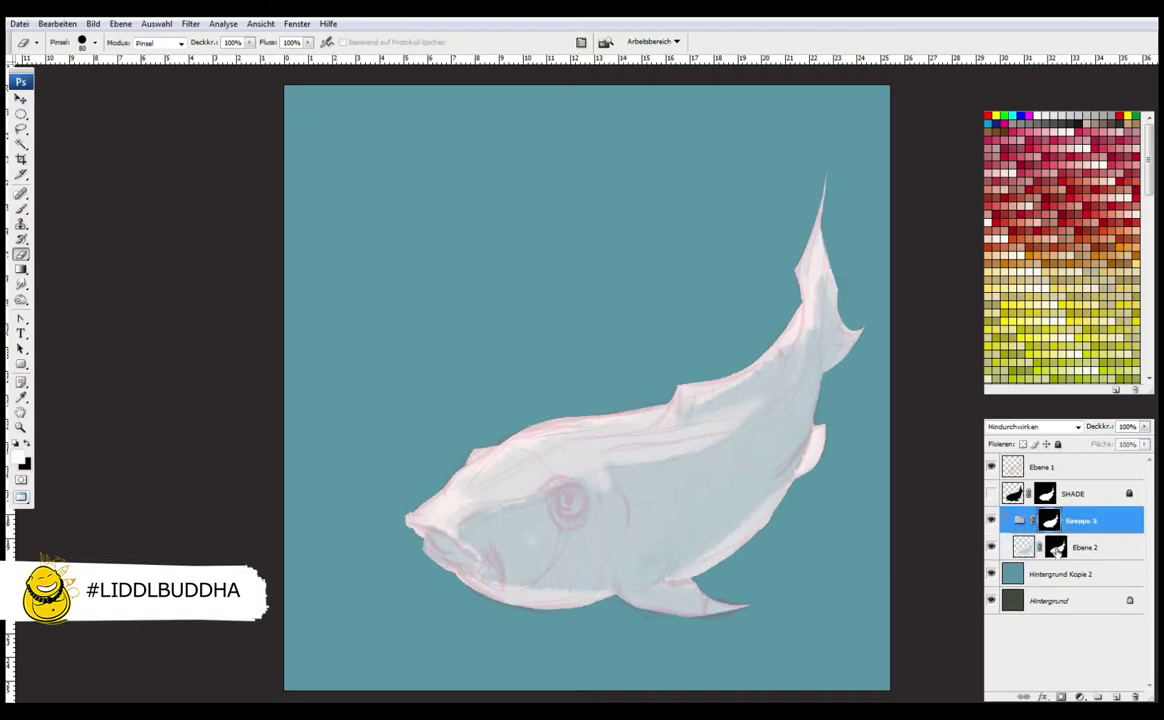
# Put the SHADE layer into a locked, hidden group named RESS directly below Hintergrund Kopie 2
pyautogui.moveTo(1072, 493); pyautogui.dragTo(1045, 575)
pyautogui.hotkey('ctrl', 'g')
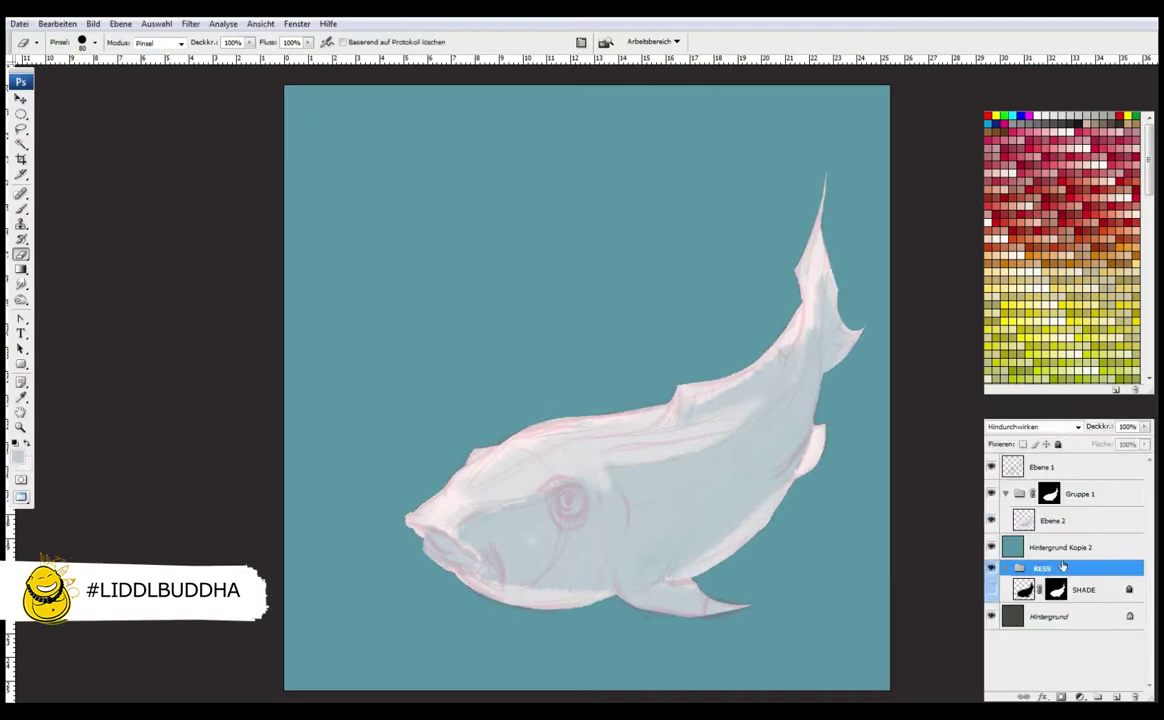
pyautogui.click(1006, 568)
# Load Gruppe 1's mask as a selection and smooth the mask's outline with Refine Edge at contrast 30%, smooth 15 and contract -5%
pyautogui.click(1049, 493)
pyautogui.hotkey('ctrl', 'shift', 'd')
pyautogui.press('z')
pyautogui.click(366, 447)
pyautogui.click(156, 23)
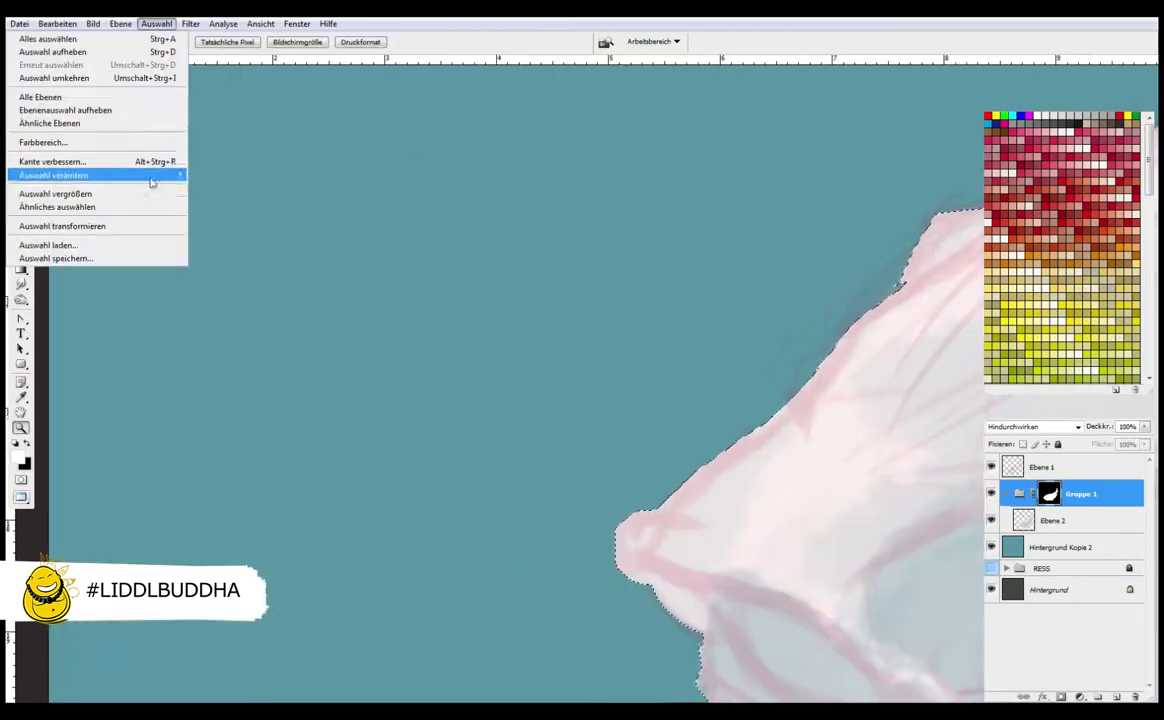
pyautogui.click(171, 161)
pyautogui.click(350, 342)
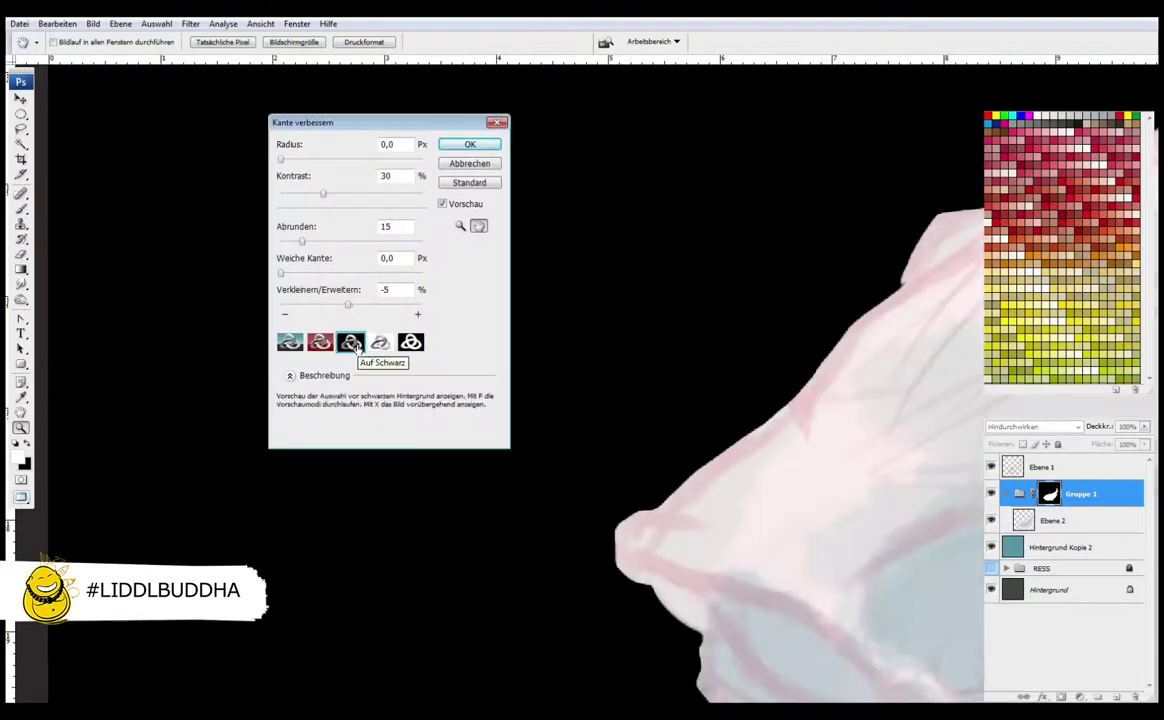
pyautogui.press('Return')
pyautogui.hotkey('ctrl', 'd')
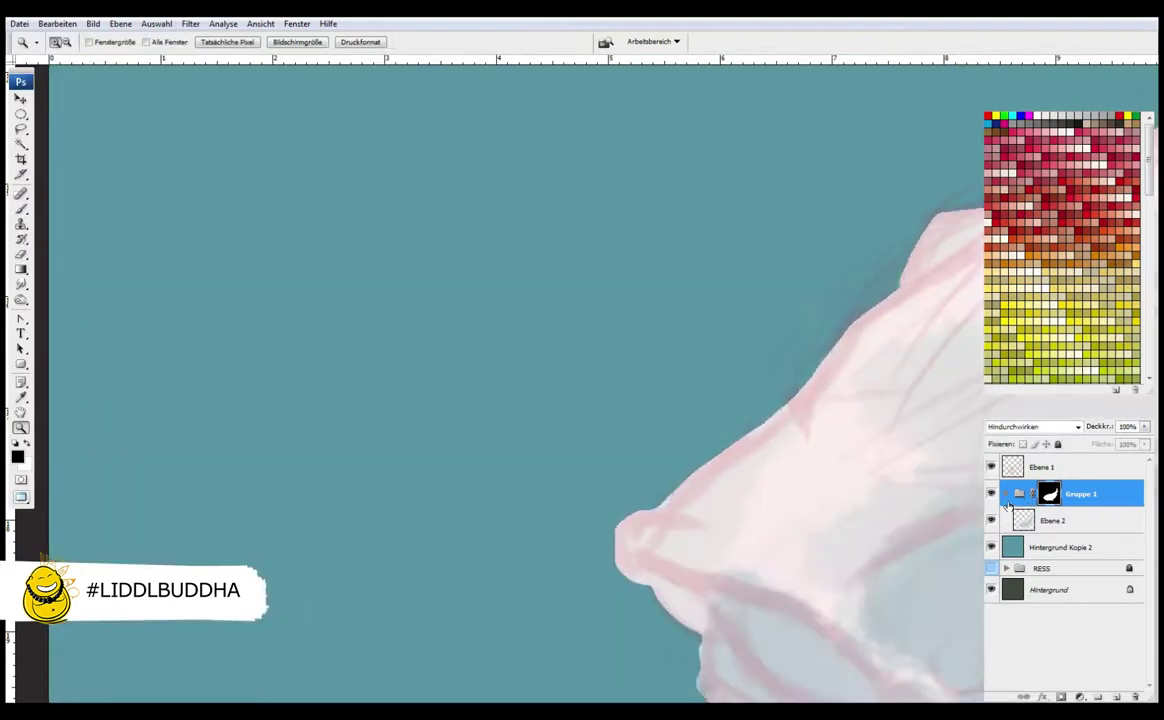
# Add a new layer above Ebene 2 in Gruppe 1 and consult the koi reference pictures in the photo viewer
pyautogui.hotkey('ctrl', '0')
pyautogui.hotkey('ctrl', 'shift', 'alt', 'n')
pyautogui.click(614, 478)
pyautogui.hotkey('alt', 'Tab')
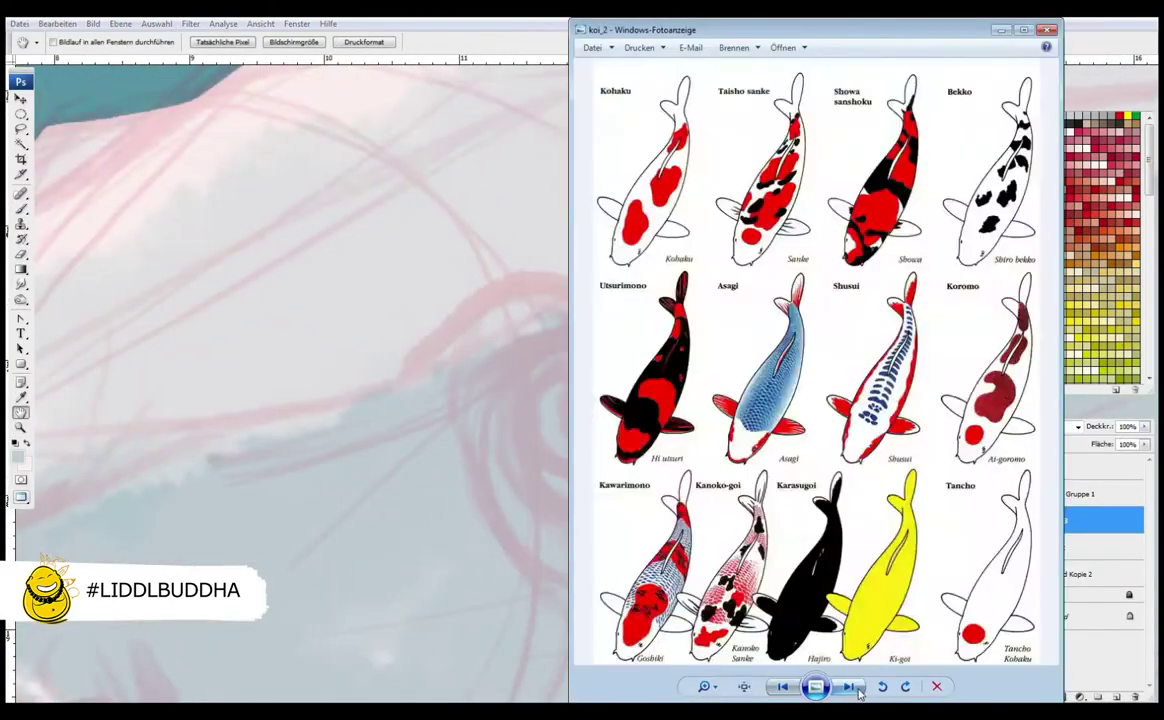
pyautogui.press('Right')
pyautogui.scroll(3, 762, 362)
pyautogui.hotkey('alt', 'Tab')
# Draw the near eye's outline, iris, hatched pupil and highlight in dark mauve with a 7 px pressure-tapered brush
pyautogui.press('b')
pyautogui.rightClick(616, 455)
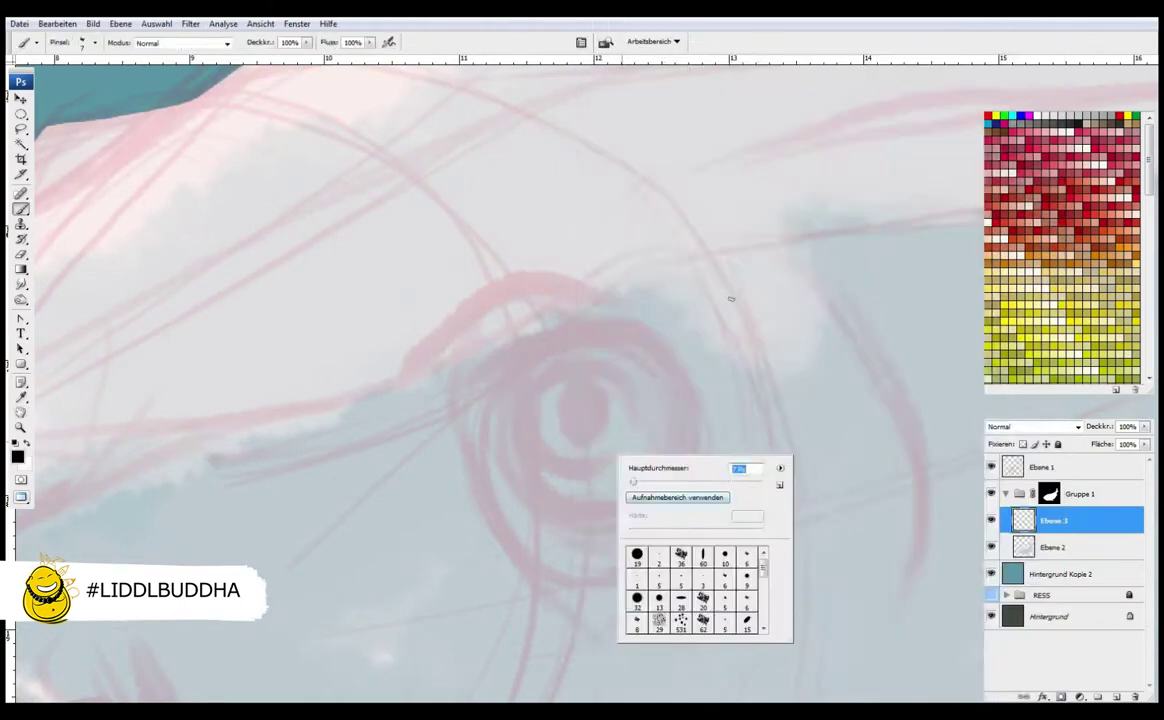
pyautogui.press('Return')
pyautogui.press('F5')
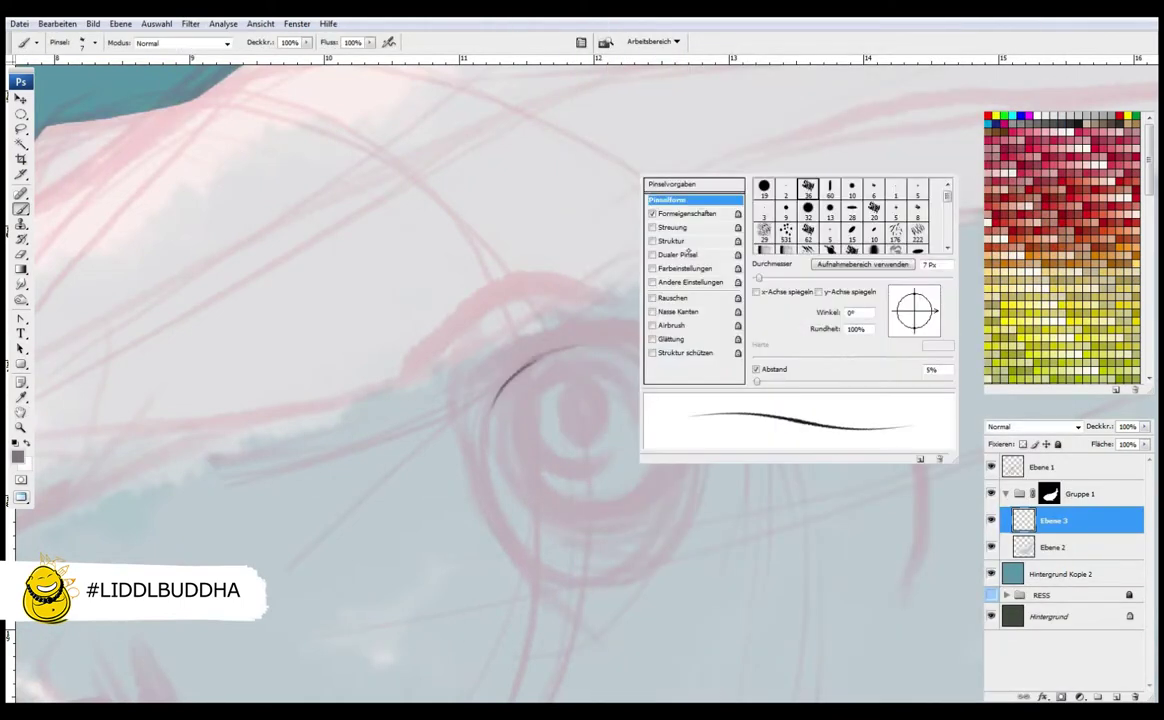
pyautogui.press('F5')
pyautogui.moveTo(485, 418)
pyautogui.mouseDown()
pyautogui.moveTo(603, 347)
pyautogui.moveTo(656, 367)
pyautogui.moveTo(592, 362)
pyautogui.moveTo(610, 386)
pyautogui.moveTo(535, 405)
pyautogui.mouseUp()
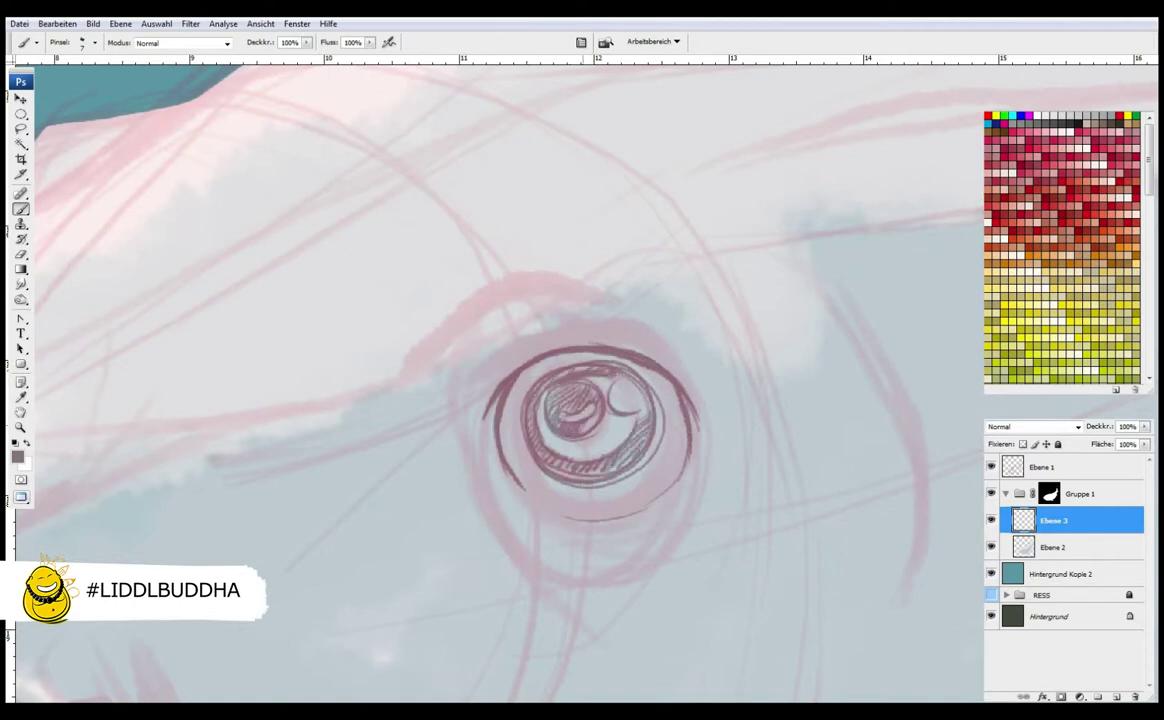
# Draw the brow ridge above the near eye and the hatched skin folds around and below it
pyautogui.moveTo(398, 376); pyautogui.dragTo(607, 290)
pyautogui.moveTo(504, 311)
pyautogui.mouseDown()
pyautogui.moveTo(512, 356)
pyautogui.moveTo(504, 300)
pyautogui.mouseUp()
pyautogui.moveTo(688, 493); pyautogui.dragTo(723, 458)
pyautogui.moveTo(528, 518); pyautogui.dragTo(640, 588)
pyautogui.moveTo(538, 540); pyautogui.dragTo(689, 531)
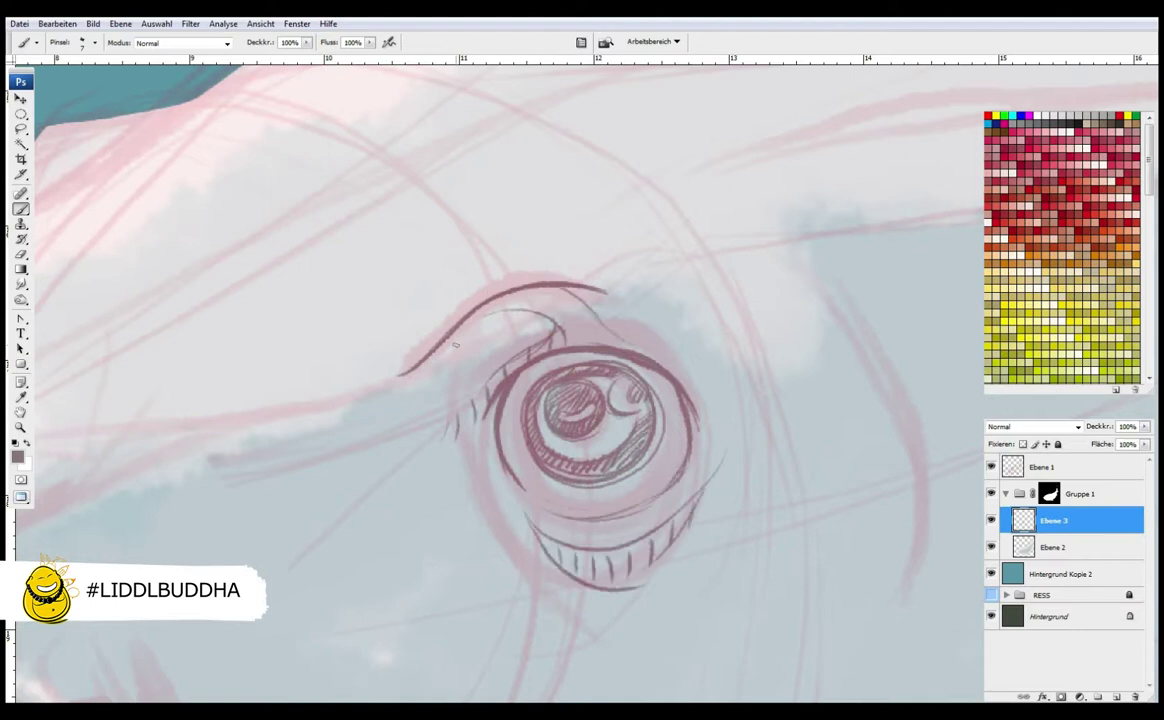
pyautogui.moveTo(460, 300); pyautogui.dragTo(510, 265)
pyautogui.moveTo(502, 250); pyautogui.dragTo(672, 350)
# Draw the far eye's bulge with its outline and hatching on the upper edge of the head
pyautogui.hotkey('ctrl', '0')
pyautogui.keyDown('ctrl'); pyautogui.click(533, 364); pyautogui.keyUp('ctrl')
pyautogui.moveTo(418, 445)
pyautogui.mouseDown()
pyautogui.moveTo(468, 348)
pyautogui.moveTo(655, 318)
pyautogui.mouseUp()
pyautogui.moveTo(455, 430)
pyautogui.mouseDown()
pyautogui.moveTo(533, 370)
pyautogui.moveTo(488, 352)
pyautogui.mouseUp()
pyautogui.moveTo(490, 372); pyautogui.dragTo(578, 349)
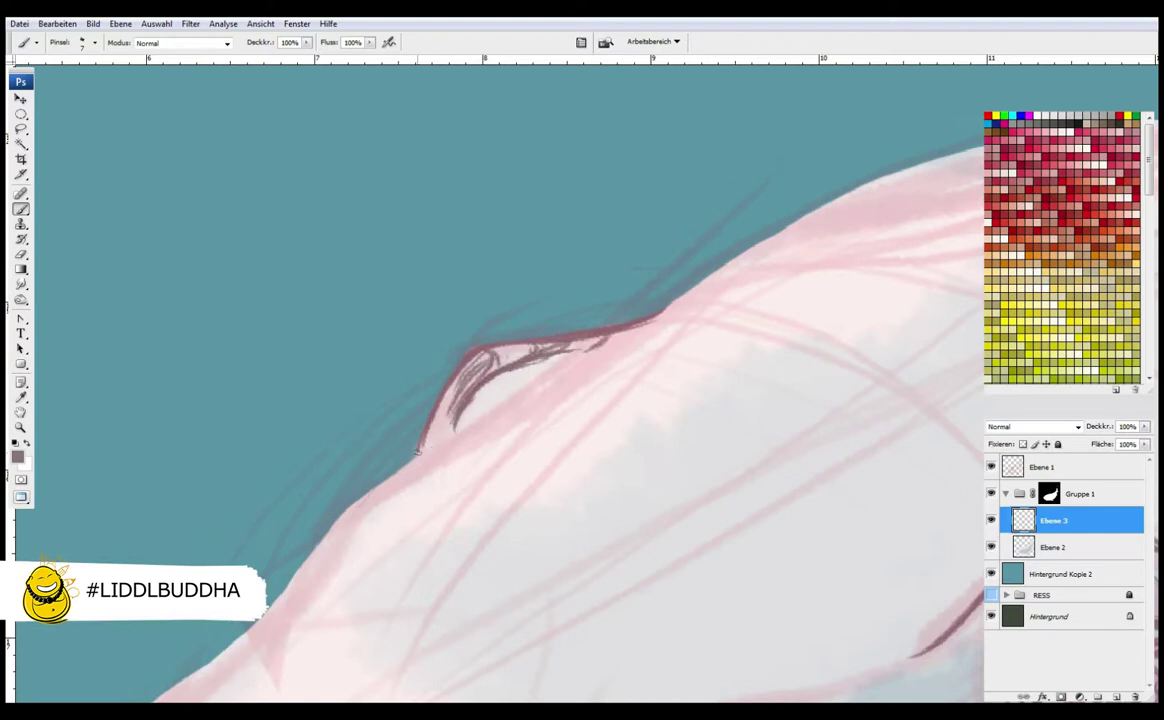
pyautogui.moveTo(418, 452); pyautogui.dragTo(620, 314)
# Rename the layer with the eye drawings EYES
pyautogui.hotkey('ctrl', '0')
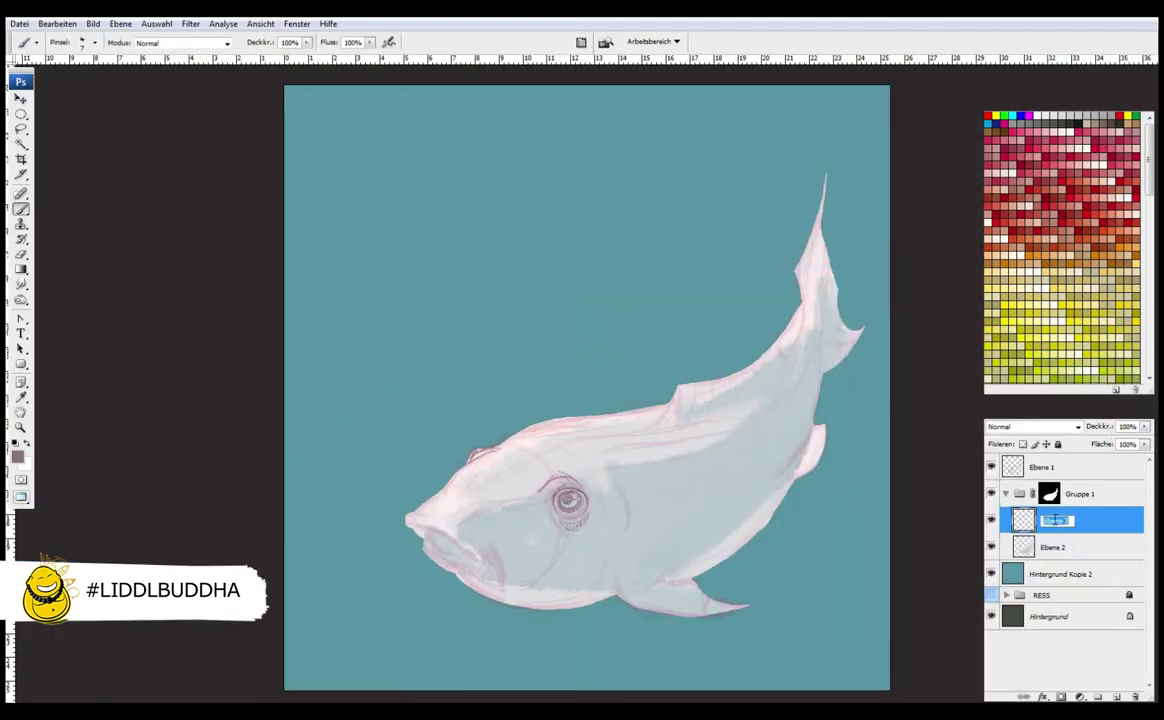
pyautogui.write('EYES')
pyautogui.press('Return')
# Create a new layer between EYES and Ebene 2 and place it in a group named Shadows
pyautogui.hotkey('ctrl', 'shift', 'alt', 'n')
pyautogui.hotkey('ctrl', 'g')
pyautogui.doubleClick(1058, 541)
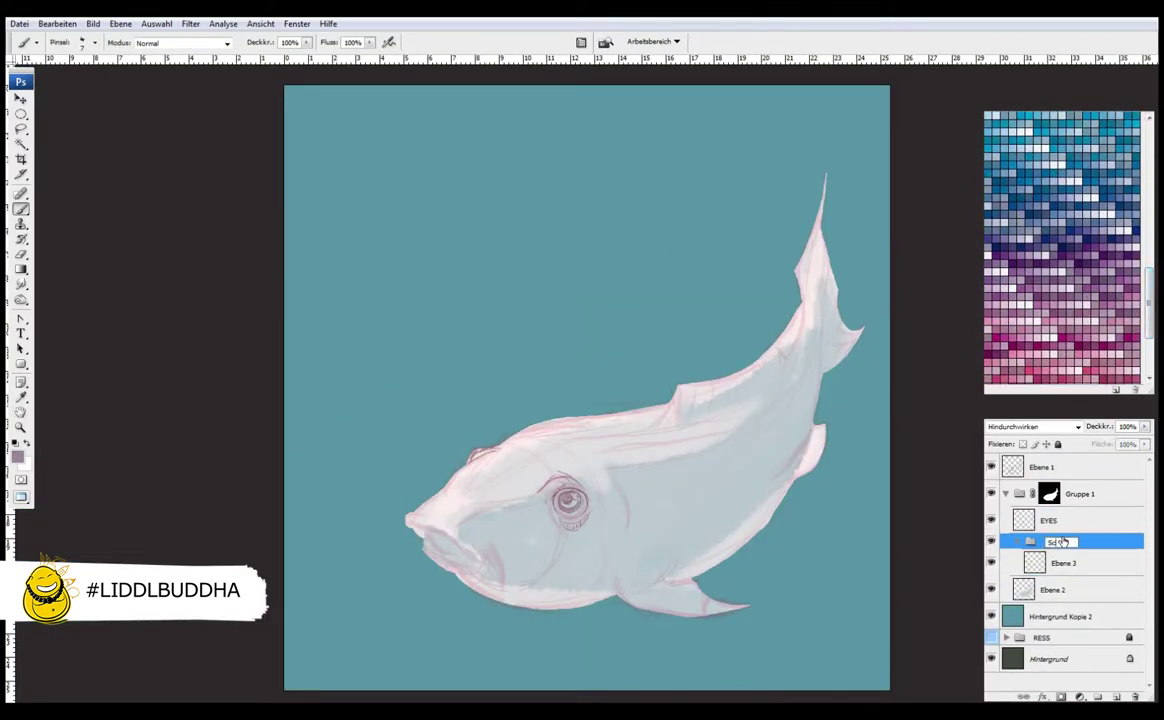
pyautogui.write('Shadows')
pyautogui.press('Return')
# Fill Ebene 3 with muted purple and hide the fill behind an inverted black layer mask
pyautogui.click(1063, 563)
pyautogui.hotkey('alt', 'BackSpace')
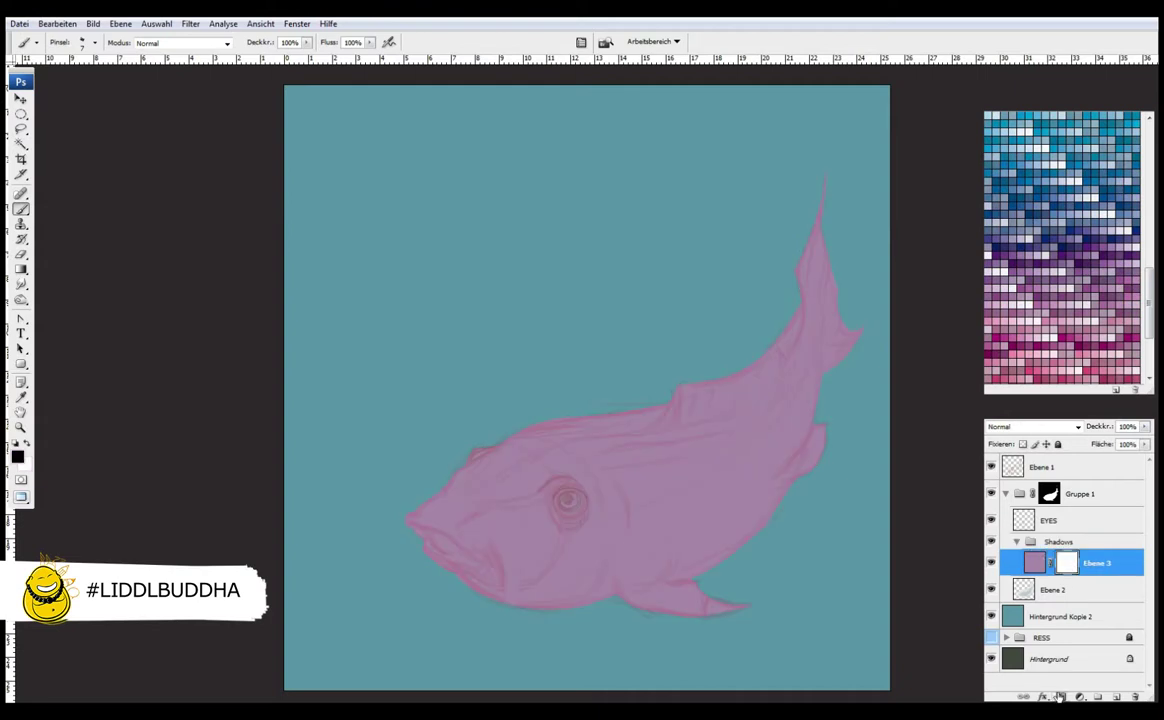
pyautogui.press('z')
pyautogui.click(413, 526)
pyautogui.hotkey('ctrl', '-')
pyautogui.hotkey('ctrl', 'i')
# Reveal purple shadow along the mouth, belly and lower fins on Ebene 3's mask, using a textured brush at 70% opacity and flow
pyautogui.press('b')
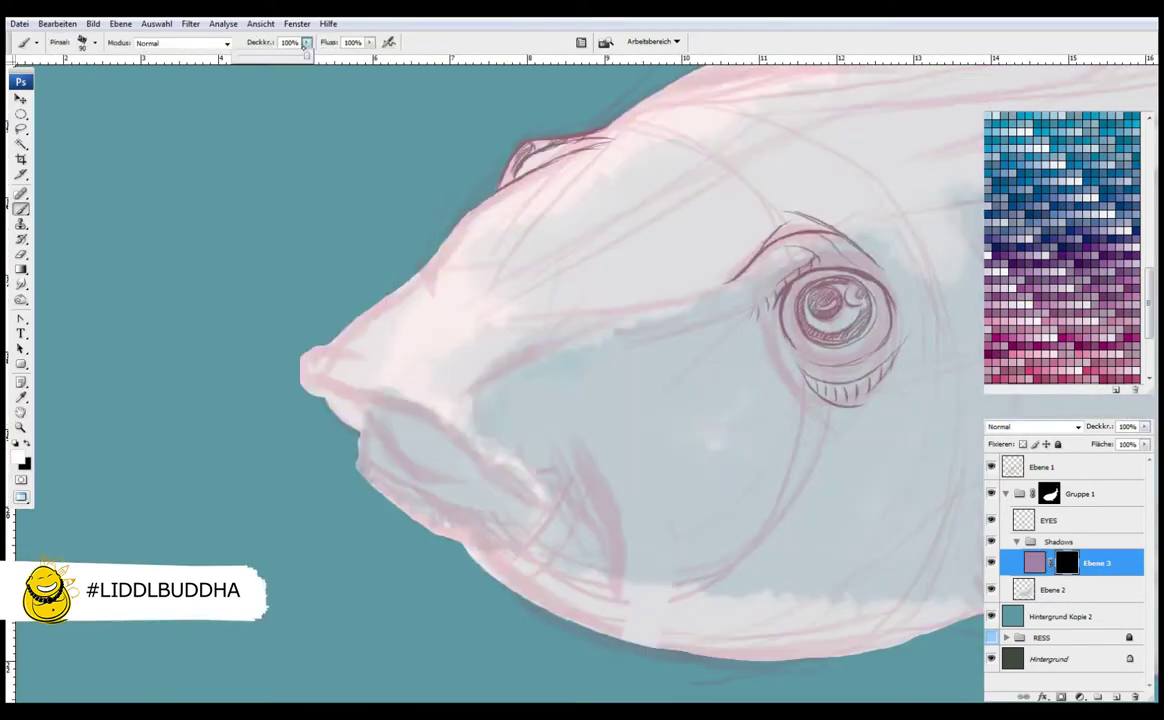
pyautogui.moveTo(303, 365)
pyautogui.mouseDown()
pyautogui.moveTo(515, 478)
pyautogui.moveTo(555, 535)
pyautogui.mouseUp()
pyautogui.press('F5')
pyautogui.click(680, 213)
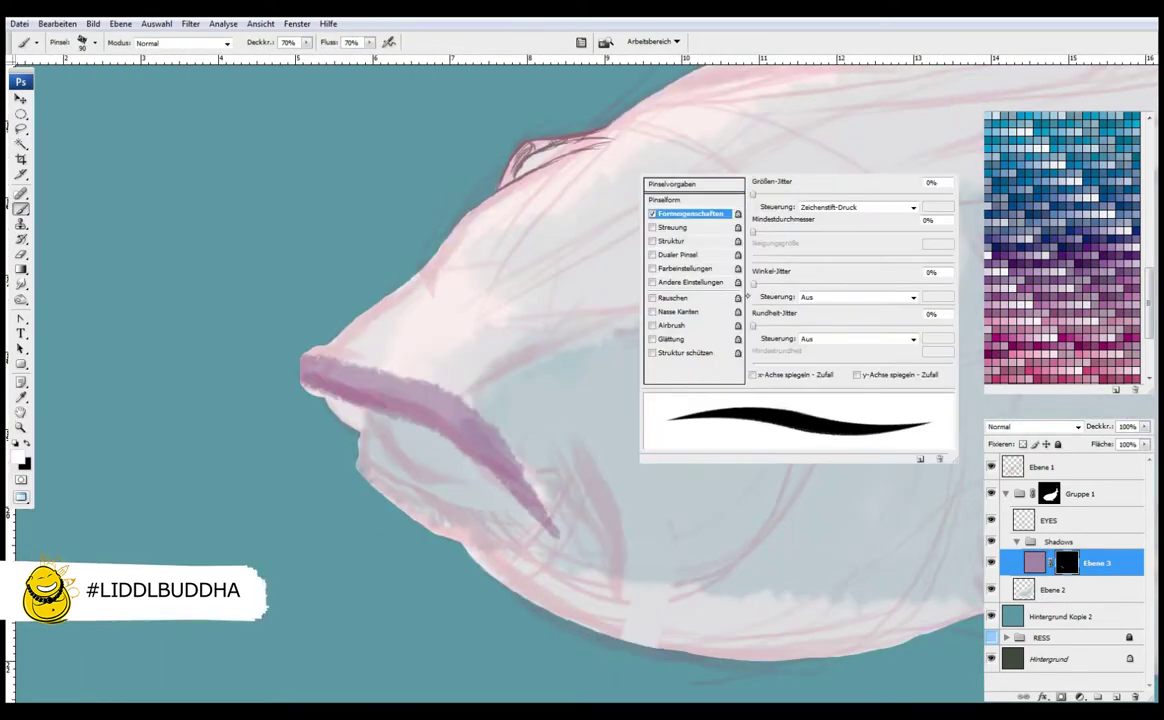
pyautogui.press('F5')
pyautogui.moveTo(302, 352)
pyautogui.mouseDown()
pyautogui.moveTo(566, 559)
pyautogui.moveTo(507, 507)
pyautogui.moveTo(475, 540)
pyautogui.moveTo(840, 595)
pyautogui.moveTo(880, 580)
pyautogui.mouseUp()
pyautogui.hotkey('ctrl', '-')
pyautogui.hotkey('ctrl', '-')
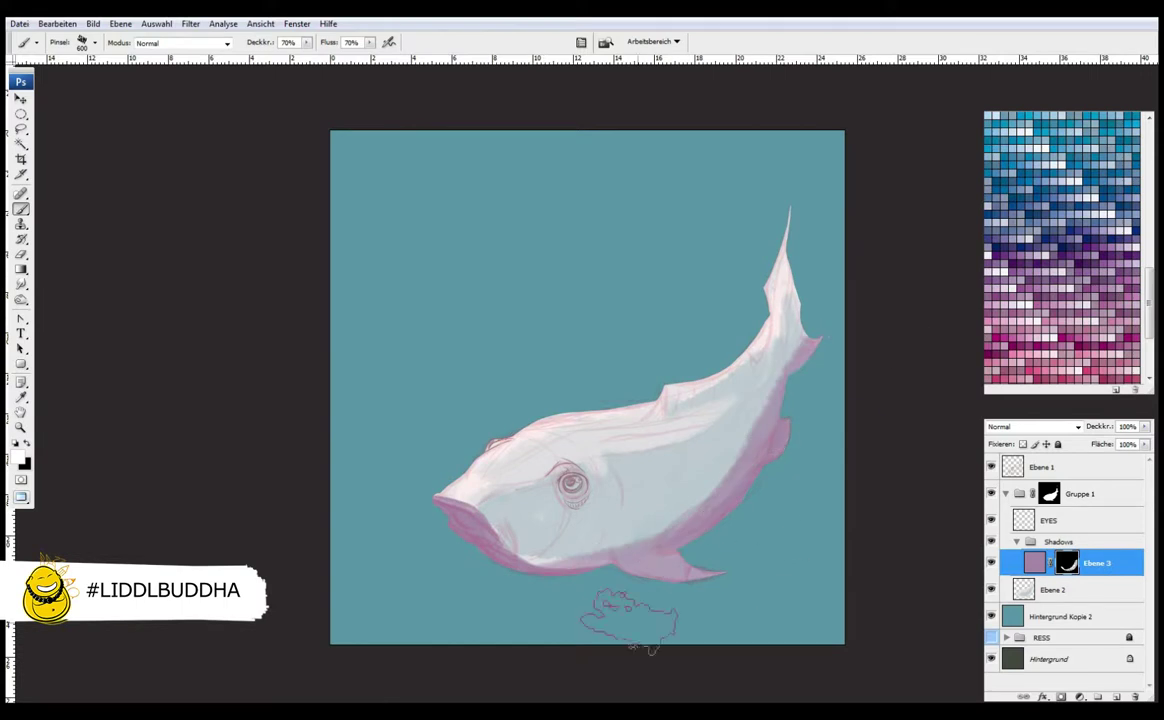
# Duplicate Ebene 3 and paint the copy's mask so shadow covers the fish's flank, cheek and tail
pyautogui.hotkey('ctrl', 'j')
pyautogui.moveTo(922, 637)
pyautogui.mouseDown()
pyautogui.moveTo(624, 481)
pyautogui.moveTo(670, 462)
pyautogui.mouseUp()
pyautogui.rightClick(670, 462)
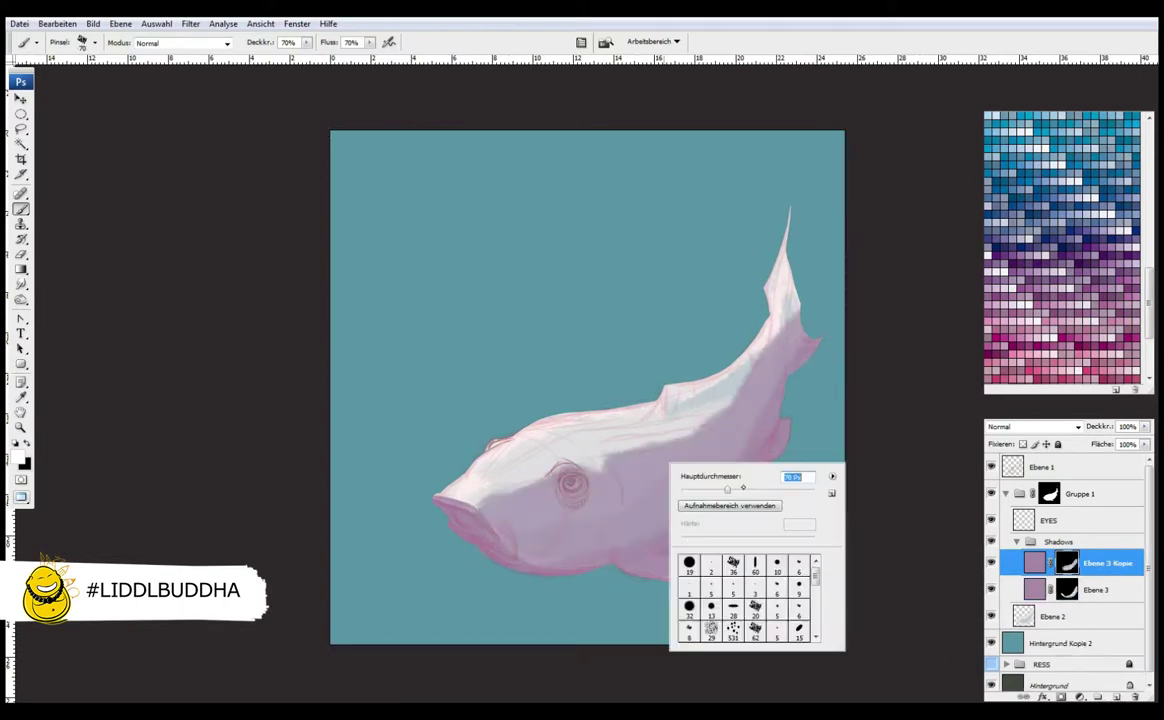
pyautogui.click(691, 403)
pyautogui.moveTo(691, 403)
pyautogui.mouseDown()
pyautogui.moveTo(800, 218)
pyautogui.moveTo(792, 271)
pyautogui.mouseUp()
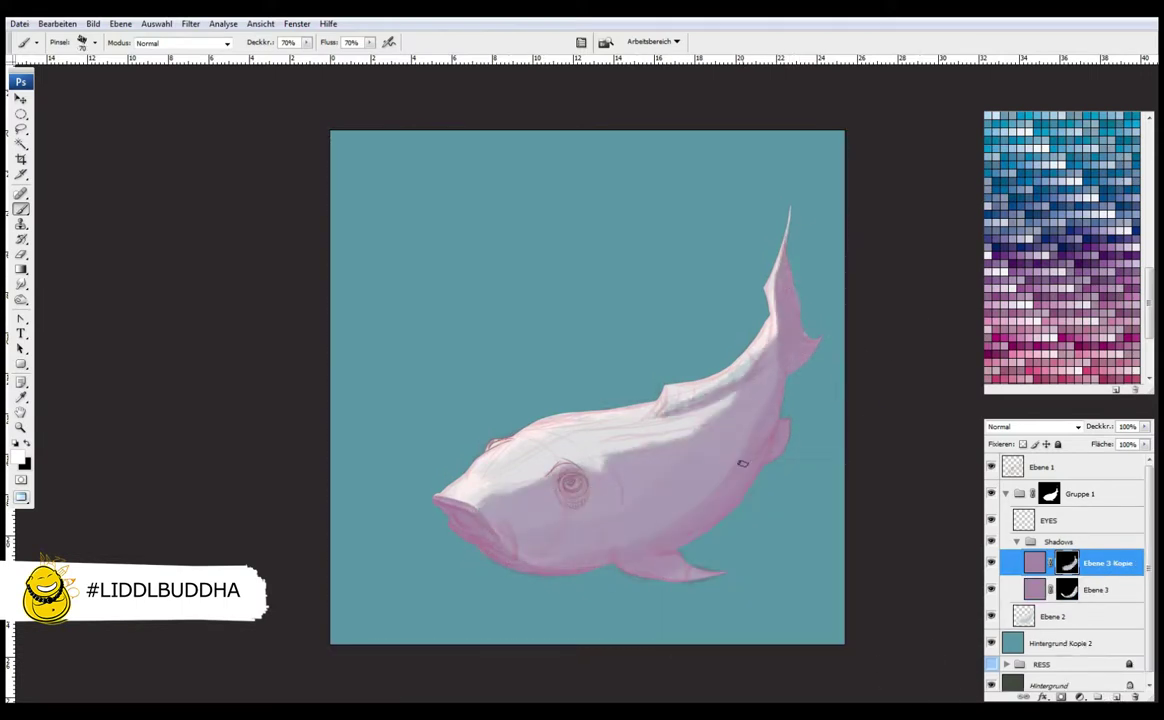
pyautogui.moveTo(742, 463)
pyautogui.mouseDown()
pyautogui.moveTo(550, 420)
pyautogui.moveTo(460, 521)
pyautogui.mouseUp()
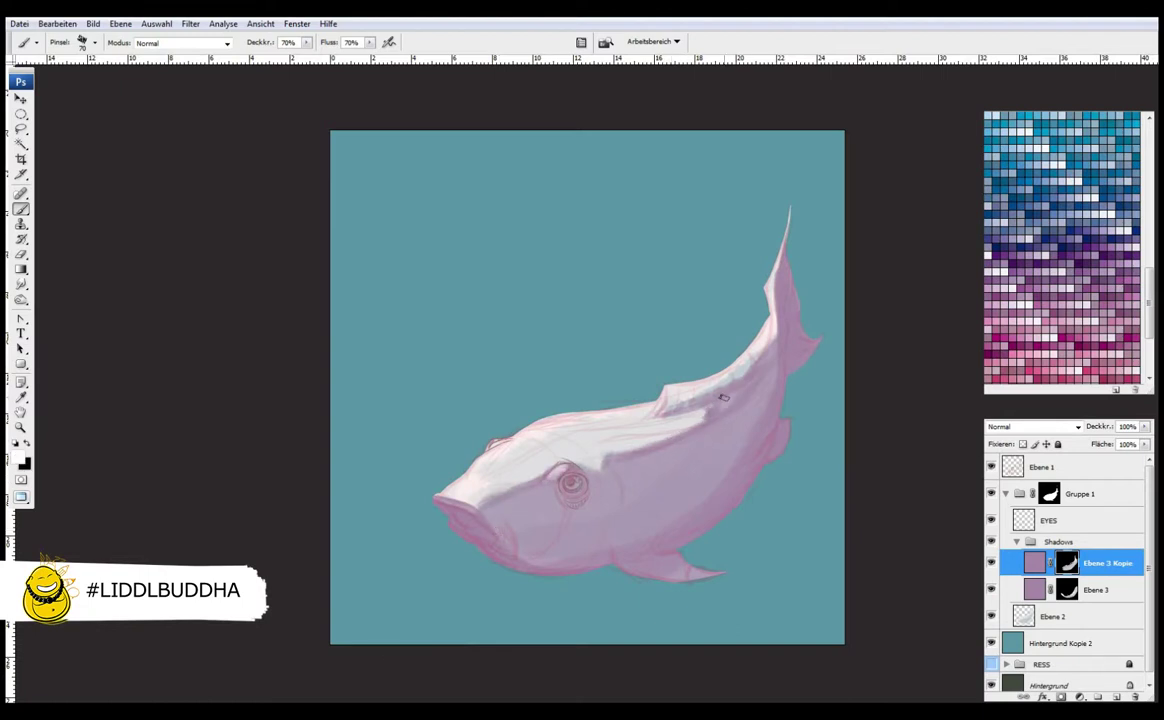
# Paint black on both shadow masks to carve a light streak near the tail and a light rim along the rear belly
pyautogui.press('x')
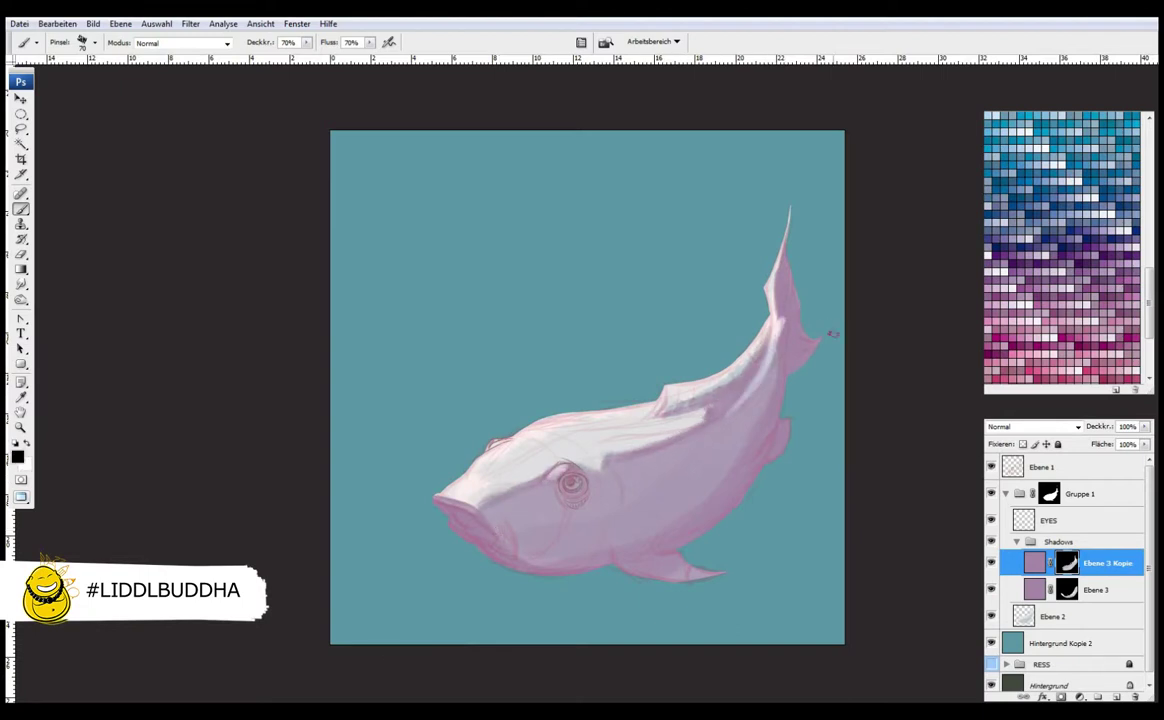
pyautogui.hotkey('alt', '[')
pyautogui.hotkey('alt', ']')
pyautogui.hotkey('alt', '[')
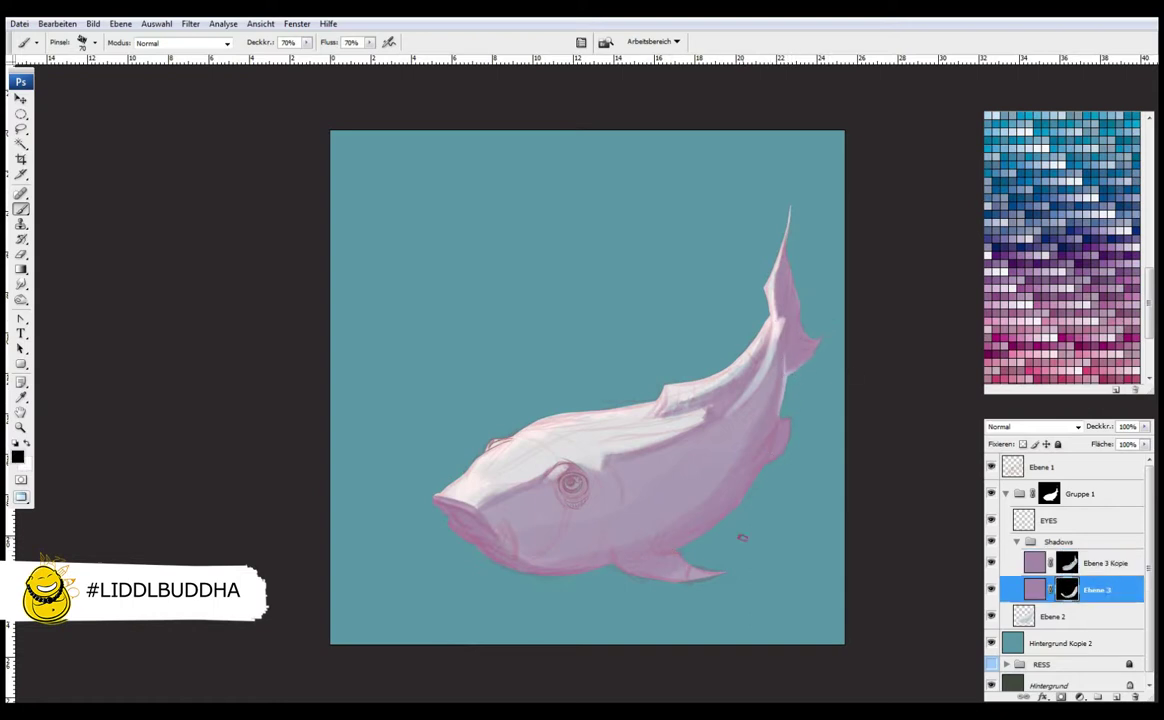
pyautogui.hotkey('alt', ']')
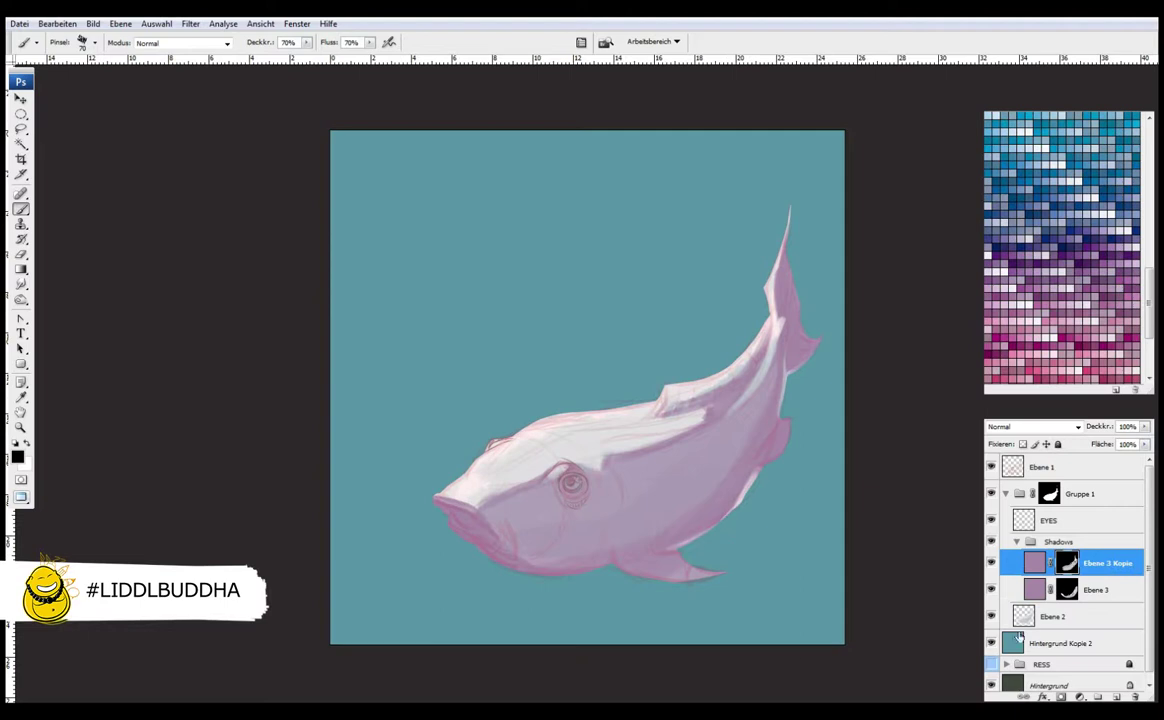
# Try removing the layer mask from Ebene 3 Kopie and lowering the layer to 50% opacity
pyautogui.press('Delete')
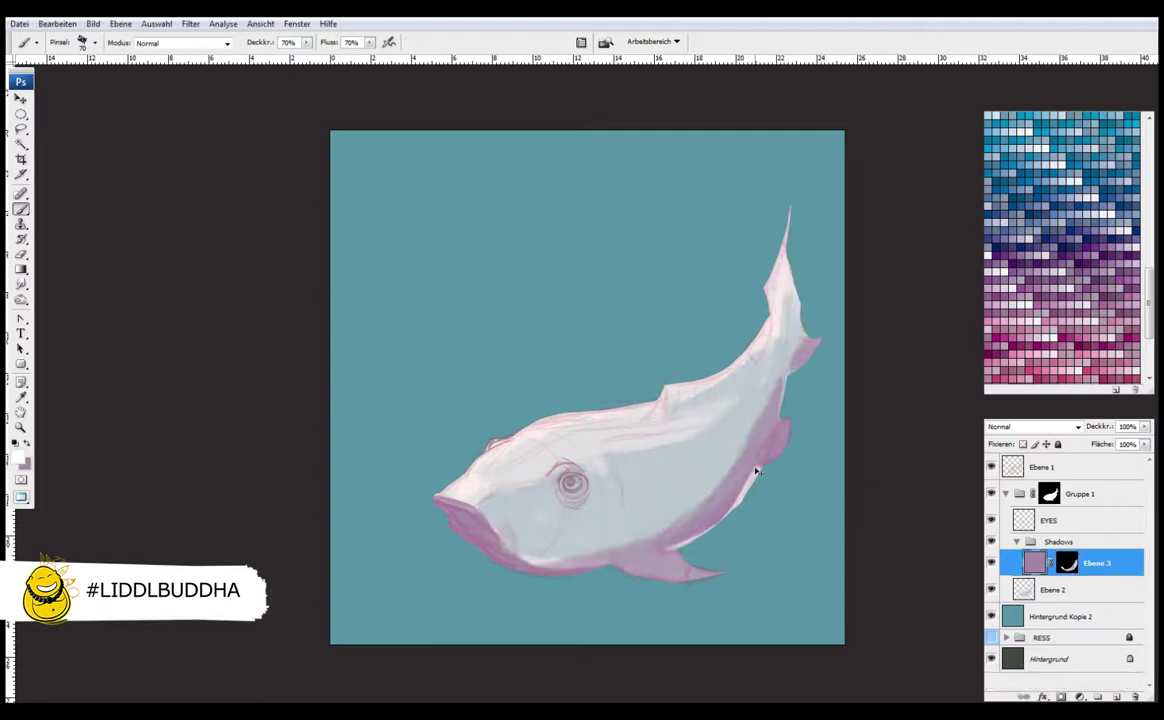
pyautogui.hotkey('ctrl', 'z')
pyautogui.rightClick(1066, 563)
pyautogui.click(985, 498)
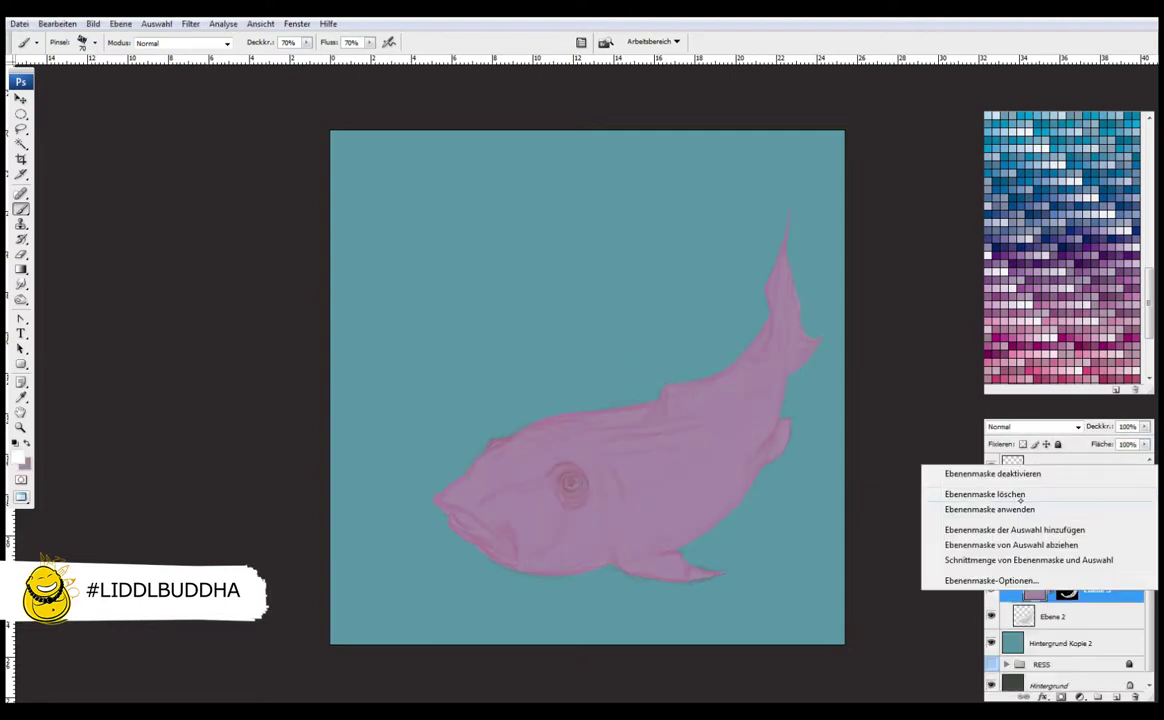
pyautogui.press('5')
# Try painting soft white over the fish's body on Ebene 3 Kopie with an 813 px brush
pyautogui.rightClick(500, 460)
pyautogui.press('Return')
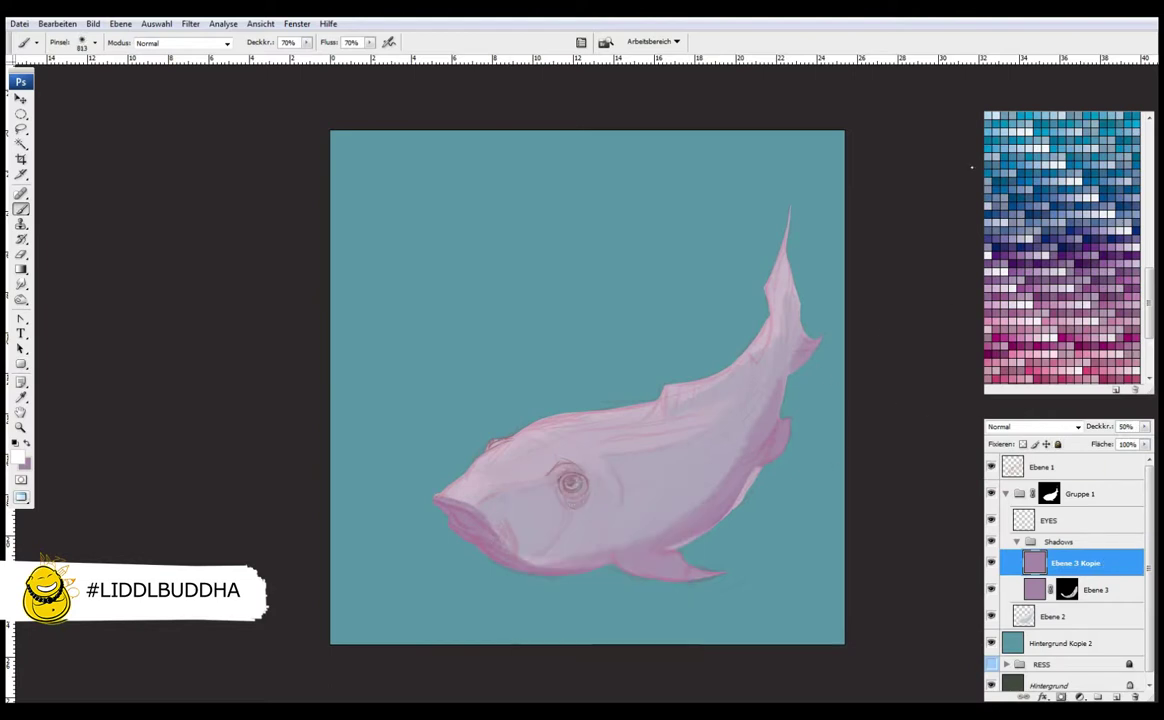
pyautogui.press('F5')
pyautogui.press('F5')
pyautogui.moveTo(690, 390); pyautogui.dragTo(730, 348)
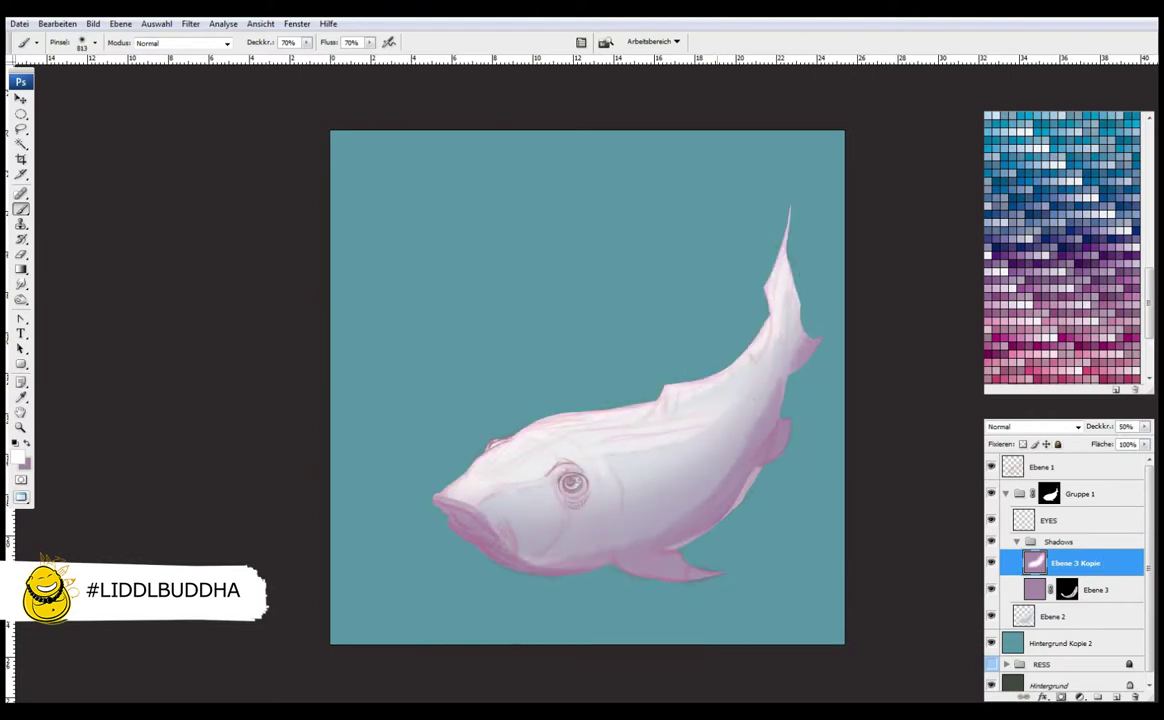
# Refill the masked Ebene 3 Kopie with the shadow purple and soften its shadow edge behind the near eye
pyautogui.moveTo(1067, 590); pyautogui.dragTo(1067, 563)
pyautogui.rightClick(600, 445)
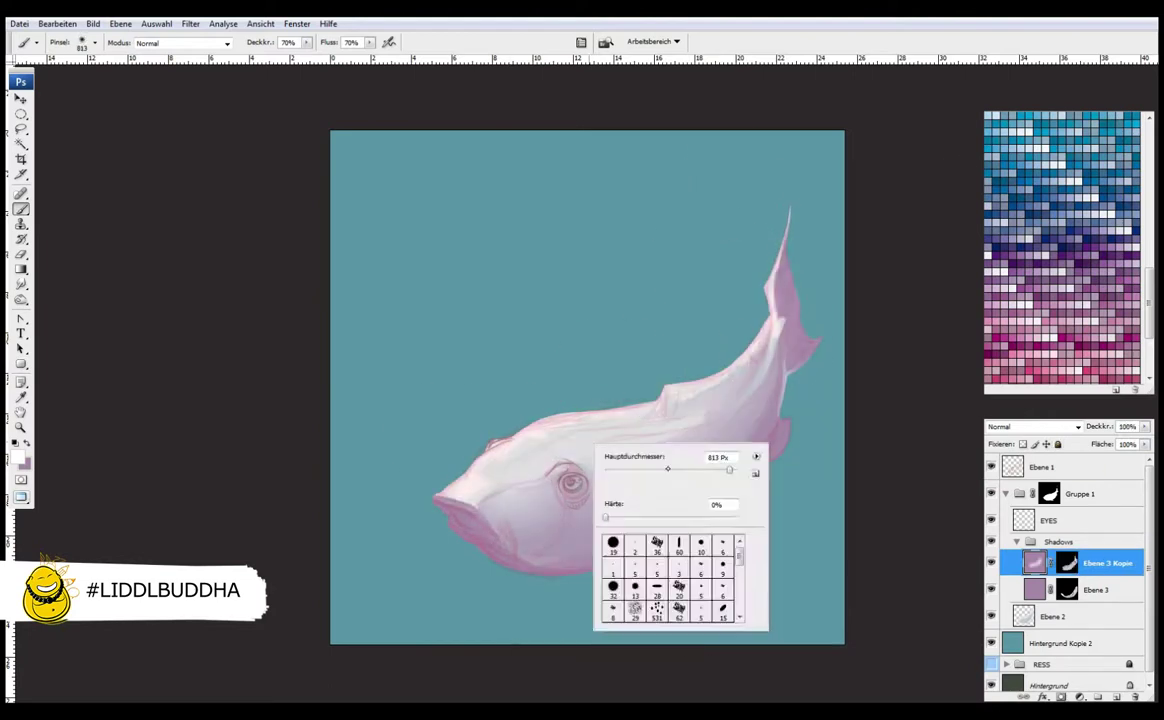
pyautogui.press('Return')
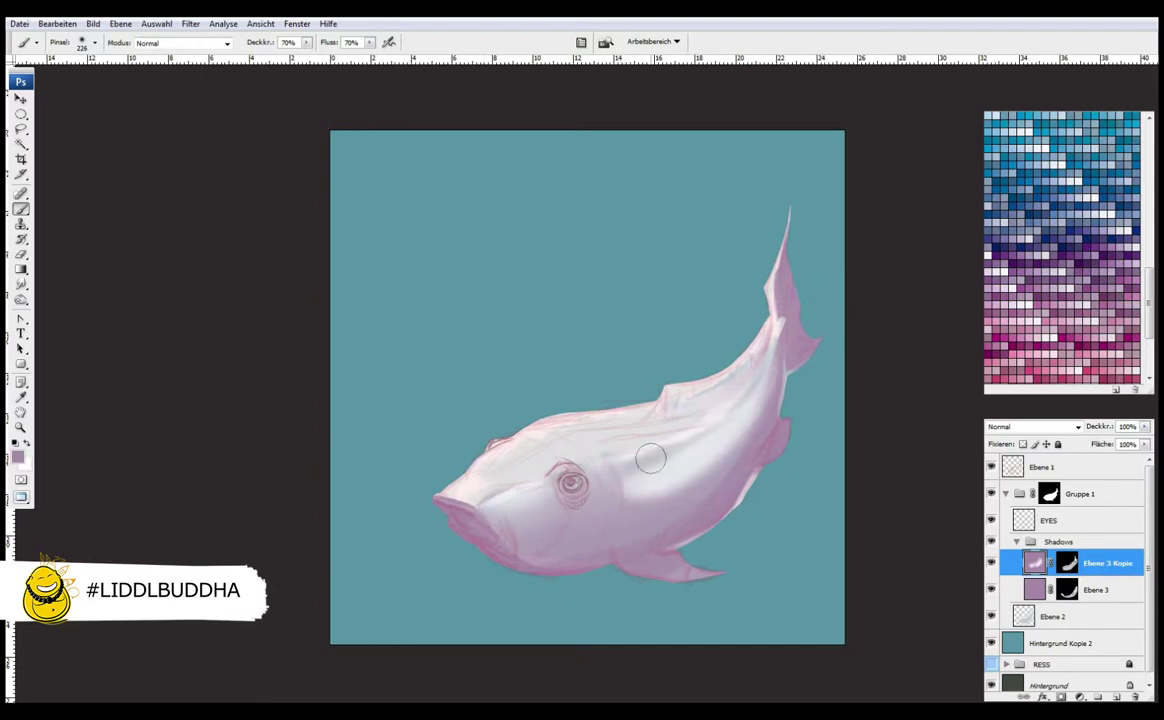
pyautogui.hotkey('alt', 'BackSpace')
pyautogui.moveTo(559, 473); pyautogui.dragTo(611, 457)
# Lighten the base colour of Ebene 2 with Hue/Saturation and compare the result with the previous state
pyautogui.click(1037, 614)
pyautogui.hotkey('ctrl', 'u')
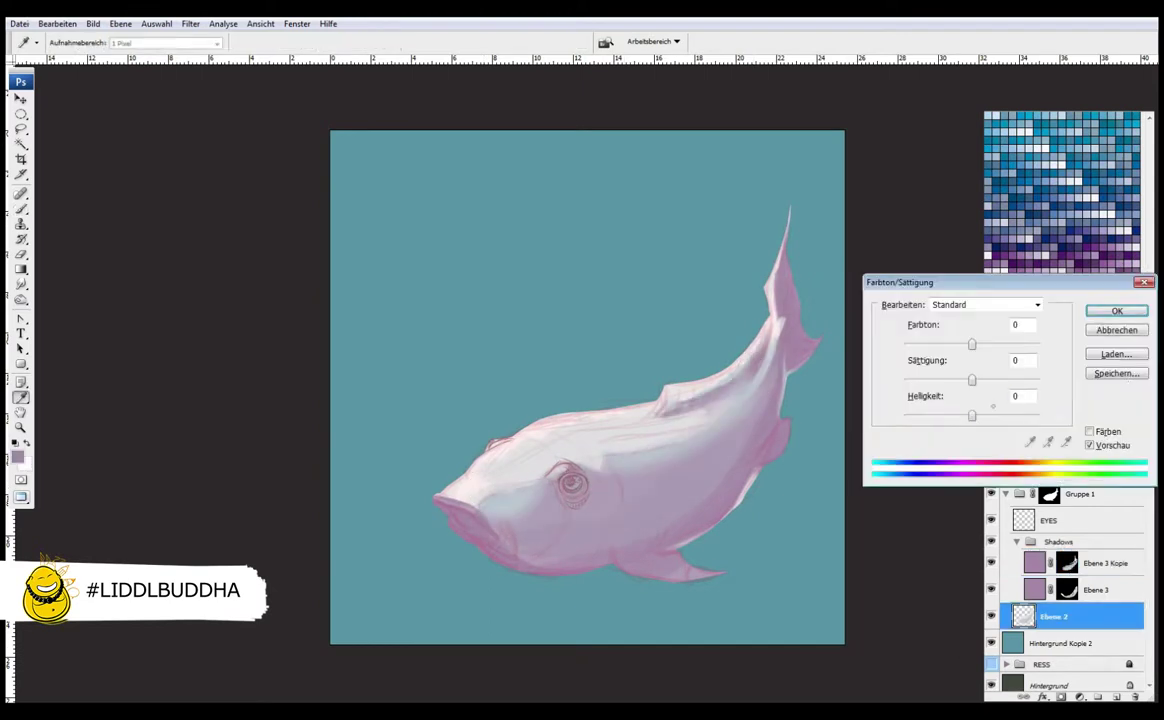
pyautogui.press('Return')
pyautogui.hotkey('ctrl', 'z')
pyautogui.hotkey('ctrl', 'z')
pyautogui.hotkey('ctrl', 'u')
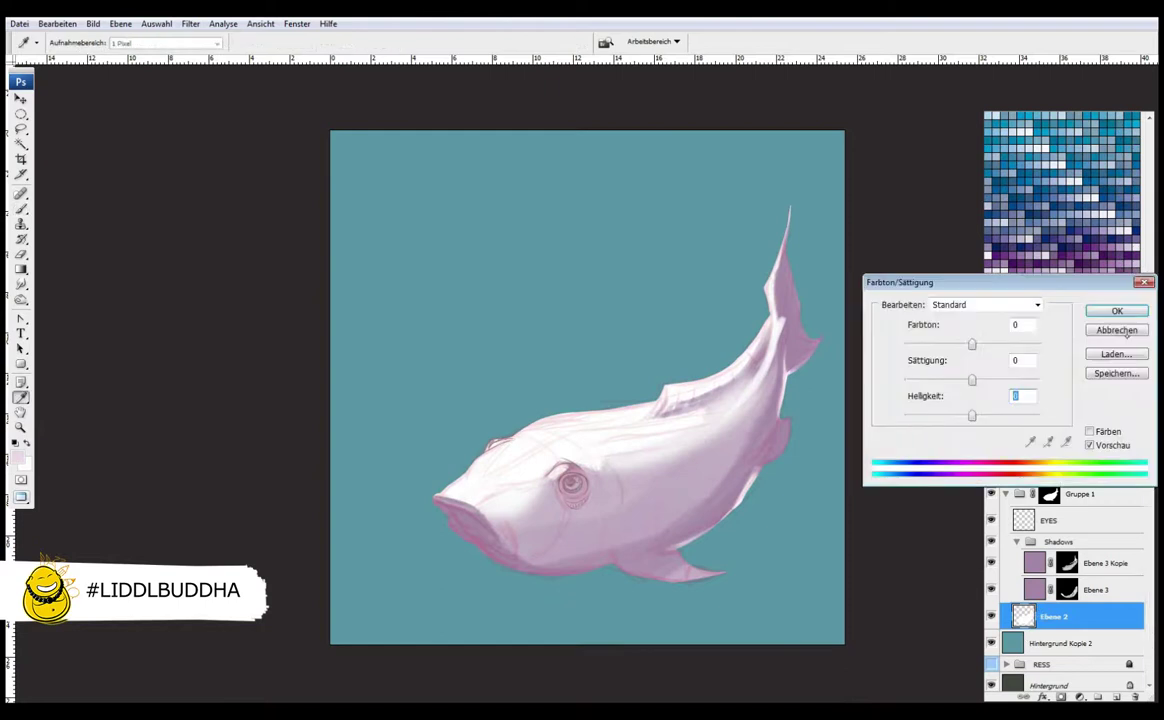
pyautogui.press('Escape')
# Choose an off-white foreground colour and fill Ebene 2 with it
pyautogui.press('i')
pyautogui.click(17, 456)
pyautogui.click(618, 341)
pyautogui.press('Return')
pyautogui.press('b')
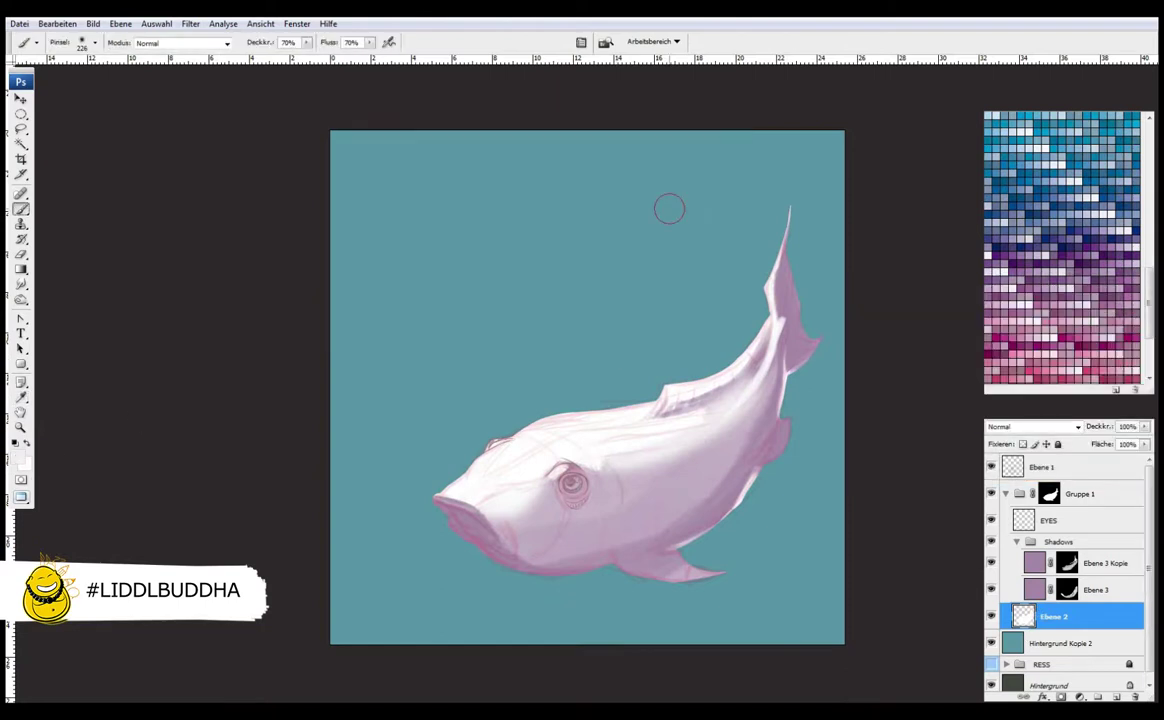
# Soften the upper edge of the flank shadow on Ebene 3 Kopie's mask with a soft 226 px brush
pyautogui.hotkey('alt', ']')
pyautogui.moveTo(608, 441)
pyautogui.mouseDown()
pyautogui.moveTo(538, 467)
pyautogui.moveTo(569, 453)
pyautogui.moveTo(637, 447)
pyautogui.mouseUp()
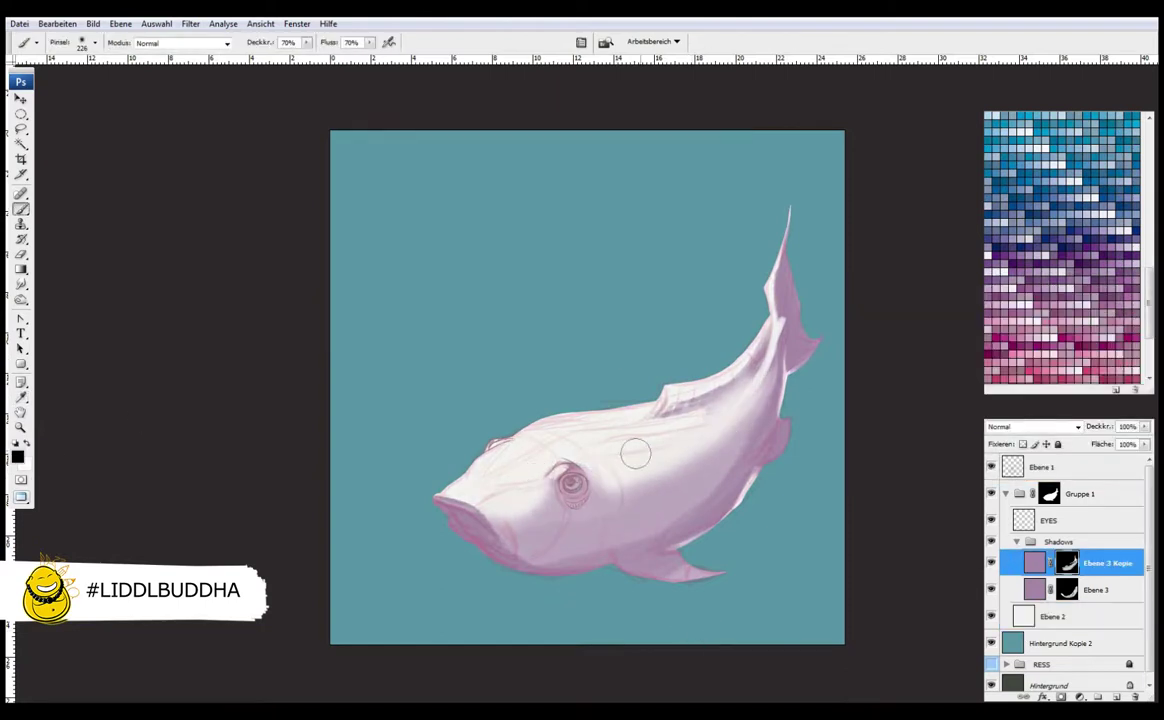
pyautogui.hotkey('shift', 'i')
pyautogui.press('b')
pyautogui.press('x')
# Shape the shadows of the dorsal fin, tail root and tail fin on Ebene 3 Kopie's mask with a 90 px brush
pyautogui.rightClick(779, 314)
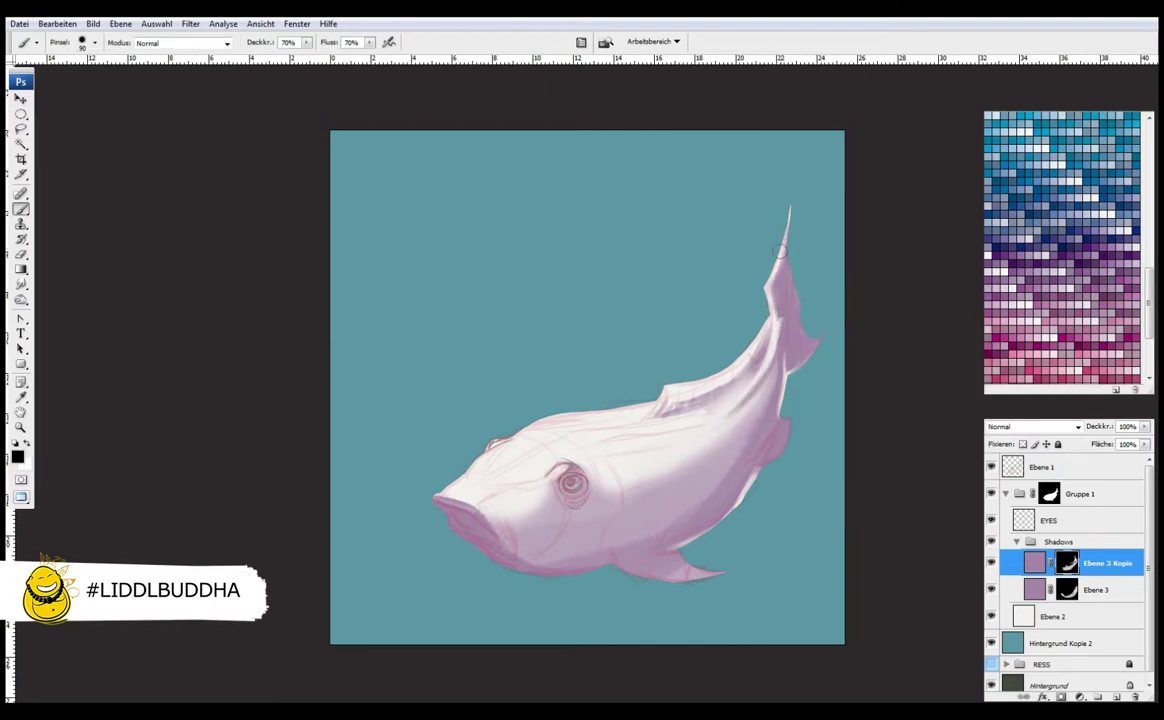
pyautogui.hotkey('alt', 'BackSpace')
pyautogui.hotkey('ctrl', 'z')
pyautogui.press('x')
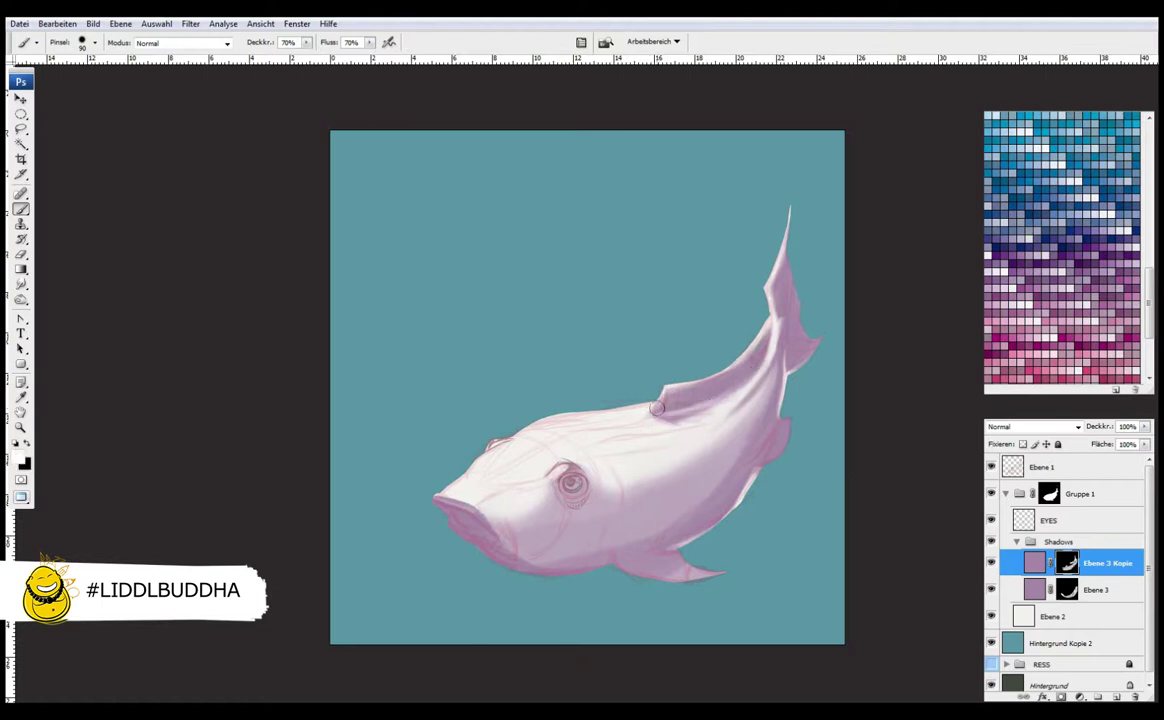
# Refine the dorsal fin's shadow with a textured 50 px brush and add a layer mask to the Shadows group
pyautogui.rightClick(793, 386)
pyautogui.doubleClick(855, 505)
pyautogui.press('F5')
pyautogui.press('F5')
pyautogui.hotkey('alt', ']')
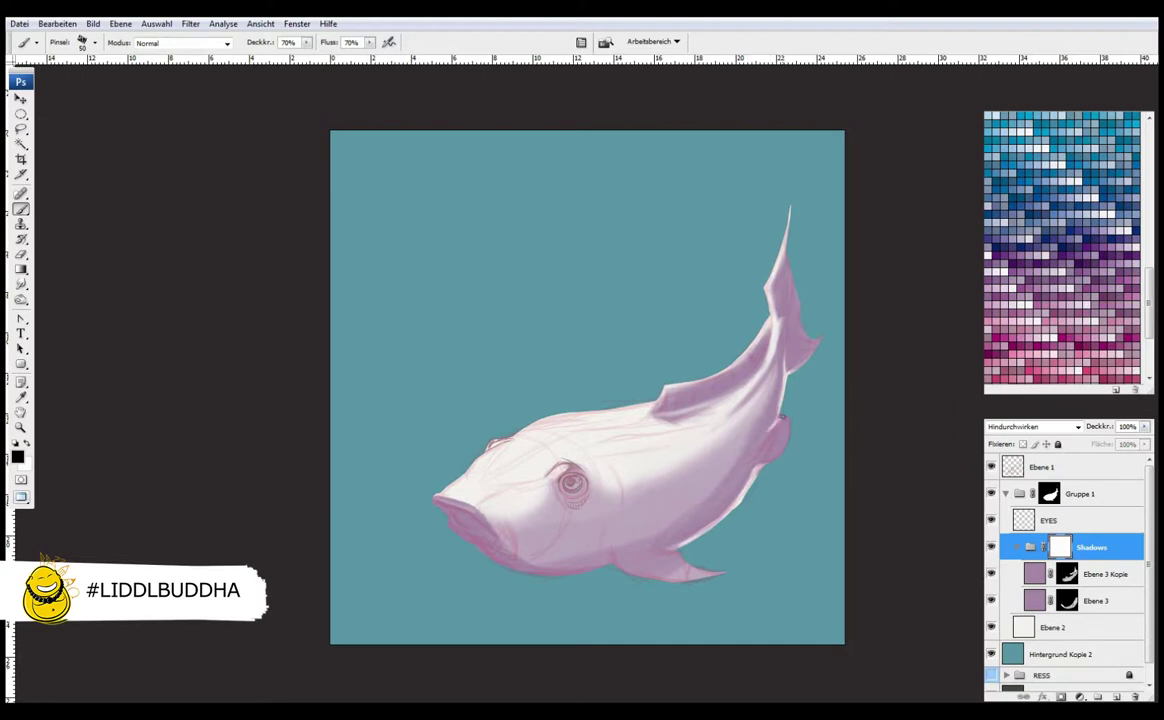
# Lighten the lips on the Shadows group's mask and fill in the flank shadow on Ebene 3 Kopie's mask with a 175 px brush
pyautogui.press('x')
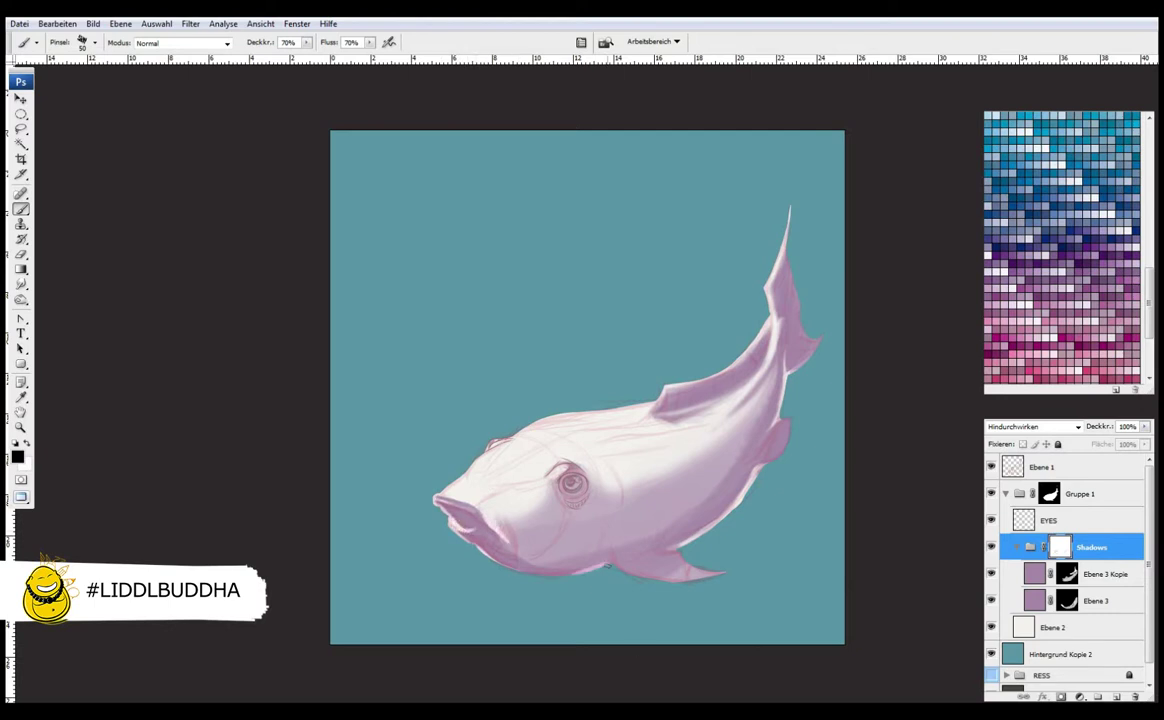
pyautogui.rightClick(1067, 573)
pyautogui.click(985, 587)
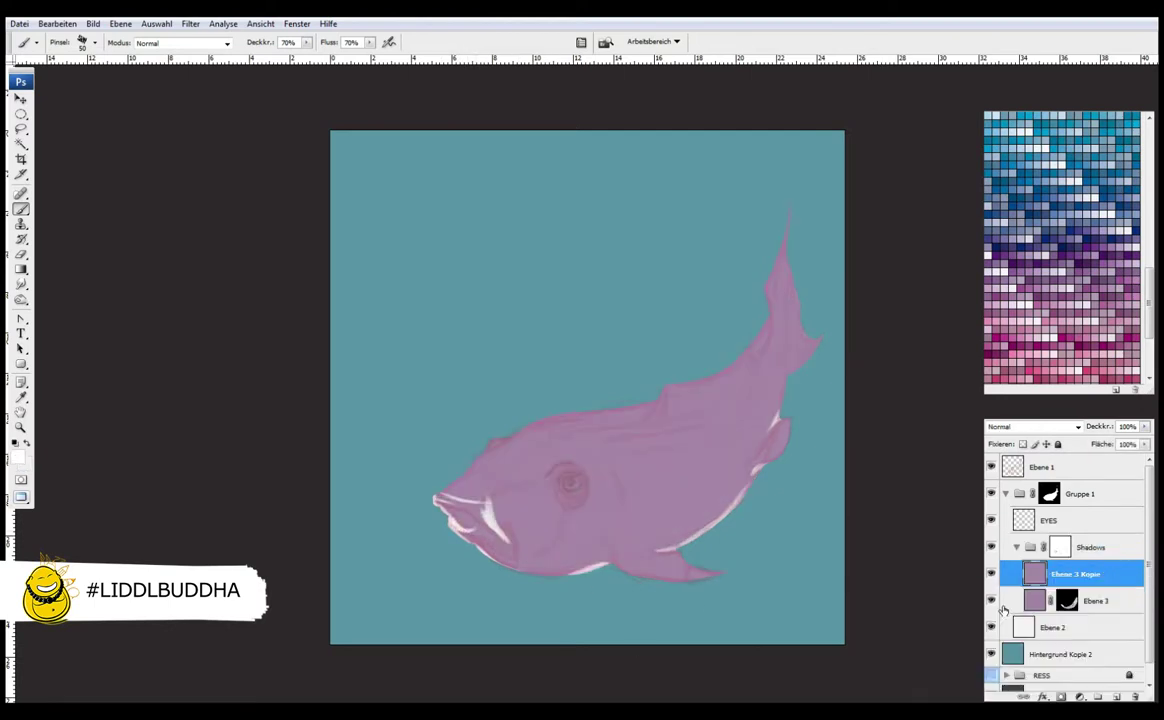
pyautogui.keyDown('shift'); pyautogui.click(1067, 573); pyautogui.keyUp('shift')
pyautogui.moveTo(541, 488); pyautogui.dragTo(720, 350)
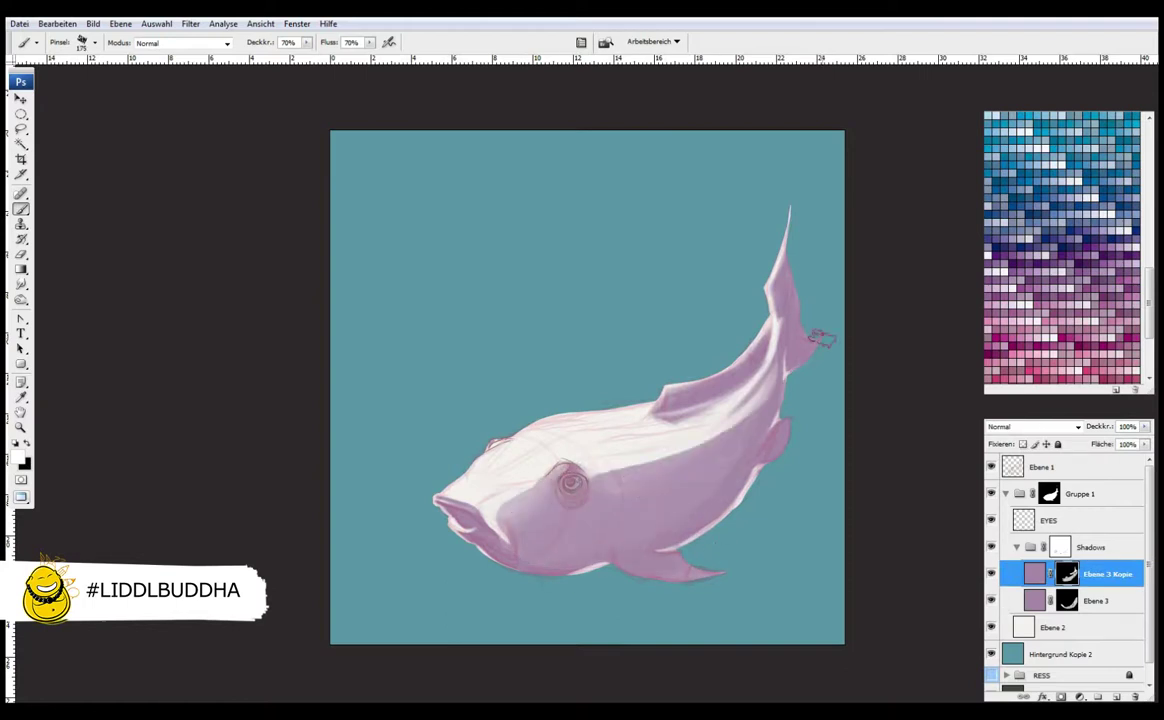
pyautogui.moveTo(560, 420)
pyautogui.mouseDown()
pyautogui.moveTo(620, 537)
pyautogui.moveTo(500, 440)
pyautogui.moveTo(518, 520)
pyautogui.moveTo(440, 465)
pyautogui.moveTo(577, 474)
pyautogui.moveTo(670, 462)
pyautogui.moveTo(576, 476)
pyautogui.mouseUp()
# Paint highlights around the eye, along the head and on the back toward the tail on the Shadows group's mask with a small textured brush
pyautogui.hotkey('alt', ']')
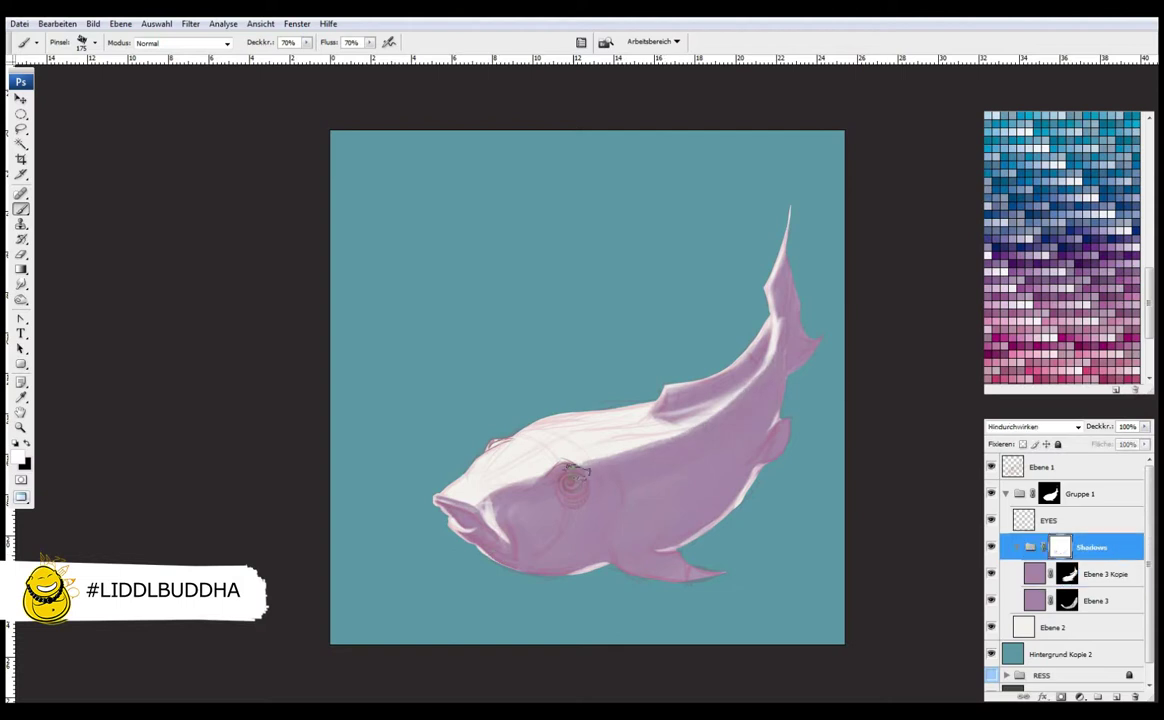
pyautogui.moveTo(484, 517)
pyautogui.mouseDown()
pyautogui.moveTo(509, 548)
pyautogui.moveTo(490, 503)
pyautogui.moveTo(499, 485)
pyautogui.moveTo(499, 496)
pyautogui.moveTo(568, 482)
pyautogui.moveTo(545, 464)
pyautogui.moveTo(507, 484)
pyautogui.moveTo(534, 493)
pyautogui.moveTo(499, 501)
pyautogui.moveTo(575, 486)
pyautogui.mouseUp()
pyautogui.press('x')
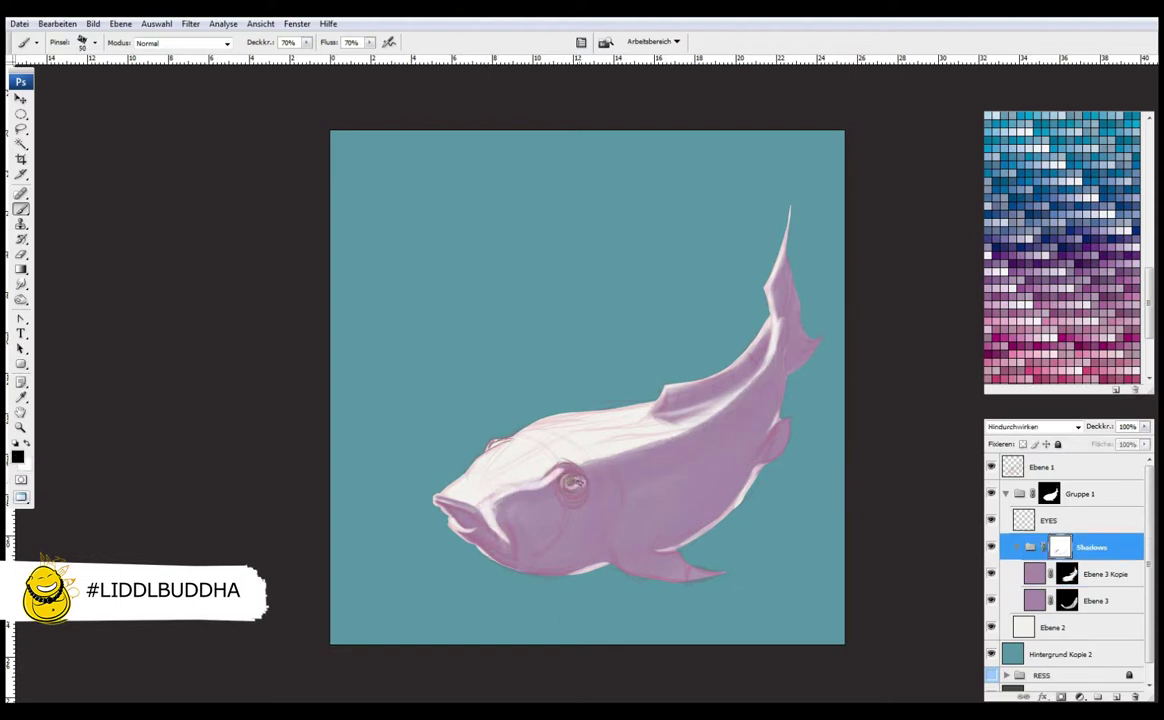
pyautogui.press('x')
pyautogui.moveTo(588, 466)
pyautogui.mouseDown()
pyautogui.moveTo(767, 380)
pyautogui.moveTo(647, 445)
pyautogui.moveTo(746, 423)
pyautogui.moveTo(629, 454)
pyautogui.moveTo(733, 412)
pyautogui.mouseUp()
pyautogui.press('x')
pyautogui.press('x')
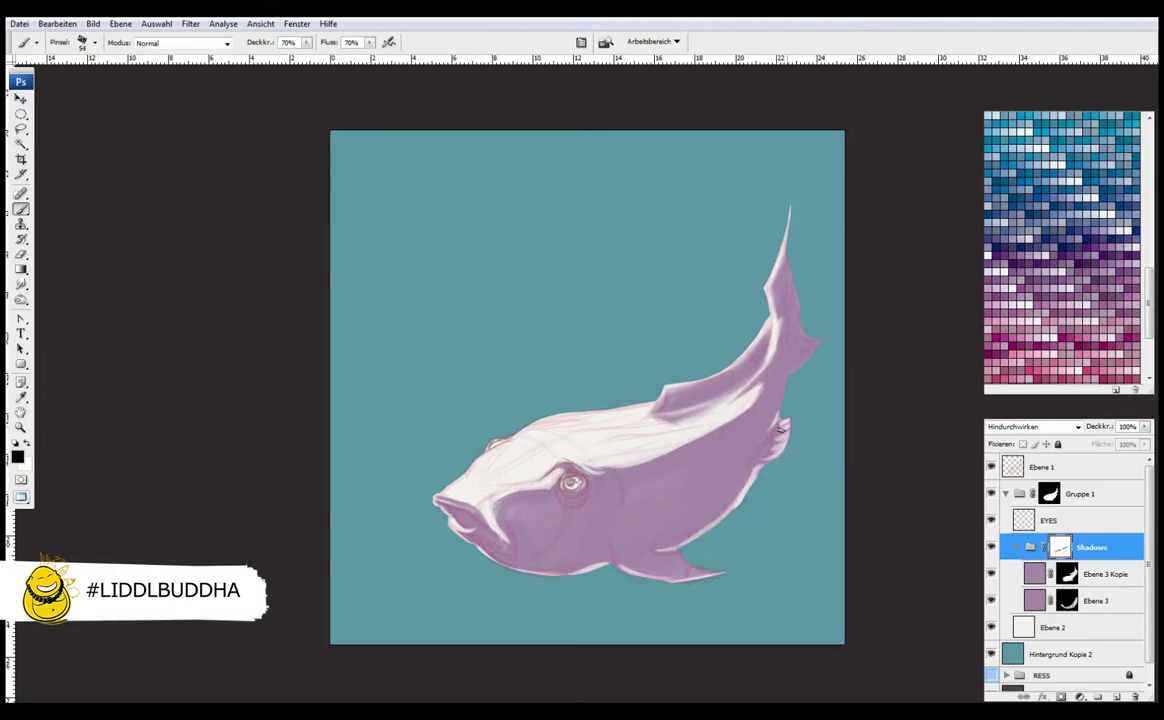
# Paint light fin rays into the two lower fins on the Shadows group's mask with a 54 px brush
pyautogui.press('F5')
pyautogui.press('F5')
pyautogui.press('x')
pyautogui.press('x')
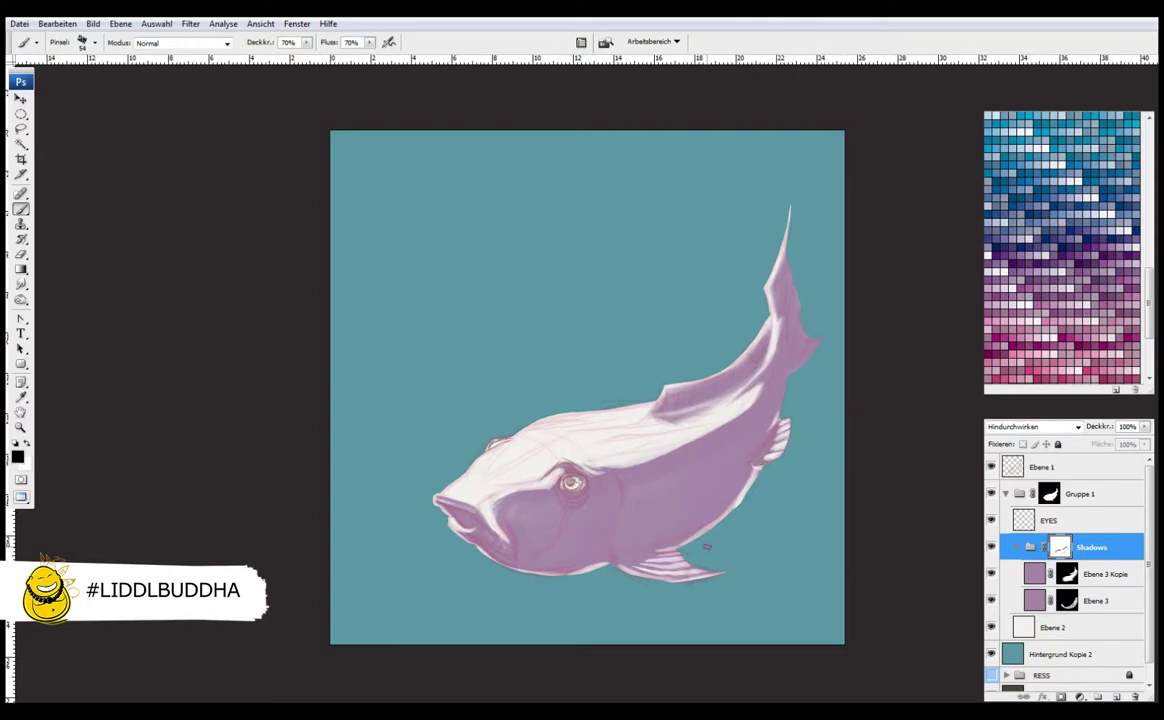
pyautogui.press('x')
pyautogui.press('x')
pyautogui.press('x')
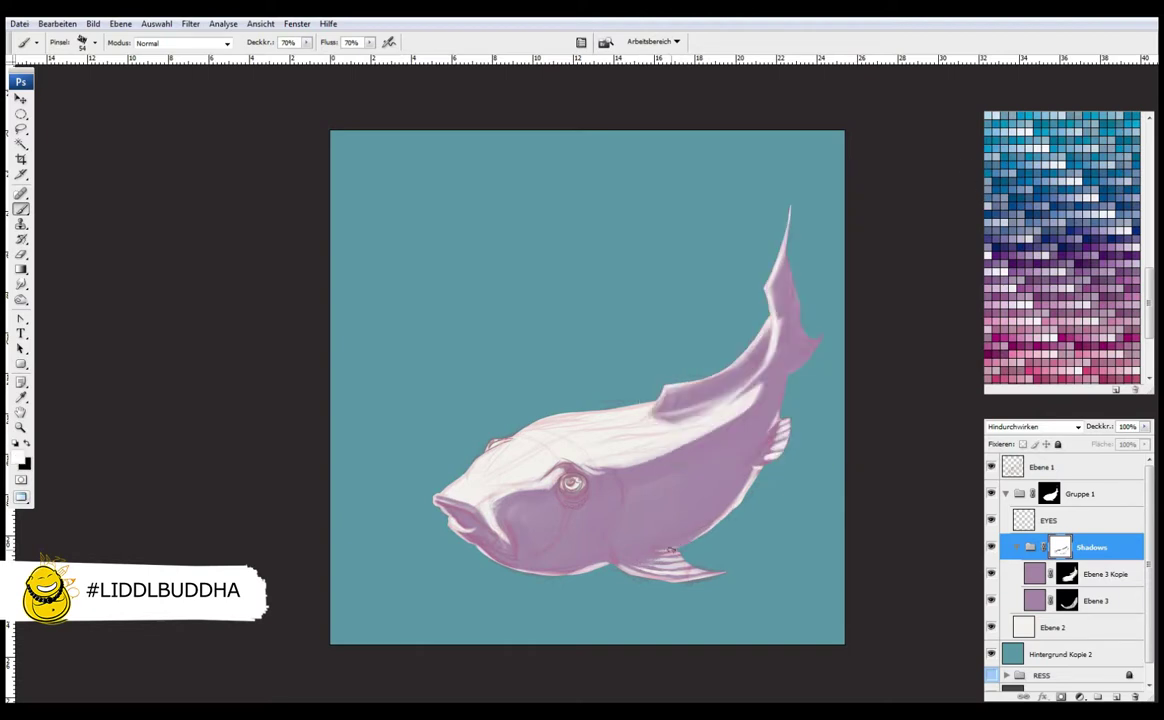
# Hide the sketch layer Ebene 1 and reshape the cheek highlight behind the mouth on the Shadows group's mask with a 54 px brush
pyautogui.click(991, 467)
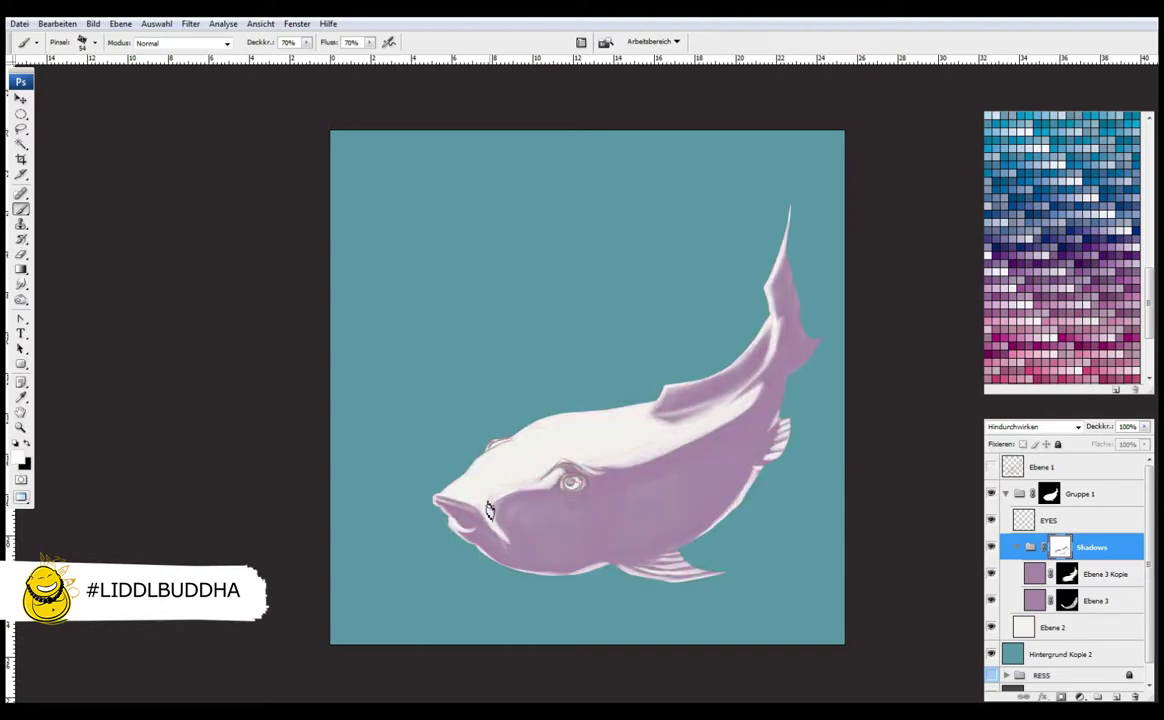
pyautogui.press('F5')
pyautogui.press('F5')
pyautogui.press('x')
pyautogui.press('x')
pyautogui.press('x')
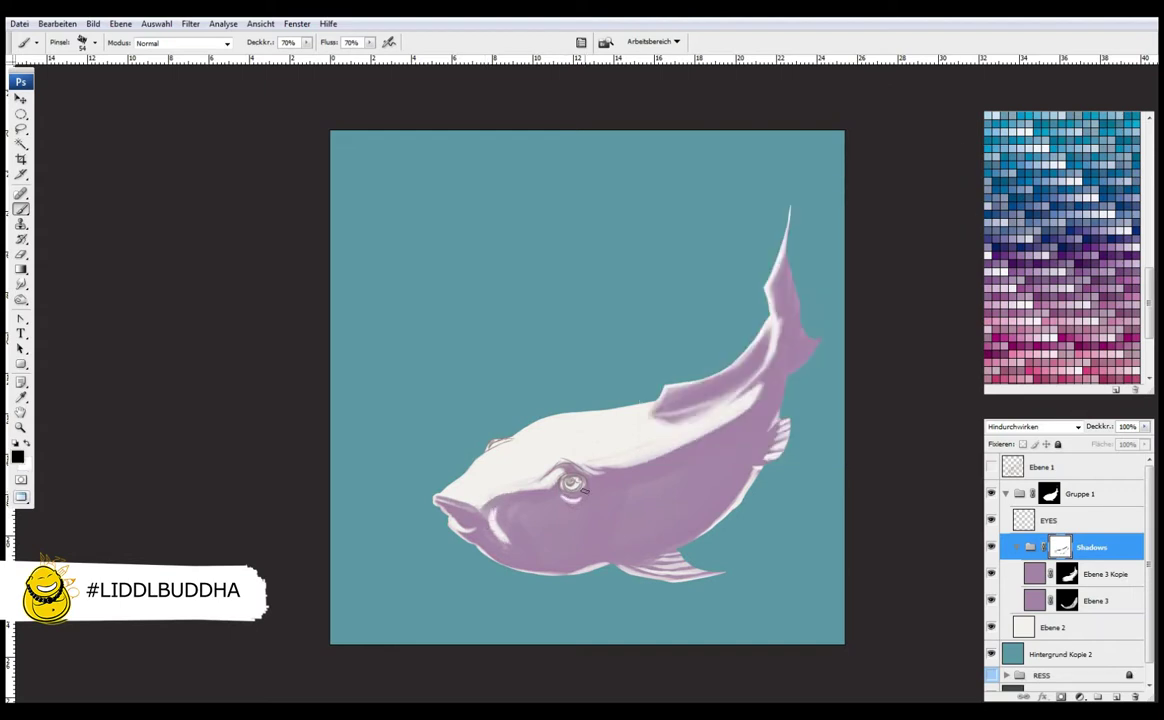
# Refine the highlights and shadows of the eyelid and brow around the near eye on the Shadows group's mask
pyautogui.click(573, 478)
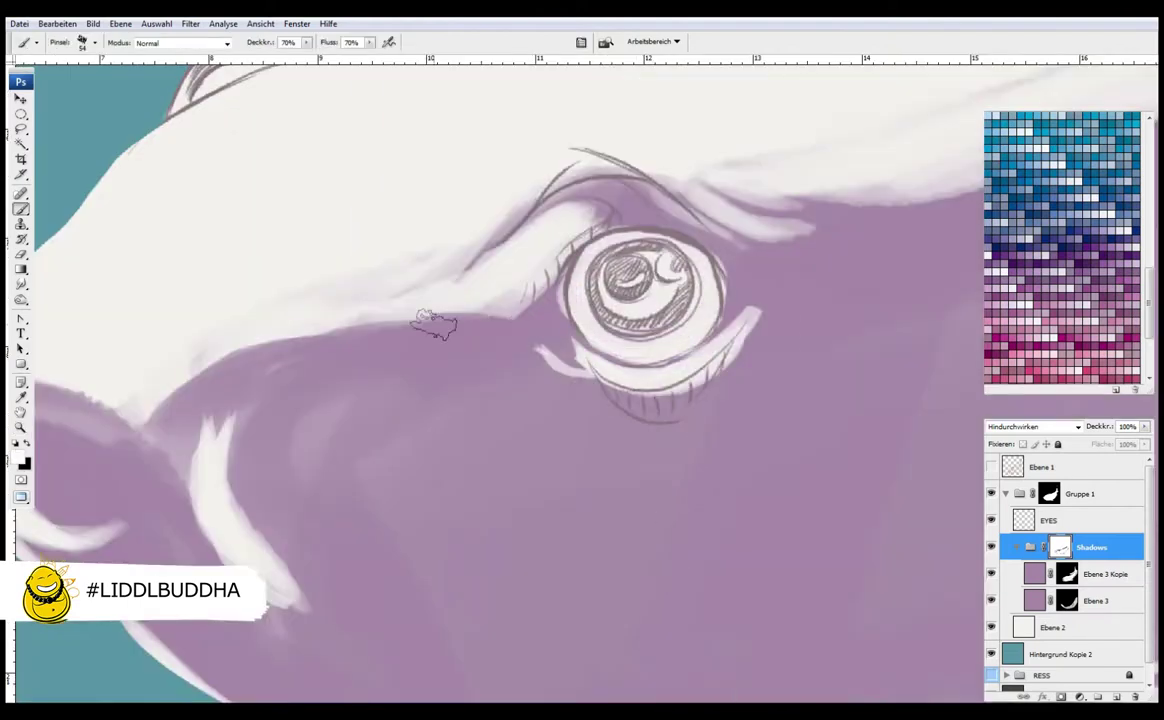
pyautogui.press('x')
pyautogui.moveTo(588, 366); pyautogui.dragTo(757, 312)
pyautogui.moveTo(565, 205)
pyautogui.mouseDown()
pyautogui.moveTo(485, 292)
pyautogui.moveTo(360, 250)
pyautogui.mouseUp()
pyautogui.moveTo(700, 165); pyautogui.dragTo(590, 228)
pyautogui.moveTo(790, 200)
pyautogui.mouseDown()
pyautogui.moveTo(756, 301)
pyautogui.moveTo(690, 300)
pyautogui.moveTo(560, 335)
pyautogui.moveTo(727, 313)
pyautogui.moveTo(560, 345)
pyautogui.moveTo(675, 295)
pyautogui.mouseUp()
pyautogui.hotkey('ctrl', '0')
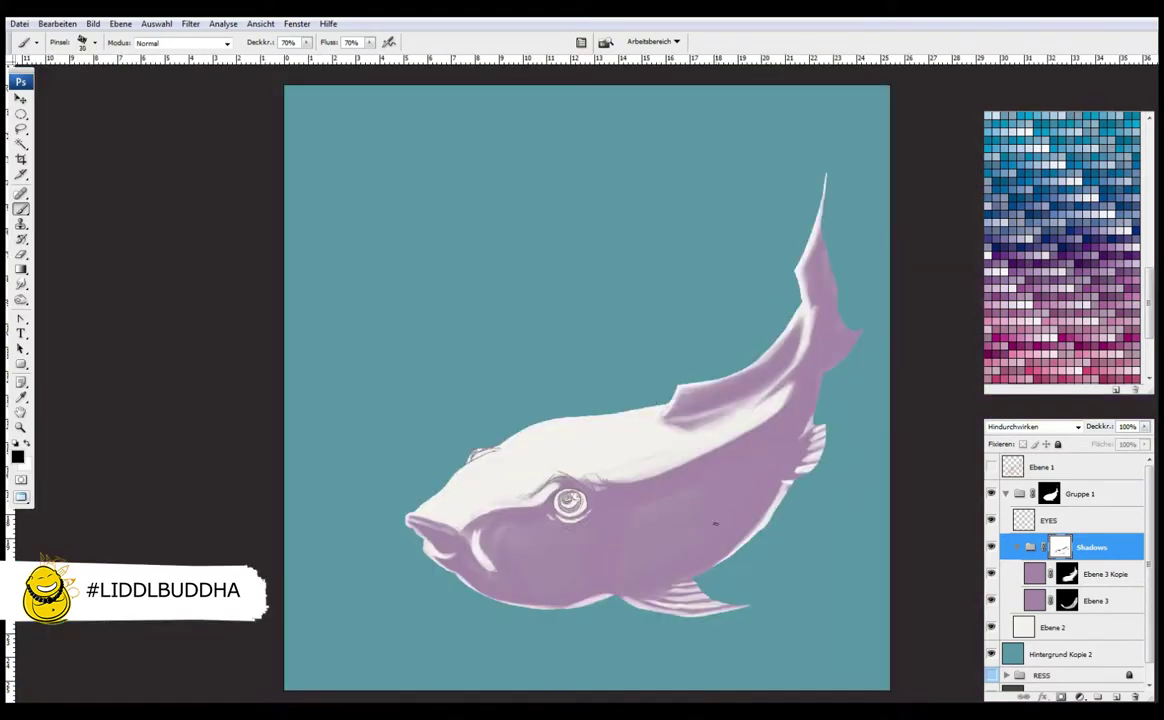
# Paint light fin rays along the dorsal fin and tail fin on the Shadows group's mask with a 70 px brush
pyautogui.rightClick(715, 523)
pyautogui.moveTo(690, 408)
pyautogui.mouseDown()
pyautogui.moveTo(715, 369)
pyautogui.moveTo(726, 397)
pyautogui.moveTo(742, 366)
pyautogui.moveTo(753, 390)
pyautogui.moveTo(778, 371)
pyautogui.mouseUp()
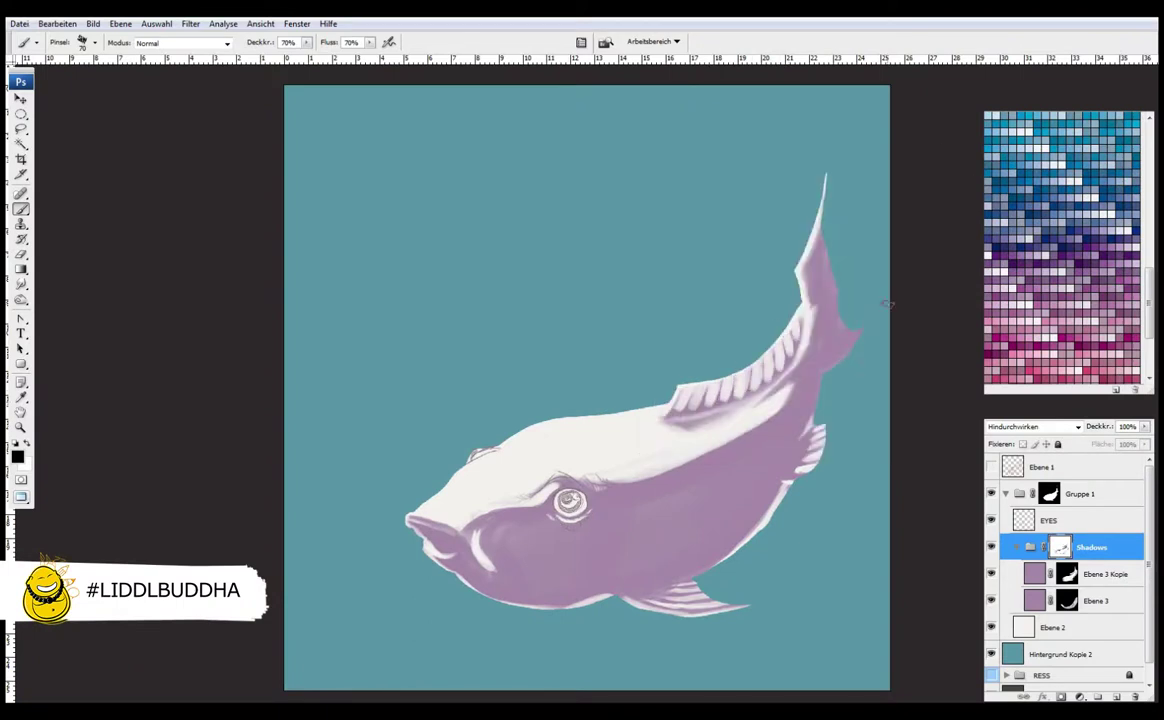
pyautogui.moveTo(820, 238)
pyautogui.mouseDown()
pyautogui.moveTo(818, 296)
pyautogui.moveTo(812, 283)
pyautogui.moveTo(824, 305)
pyautogui.moveTo(846, 304)
pyautogui.moveTo(827, 302)
pyautogui.moveTo(845, 325)
pyautogui.moveTo(824, 352)
pyautogui.mouseUp()
pyautogui.press('x')
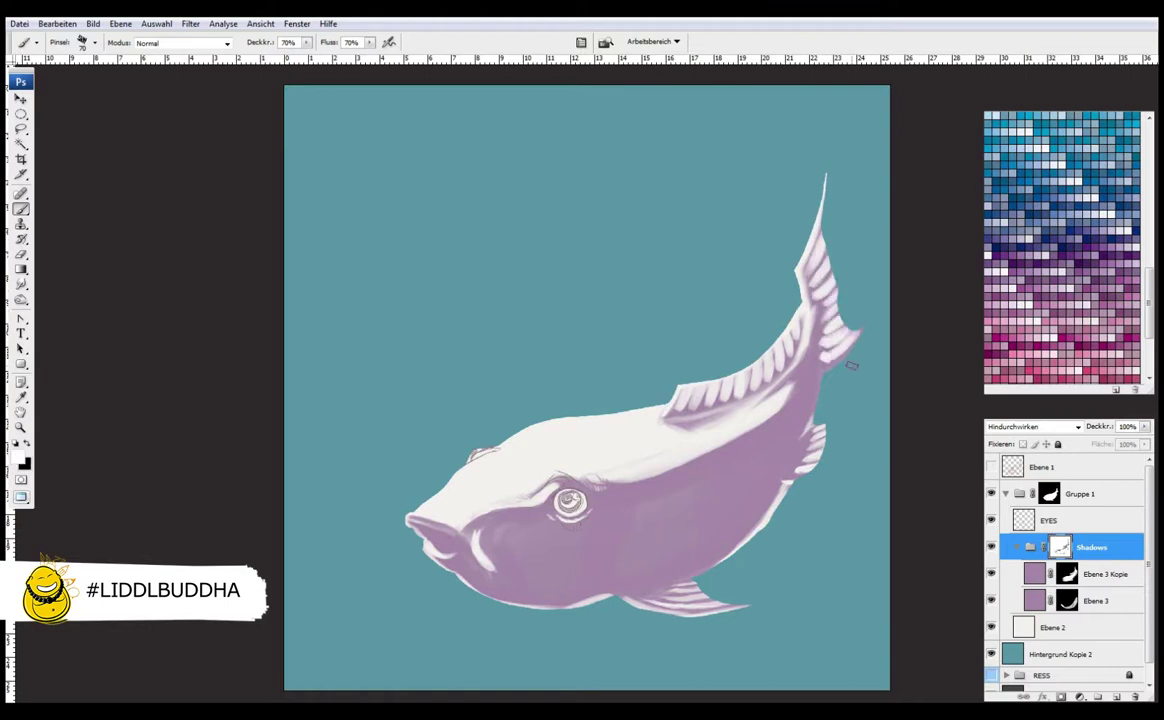
# Refine the tail fin's rays and the tail root's edges on the Shadows group's mask with a 35 px brush
pyautogui.press('x')
pyautogui.press('x')
pyautogui.press('x')
pyautogui.press('x')
pyautogui.press('x')
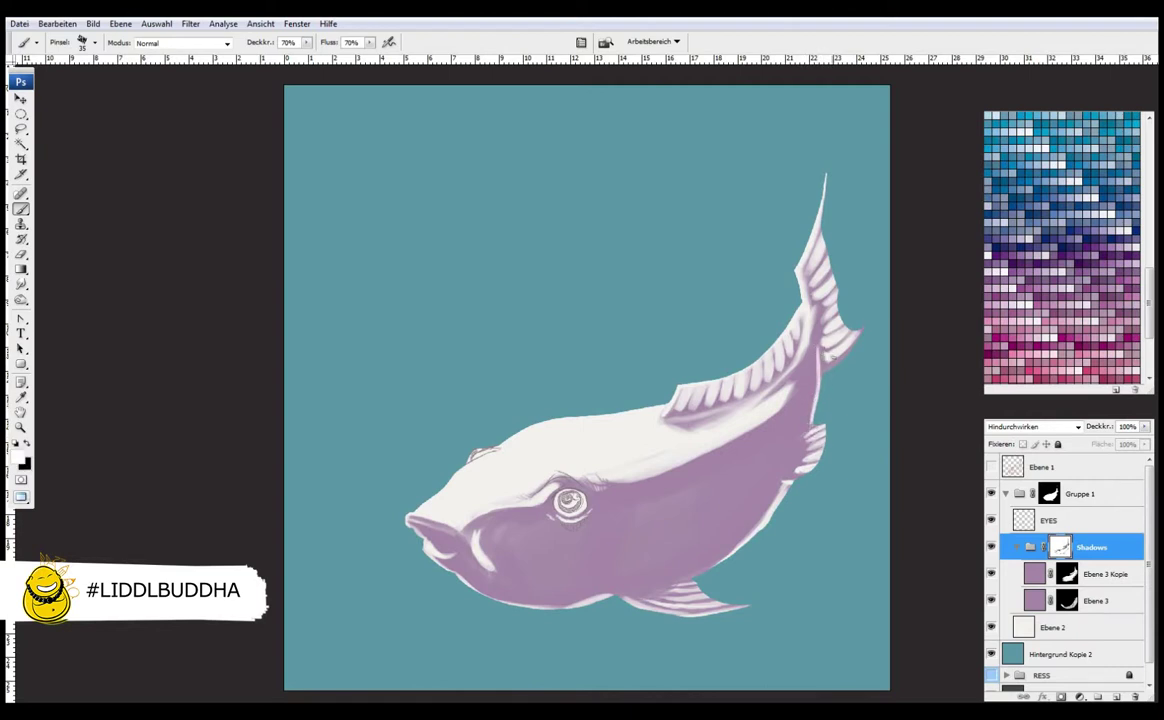
pyautogui.press('x')
pyautogui.press('x')
pyautogui.press('x')
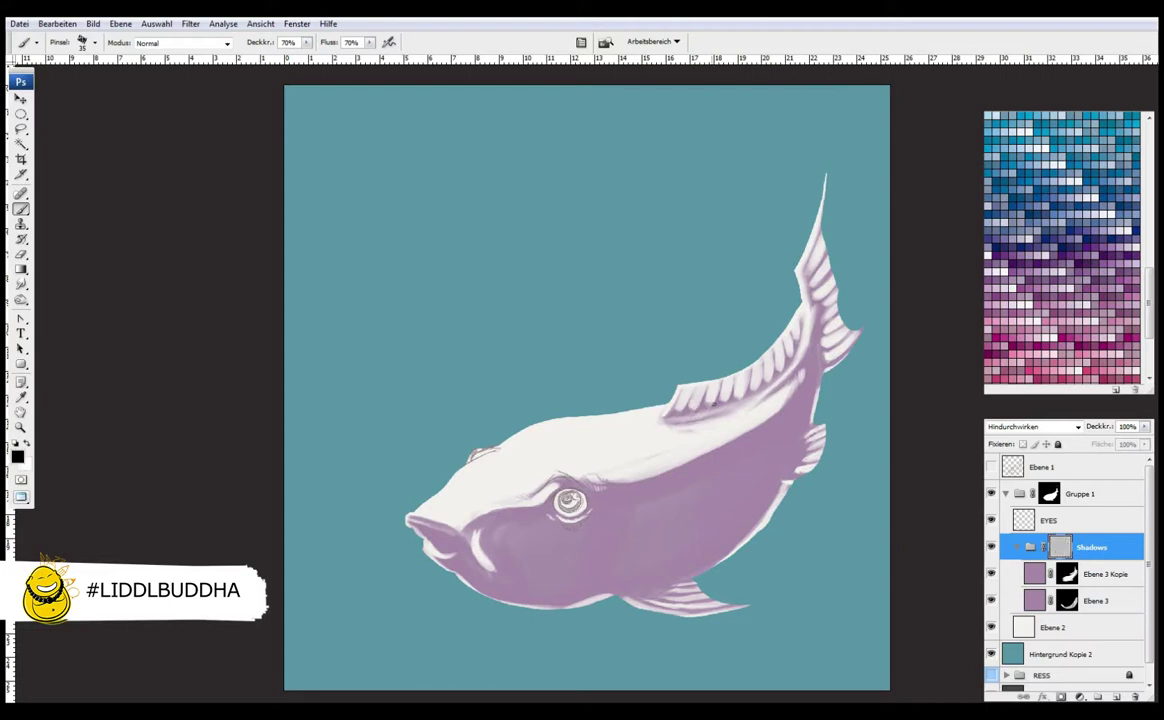
# Add shadow along the dorsal fin's base and rear end on Ebene 3 Kopie's mask with the 35 px brush
pyautogui.click(1011, 578)
pyautogui.click(1058, 571)
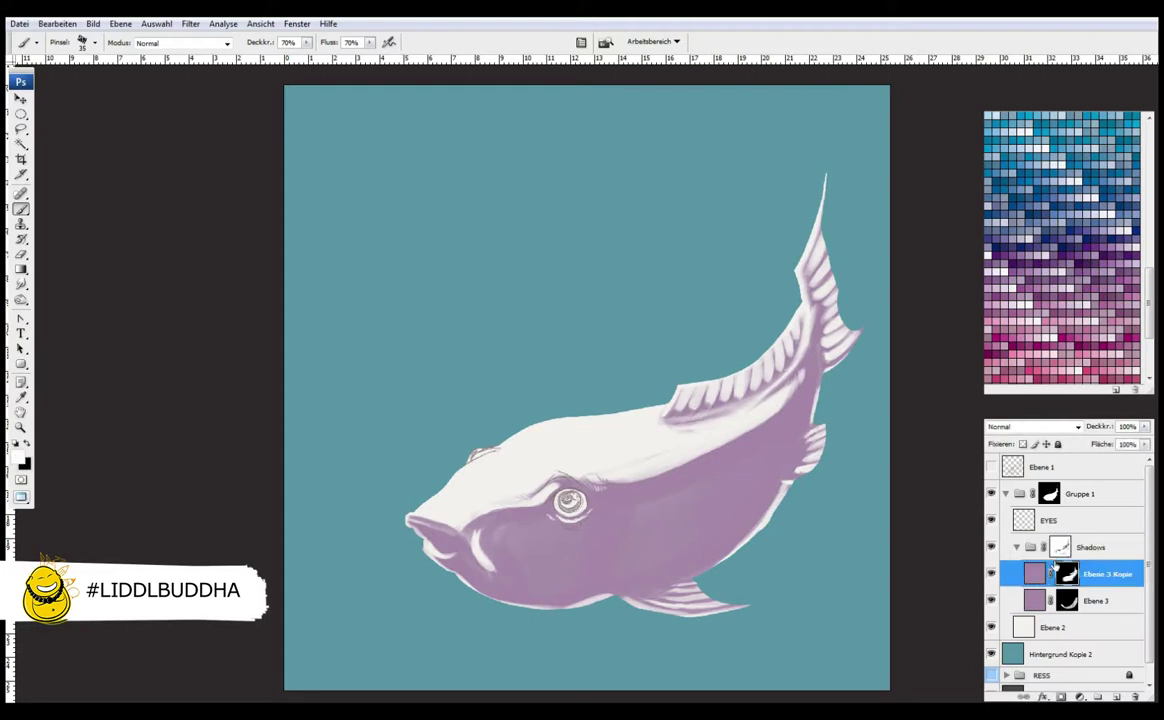
pyautogui.moveTo(804, 313); pyautogui.dragTo(810, 336)
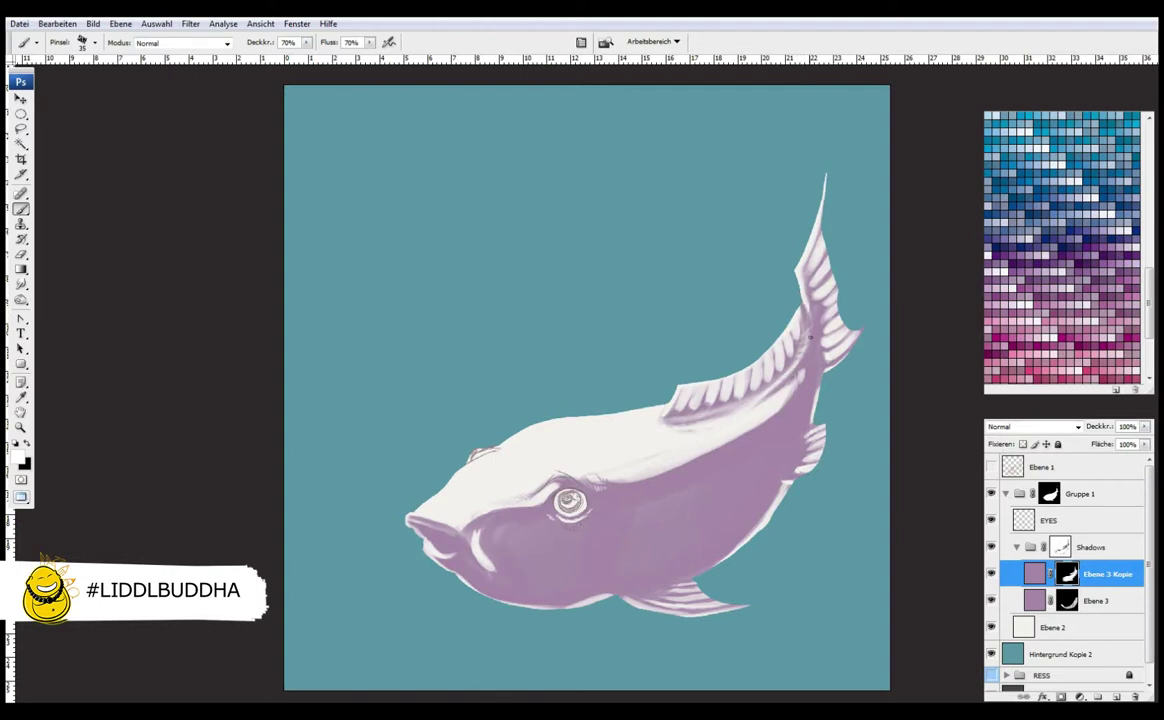
pyautogui.press('x')
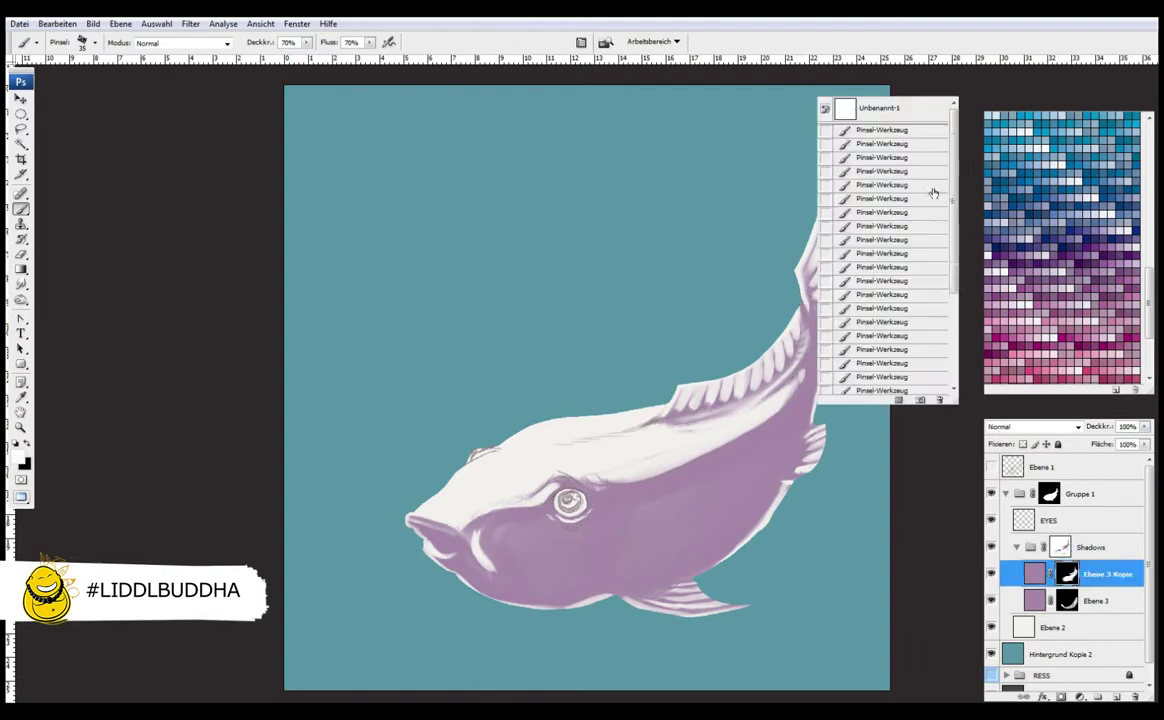
# Soften the flank, cheek and dorsal fin shadows on Ebene 3 Kopie's mask with radial foreground-to-transparent gradients at 50% and 22% opacity
pyautogui.press('g')
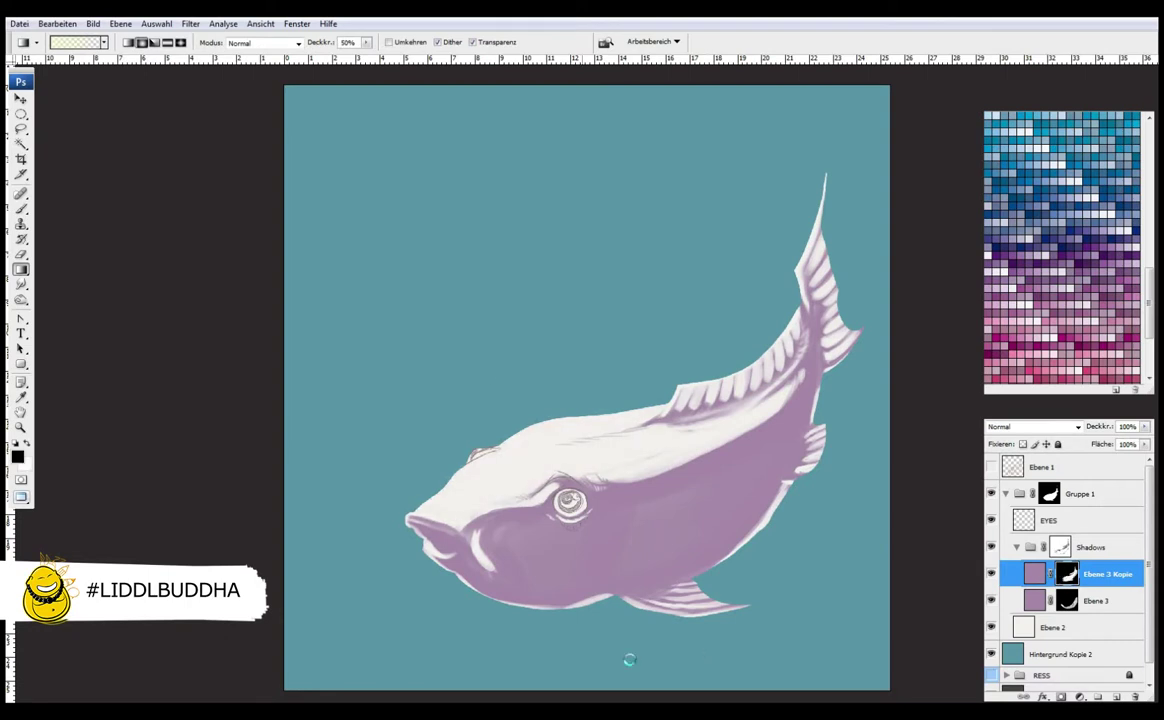
pyautogui.click(80, 42)
pyautogui.click(688, 164)
pyautogui.moveTo(563, 418); pyautogui.dragTo(733, 500)
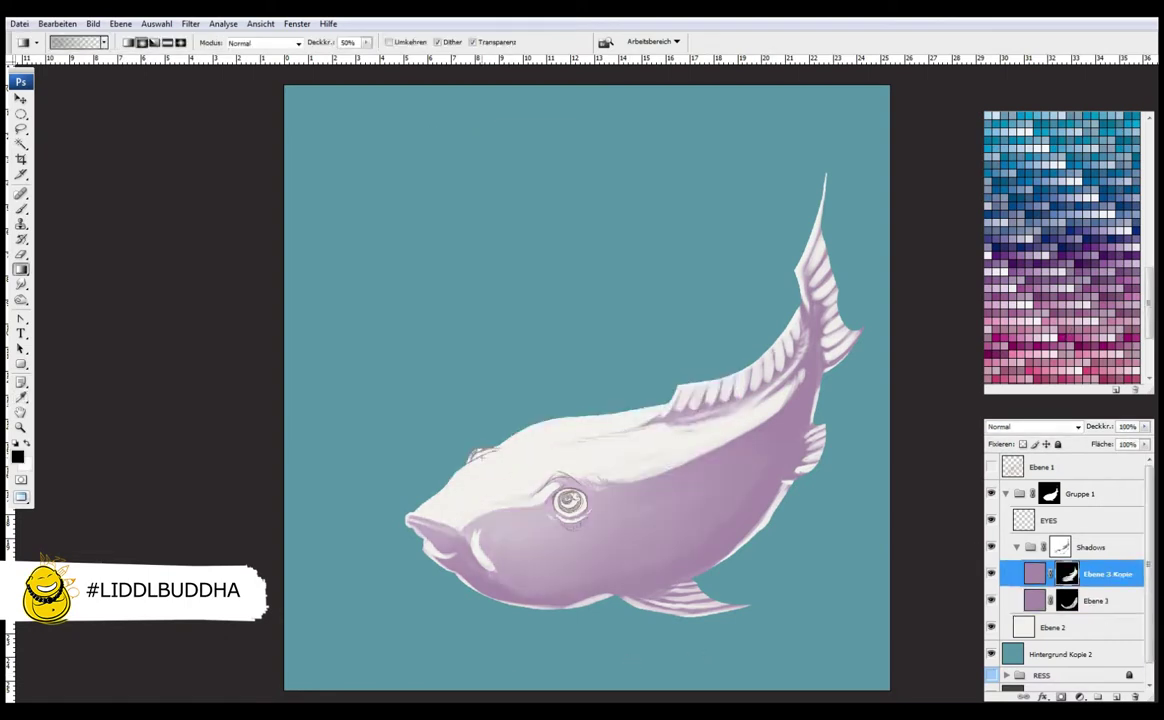
pyautogui.moveTo(620, 400)
pyautogui.mouseDown()
pyautogui.moveTo(680, 437)
pyautogui.moveTo(624, 410)
pyautogui.moveTo(691, 408)
pyautogui.mouseUp()
pyautogui.press('x')
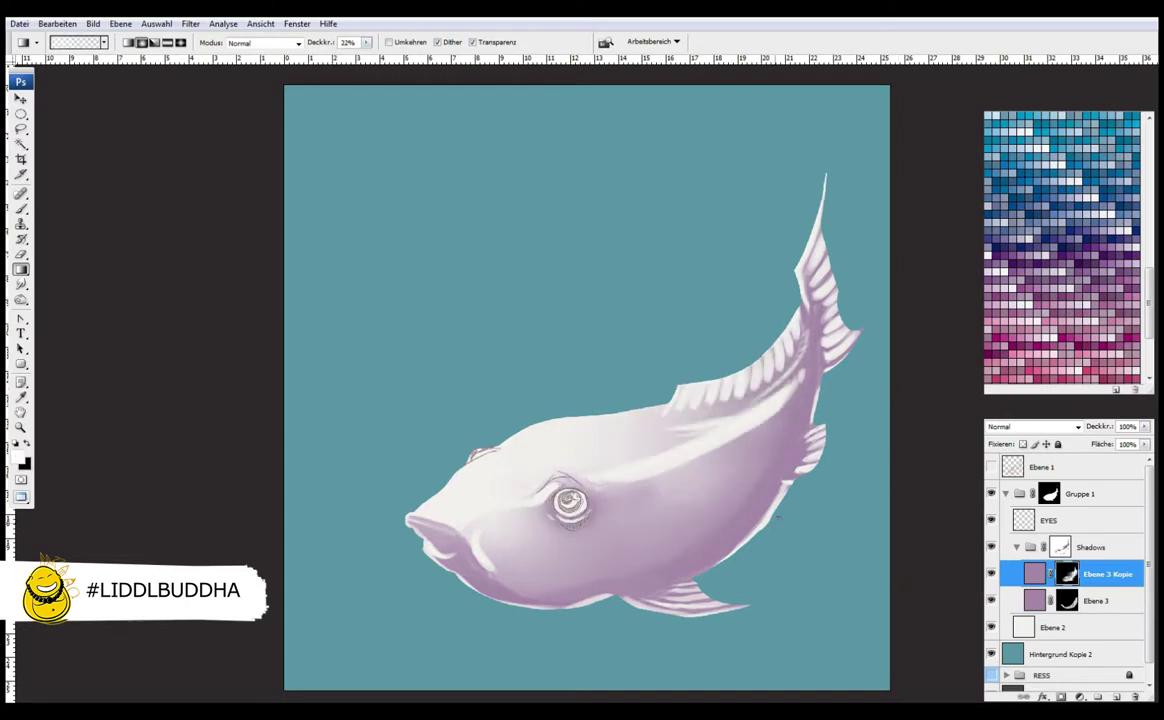
pyautogui.press('x')
pyautogui.press('2')
pyautogui.press('2')
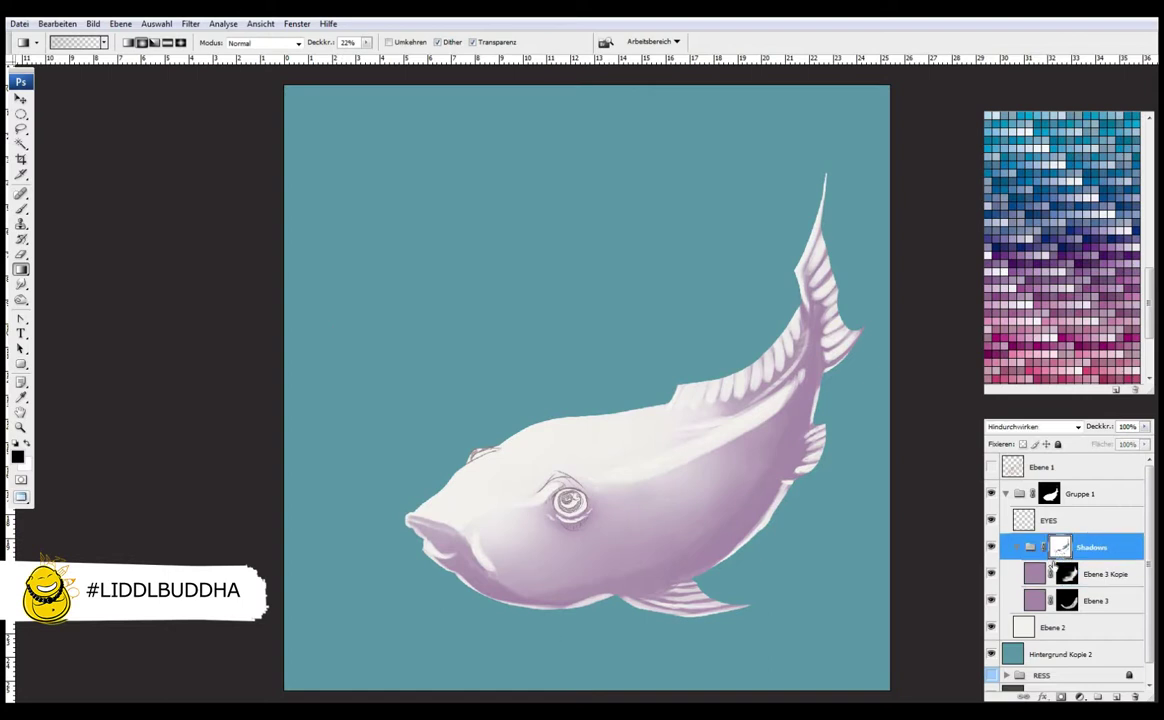
# Paint the gill line and faint flank scales on Ebene 3 Kopie's mask, using a 62 px brush at 26% opacity for the scales
pyautogui.press('b')
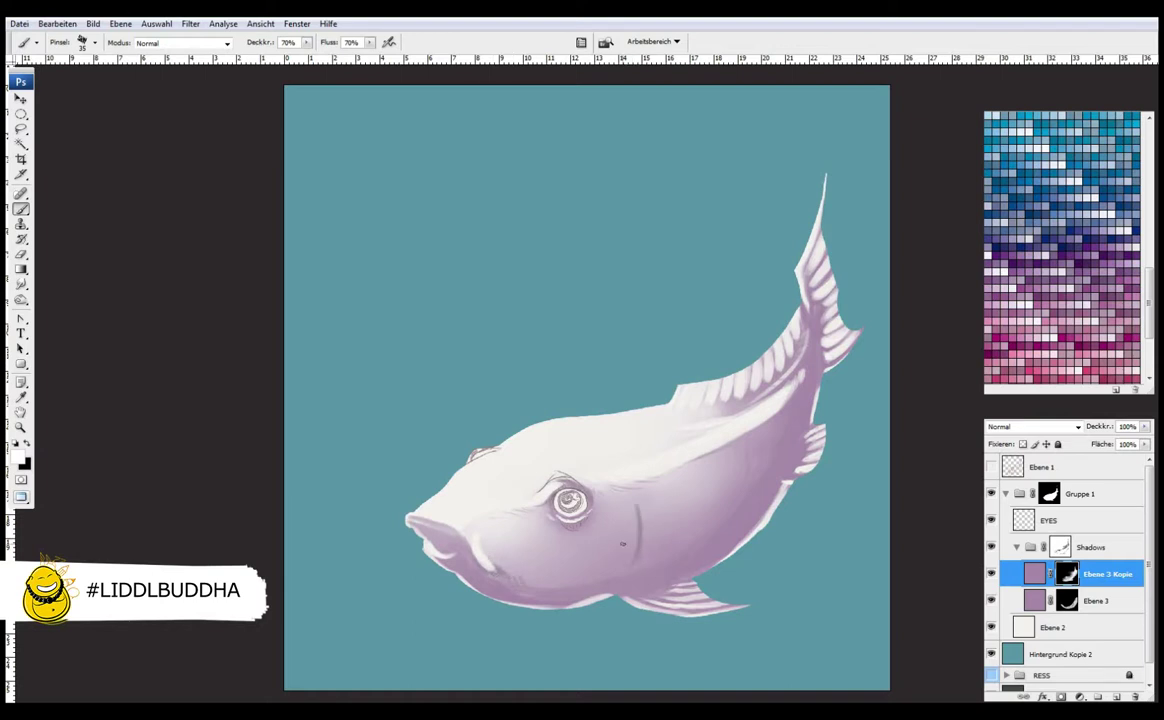
pyautogui.press('2')
pyautogui.press('6')
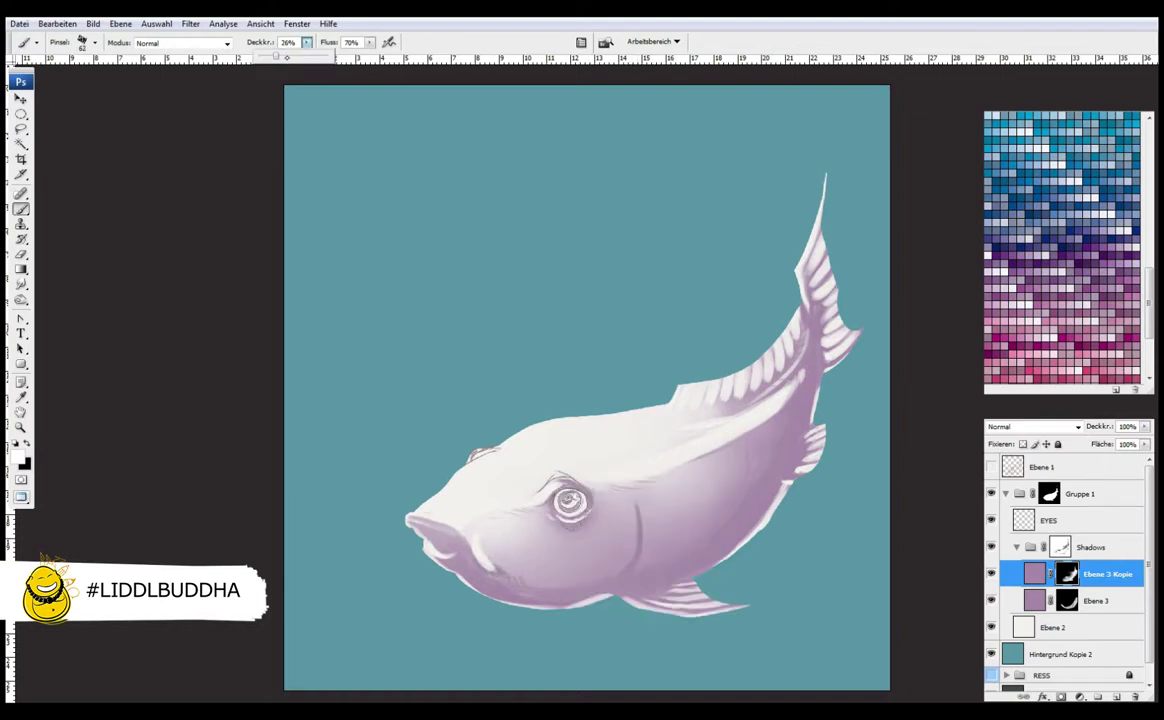
pyautogui.click(473, 546)
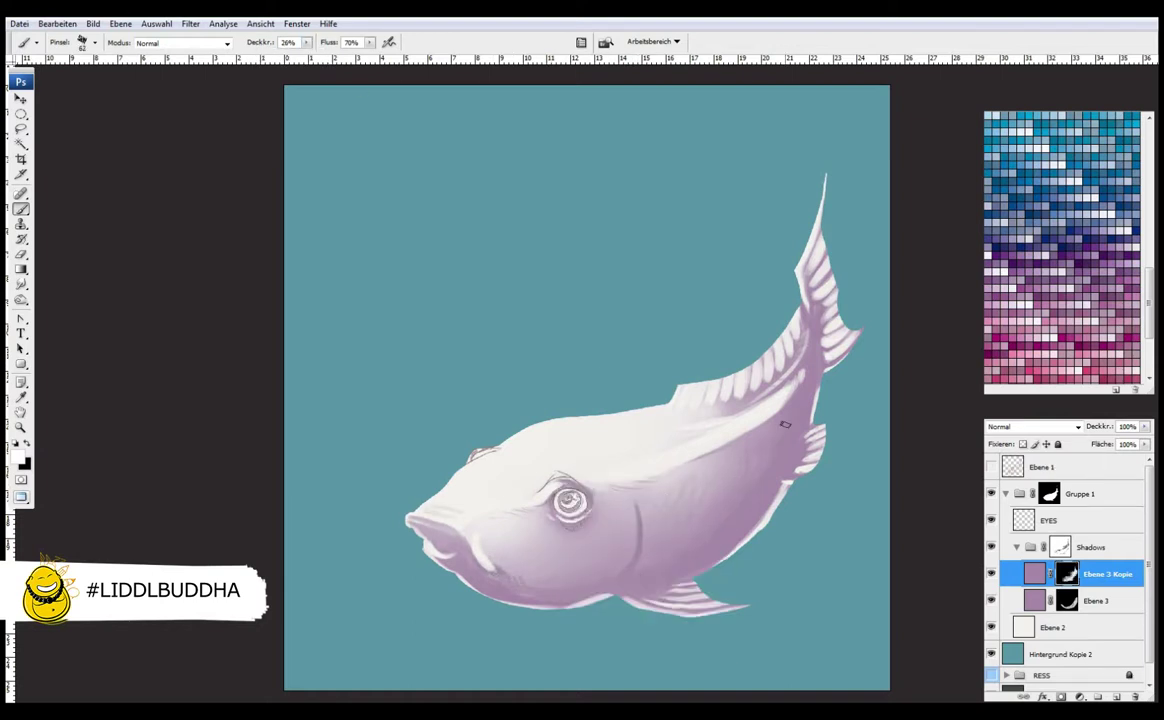
pyautogui.hotkey('alt', '[')
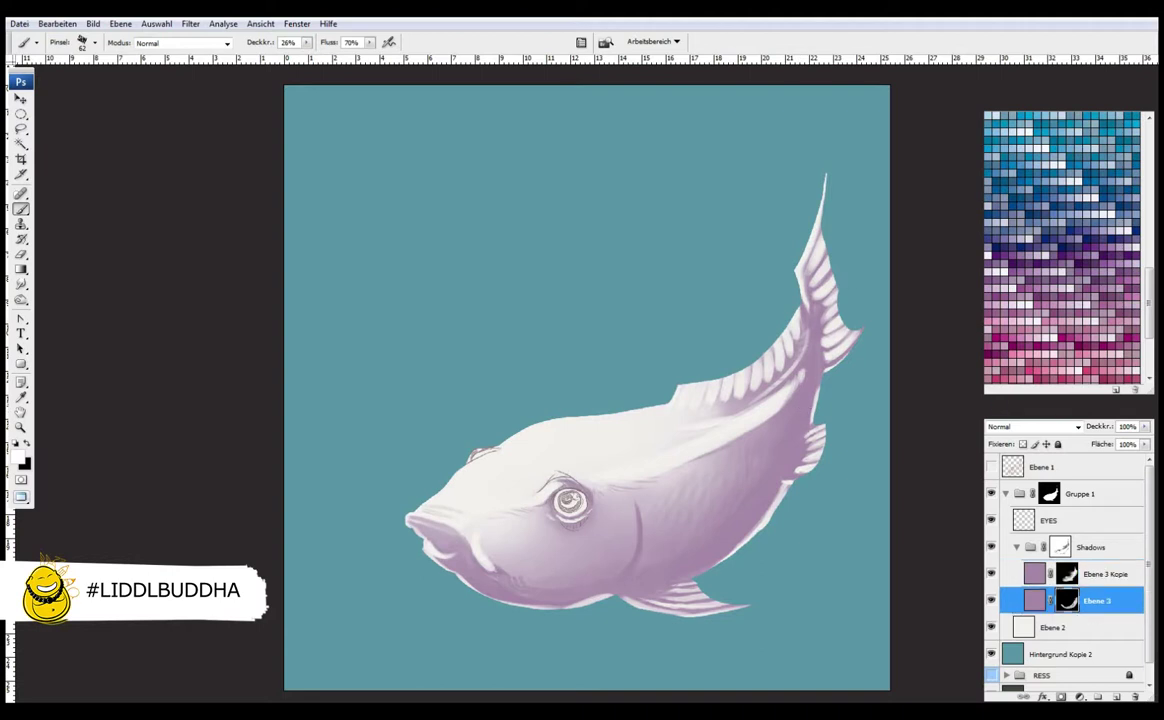
# Create a new layer between EYES and the Shadows group and name it "Shadow highlight"
pyautogui.hotkey('alt', ']')
pyautogui.hotkey('alt', ']')
pyautogui.hotkey('alt', ']')
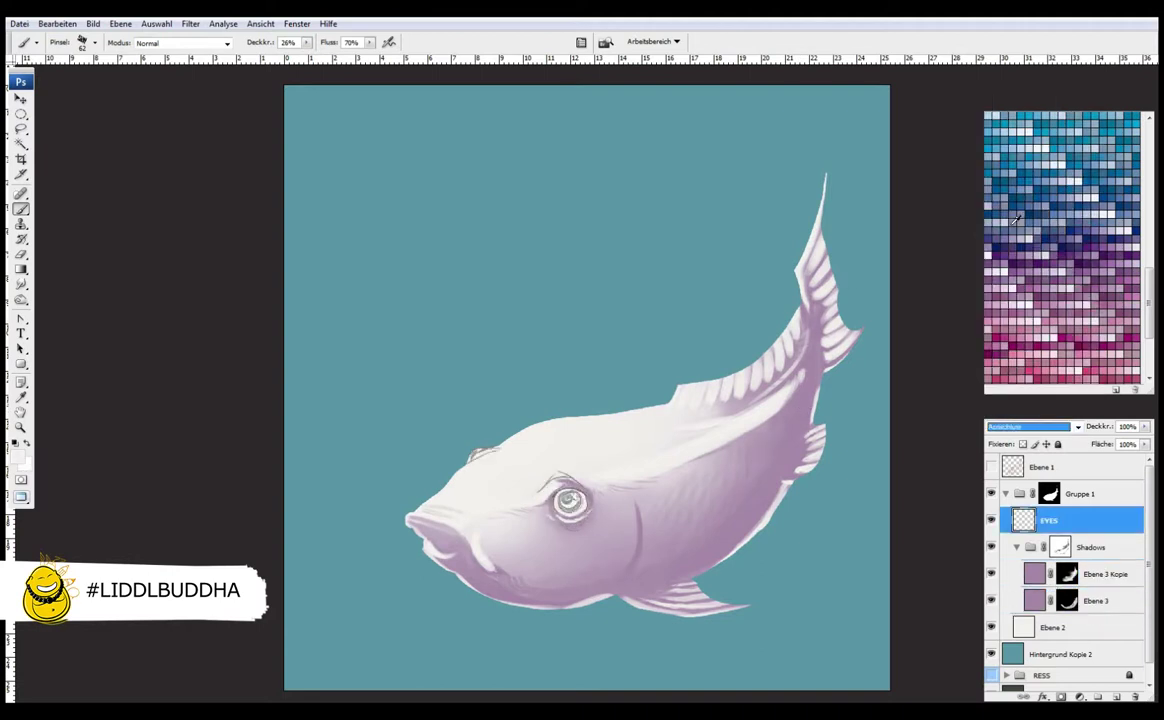
pyautogui.keyDown('ctrl'); pyautogui.click(1099, 697); pyautogui.keyUp('ctrl')
pyautogui.doubleClick(1058, 547)
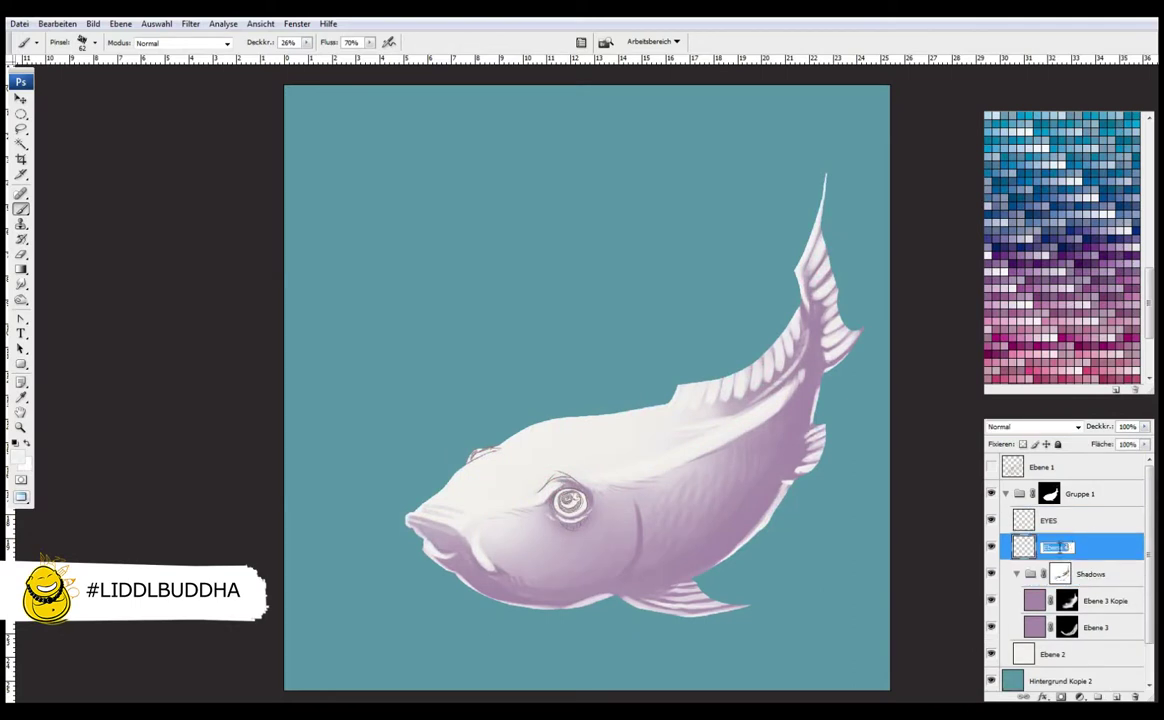
pyautogui.write('Shadow highlight')
pyautogui.press('Return')
# Pick a muted purple foreground colour and set the Shadow highlight layer's blend mode to Multiplizieren
pyautogui.hotkey('alt', '[')
pyautogui.hotkey('alt', '[')
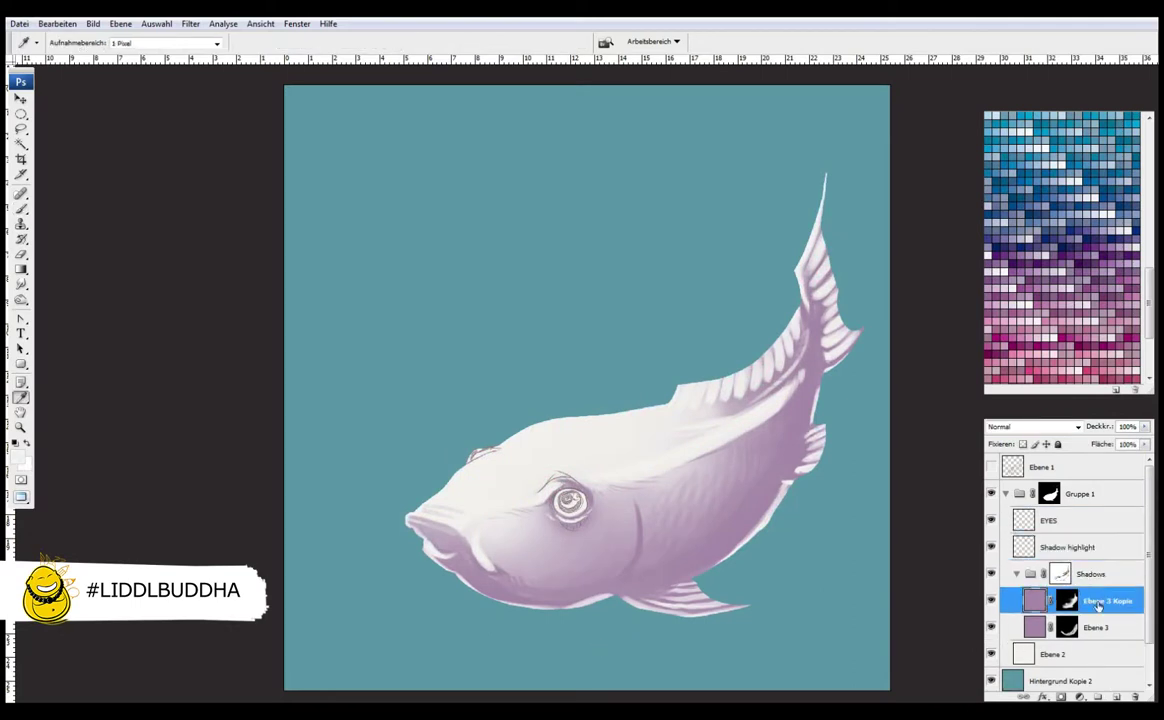
pyautogui.hotkey('alt', ']')
pyautogui.rightClick(1060, 573)
pyautogui.click(988, 484)
pyautogui.keyDown('shift'); pyautogui.click(1060, 573); pyautogui.keyUp('shift')
pyautogui.click(1068, 547)
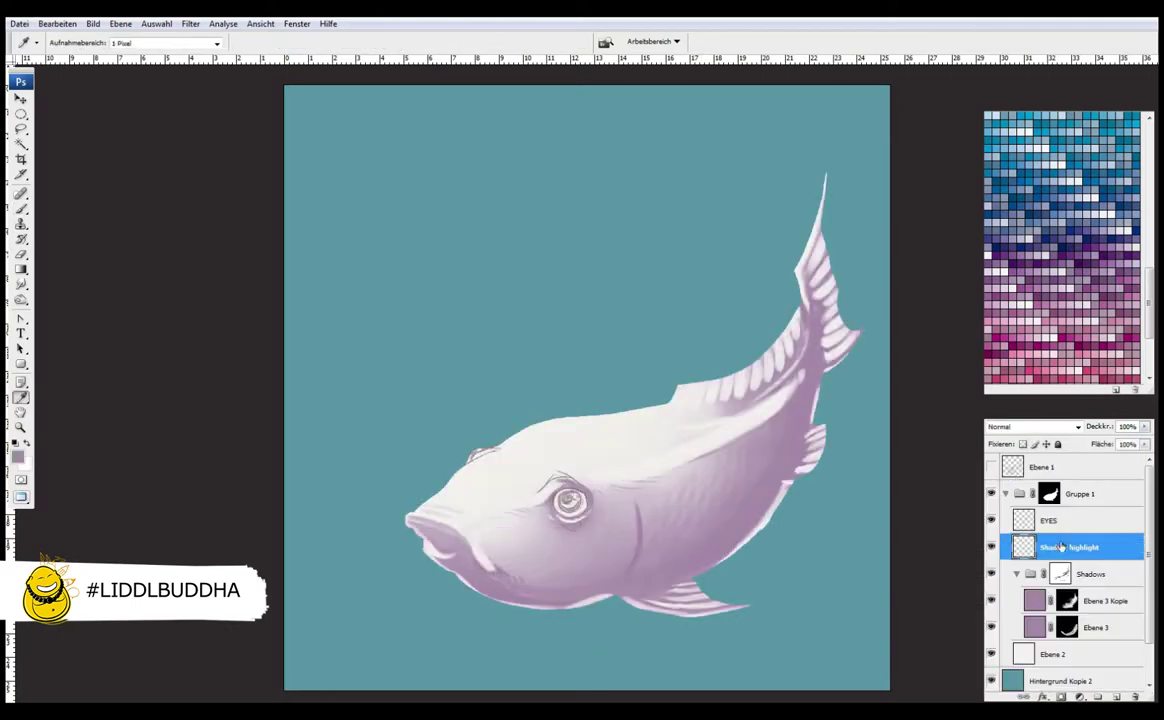
pyautogui.press('b')
pyautogui.hotkey('shift', 'alt', 'm')
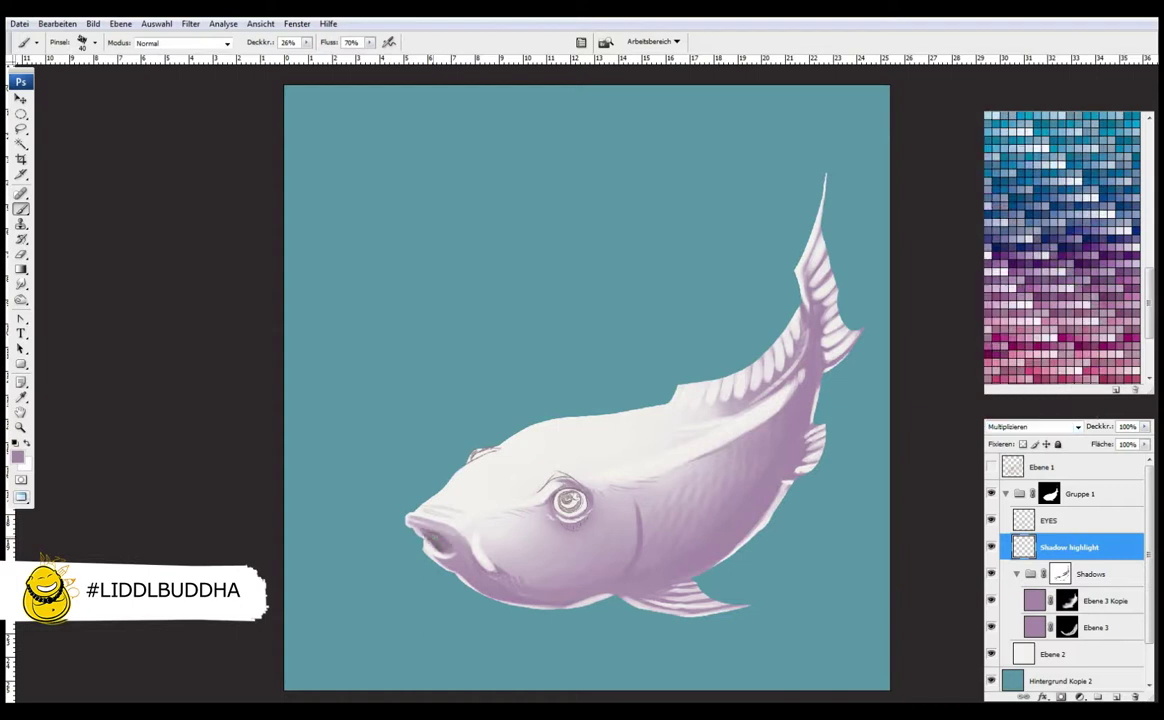
# Deepen the mouth, gill line, eye and belly shadows on the Shadow highlight layer with a 40 px brush at 69% opacity, trying scales near the tail
pyautogui.press('6')
pyautogui.press('9')
pyautogui.press('F5')
pyautogui.press('F5')
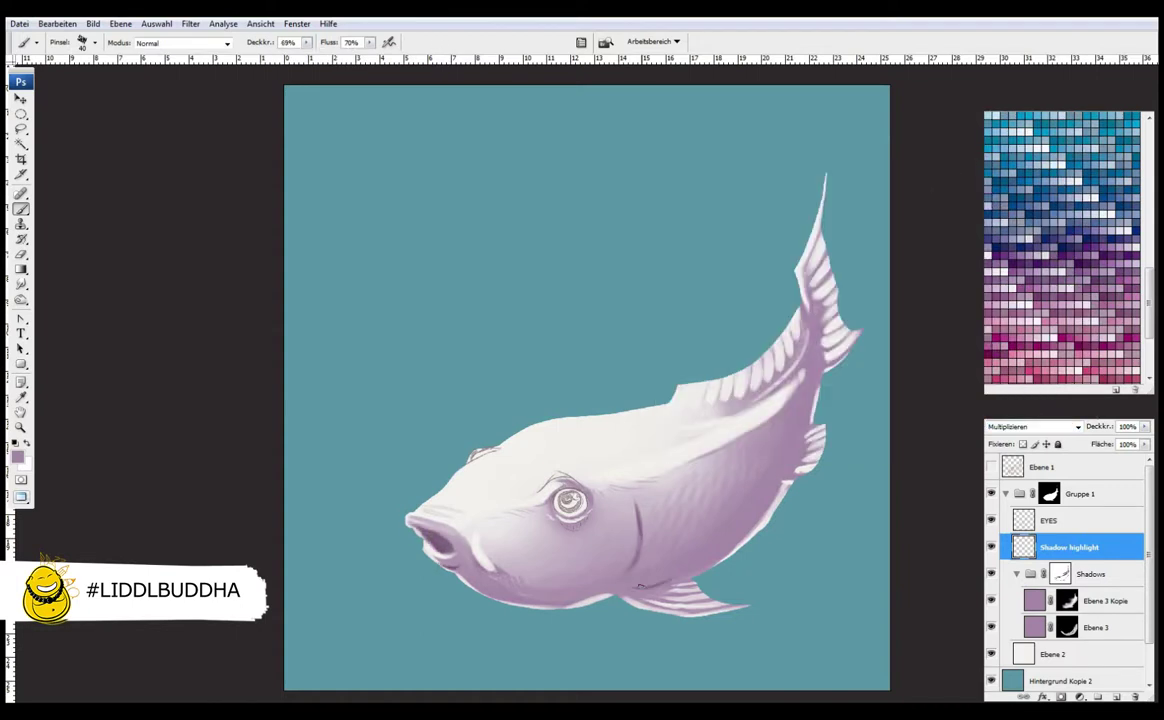
pyautogui.moveTo(640, 585); pyautogui.dragTo(752, 524)
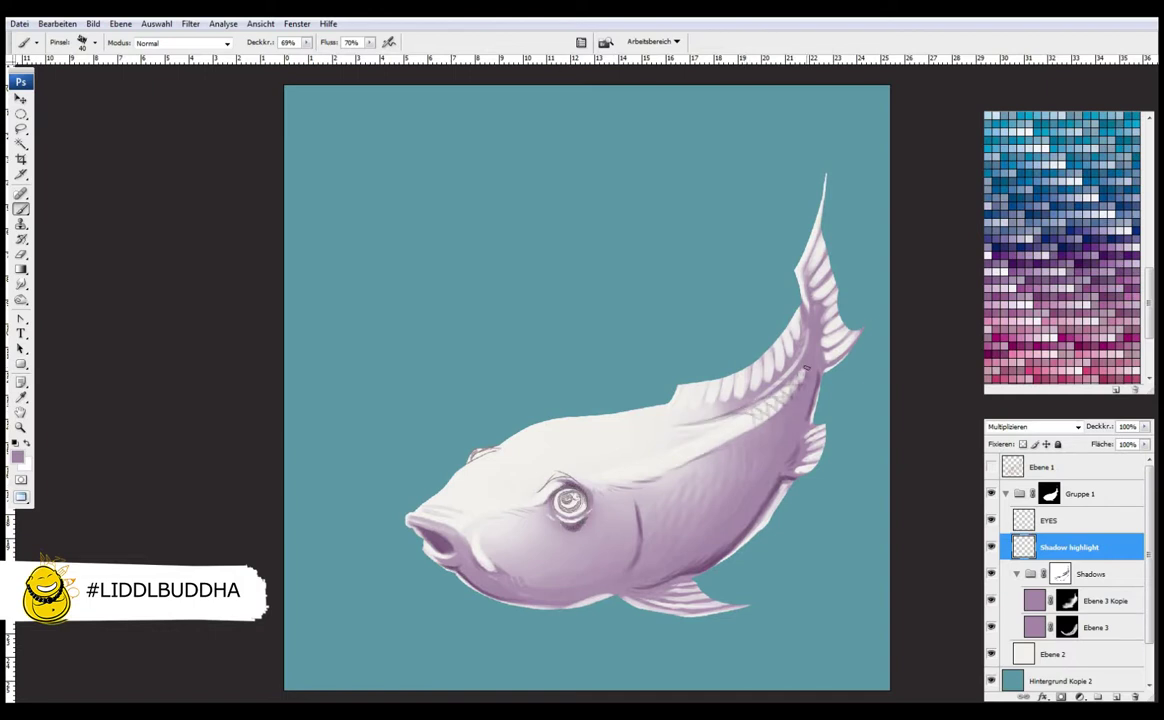
pyautogui.moveTo(806, 368); pyautogui.dragTo(779, 416)
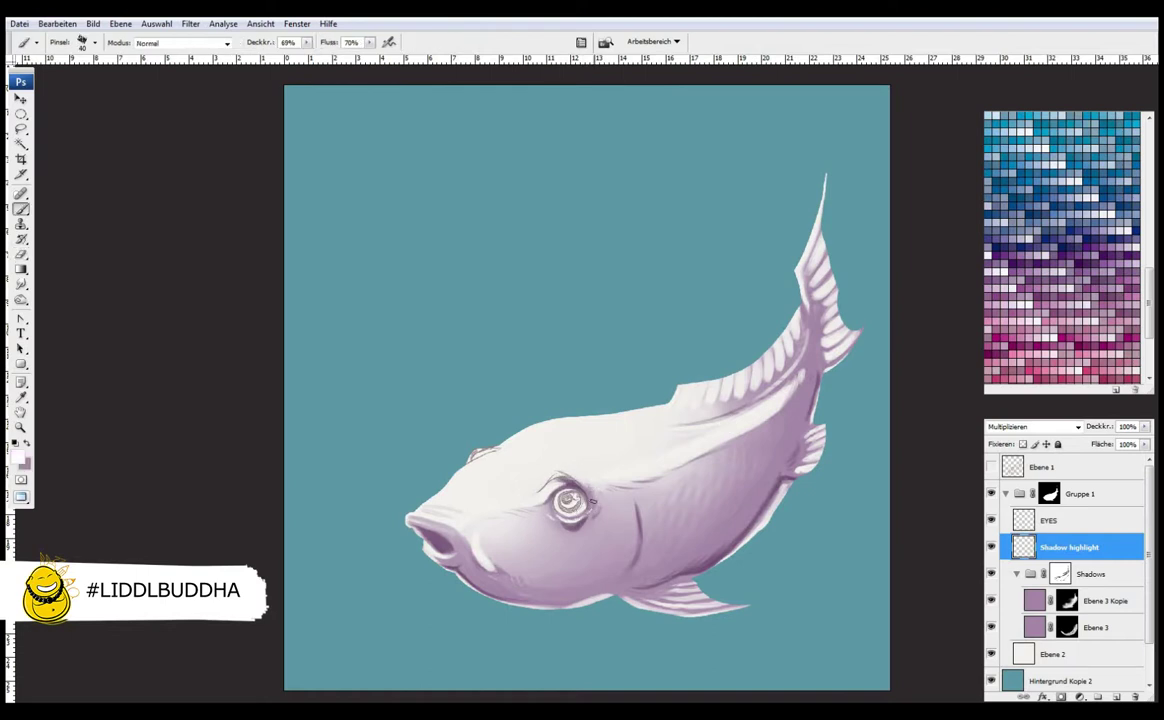
# Add thin muted-purple shading along the back and forehead contour on the Shadow highlight layer
pyautogui.press('x')
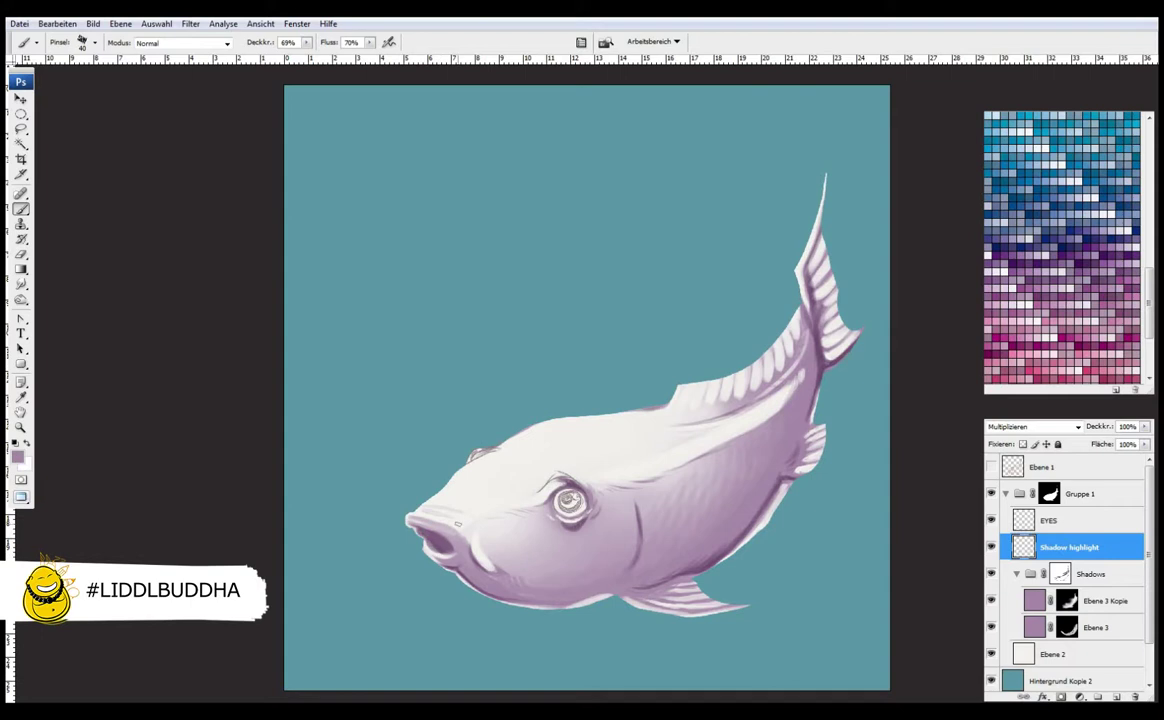
pyautogui.click(1050, 574)
pyautogui.press('g')
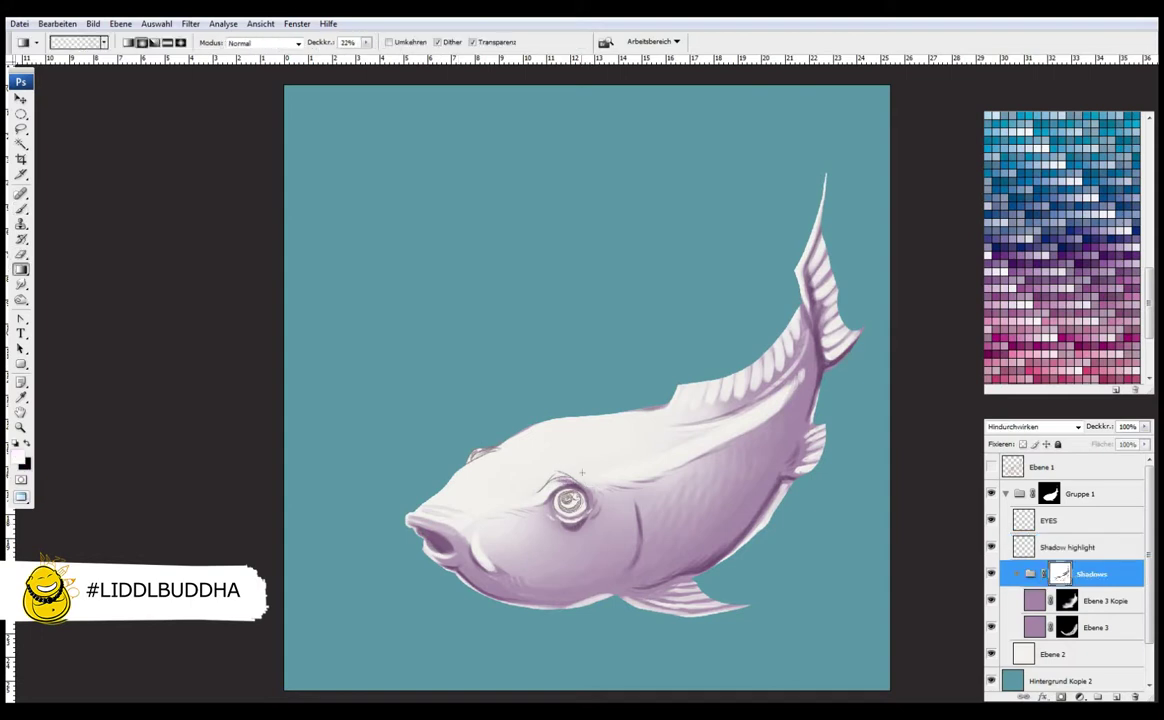
pyautogui.press('d')
# Create a new layer above Shadow highlight and block in the eyeball with a dark brown brush
pyautogui.click(1068, 547)
pyautogui.hotkey('ctrl', 'shift', 'alt', 'n')
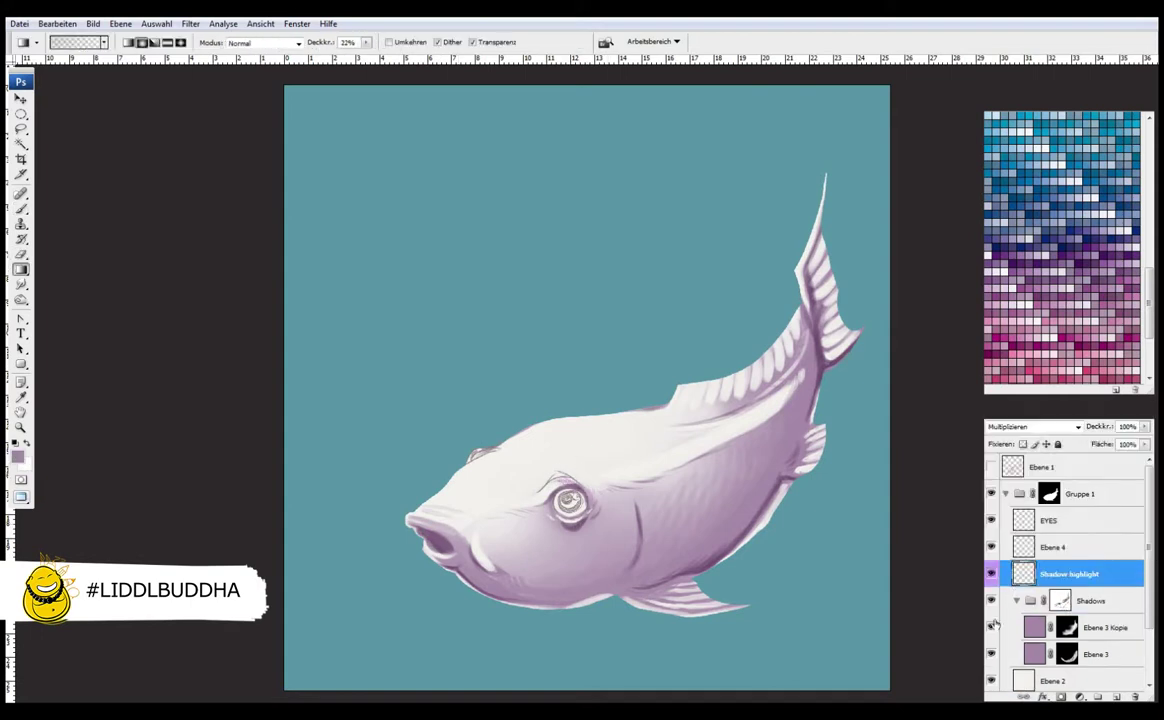
pyautogui.scroll(5, 1076, 200)
pyautogui.click(1075, 117)
pyautogui.press('b')
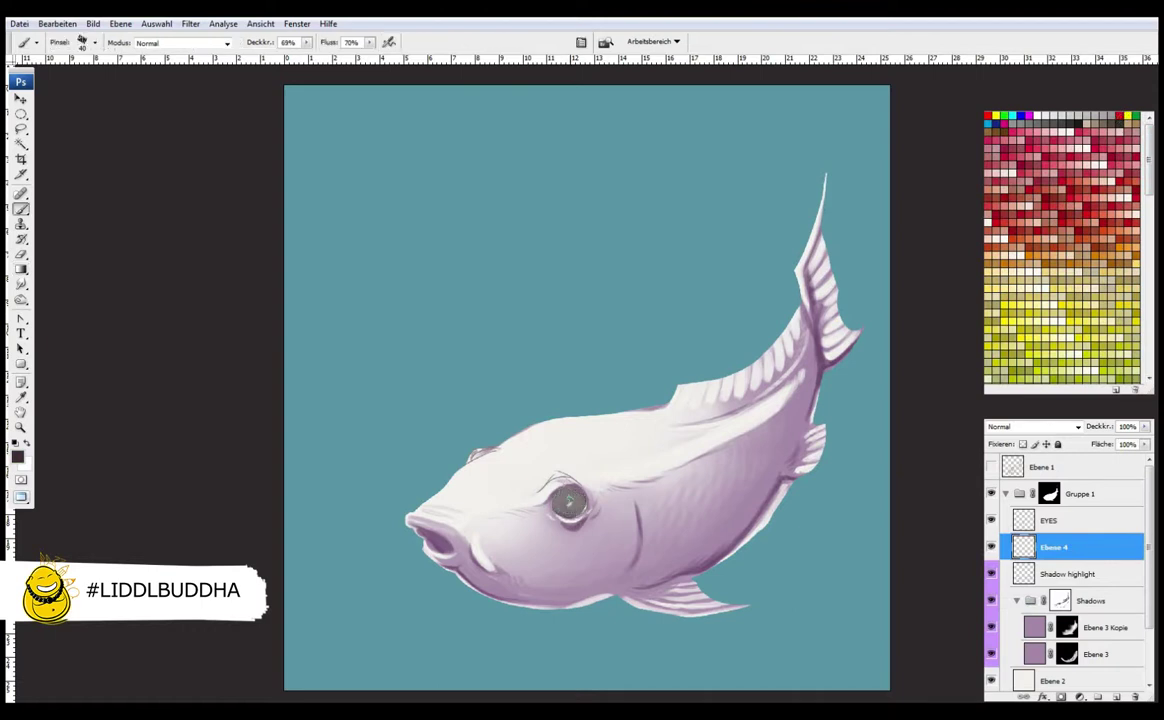
pyautogui.click(1048, 520)
pyautogui.click(1055, 547)
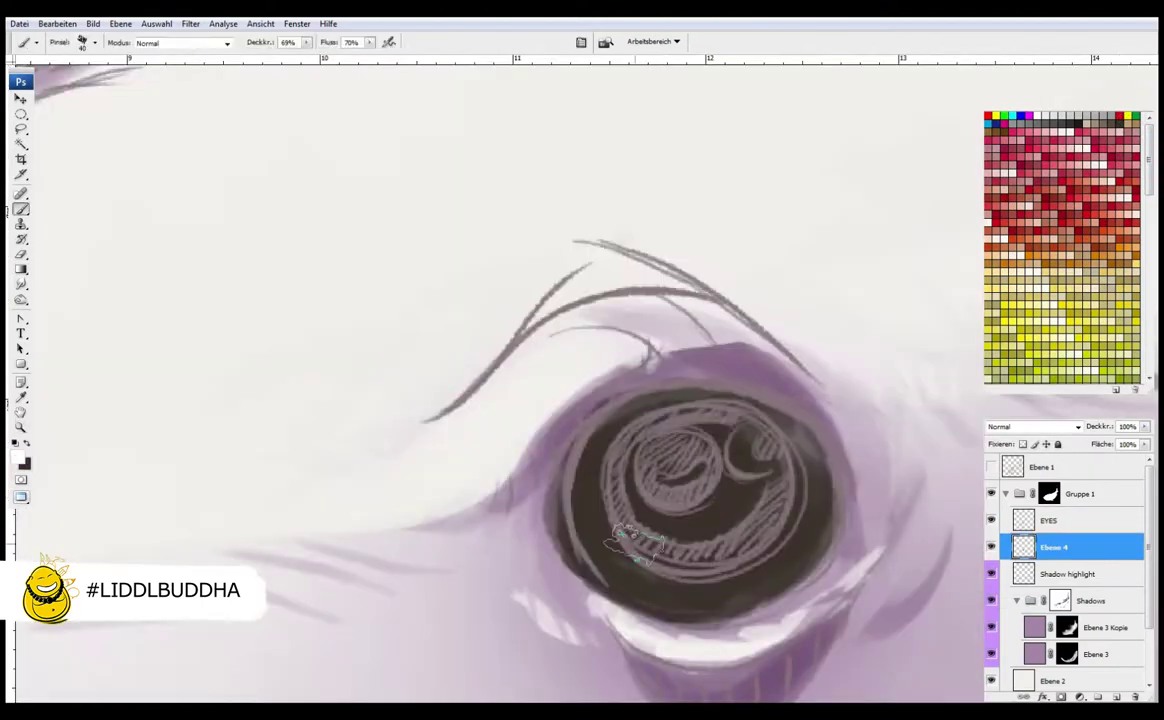
# Paint white reflections in the eyeball on Ebene 4 with a 15 px brush and erase the excess around its edge
pyautogui.moveTo(635, 540)
pyautogui.mouseDown()
pyautogui.moveTo(690, 465)
pyautogui.moveTo(755, 450)
pyautogui.moveTo(685, 475)
pyautogui.moveTo(628, 537)
pyautogui.moveTo(616, 533)
pyautogui.mouseUp()
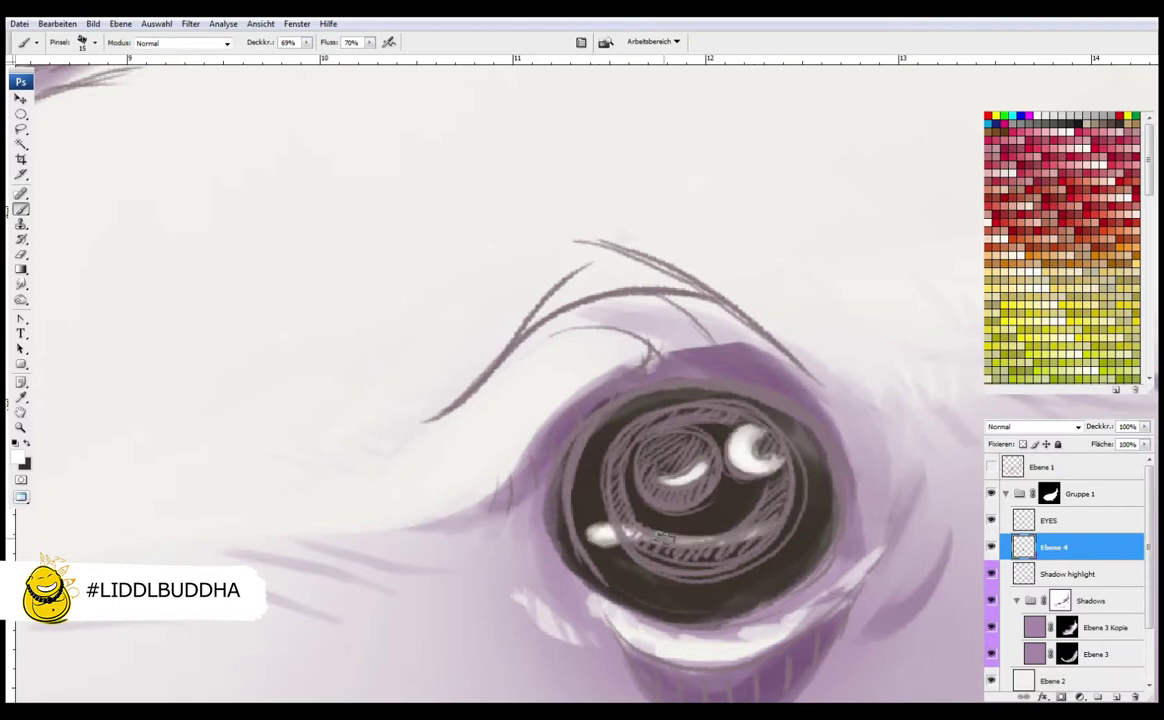
pyautogui.press('e')
pyautogui.moveTo(553, 485)
pyautogui.mouseDown()
pyautogui.moveTo(808, 399)
pyautogui.moveTo(707, 634)
pyautogui.moveTo(559, 548)
pyautogui.moveTo(860, 462)
pyautogui.moveTo(804, 412)
pyautogui.moveTo(736, 628)
pyautogui.mouseUp()
pyautogui.press('b')
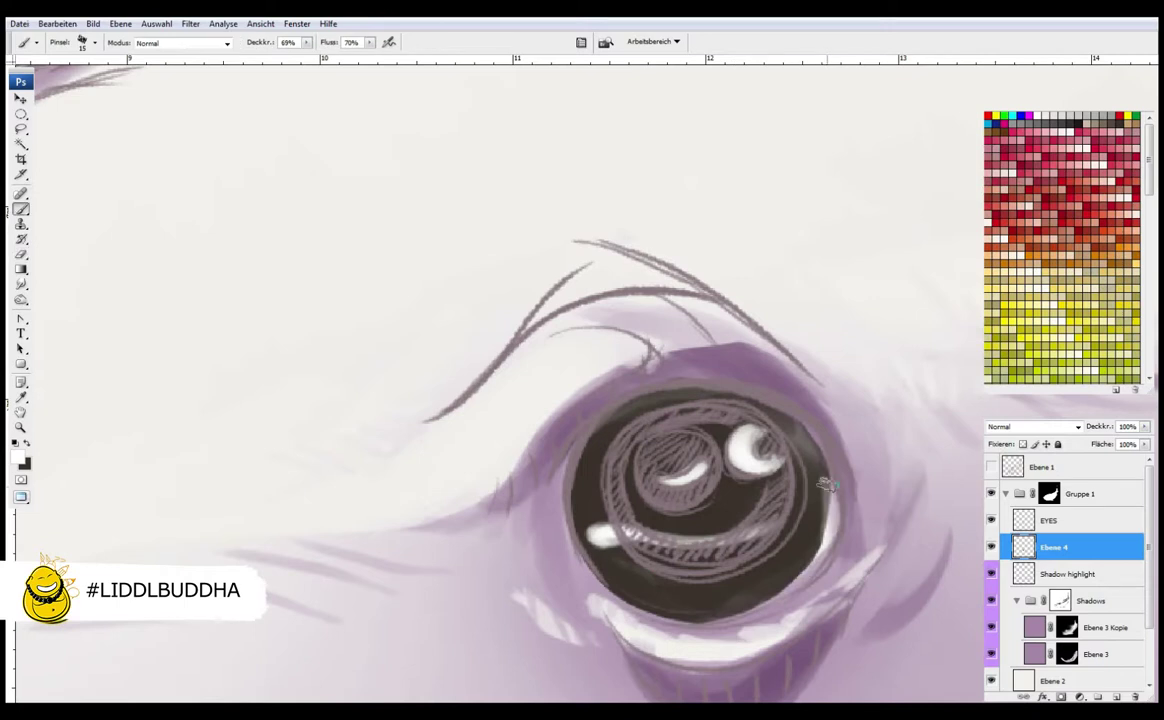
pyautogui.moveTo(600, 537)
pyautogui.mouseDown()
pyautogui.moveTo(680, 548)
pyautogui.moveTo(740, 600)
pyautogui.moveTo(812, 563)
pyautogui.mouseUp()
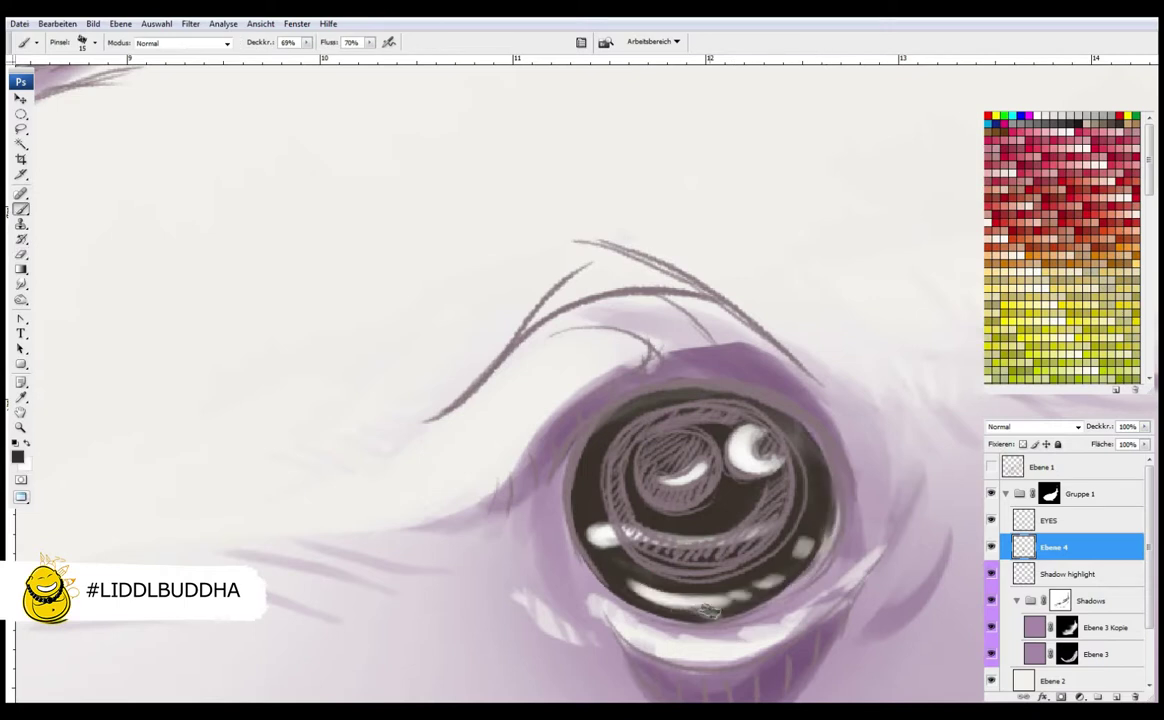
pyautogui.hotkey('ctrl', '0')
# Choose a lighter grey-brown foreground colour and start painting the iris on Ebene 4 with the EYES sketch hidden
pyautogui.click(1048, 526)
pyautogui.click(1050, 547)
pyautogui.click(17, 456)
pyautogui.click(382, 268)
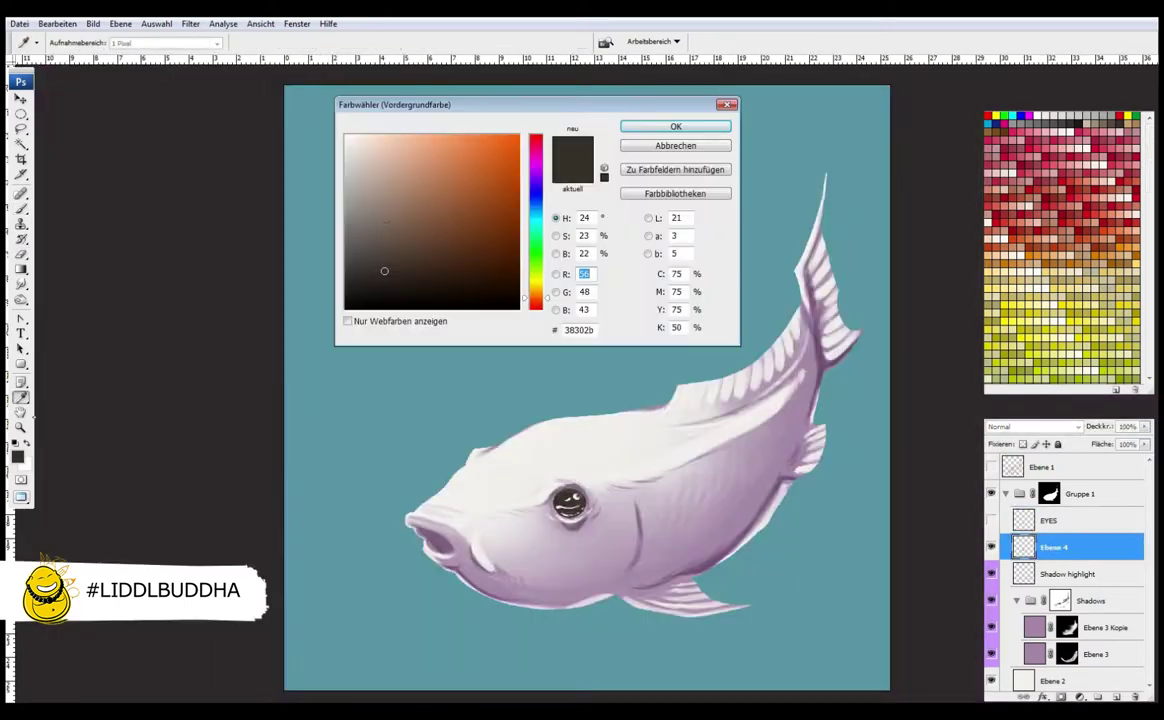
pyautogui.click(675, 125)
pyautogui.moveTo(545, 482); pyautogui.dragTo(595, 525)
pyautogui.moveTo(617, 425)
pyautogui.mouseDown()
pyautogui.moveTo(638, 455)
pyautogui.moveTo(543, 461)
pyautogui.moveTo(688, 449)
pyautogui.moveTo(688, 384)
pyautogui.moveTo(696, 409)
pyautogui.moveTo(670, 468)
pyautogui.mouseUp()
pyautogui.moveTo(560, 390)
pyautogui.mouseDown()
pyautogui.moveTo(640, 340)
pyautogui.moveTo(640, 355)
pyautogui.mouseUp()
pyautogui.moveTo(440, 325); pyautogui.dragTo(545, 375)
# Build up the grey-brown iris and dark pupil on Ebene 4 using the visible EYES sketch as a guide, and hide the sketch
pyautogui.click(991, 520)
pyautogui.click(1048, 520)
pyautogui.click(1050, 547)
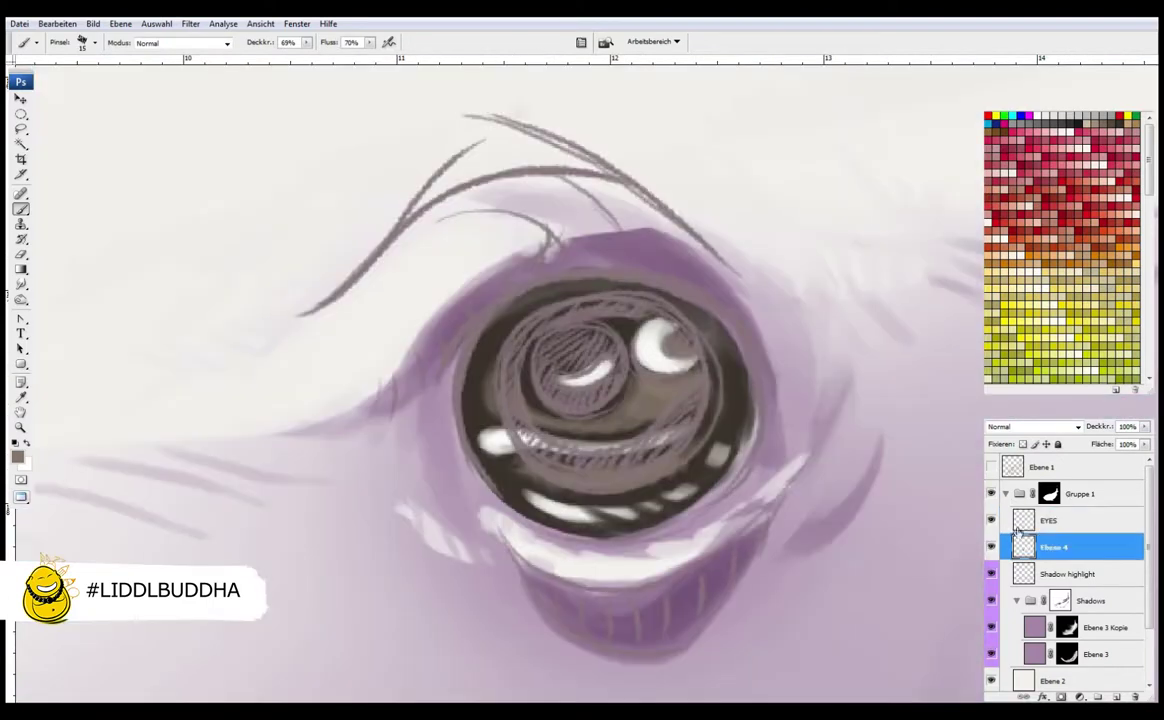
pyautogui.moveTo(480, 320)
pyautogui.mouseDown()
pyautogui.moveTo(500, 375)
pyautogui.moveTo(570, 300)
pyautogui.moveTo(575, 430)
pyautogui.mouseUp()
pyautogui.press('x')
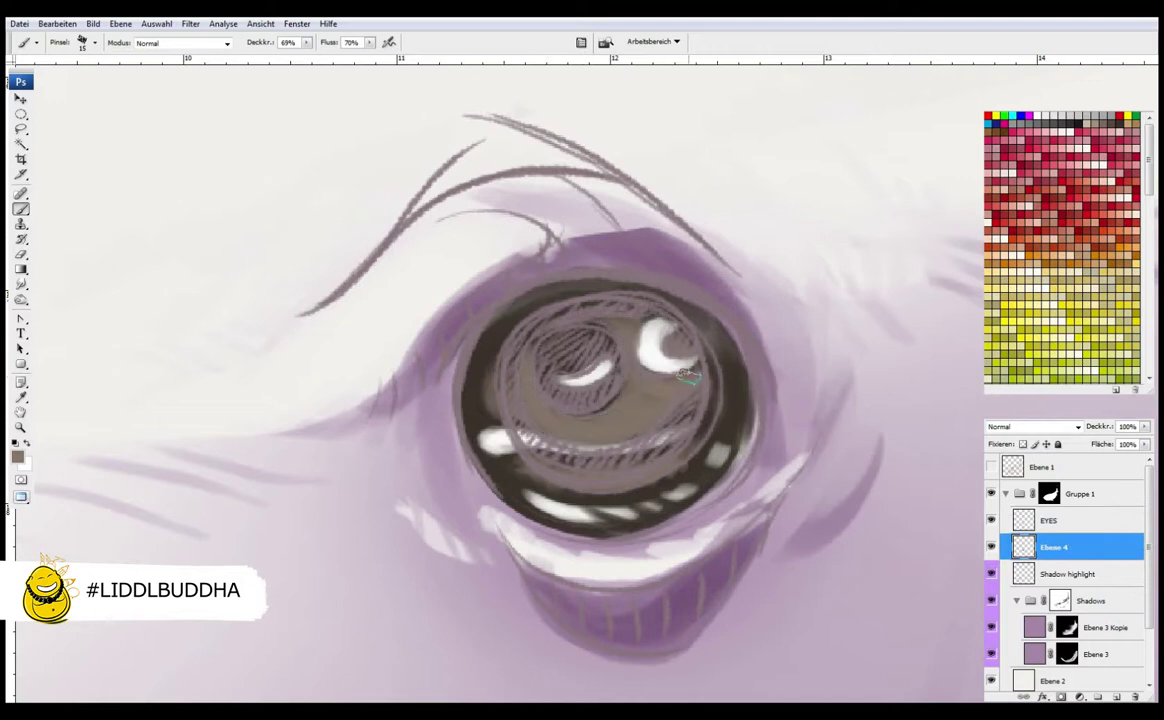
pyautogui.keyDown('alt'); pyautogui.click(478, 420); pyautogui.keyUp('alt')
pyautogui.click(991, 520)
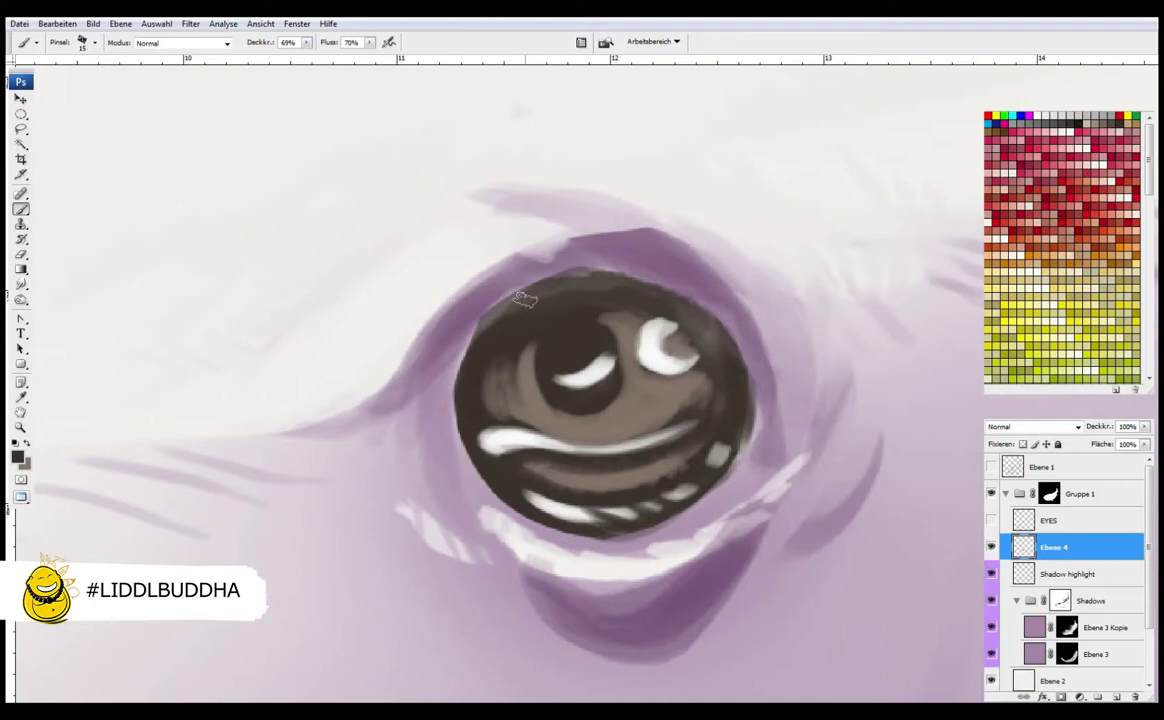
# Refine the eyeball's dark rim and inner corner on Ebene 4 with a 7 px brush at 100% opacity, erasing the uneven upper edge
pyautogui.moveTo(525, 298); pyautogui.dragTo(435, 380)
pyautogui.moveTo(501, 323); pyautogui.dragTo(448, 440)
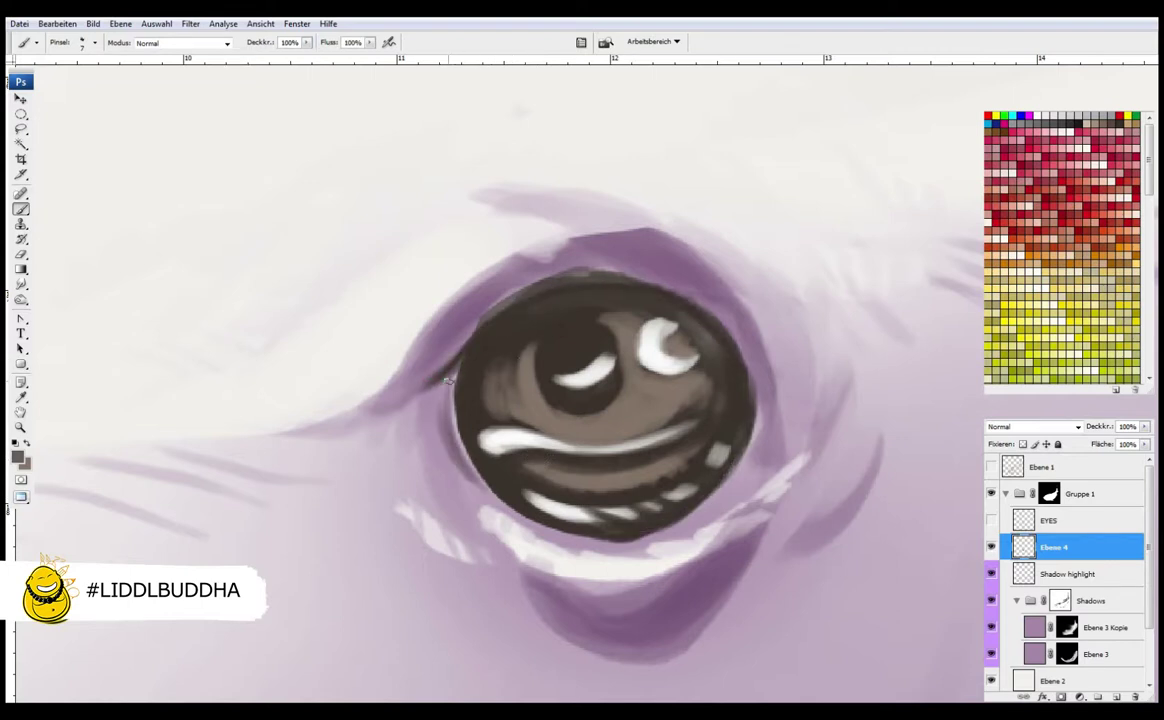
pyautogui.moveTo(752, 380); pyautogui.dragTo(748, 440)
pyautogui.press('e')
pyautogui.moveTo(440, 310)
pyautogui.mouseDown()
pyautogui.moveTo(450, 347)
pyautogui.moveTo(656, 268)
pyautogui.moveTo(712, 307)
pyautogui.mouseUp()
pyautogui.press('b')
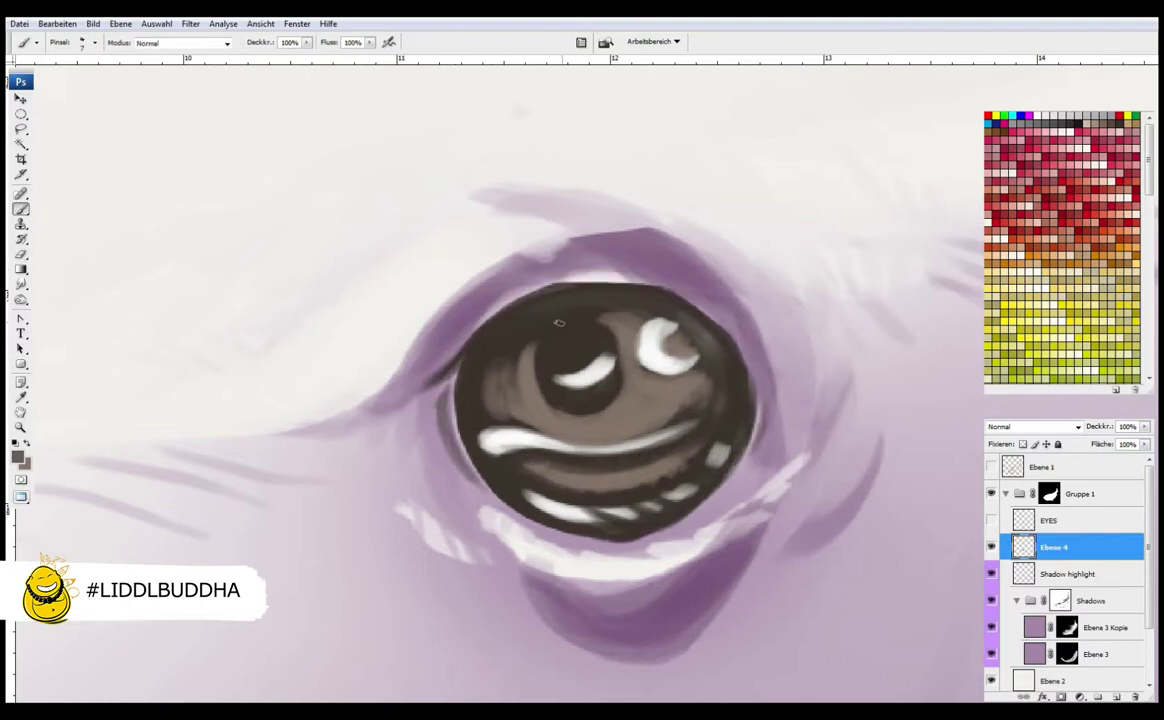
pyautogui.keyDown('alt'); pyautogui.click(509, 293); pyautogui.keyUp('alt')
pyautogui.moveTo(445, 300)
pyautogui.mouseDown()
pyautogui.moveTo(610, 262)
pyautogui.moveTo(690, 365)
pyautogui.mouseUp()
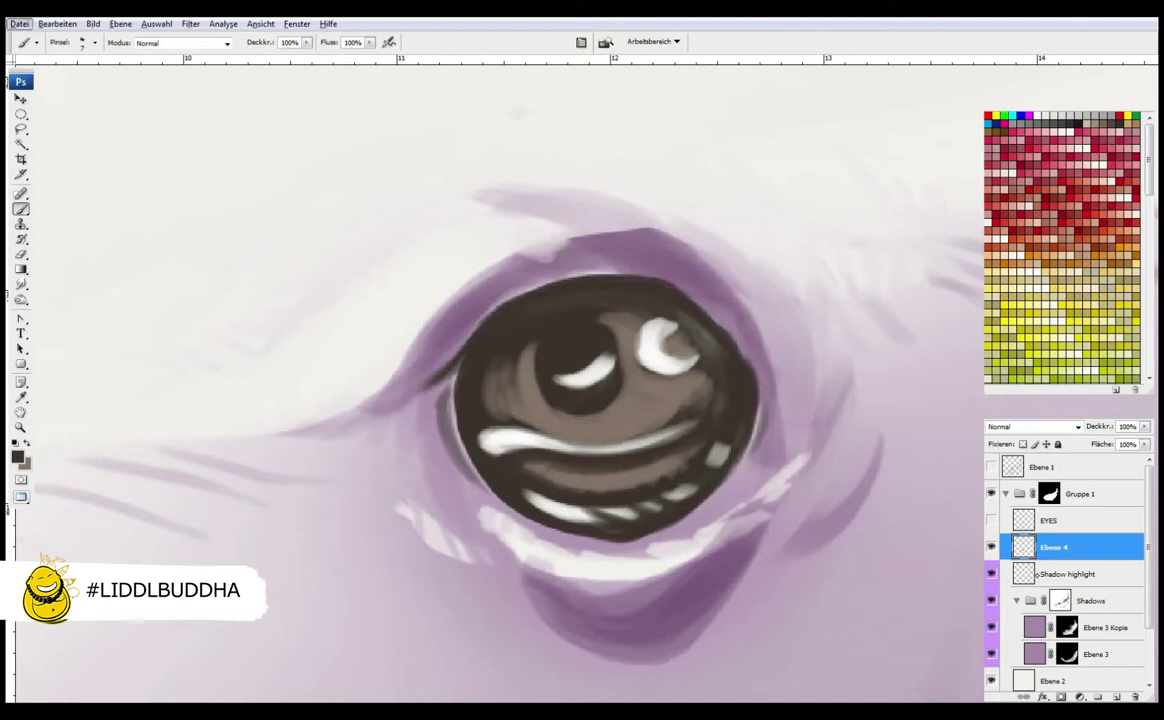
# Deepen the purple shadows above and below the eyeball on the Shadow highlight layer with a 20 px brush at 100% opacity
pyautogui.click(1070, 574)
pyautogui.moveTo(400, 320); pyautogui.dragTo(560, 245)
pyautogui.moveTo(450, 280); pyautogui.dragTo(650, 255)
pyautogui.moveTo(420, 300); pyautogui.dragTo(690, 320)
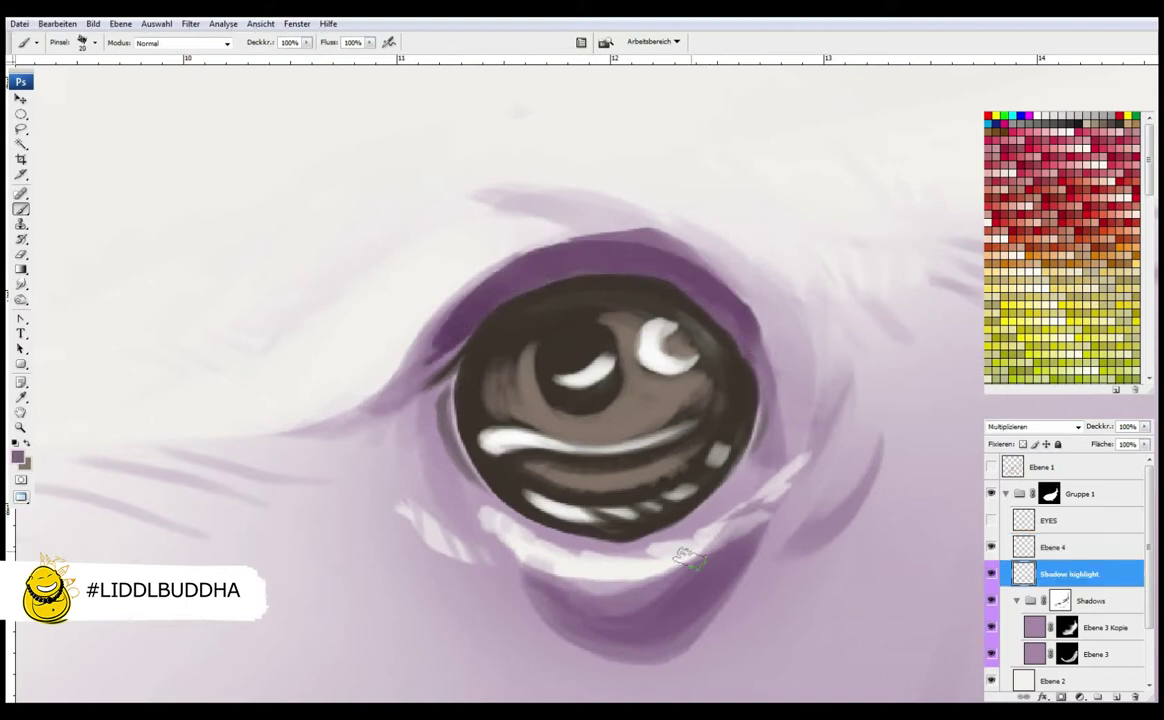
pyautogui.moveTo(690, 560); pyautogui.dragTo(592, 605)
# Clean up the eye socket shadows with the eraser and paint the upper eyelid crease and surrounding folds at 47% opacity
pyautogui.press('e')
pyautogui.moveTo(423, 148)
pyautogui.mouseDown()
pyautogui.moveTo(613, 225)
pyautogui.moveTo(779, 421)
pyautogui.moveTo(553, 566)
pyautogui.mouseUp()
pyautogui.press('b')
pyautogui.moveTo(560, 520)
pyautogui.mouseDown()
pyautogui.moveTo(470, 510)
pyautogui.moveTo(388, 403)
pyautogui.moveTo(440, 450)
pyautogui.moveTo(700, 400)
pyautogui.moveTo(738, 156)
pyautogui.mouseUp()
pyautogui.press('4')
pyautogui.press('7')
pyautogui.moveTo(489, 190)
pyautogui.mouseDown()
pyautogui.moveTo(590, 205)
pyautogui.moveTo(735, 390)
pyautogui.moveTo(725, 445)
pyautogui.mouseUp()
pyautogui.moveTo(291, 291); pyautogui.dragTo(600, 185)
pyautogui.hotkey('ctrl', '0')
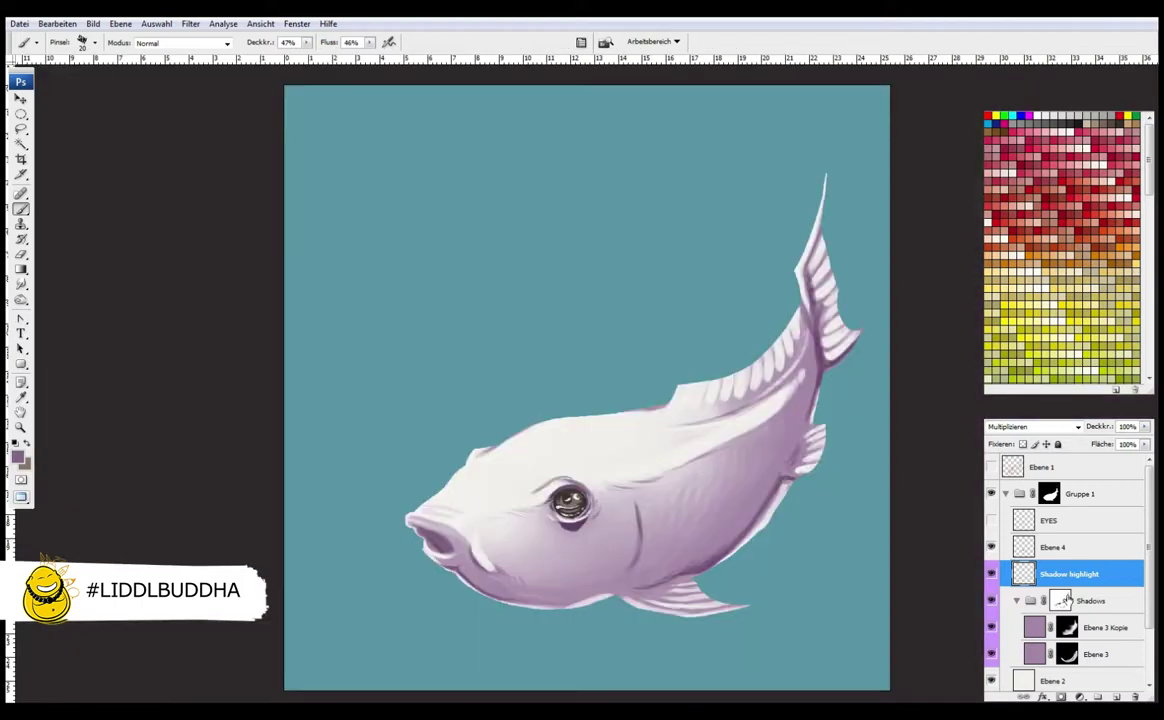
# Paint lighter brown iris texture and sharpen the round reflection on Ebene 4 with a 6 px brush at 100% opacity and flow
pyautogui.click(1058, 547)
pyautogui.keyDown('ctrl'); pyautogui.click(570, 503); pyautogui.keyUp('ctrl')
pyautogui.click(16, 456)
pyautogui.press('Return')
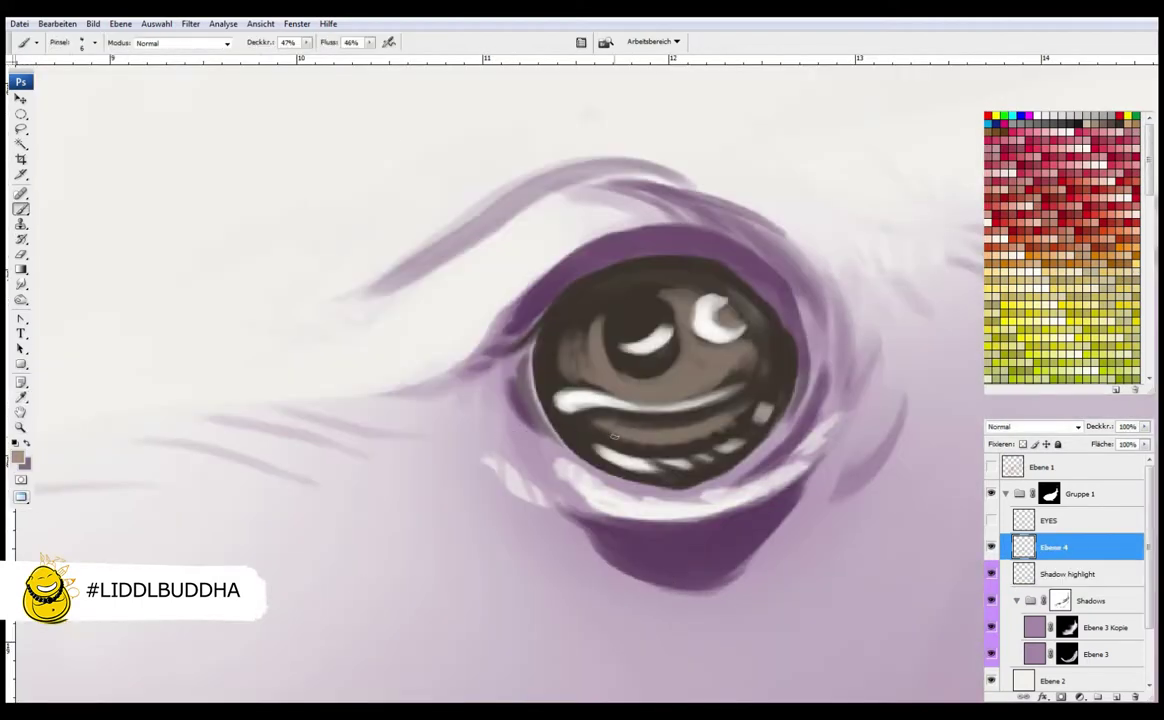
pyautogui.press('0')
pyautogui.hotkey('shift', '0')
pyautogui.press('F5')
pyautogui.press('F5')
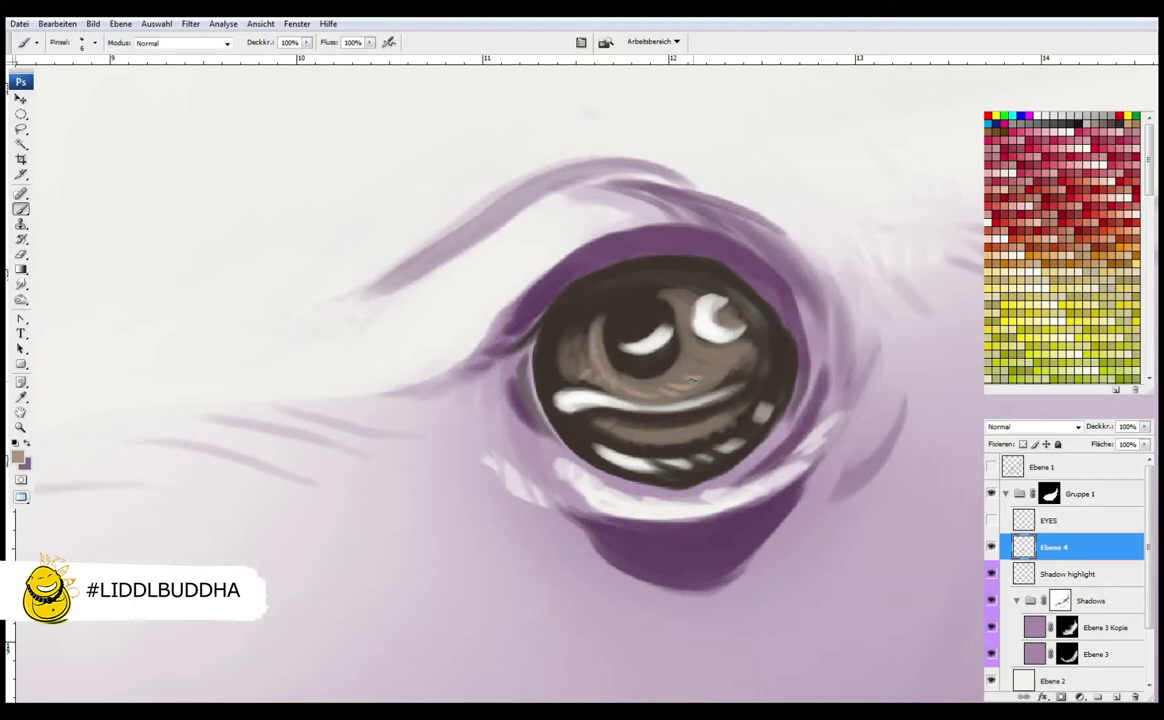
pyautogui.moveTo(560, 392); pyautogui.dragTo(660, 386)
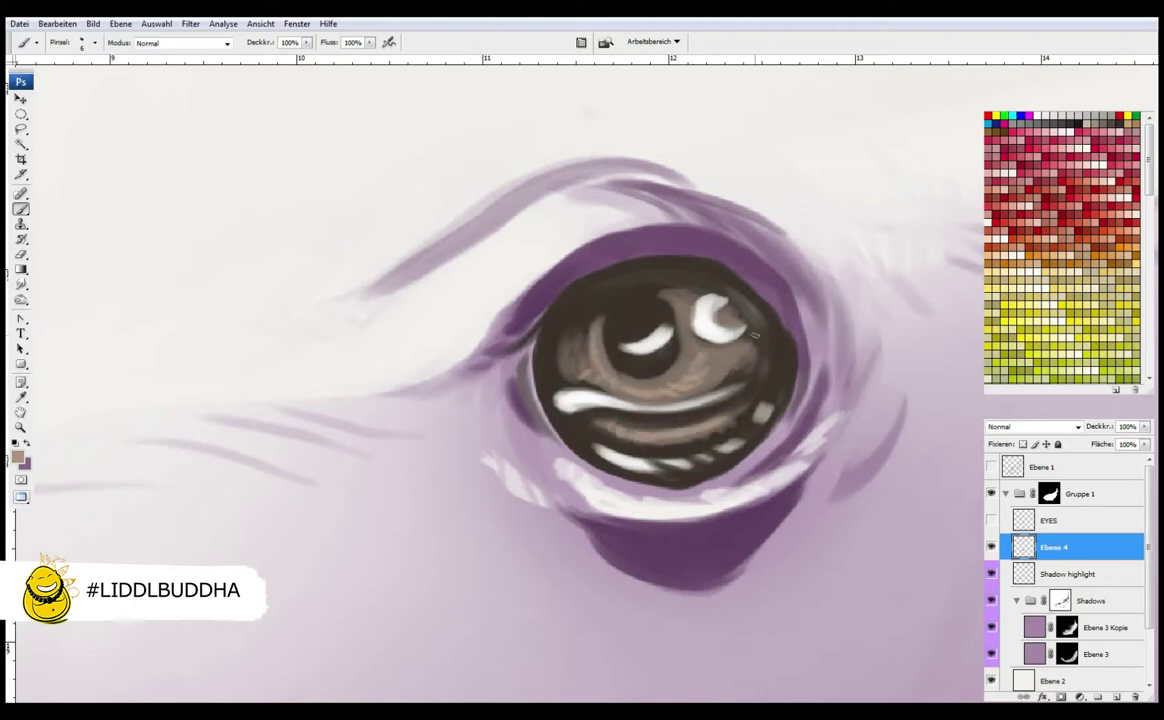
pyautogui.moveTo(722, 313); pyautogui.dragTo(738, 316)
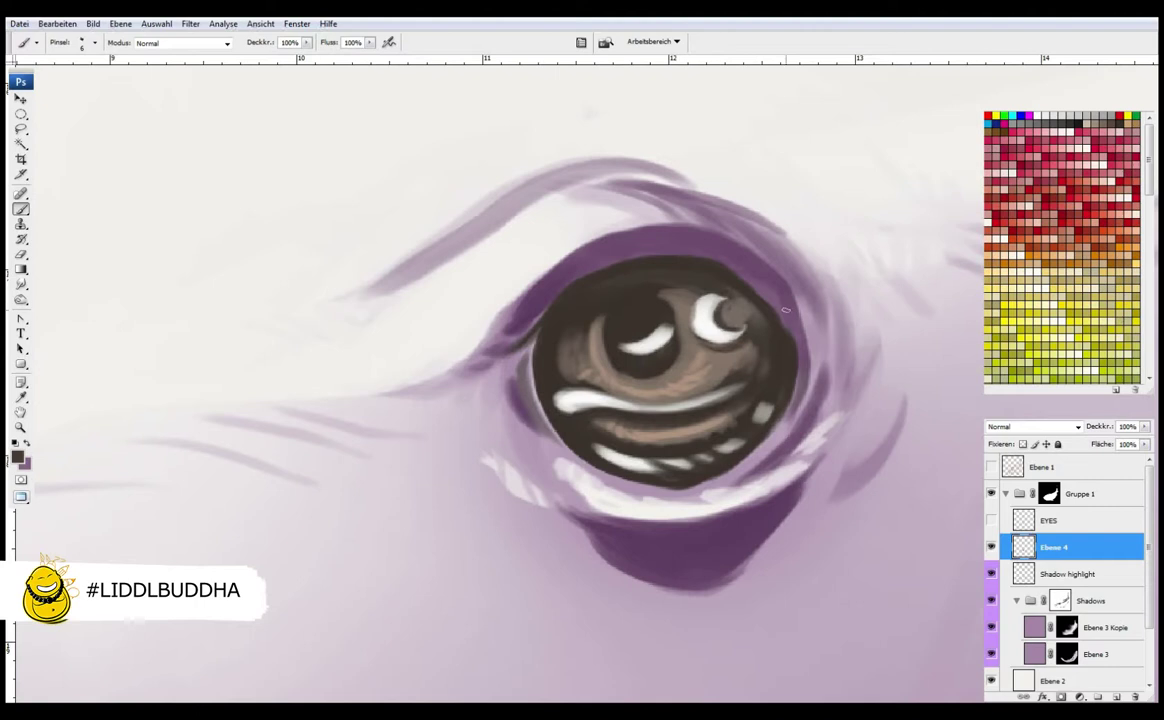
# Add fine purple strokes around the eye socket's shadow edges on the Shadow highlight layer
pyautogui.hotkey('alt', '[')
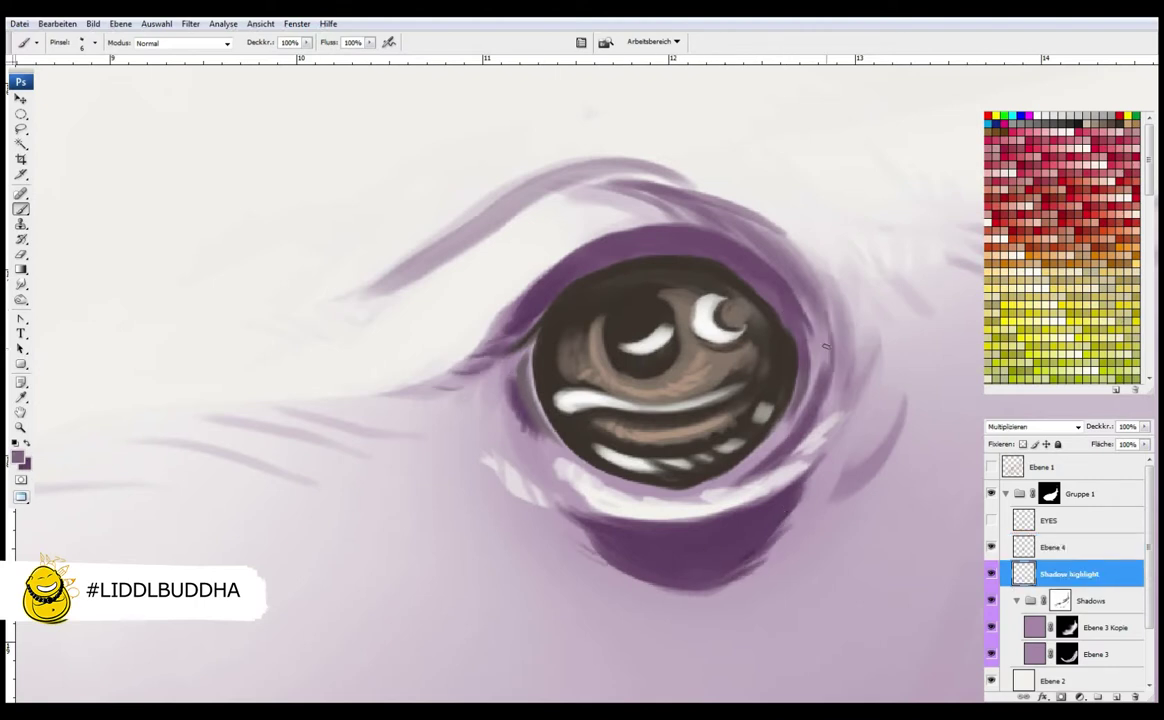
pyautogui.hotkey('ctrl', '0')
# Create a new layer above Ebene 4, name it "Eyes GLOW" and add a soft gradient glow to the eye
pyautogui.click(1055, 552)
pyautogui.hotkey('ctrl', 'shift', 'alt', 'n')
pyautogui.doubleClick(1052, 548)
pyautogui.write('Eyes GLOW')
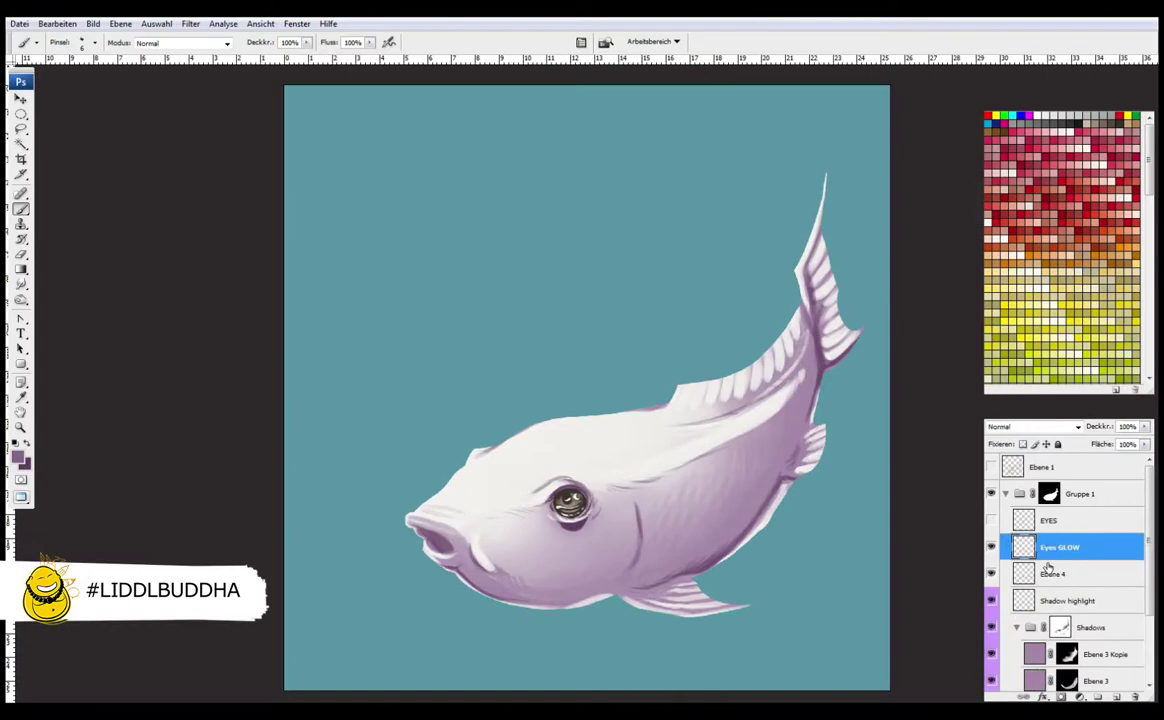
pyautogui.write('g')
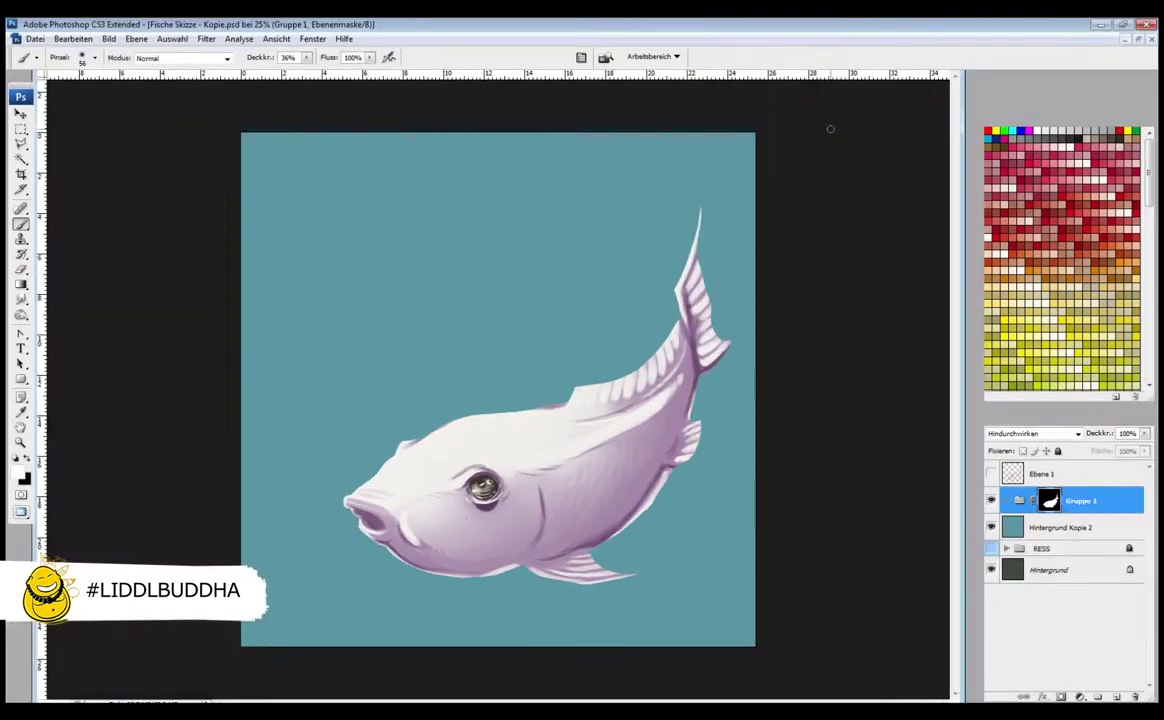
# Trim the pale rim along the rear belly on Gruppe 1's mask in black with a 36 px brush at 100% opacity
pyautogui.rightClick(708, 516)
pyautogui.doubleClick(857, 286)
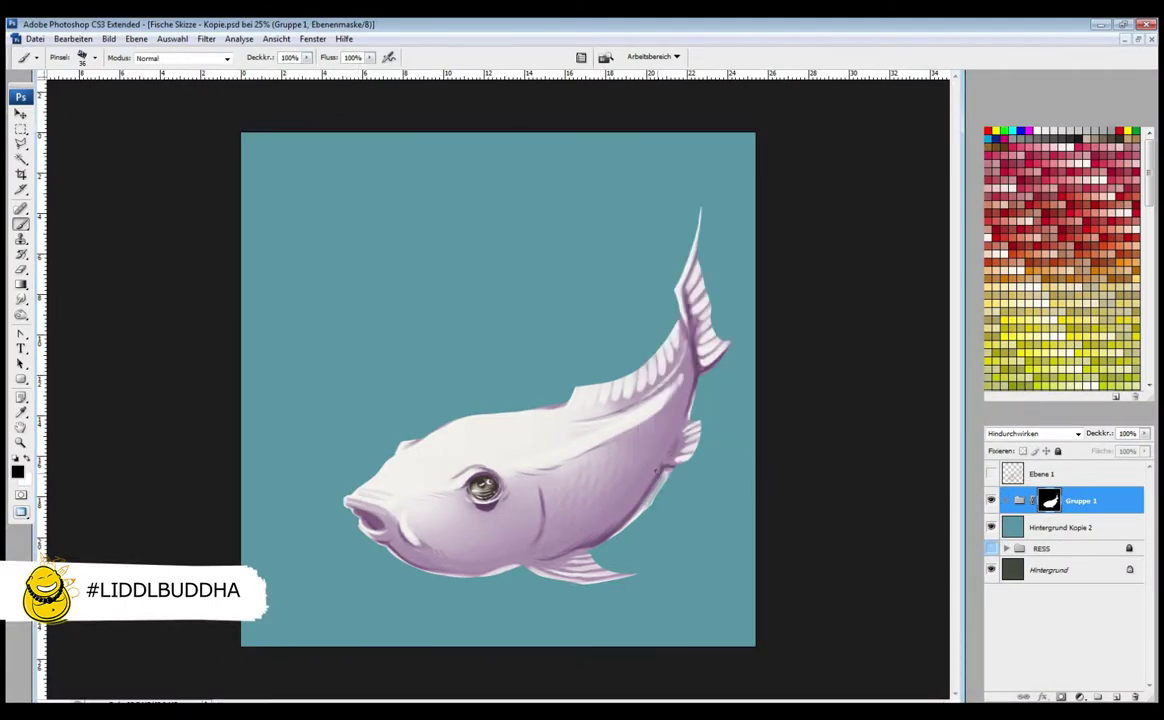
pyautogui.moveTo(584, 468); pyautogui.dragTo(553, 490)
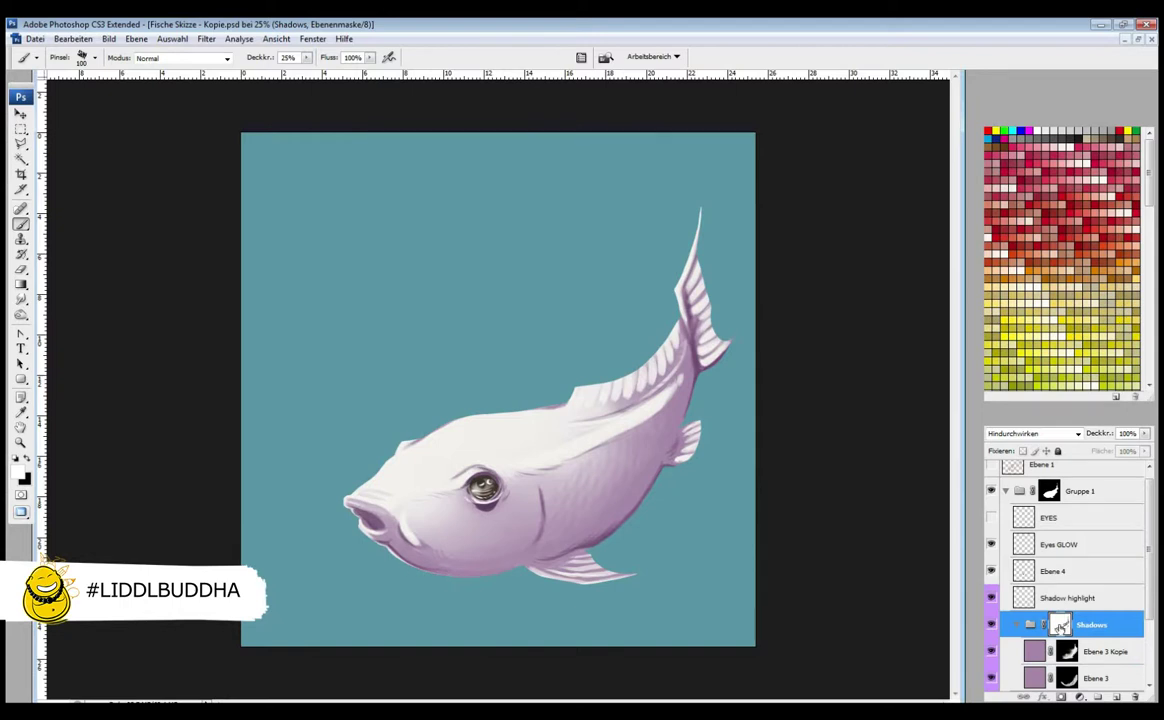
# Soften the outer edges of the tail, dorsal and small rear fins on Gruppe 1's mask with 86 px and 46 px brushes at 25% opacity
pyautogui.click(1049, 490)
pyautogui.rightClick(694, 275)
pyautogui.write('86')
pyautogui.press('Return')
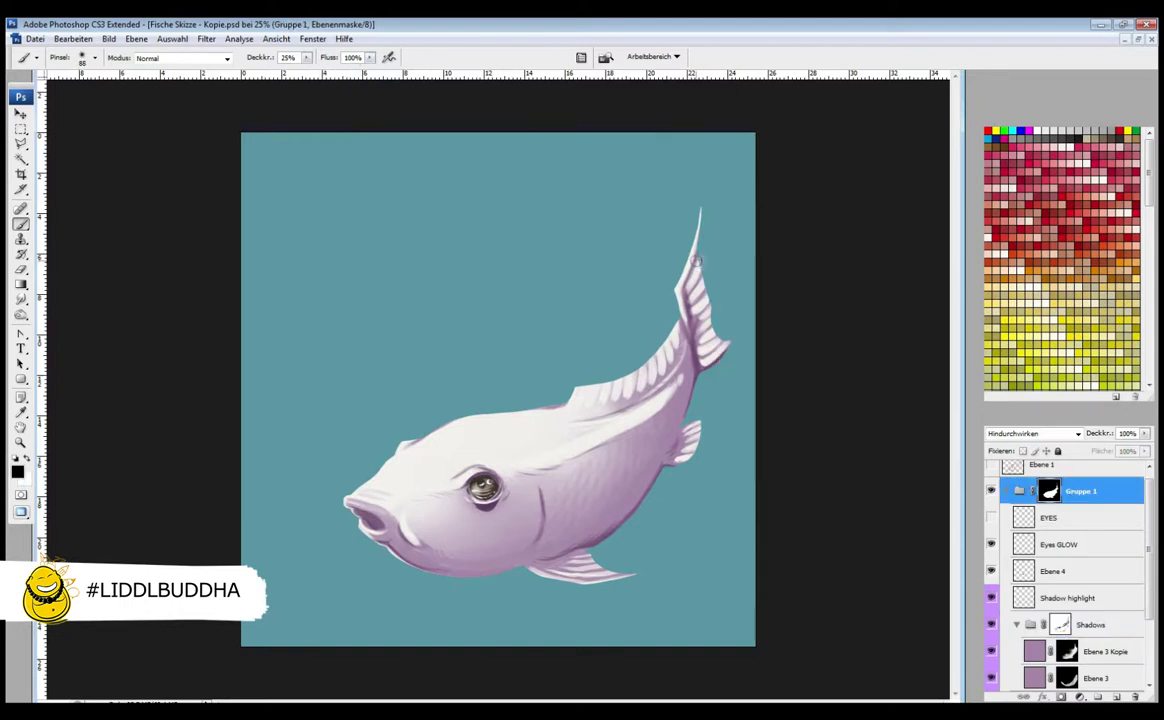
pyautogui.press('x')
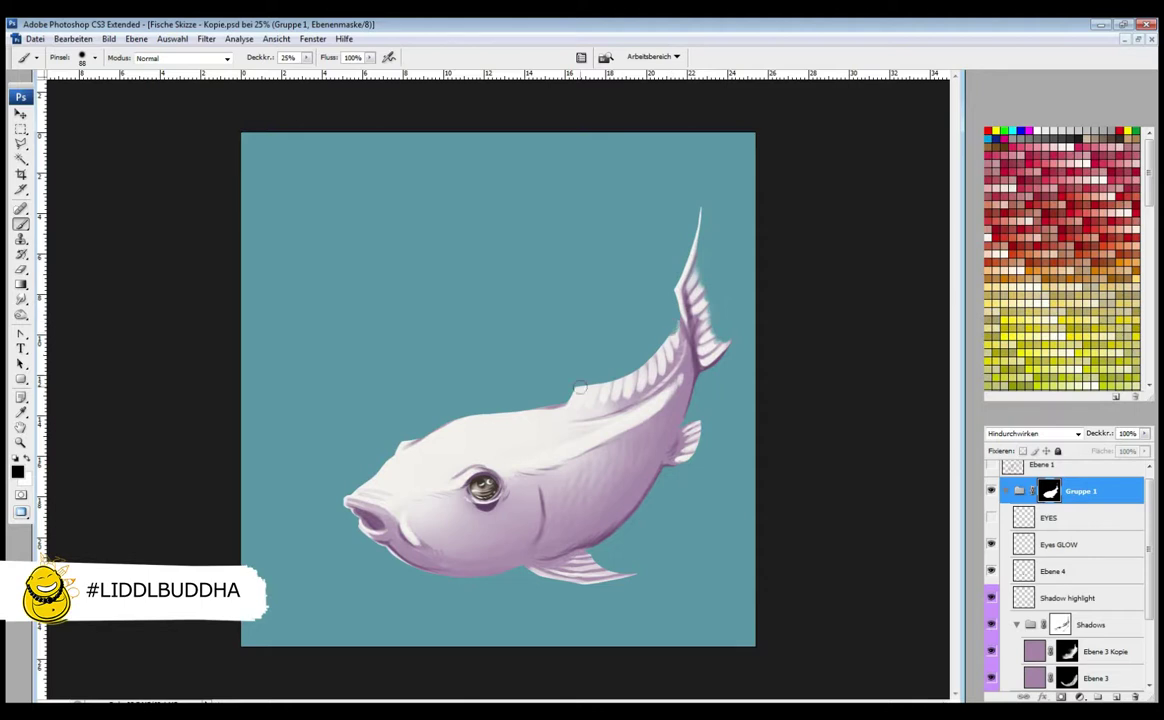
pyautogui.rightClick(702, 422)
pyautogui.press('Escape')
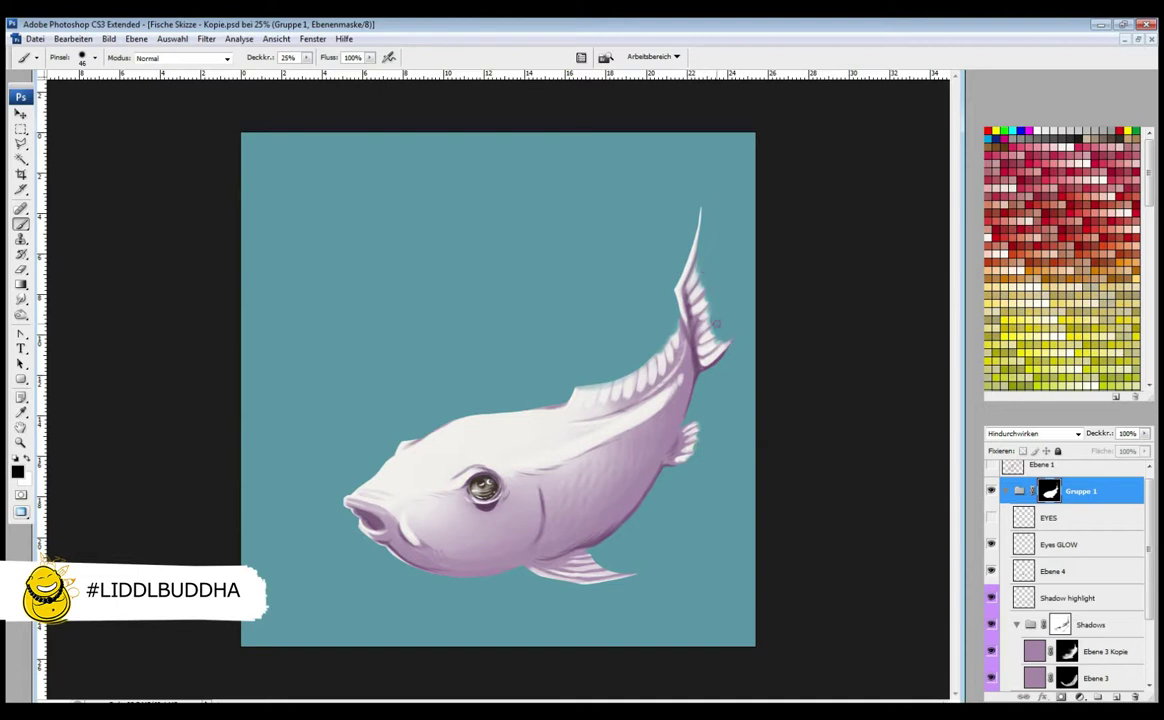
pyautogui.moveTo(581, 394); pyautogui.dragTo(581, 378)
# Temporarily disable the Shadows and Ebene 3 Kopie masks and sample the shadow purple as the foreground colour
pyautogui.click(1090, 624)
pyautogui.click(1105, 651)
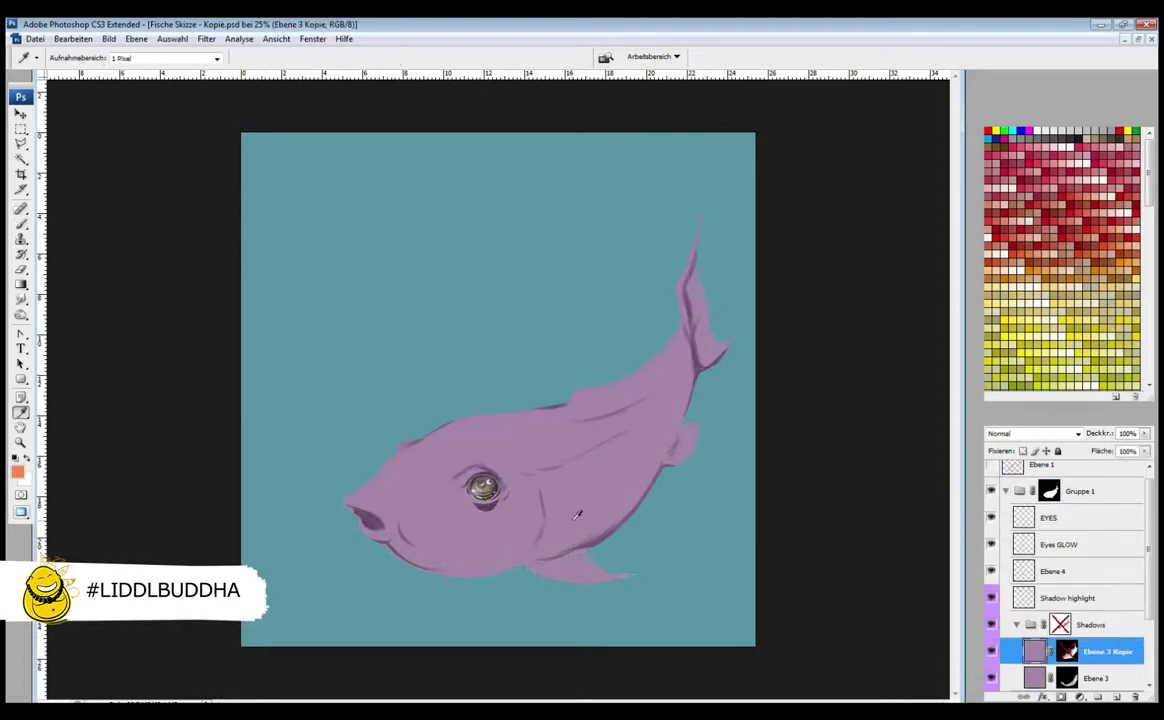
pyautogui.click(1090, 624)
# Refine the upper eyelid crease on Shadow highlight with a 26 px brush at 25% opacity, hiding the EYES sketch and undoing unwanted strokes
pyautogui.click(1068, 598)
pyautogui.press('z')
pyautogui.moveTo(429, 430); pyautogui.dragTo(571, 528)
pyautogui.press('b')
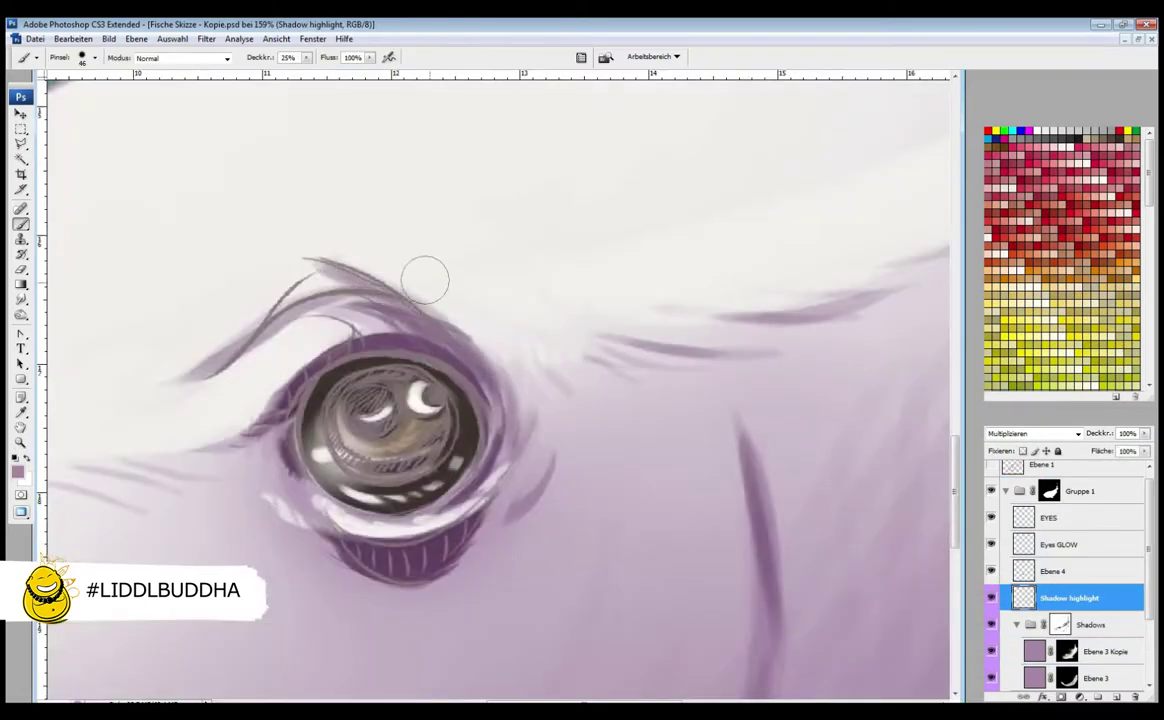
pyautogui.click(990, 517)
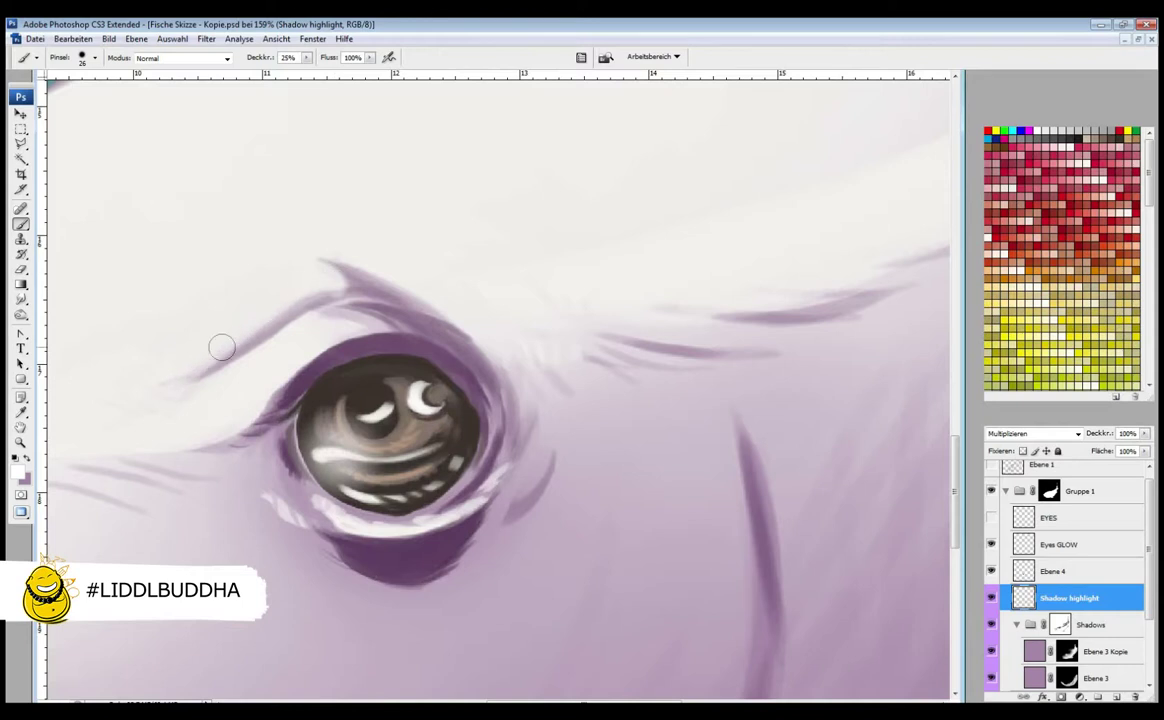
pyautogui.moveTo(435, 322)
pyautogui.mouseDown()
pyautogui.moveTo(401, 320)
pyautogui.moveTo(442, 328)
pyautogui.moveTo(490, 458)
pyautogui.moveTo(490, 399)
pyautogui.moveTo(391, 312)
pyautogui.moveTo(493, 369)
pyautogui.mouseUp()
pyautogui.hotkey('ctrl', 'alt', 'z')
pyautogui.hotkey('ctrl', 'alt', 'z')
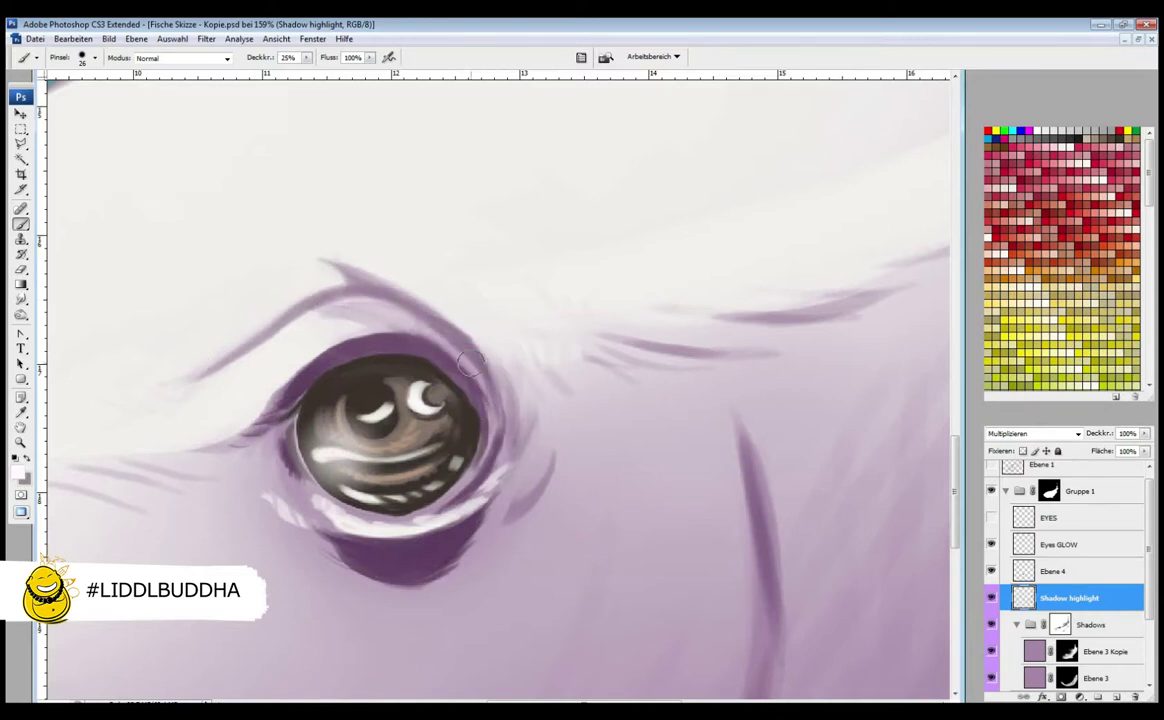
pyautogui.hotkey('ctrl', '0')
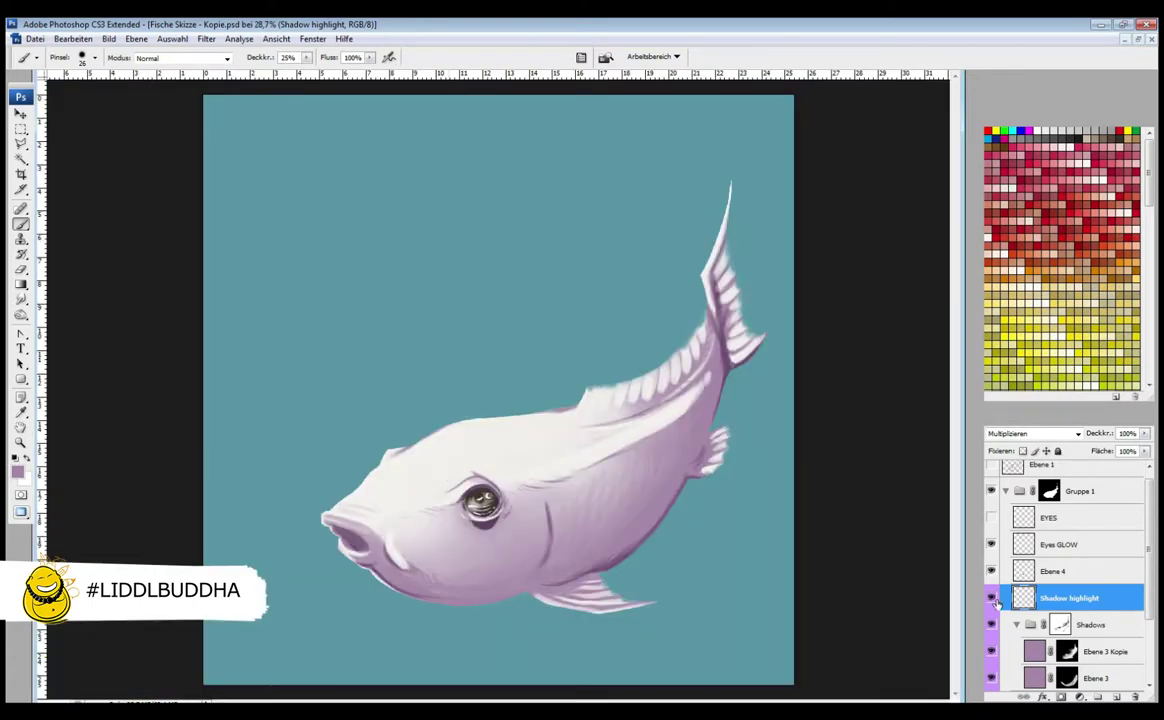
# Hide Shadow highlight and trim the dorsal fin's rear end on Gruppe 1's mask with a 36 px eraser at 100% opacity
pyautogui.hotkey('alt', '[')
pyautogui.hotkey('alt', '[')
pyautogui.hotkey('alt', ']')
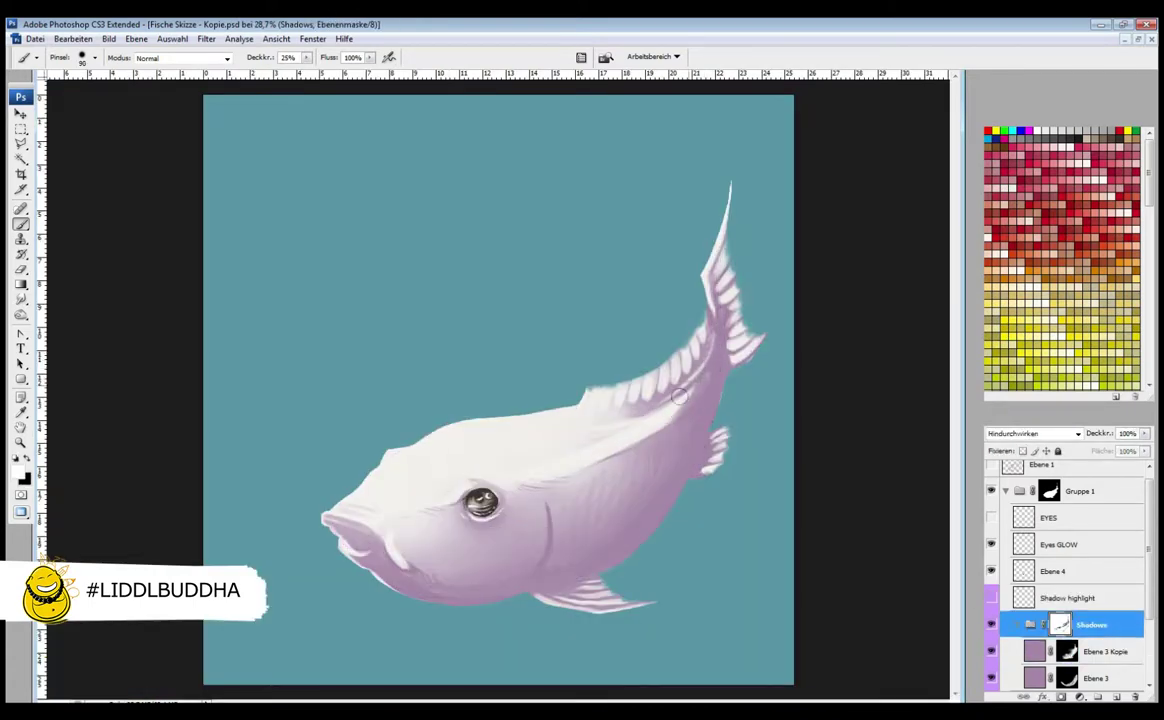
pyautogui.click(1049, 491)
pyautogui.press('e')
pyautogui.rightClick(697, 338)
pyautogui.press('F5')
pyautogui.click(687, 228)
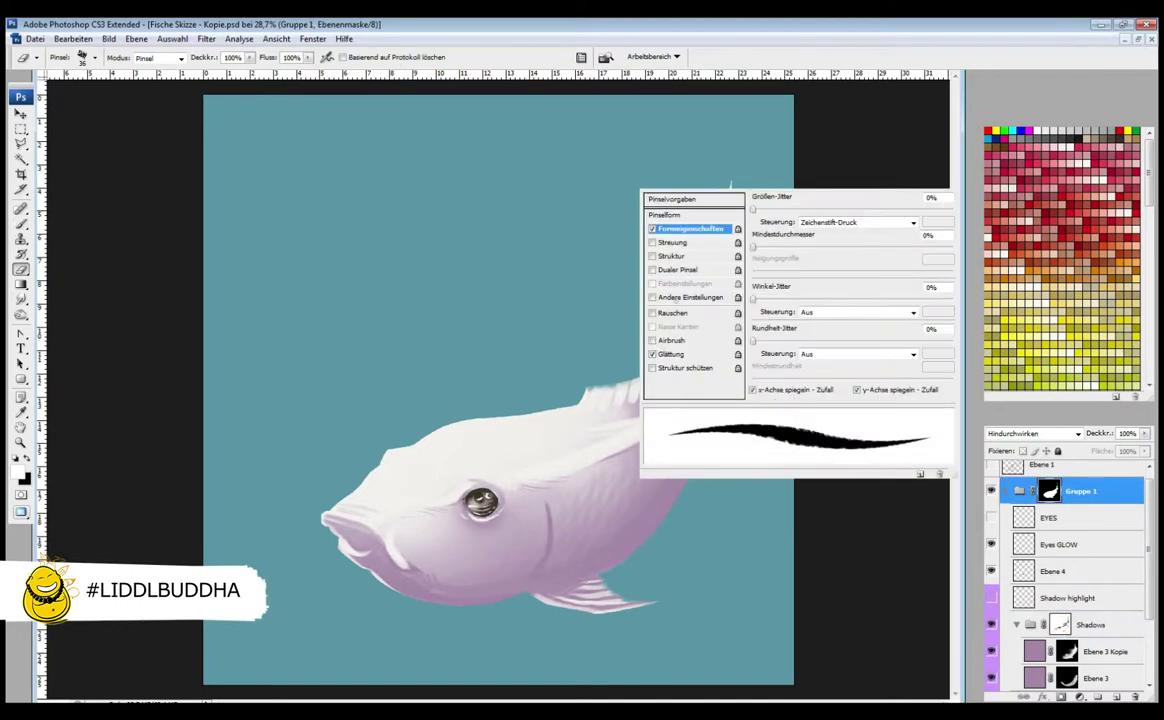
pyautogui.click(693, 297)
pyautogui.press('F5')
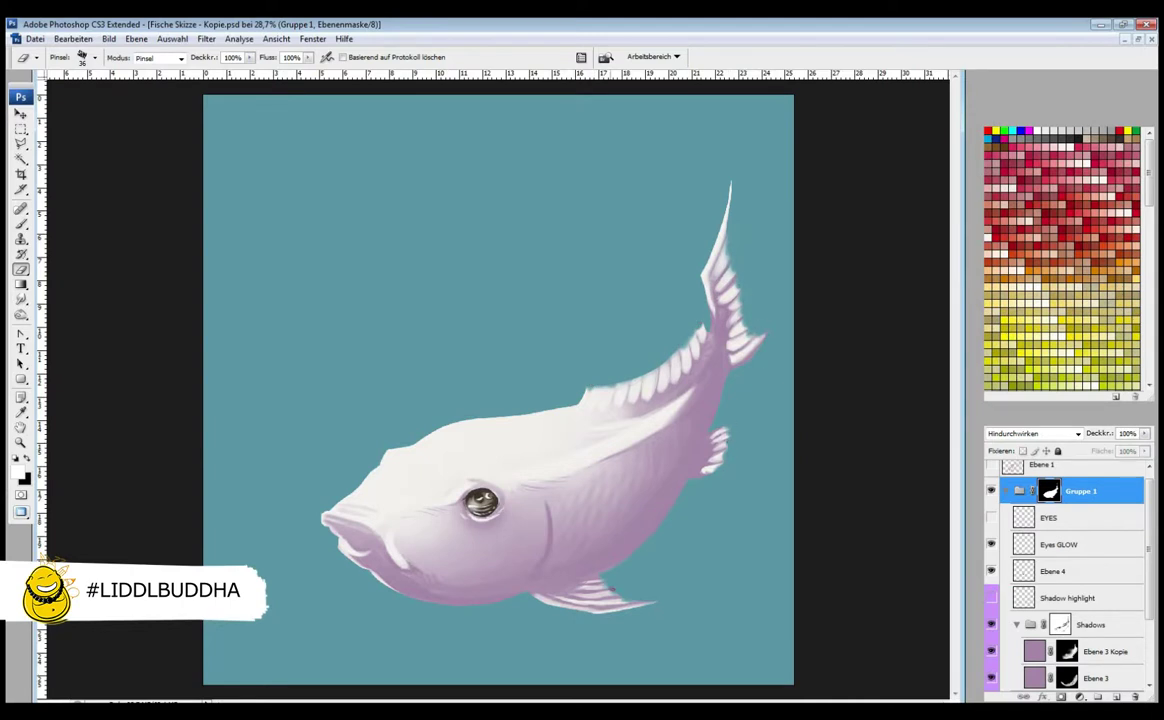
# Rework the shading along the back below the dorsal fin on the Shadows mask with a soft 123 px eraser at 45% opacity
pyautogui.click(1060, 624)
pyautogui.rightClick(686, 458)
pyautogui.press('F5')
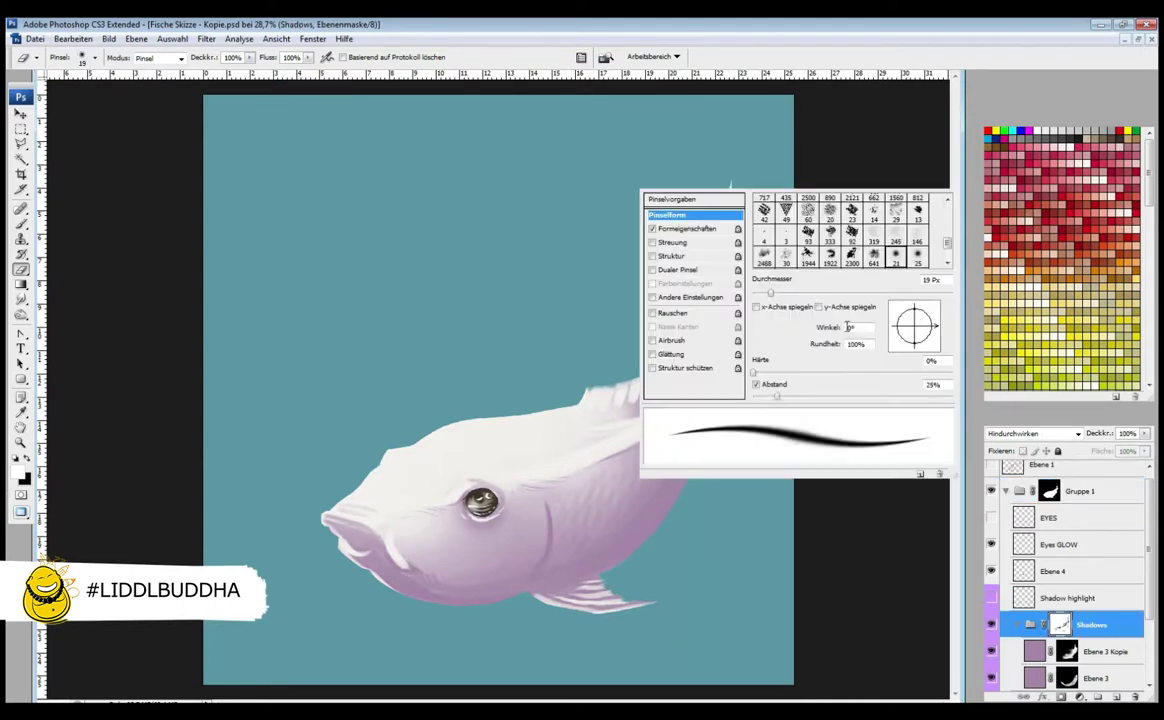
pyautogui.press('F5')
pyautogui.rightClick(722, 362)
pyautogui.press('Return')
pyautogui.press('4')
pyautogui.press('5')
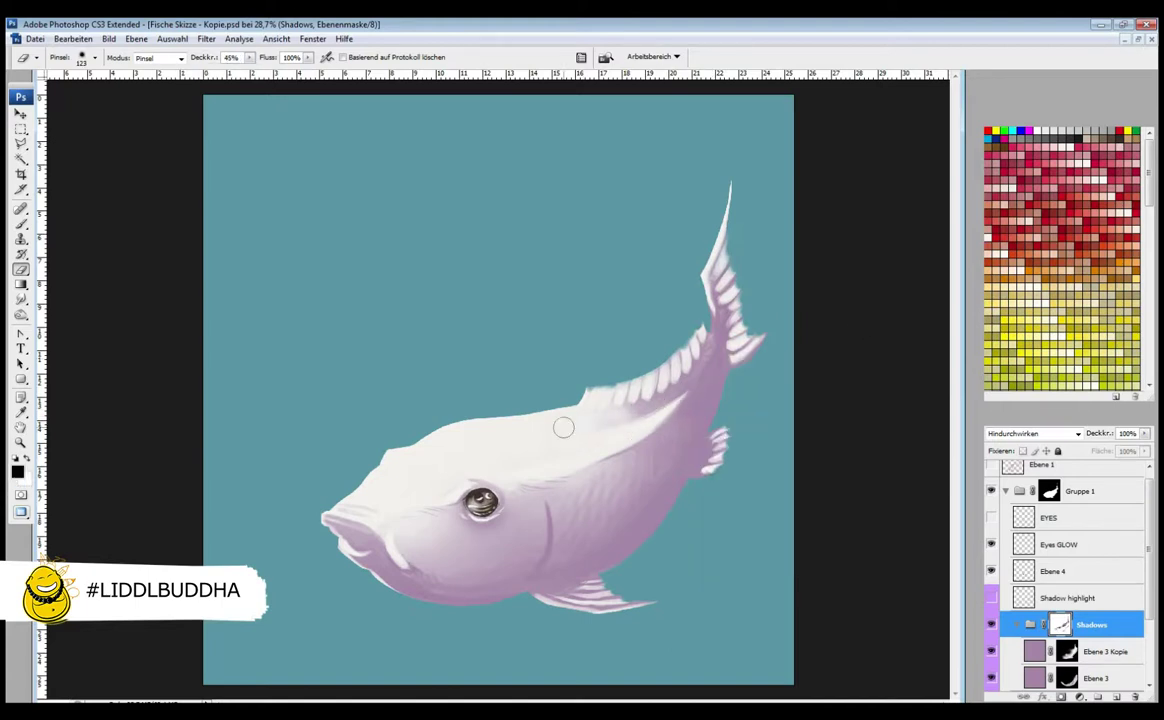
# Define the shadow along the dorsal fin's base on Ebene 3 Kopie's mask, setting the eraser to 87 px, 22% hardness and 16% opacity
pyautogui.hotkey('alt', '[')
pyautogui.moveTo(566, 426)
pyautogui.mouseDown()
pyautogui.moveTo(620, 340)
pyautogui.moveTo(565, 370)
pyautogui.moveTo(629, 338)
pyautogui.moveTo(569, 409)
pyautogui.moveTo(610, 370)
pyautogui.mouseUp()
pyautogui.press('1')
pyautogui.press('5')
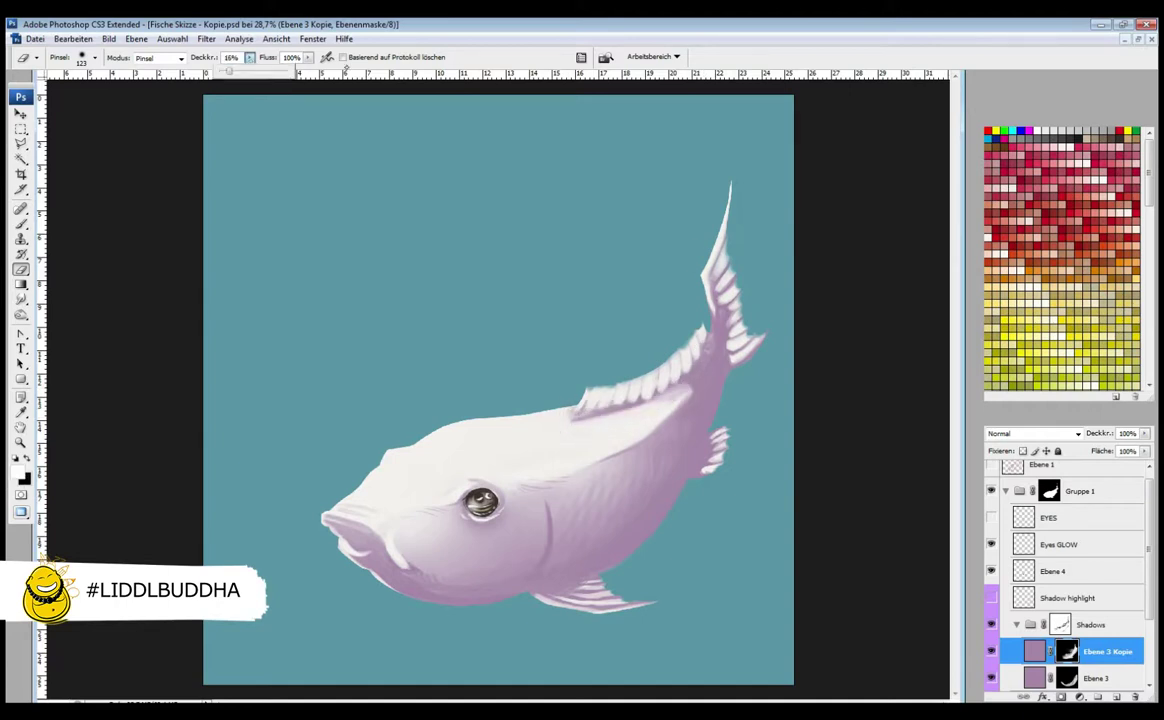
pyautogui.press(']')
pyautogui.press(']')
pyautogui.press('x')
pyautogui.rightClick(656, 353)
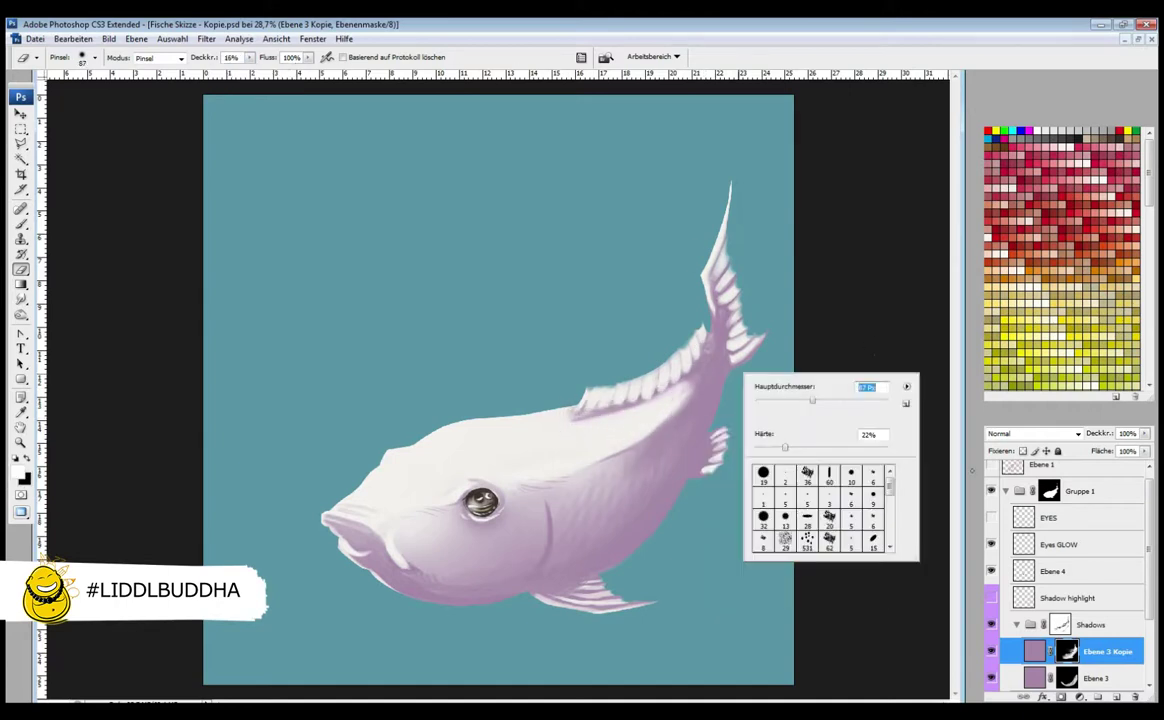
pyautogui.press('Return')
# Hide Ebene 3 and soften the shadow beneath the dorsal fin on Ebene 3 Kopie's mask with the 87 px eraser at 16% opacity
pyautogui.hotkey('alt', ']')
pyautogui.hotkey('alt', ']')
pyautogui.hotkey('alt', ']')
pyautogui.hotkey('alt', ']')
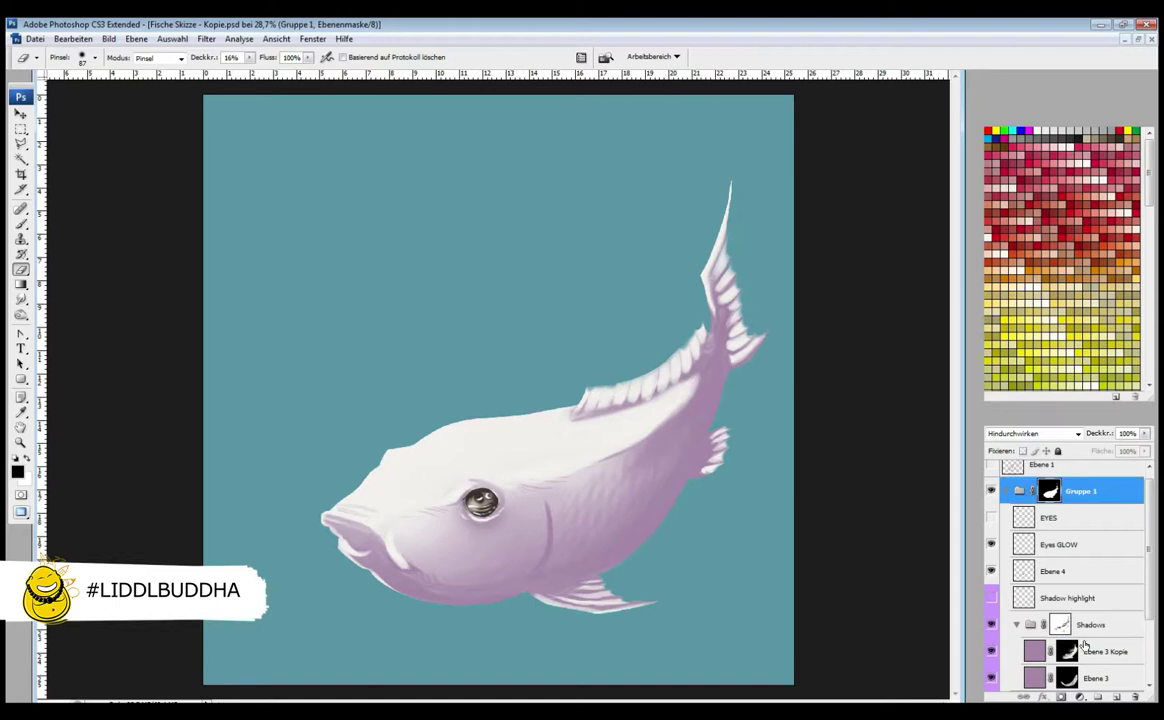
pyautogui.press('x')
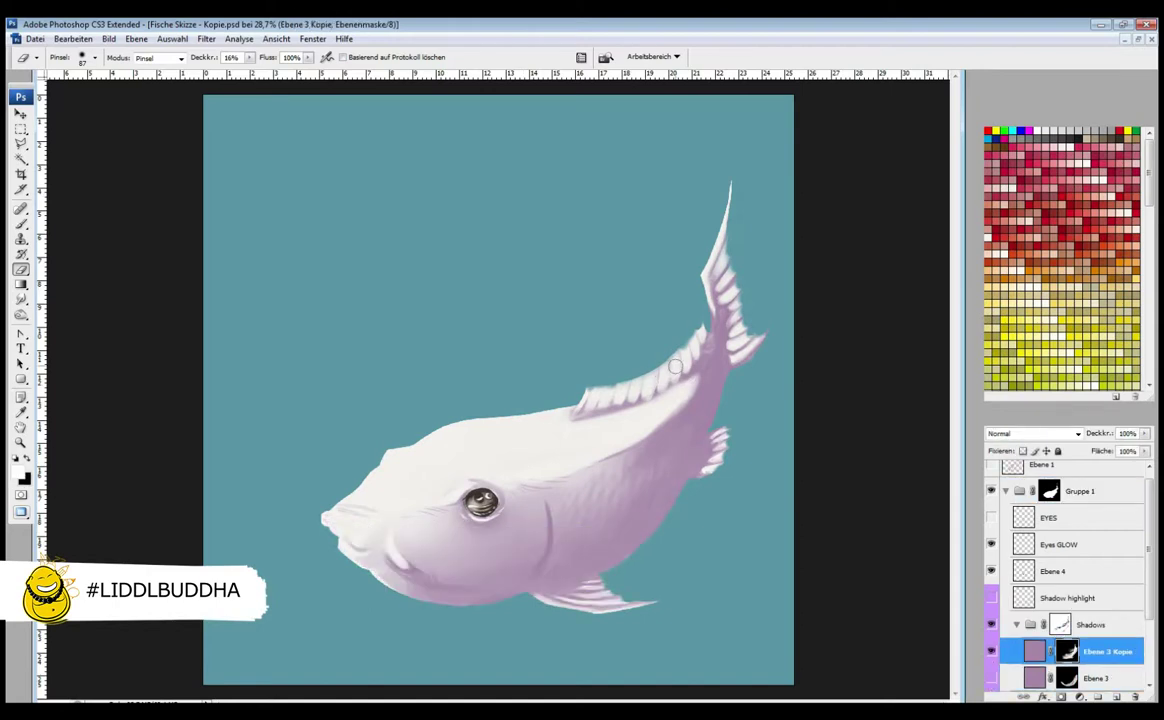
pyautogui.press('x')
pyautogui.moveTo(578, 416); pyautogui.dragTo(607, 412)
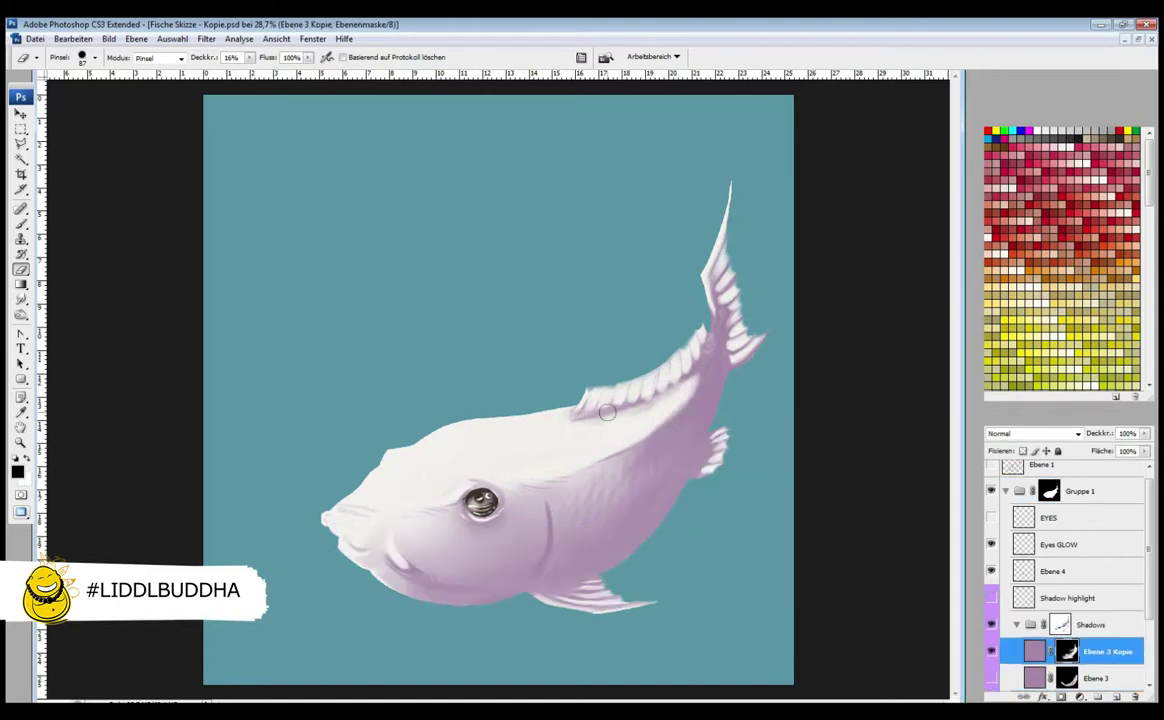
# Blend the shading across the rear back and tail base on Ebene 3 Kopie's mask with a 175 px eraser at 16% opacity
pyautogui.hotkey('alt', ']')
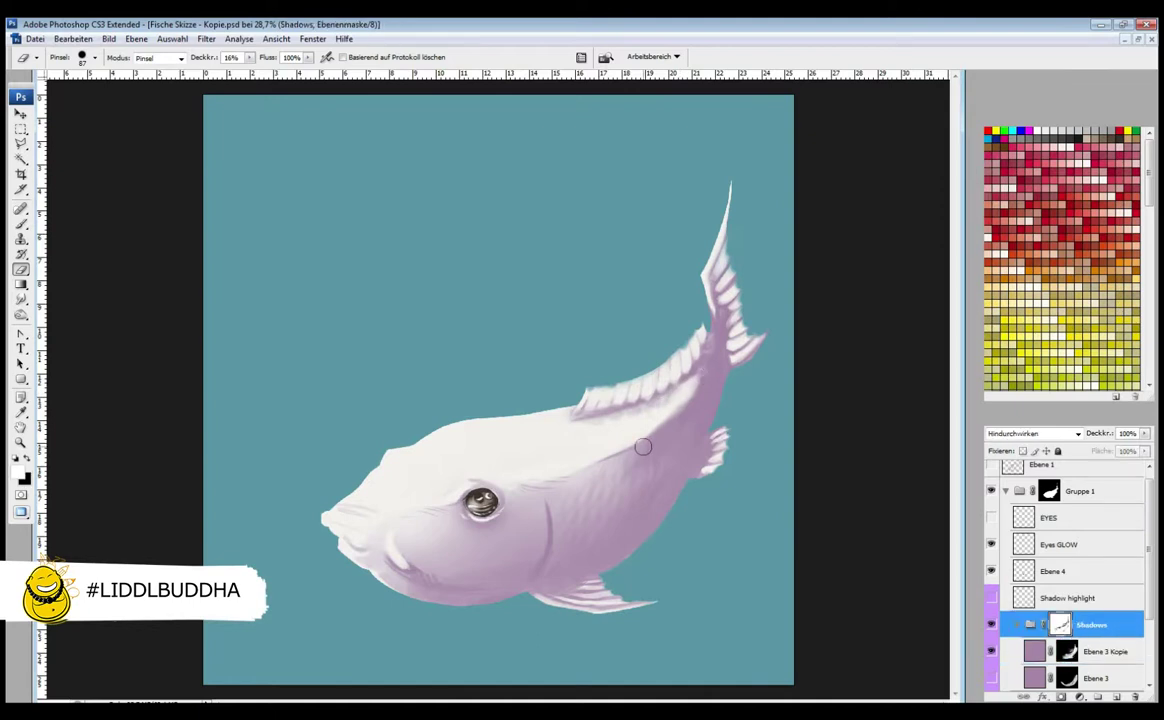
pyautogui.hotkey('alt', '[')
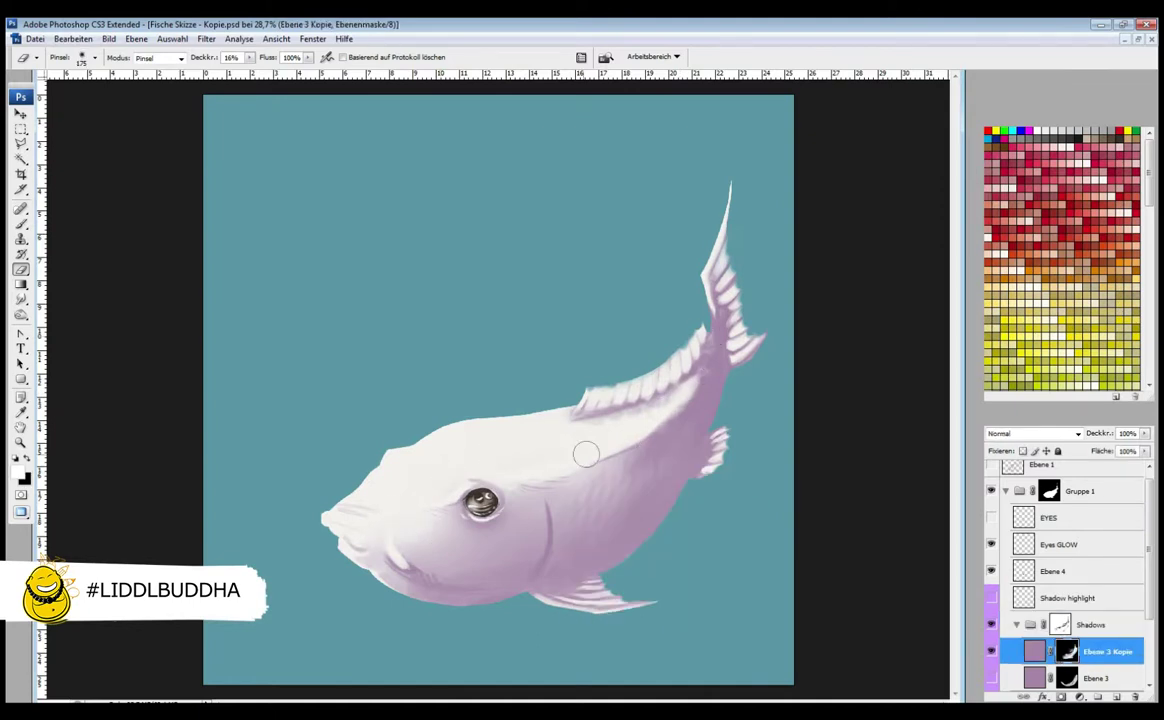
pyautogui.hotkey('alt', ']')
pyautogui.click(706, 339)
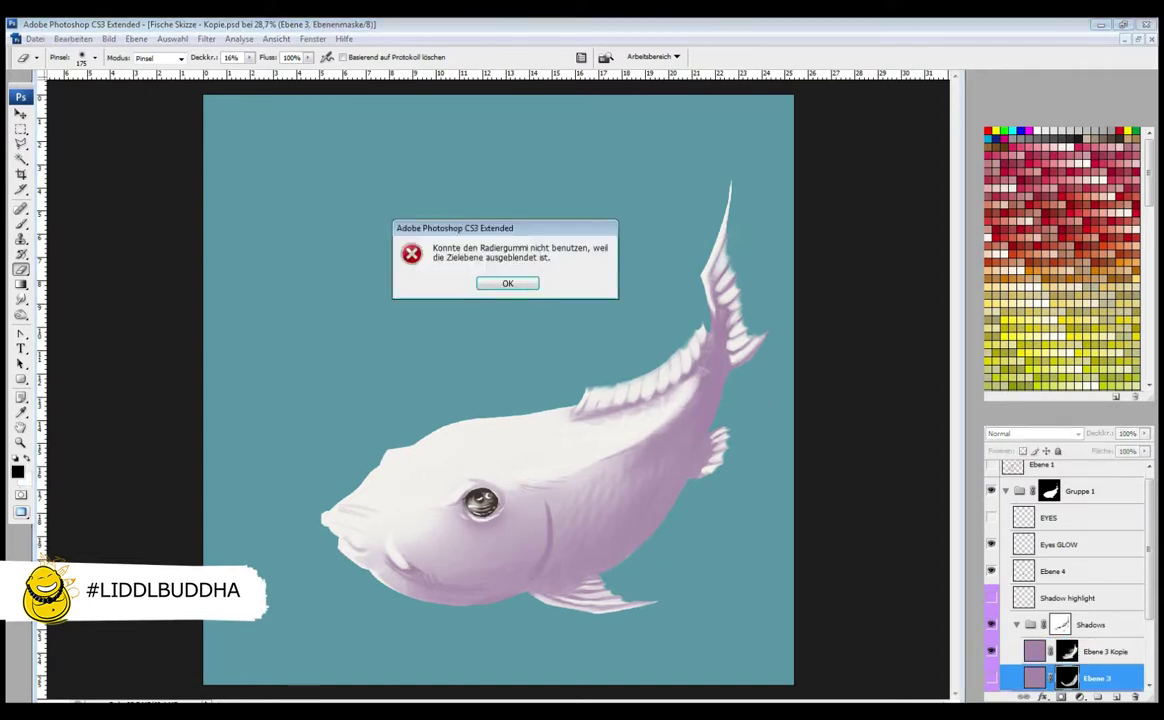
pyautogui.press('Return')
pyautogui.hotkey('alt', '[')
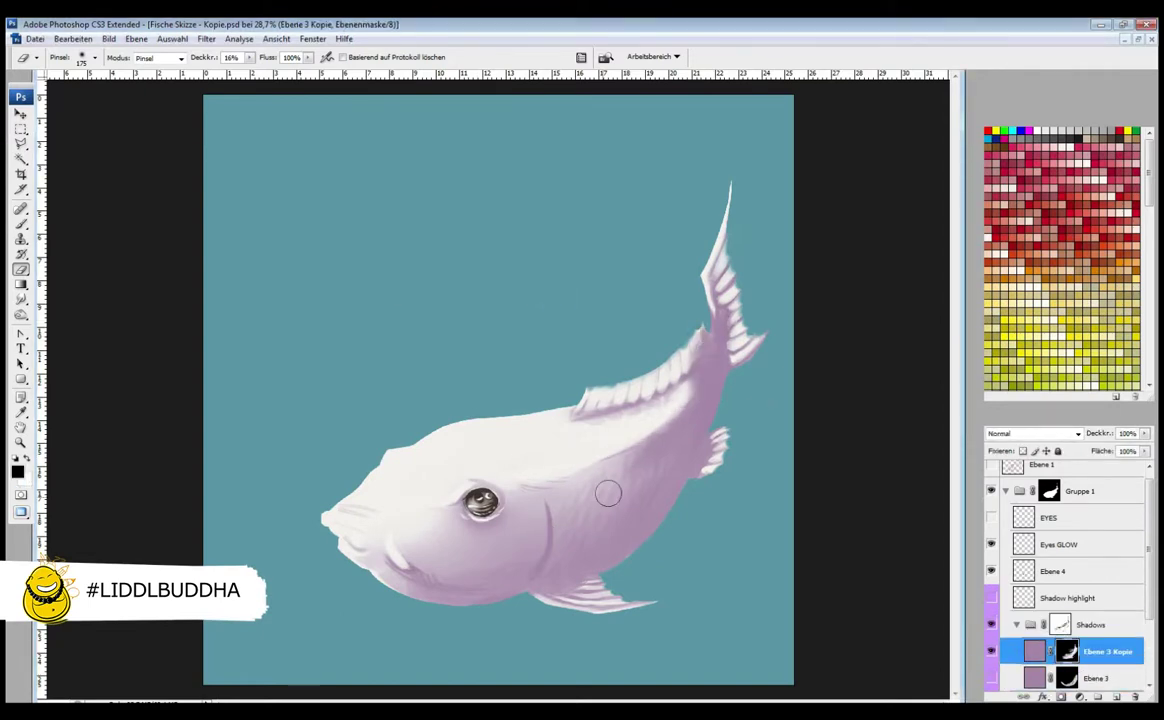
pyautogui.press('x')
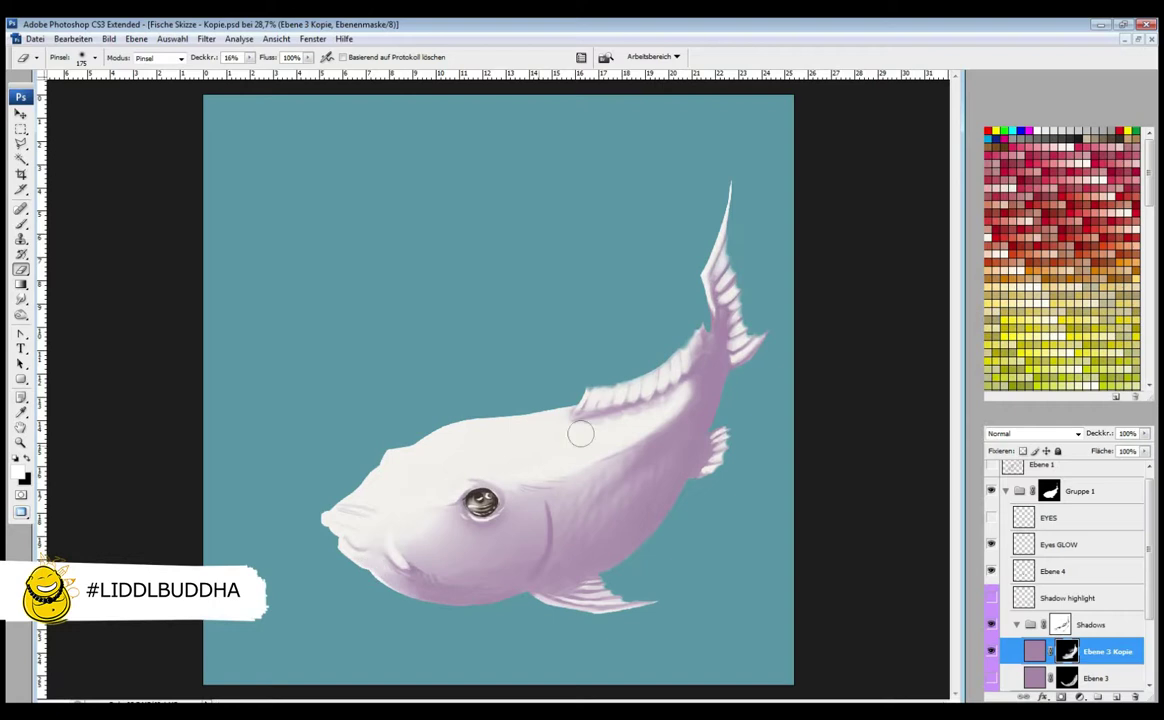
pyautogui.moveTo(580, 433); pyautogui.dragTo(760, 353)
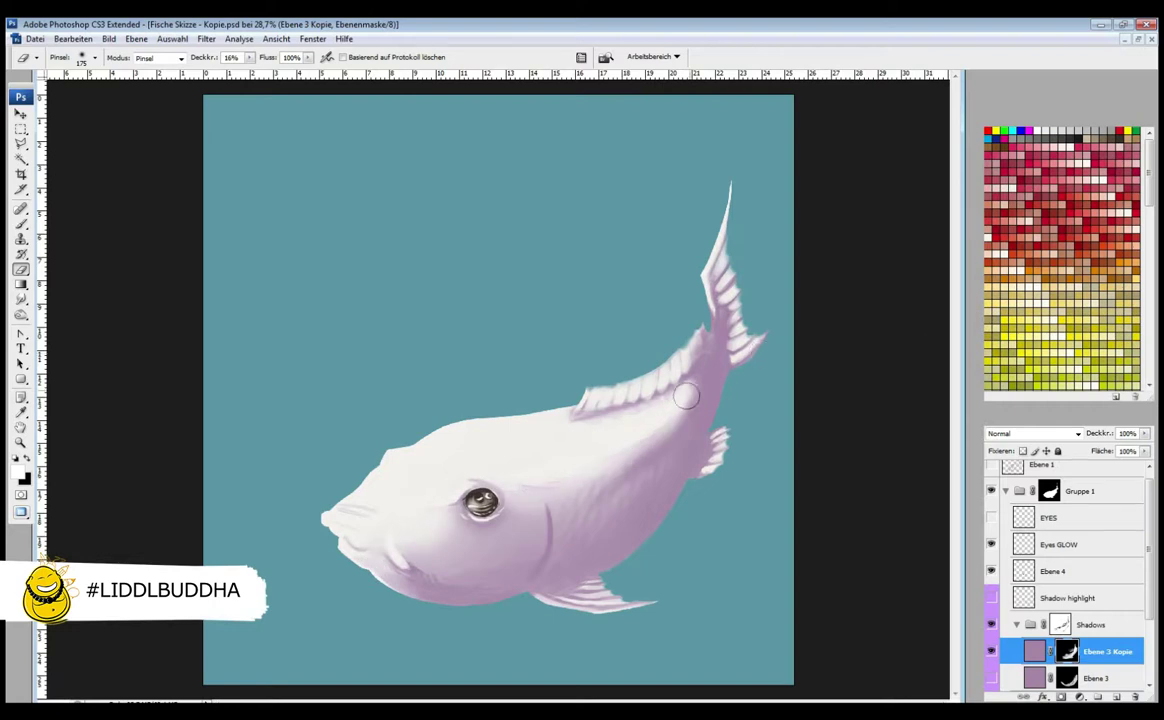
# Show Ebene 3 and Shadow highlight again, and deepen the belly shading on Shadow highlight with a 137 px brush at 9% opacity
pyautogui.hotkey('shift', 'Tab')
pyautogui.hotkey('shift', 'Tab')
pyautogui.click(1069, 598)
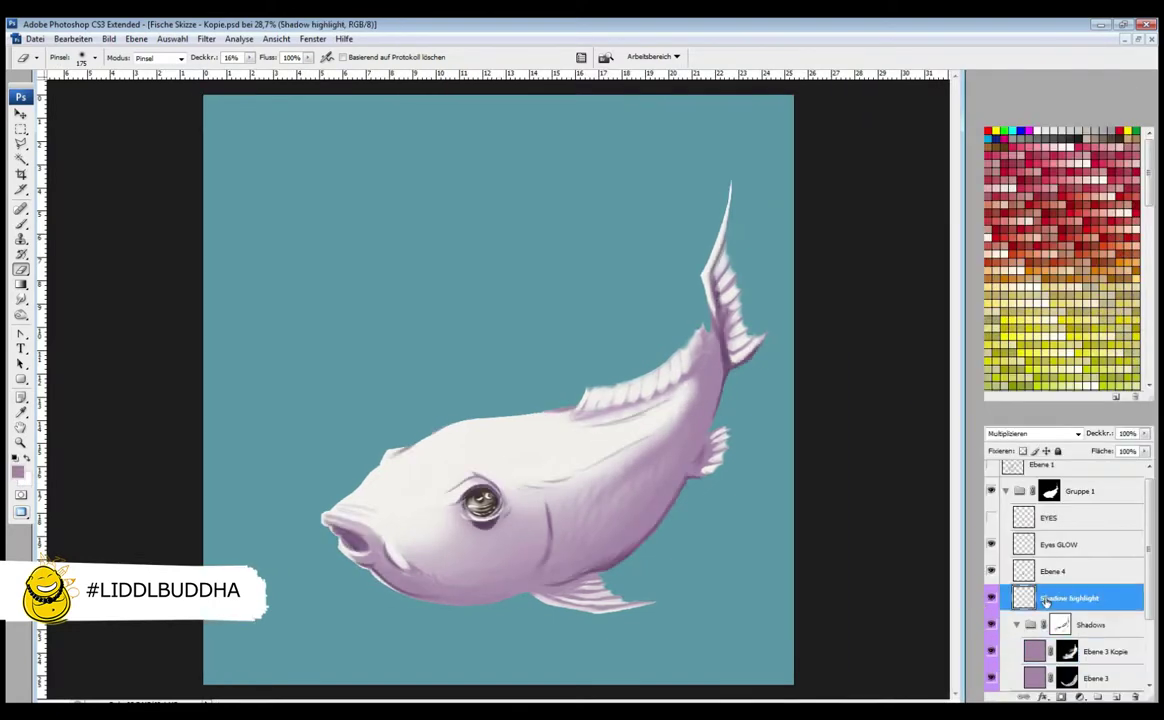
pyautogui.press('b')
pyautogui.rightClick(680, 470)
pyautogui.press('Return')
pyautogui.press('0')
pyautogui.press('9')
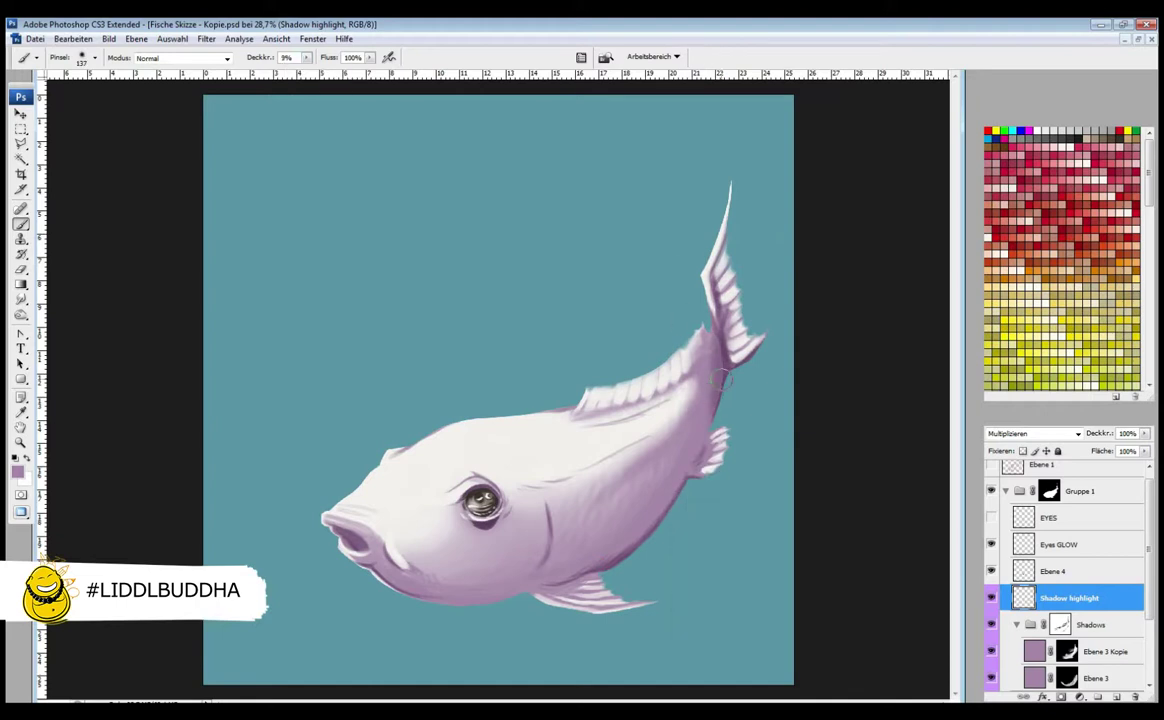
pyautogui.moveTo(397, 596); pyautogui.dragTo(510, 603)
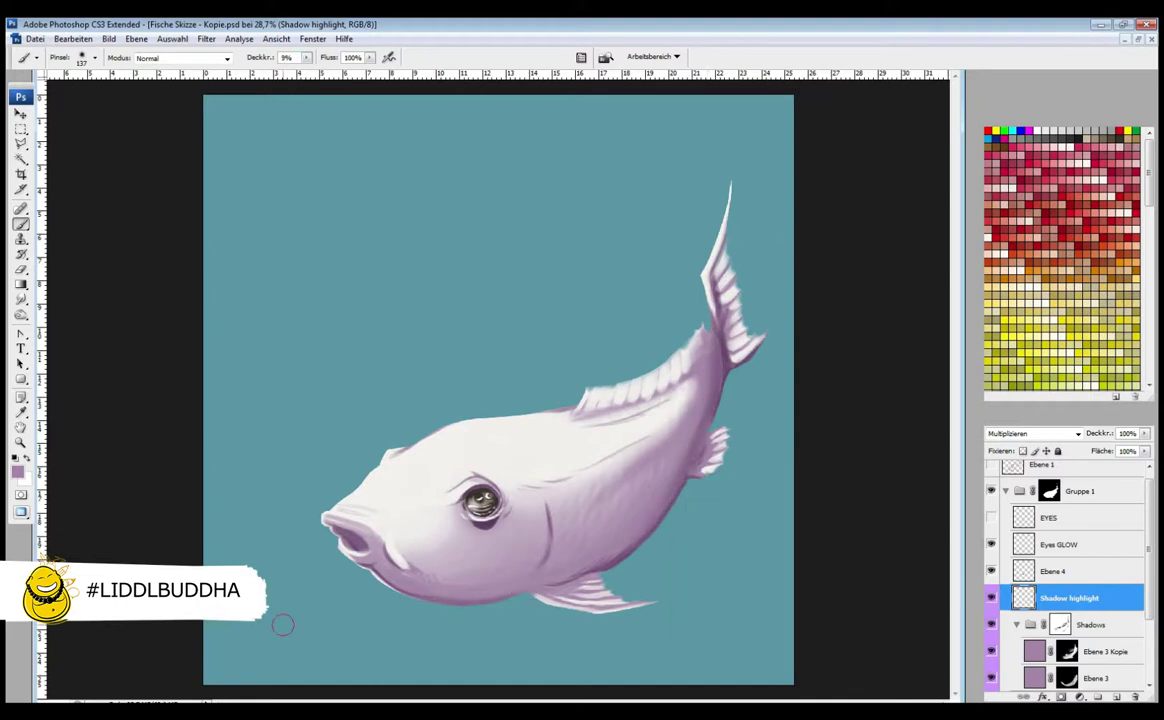
pyautogui.moveTo(601, 558); pyautogui.dragTo(650, 515)
# Refine the dorsal fin's outer edge and rear tip on Gruppe 1's mask with a textured 93 px eraser at 27% opacity
pyautogui.click(1048, 491)
pyautogui.press('e')
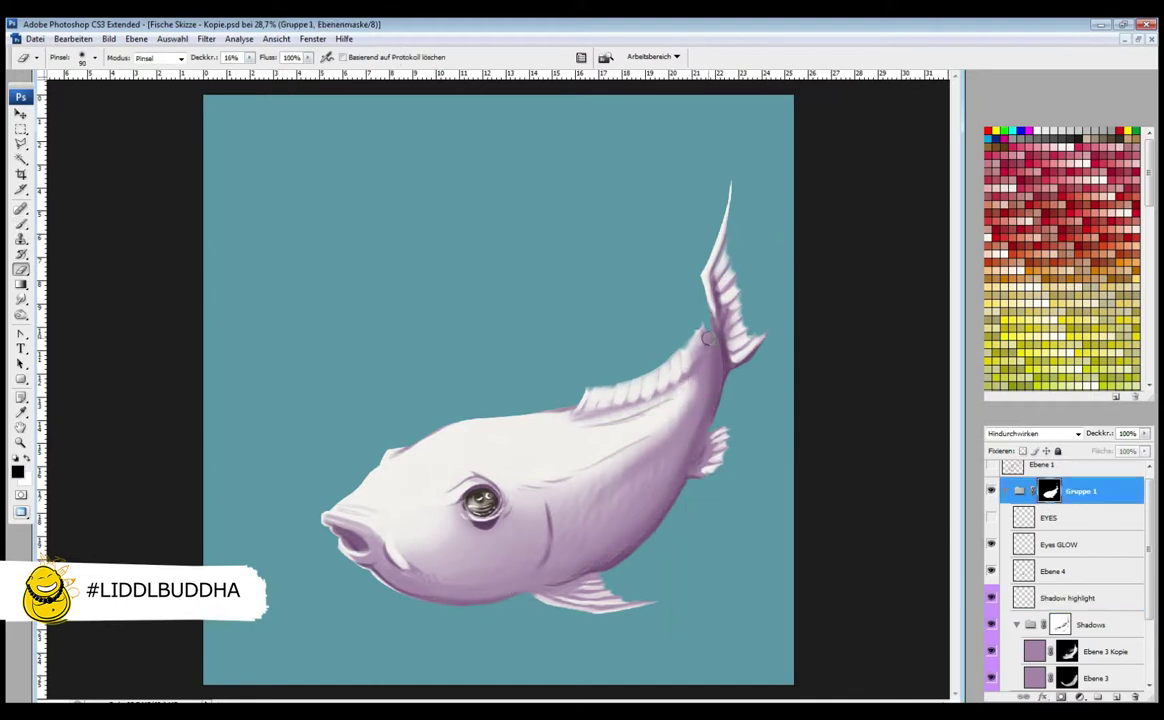
pyautogui.press('F5')
pyautogui.press('F5')
pyautogui.press('x')
pyautogui.press('2')
pyautogui.press('7')
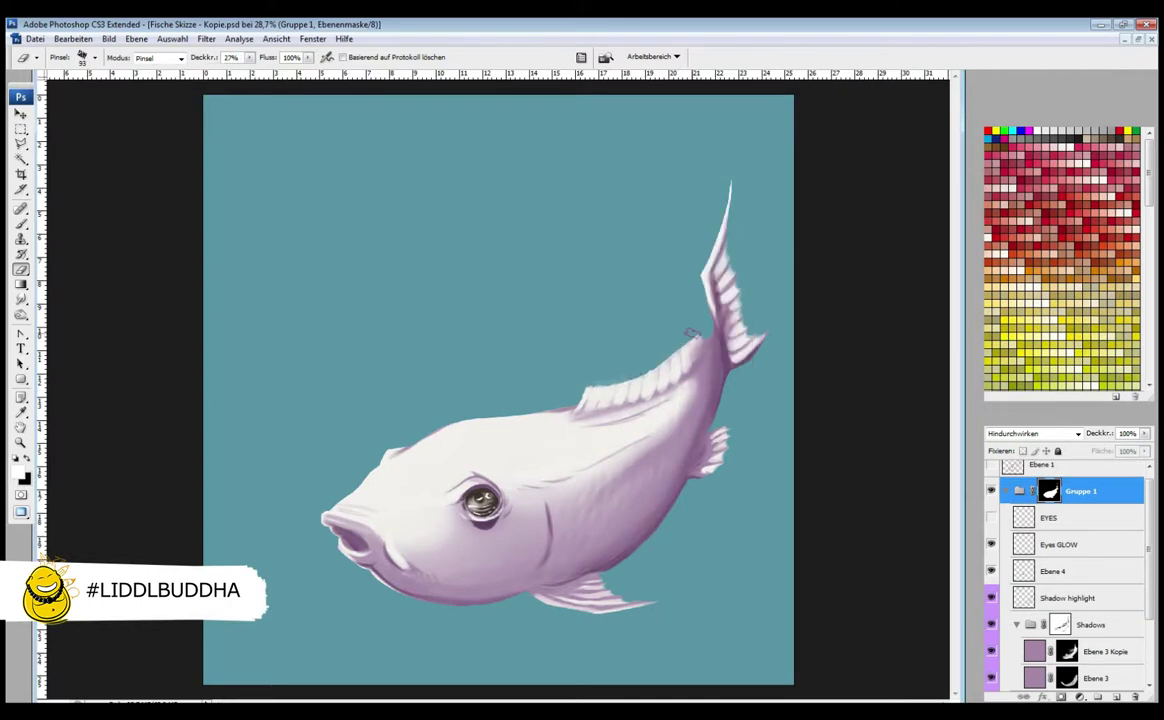
pyautogui.click(1065, 597)
pyautogui.click(1080, 697)
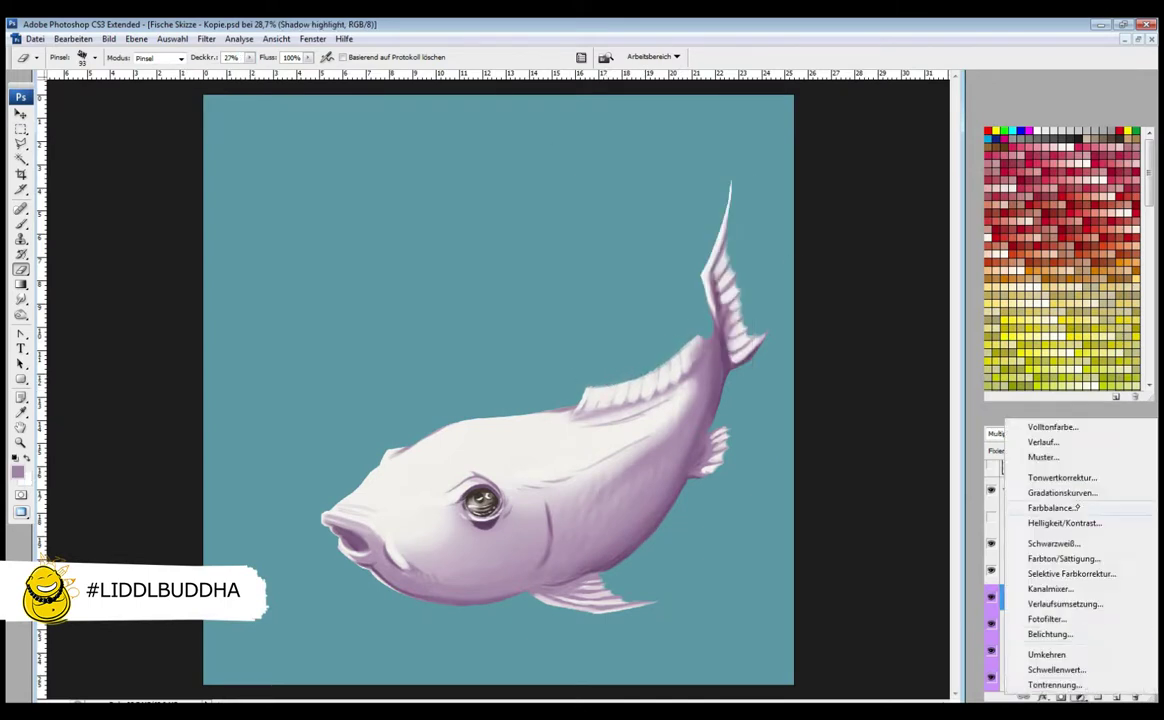
pyautogui.click(1080, 697)
pyautogui.click(1080, 697)
pyautogui.click(1062, 556)
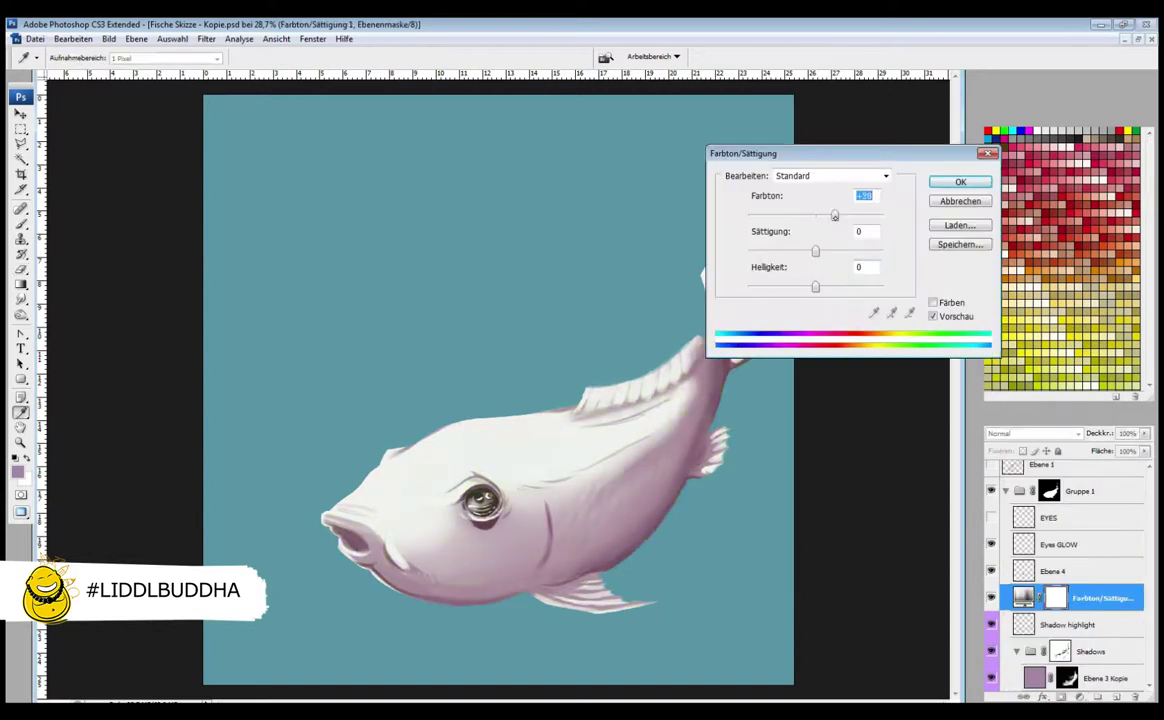
pyautogui.press('Escape')
# Colour-label the Eyes GLOW and Ebene 4 layers orange, keeping the EYES sketch hidden
pyautogui.rightClick(991, 556)
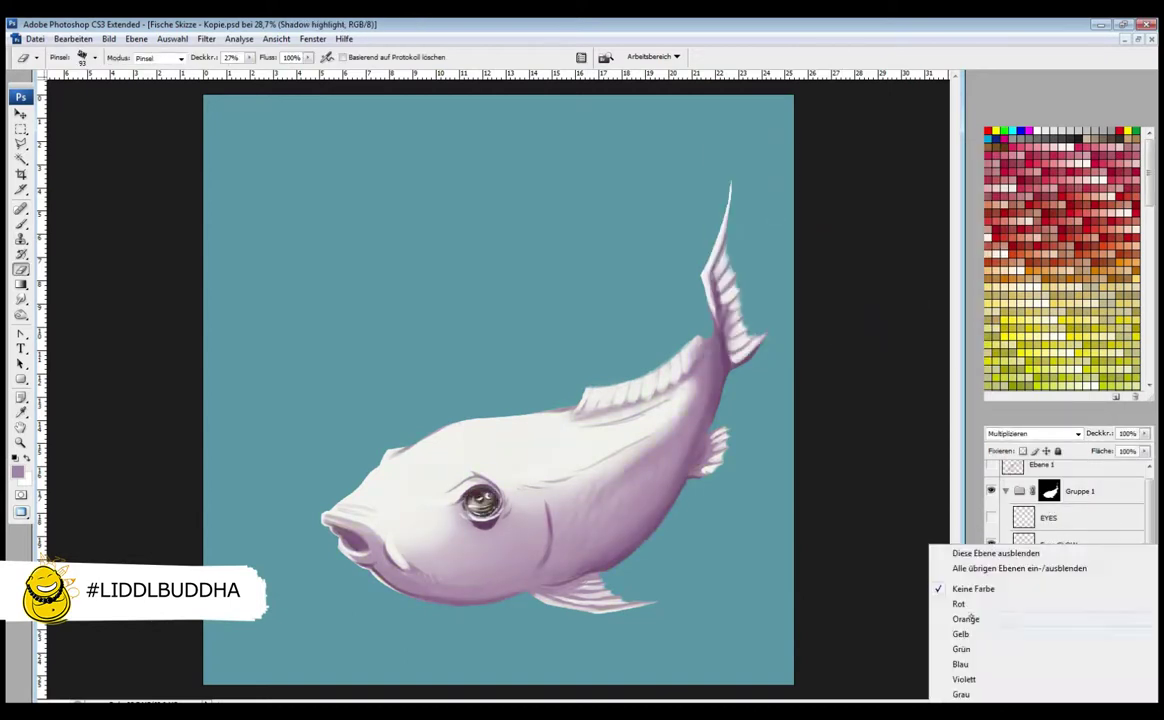
pyautogui.click(967, 619)
pyautogui.click(991, 517)
pyautogui.click(1070, 517)
pyautogui.click(991, 517)
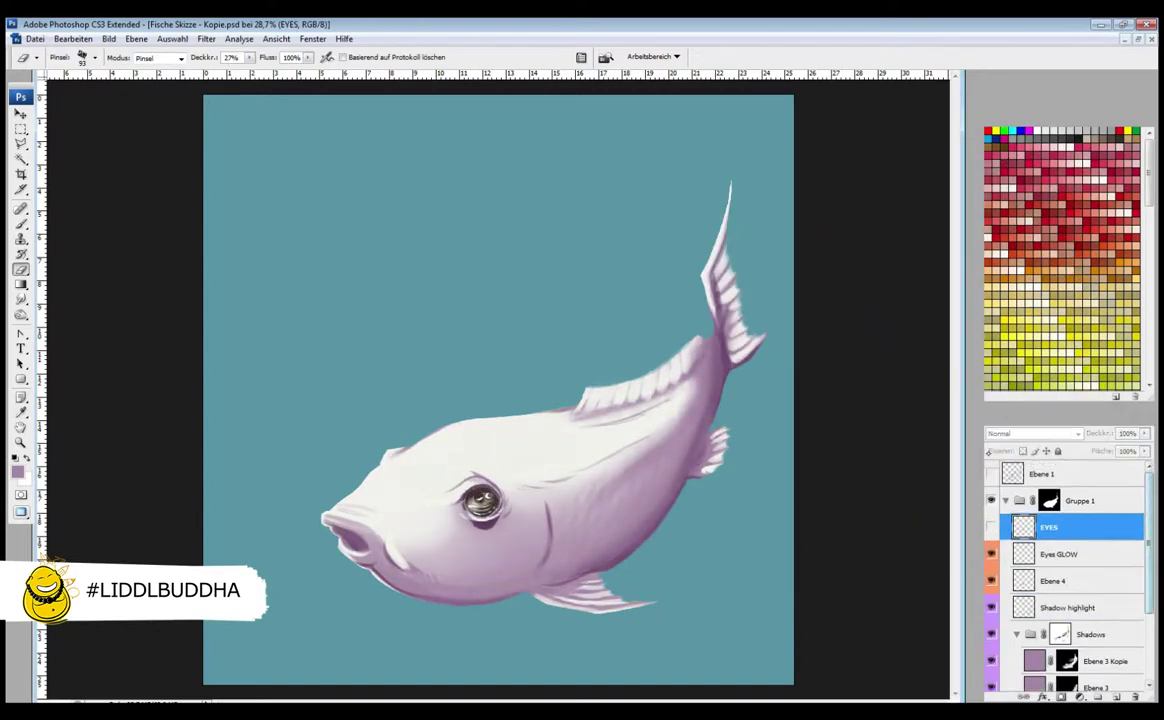
# Collapse Gruppe 1 and create a new empty layer above it, keeping Ebene 1 hidden
pyautogui.click(991, 470)
pyautogui.click(991, 473)
pyautogui.click(1006, 500)
pyautogui.click(1079, 500)
pyautogui.hotkey('ctrl', 'shift', 'alt', 'n')
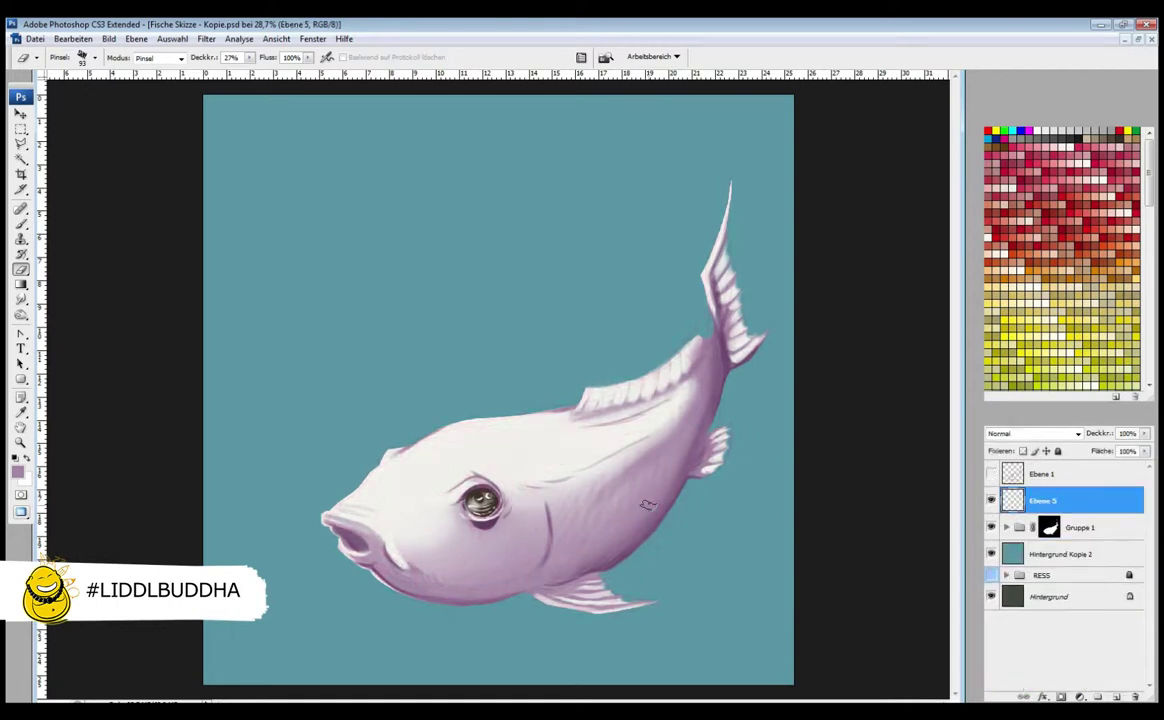
# Sample koi colours from a reference image and set blue as the foreground and red as the background colour
pyautogui.hotkey('alt', 'Tab')
pyautogui.doubleClick(611, 335)
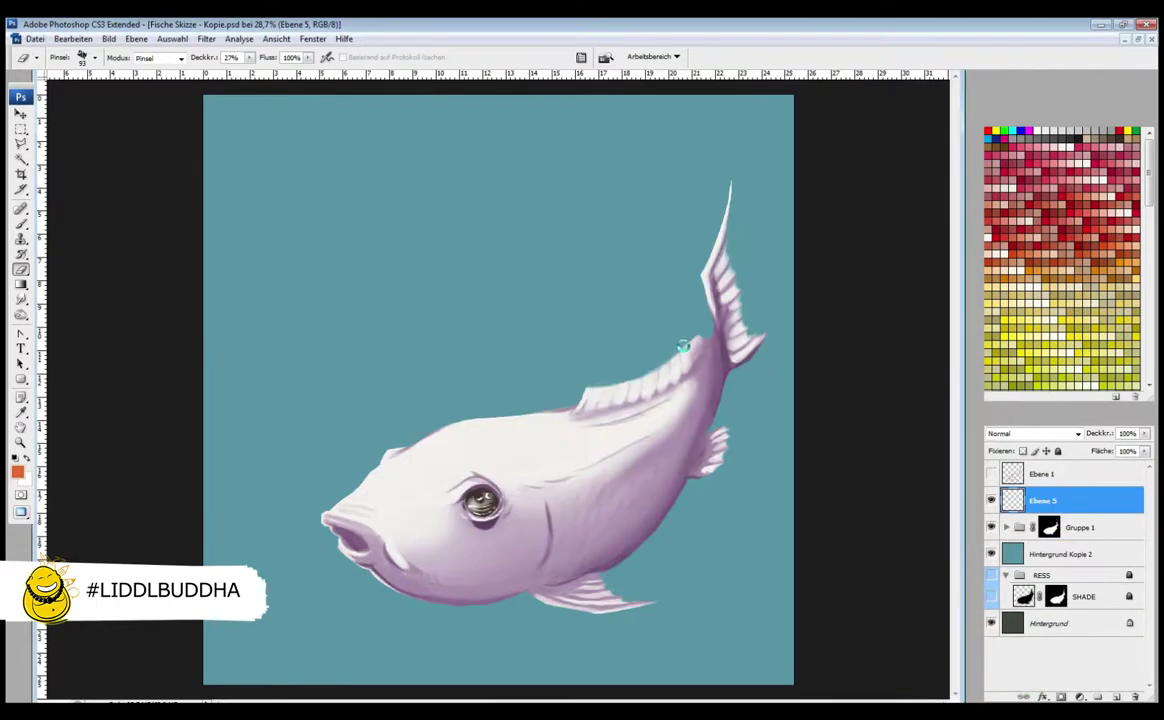
pyautogui.press('i')
pyautogui.click(507, 430)
pyautogui.hotkey('ctrl', 'w')
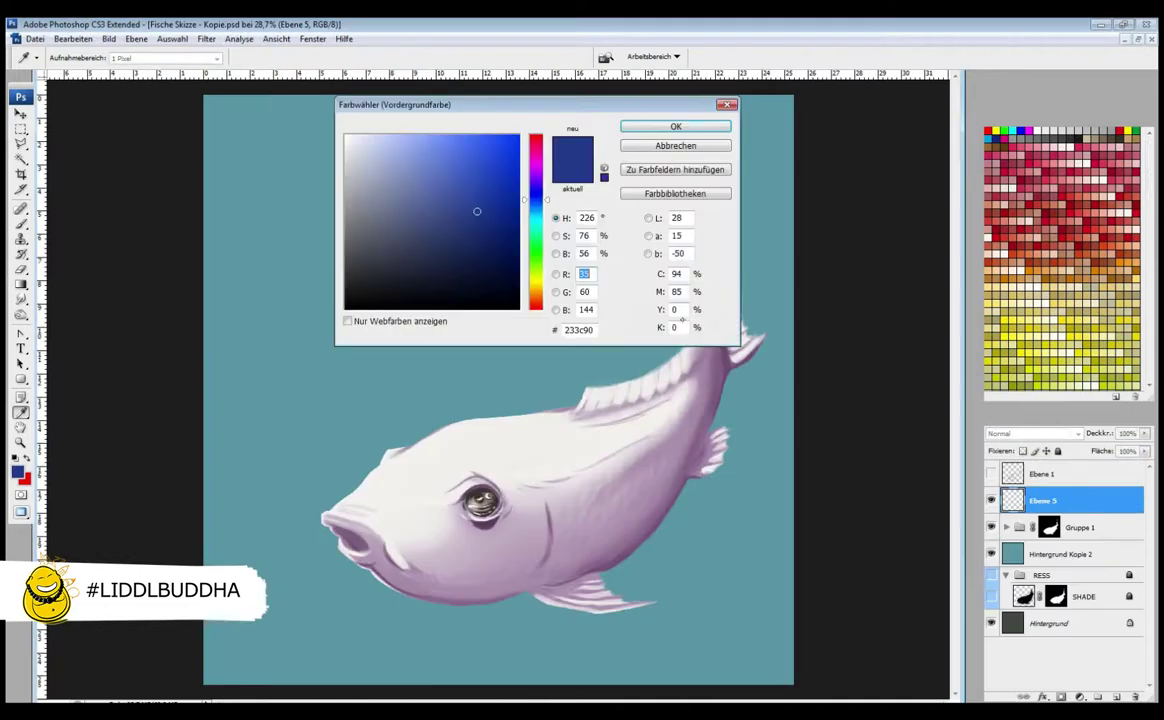
pyautogui.click(538, 299)
pyautogui.click(17, 470)
pyautogui.press('Return')
# Consult the koi references in Windows-Fotoanzeige and paint red splatter patches above the fish on Ebene 5 with a 662 px brush at 100% opacity
pyautogui.hotkey('alt', 'Tab')
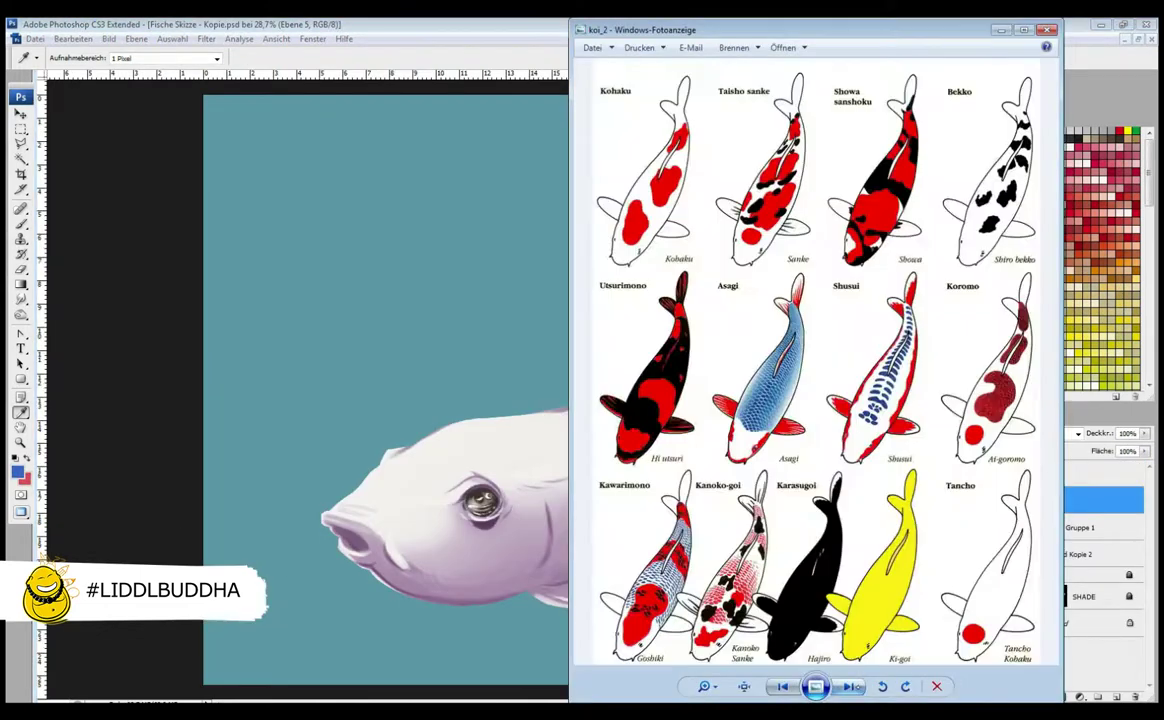
pyautogui.click(849, 686)
pyautogui.click(849, 686)
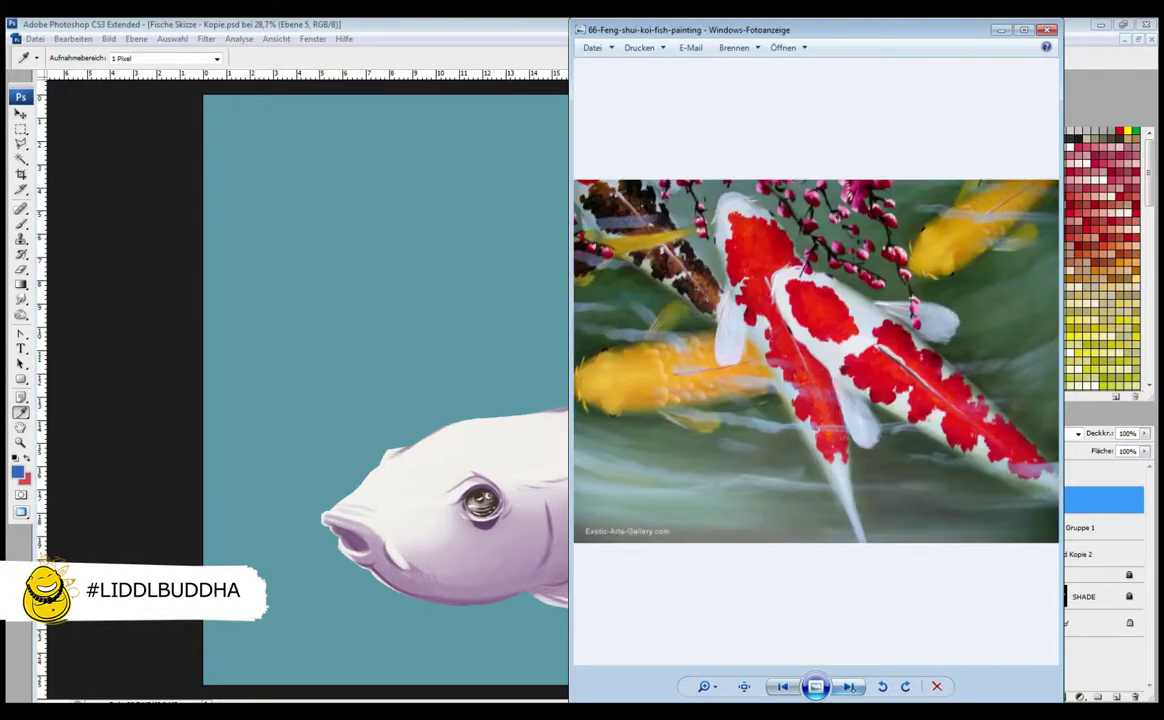
pyautogui.hotkey('alt', 'Tab')
pyautogui.press('b')
pyautogui.rightClick(552, 472)
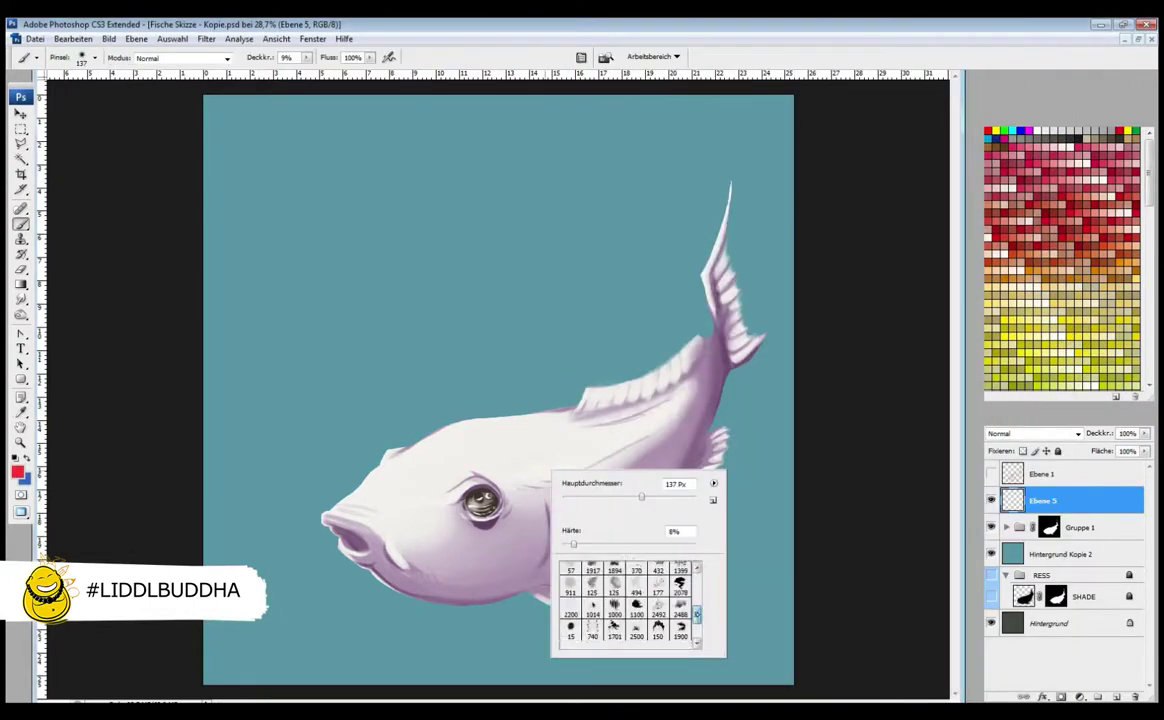
pyautogui.press('Return')
pyautogui.press('0')
pyautogui.moveTo(455, 304); pyautogui.dragTo(600, 282)
pyautogui.press('F5')
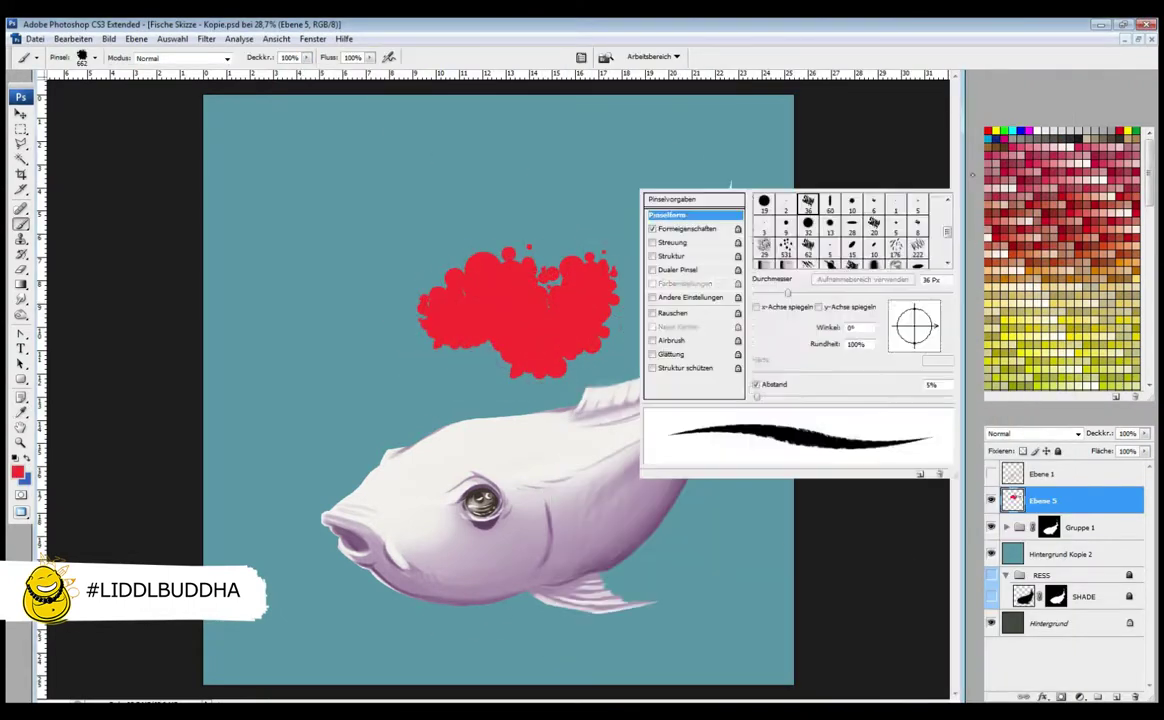
pyautogui.press('F5')
pyautogui.click(700, 280)
pyautogui.click(430, 330)
# Switch to a round brush and set a near-black foreground colour for the dark koi markings
pyautogui.rightClick(667, 428)
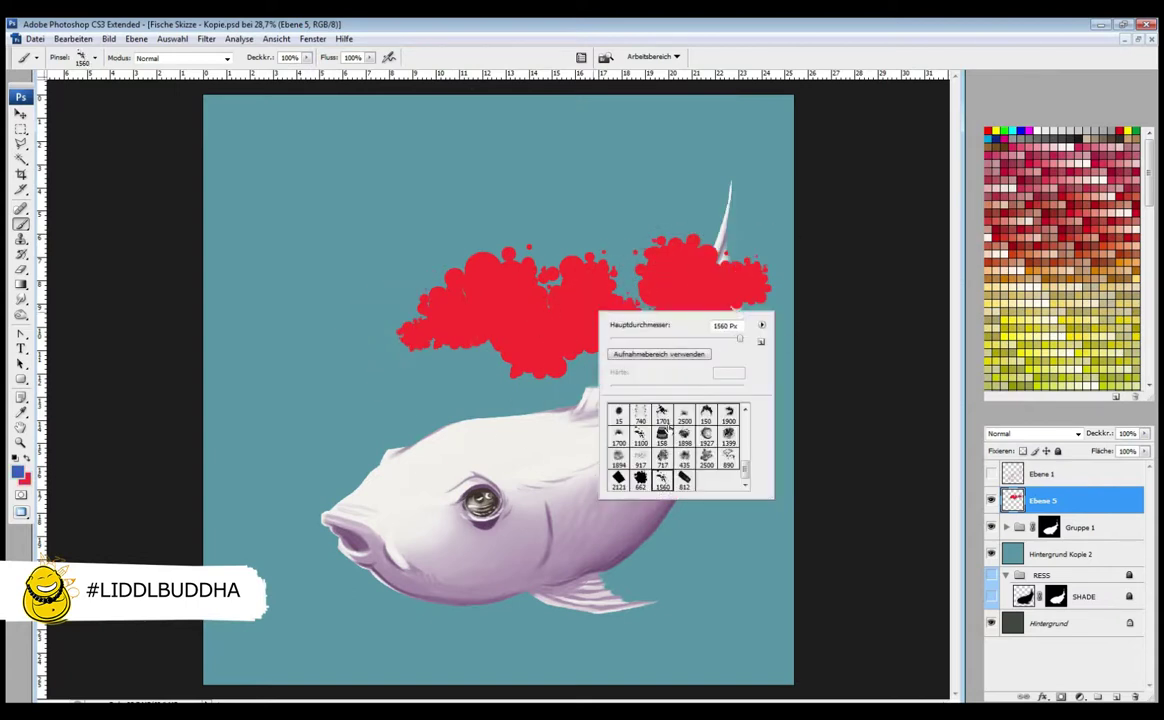
pyautogui.click(618, 412)
pyautogui.press('i')
pyautogui.click(478, 503)
pyautogui.click(17, 472)
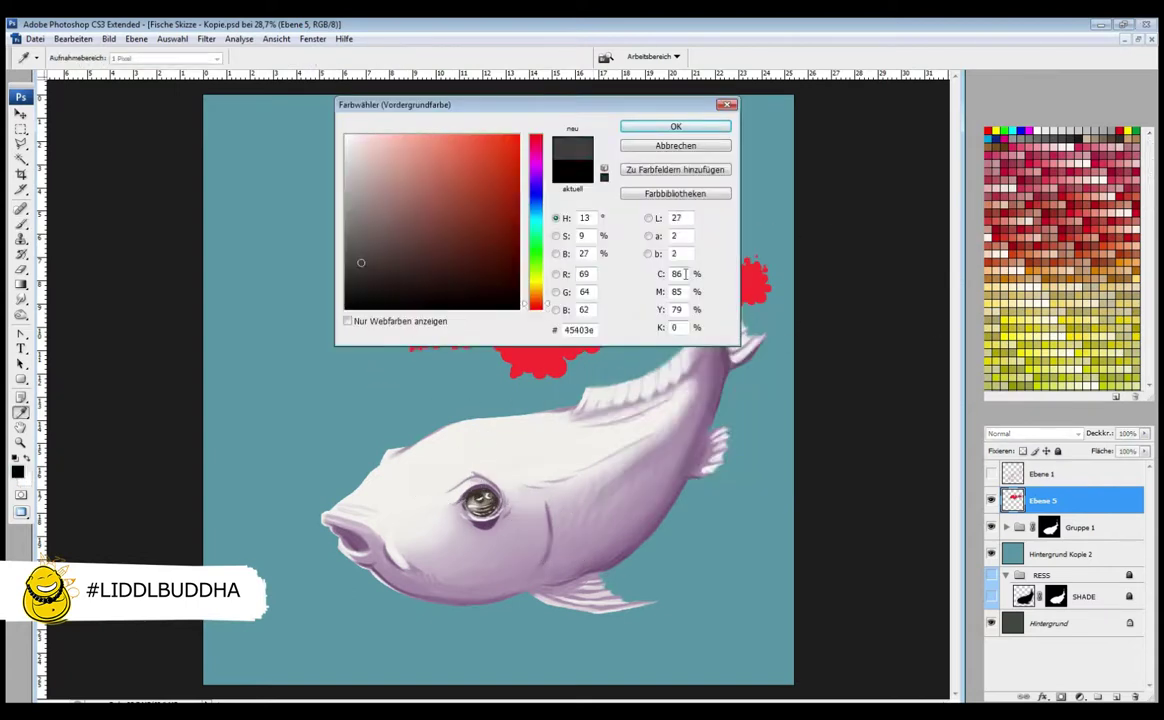
pyautogui.click(431, 268)
pyautogui.press('Return')
pyautogui.press('b')
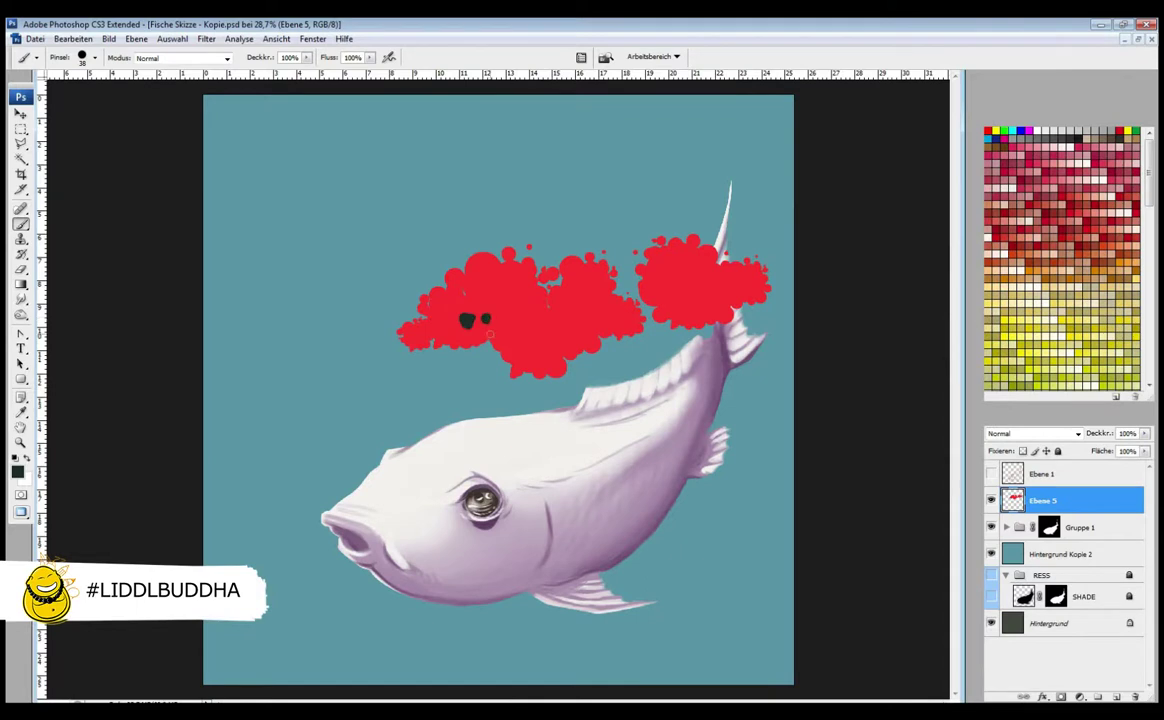
# Paint clusters of near-black spots over the red splatter patches on Ebene 5 with a brush enlarged to 110 px
pyautogui.press(']')
pyautogui.press(']')
pyautogui.press(']')
pyautogui.press(']')
pyautogui.press(']')
pyautogui.press(']')
pyautogui.moveTo(533, 298)
pyautogui.mouseDown()
pyautogui.moveTo(501, 348)
pyautogui.moveTo(490, 328)
pyautogui.moveTo(548, 353)
pyautogui.moveTo(652, 316)
pyautogui.moveTo(645, 338)
pyautogui.moveTo(650, 302)
pyautogui.moveTo(707, 270)
pyautogui.moveTo(735, 290)
pyautogui.moveTo(661, 241)
pyautogui.moveTo(685, 238)
pyautogui.moveTo(626, 276)
pyautogui.moveTo(648, 266)
pyautogui.moveTo(660, 311)
pyautogui.moveTo(762, 298)
pyautogui.mouseUp()
pyautogui.click(662, 242)
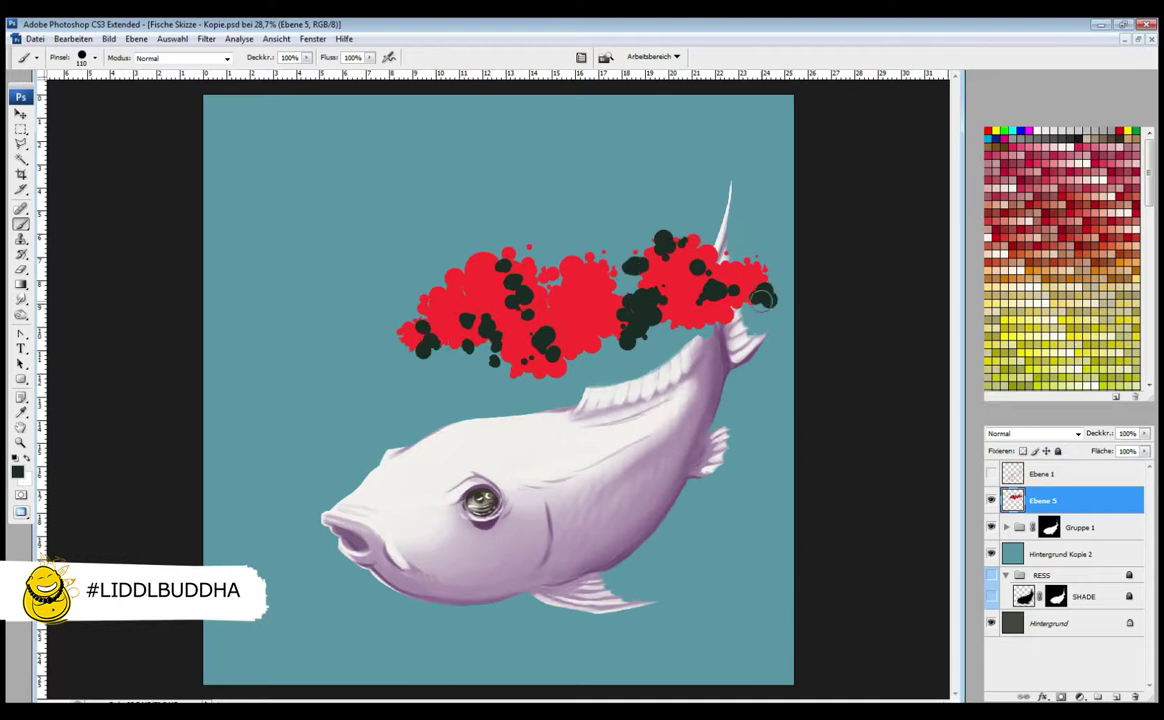
# Move the red and black markings onto the fish and warp them to follow the curve of its back
pyautogui.hotkey('ctrl', 't')
pyautogui.moveTo(590, 300); pyautogui.dragTo(590, 415)
pyautogui.rightClick(670, 400)
pyautogui.click(690, 444)
pyautogui.moveTo(320, 510); pyautogui.dragTo(350, 424)
pyautogui.click(538, 57)
pyautogui.moveTo(560, 400); pyautogui.dragTo(588, 481)
pyautogui.press('Return')
# Mask Ebene 5 to the fish silhouette and set its blend mode to Multiplizieren
pyautogui.press('b')
pyautogui.click(1061, 697)
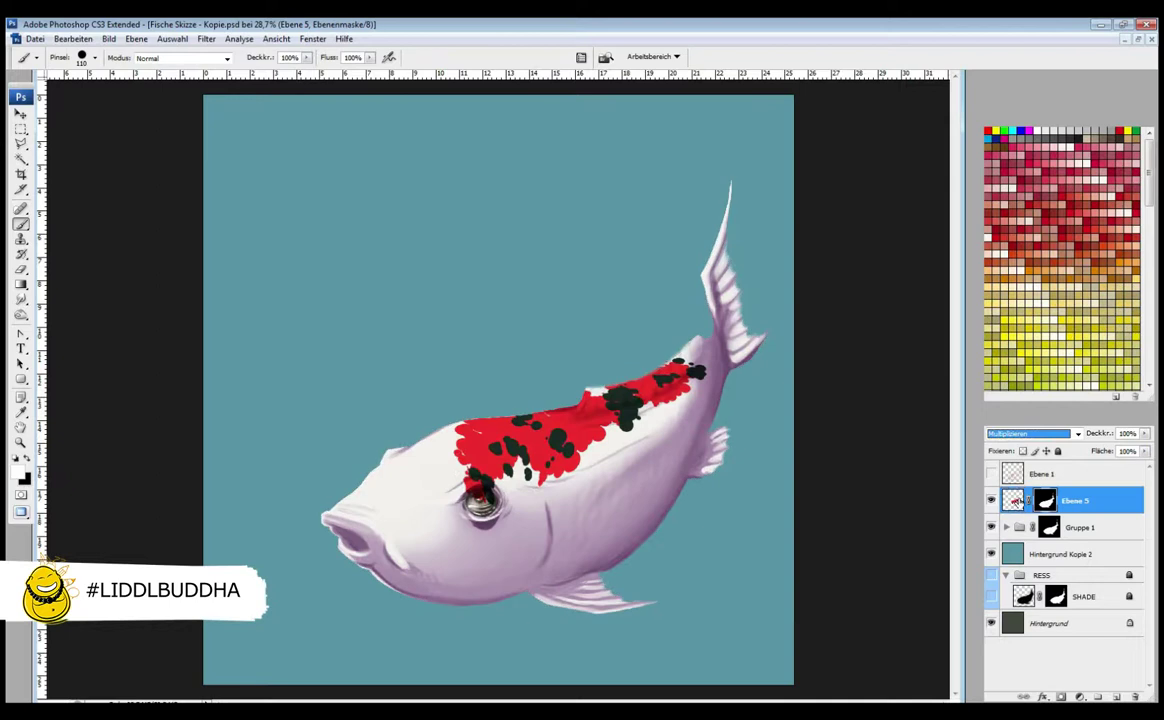
pyautogui.hotkey('ctrl', '`')
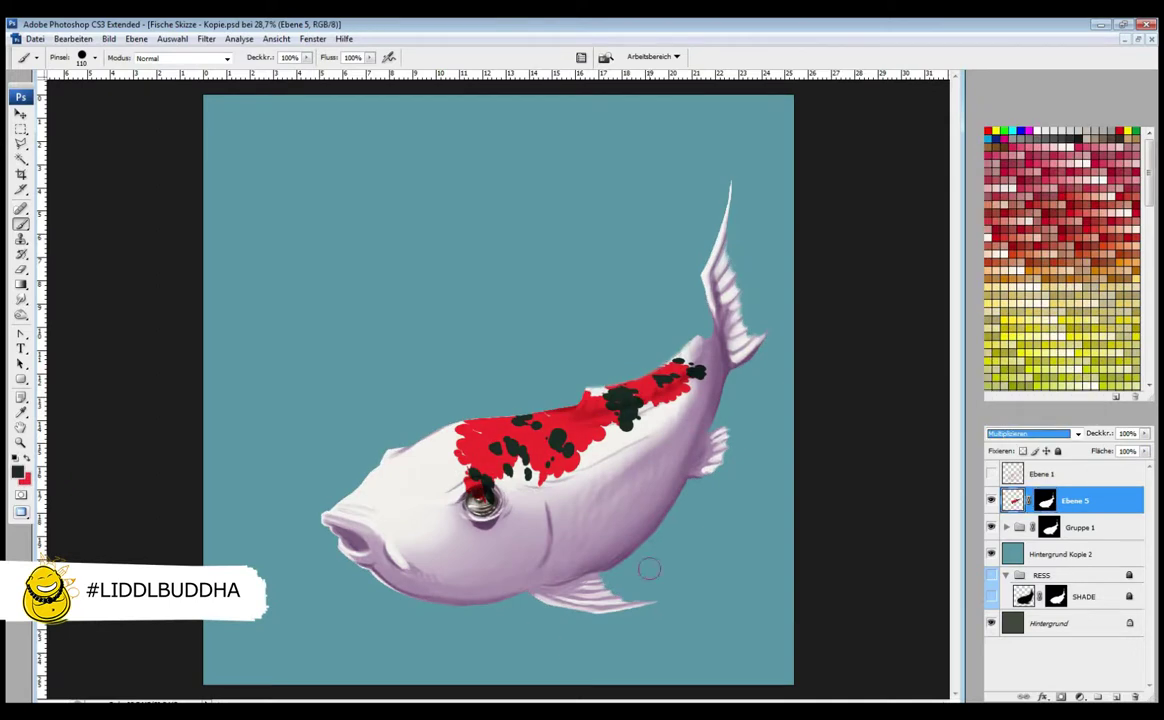
# Paint black dots on the forehead and red streaks with black spots down the cheek and flank on Ebene 5
pyautogui.click(433, 453)
pyautogui.press('x')
pyautogui.moveTo(521, 488); pyautogui.dragTo(521, 515)
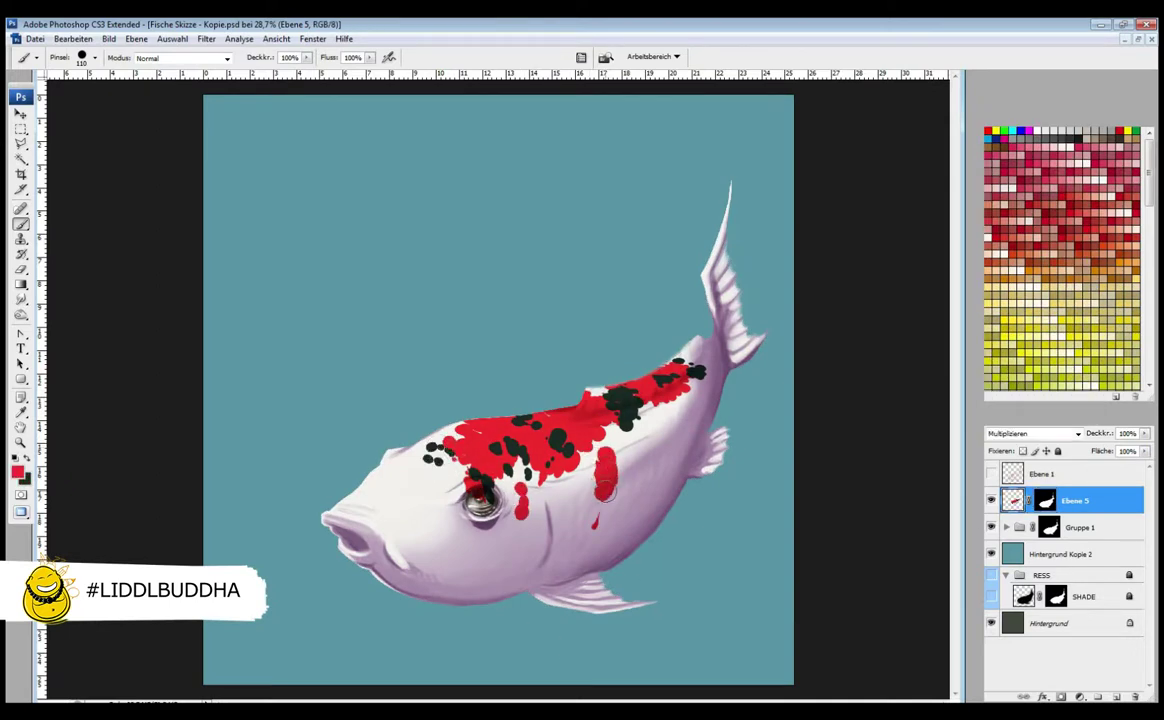
pyautogui.moveTo(625, 432); pyautogui.dragTo(597, 522)
pyautogui.moveTo(651, 413); pyautogui.dragTo(680, 440)
pyautogui.press('x')
pyautogui.moveTo(690, 385)
pyautogui.mouseDown()
pyautogui.moveTo(610, 490)
pyautogui.moveTo(545, 505)
pyautogui.moveTo(485, 575)
pyautogui.mouseUp()
pyautogui.press('x')
# Mask the markings away from the eye on Ebene 5's layer mask, then return to the layer's artwork
pyautogui.hotkey('ctrl', '\\')
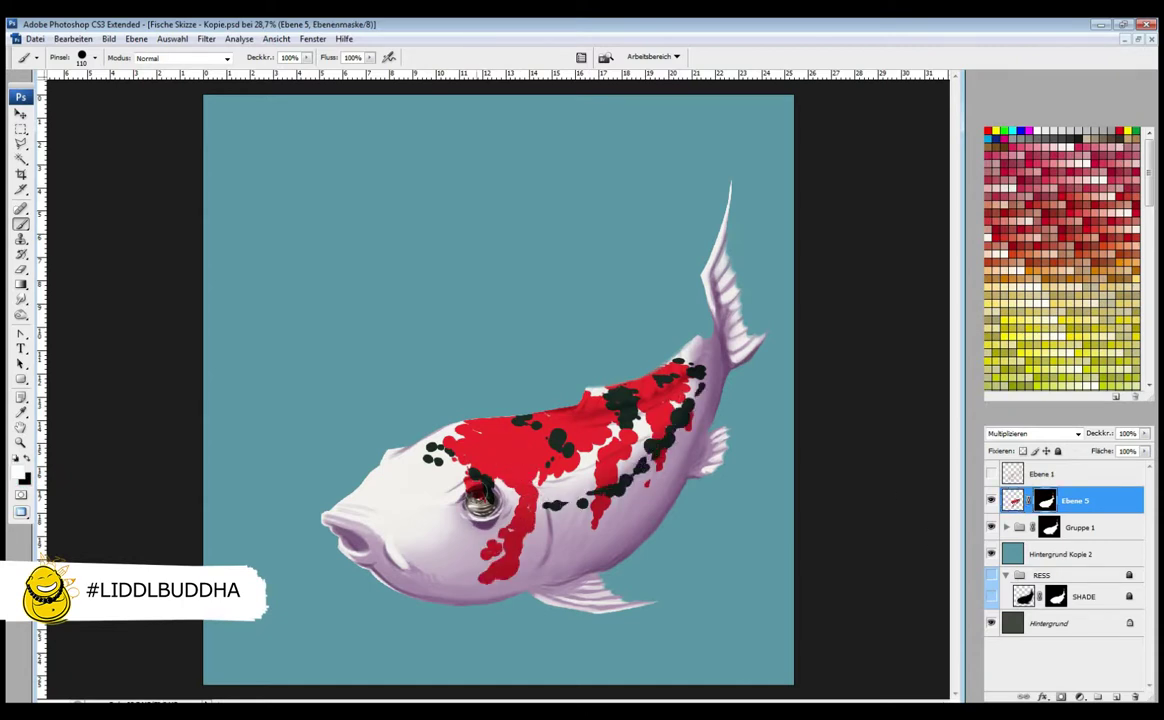
pyautogui.rightClick(493, 568)
pyautogui.press('Escape')
pyautogui.hotkey('ctrl', '~')
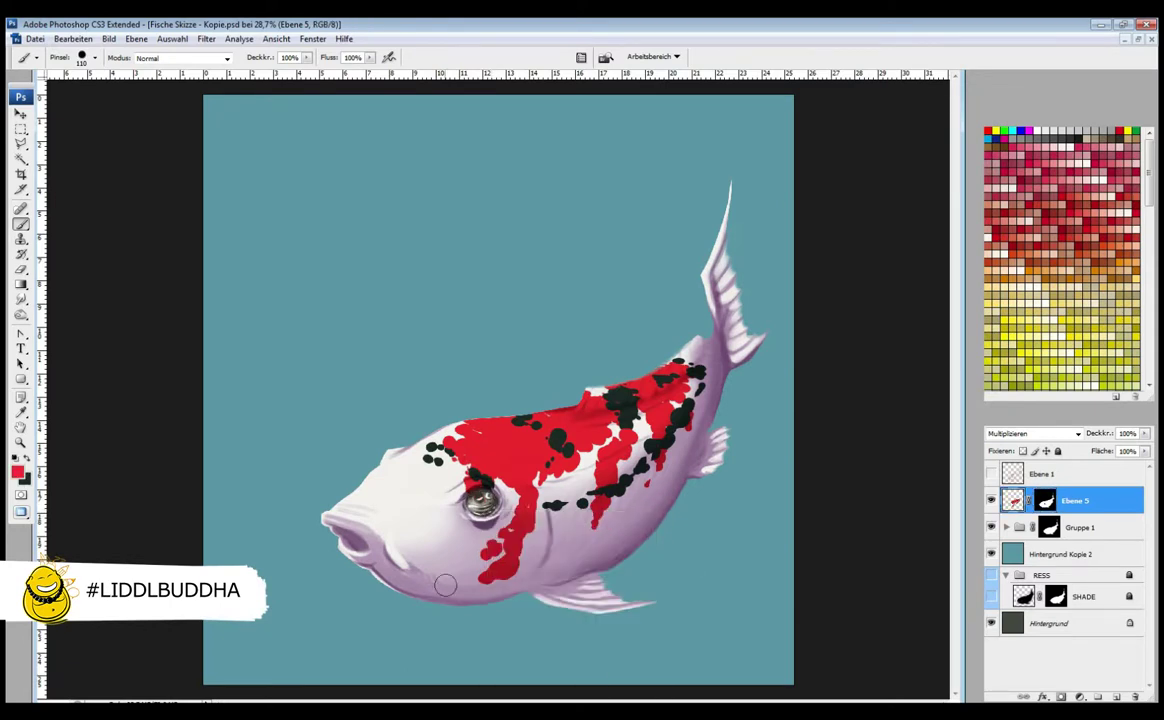
# Add red spots to the snout and clear the markings from the dorsal fin with the 110 px brush
pyautogui.click(398, 485)
pyautogui.click(381, 496)
pyautogui.rightClick(440, 465)
pyautogui.press('Escape')
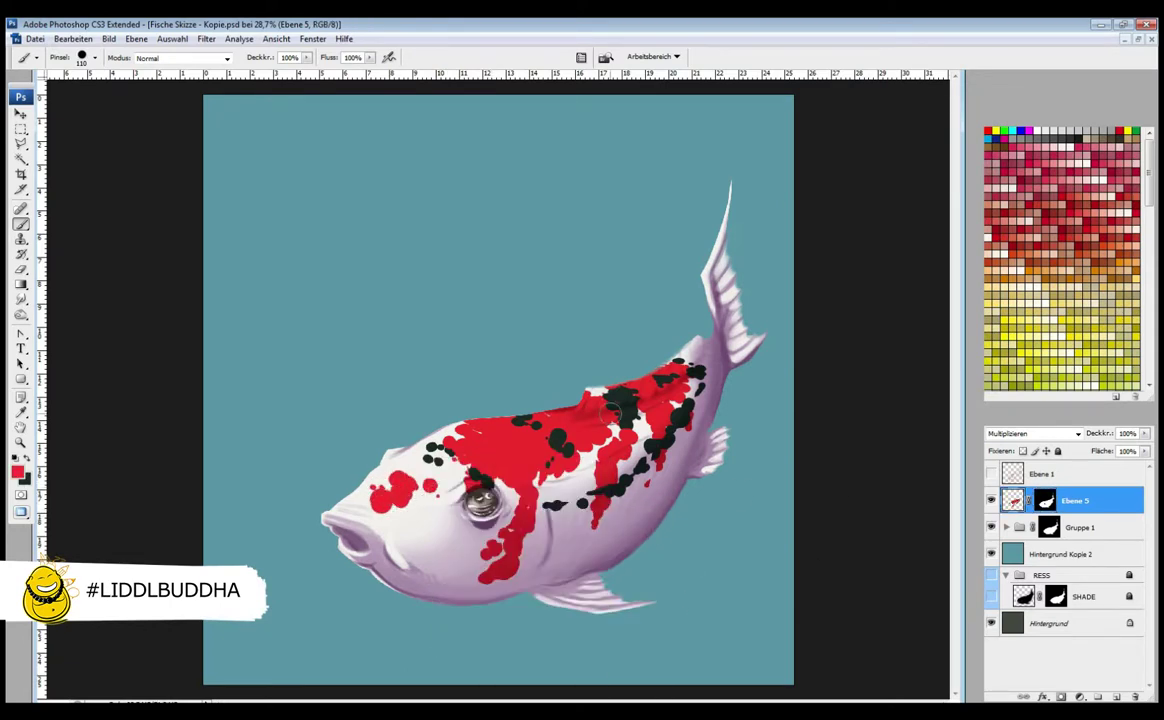
pyautogui.press('x')
pyautogui.moveTo(598, 402); pyautogui.dragTo(645, 382)
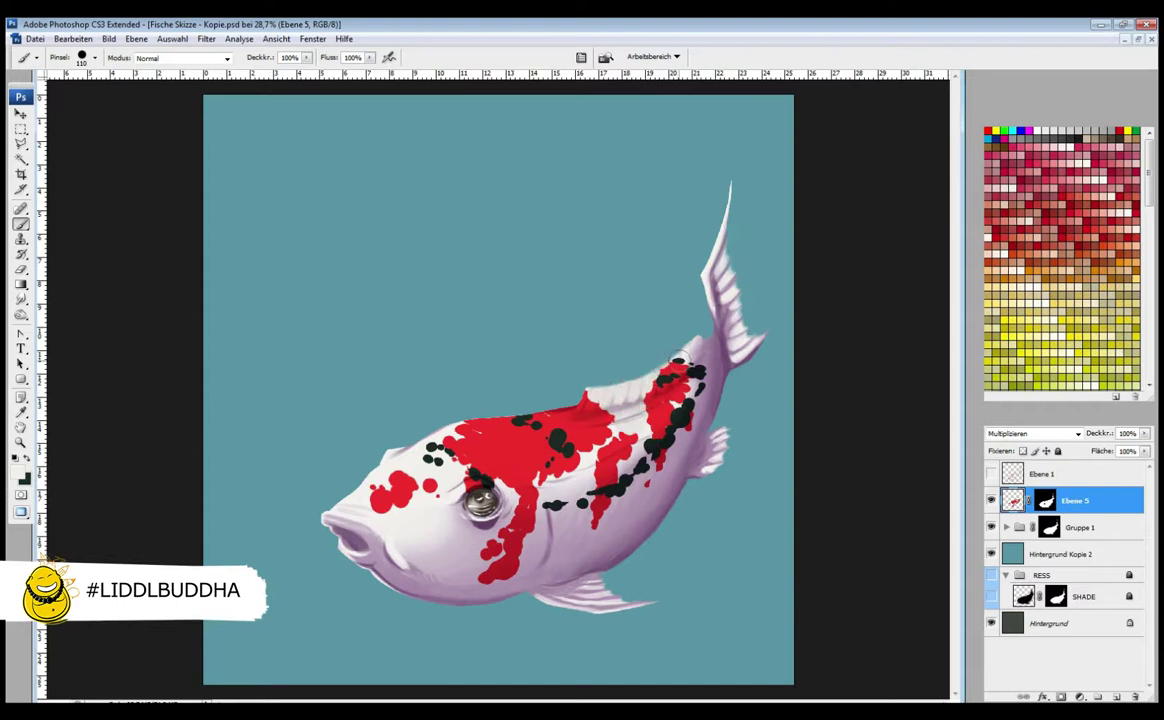
pyautogui.press('x')
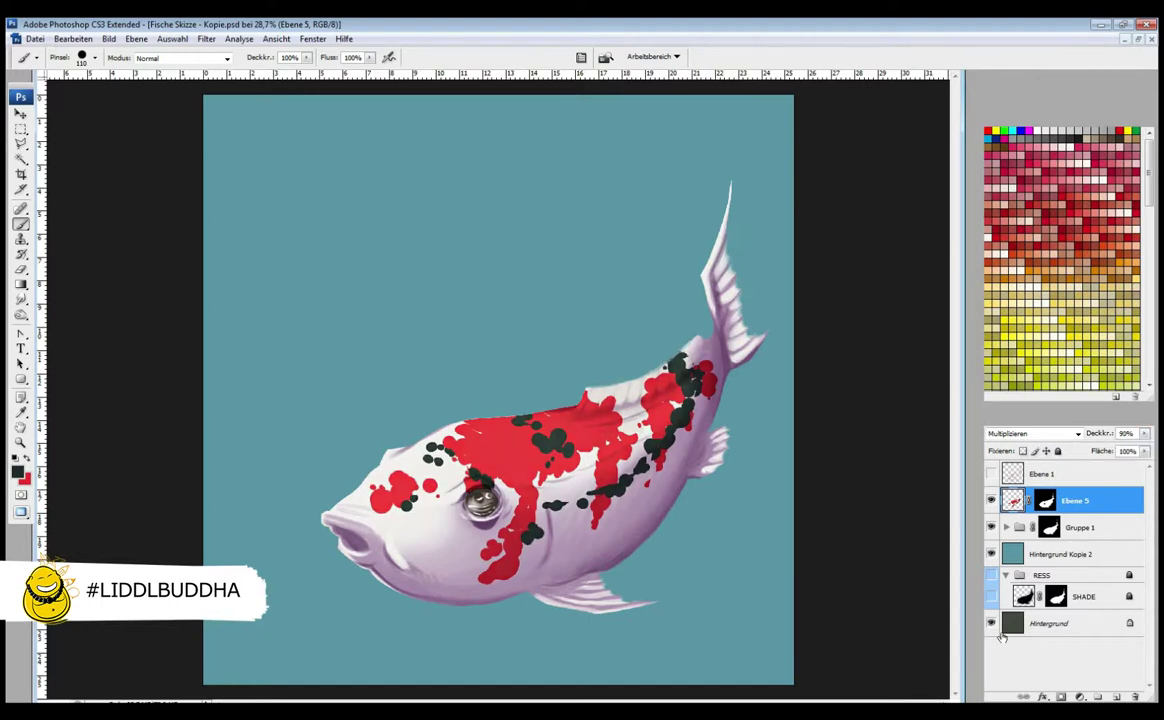
# Duplicate Ebene 5 at 90% opacity, hide the original and smudge the copy's back markings with a 380 px brush at 100% strength
pyautogui.hotkey('ctrl', 'j')
pyautogui.press('r')
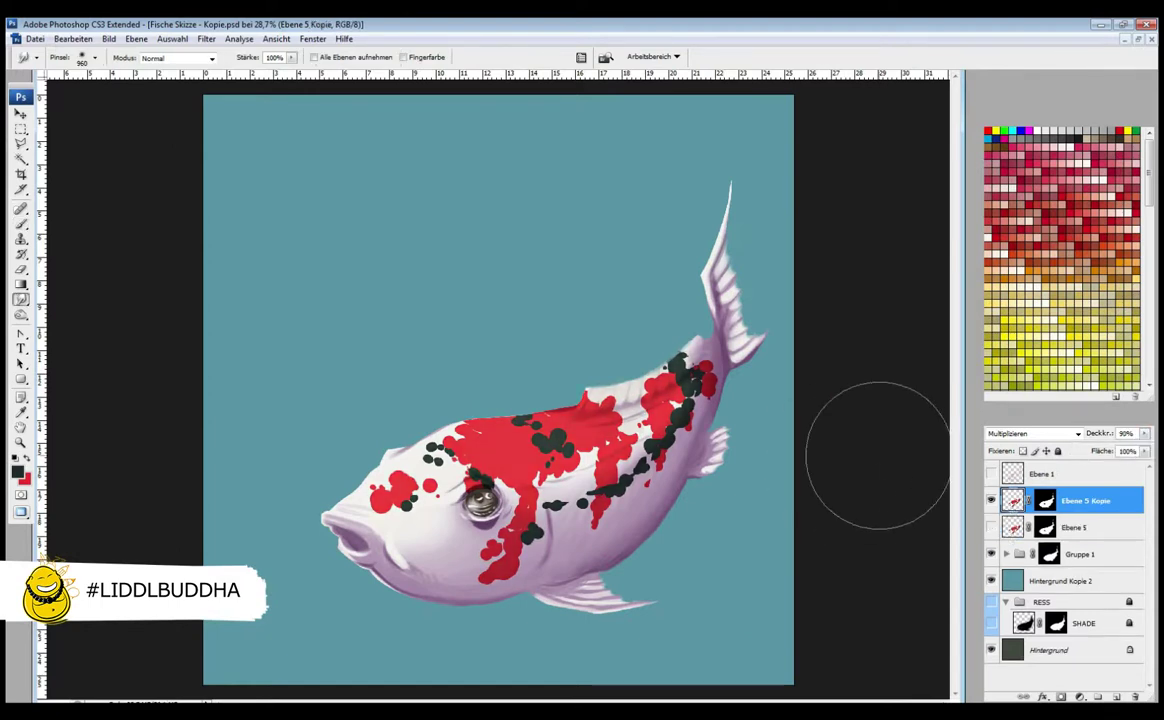
pyautogui.rightClick(700, 365)
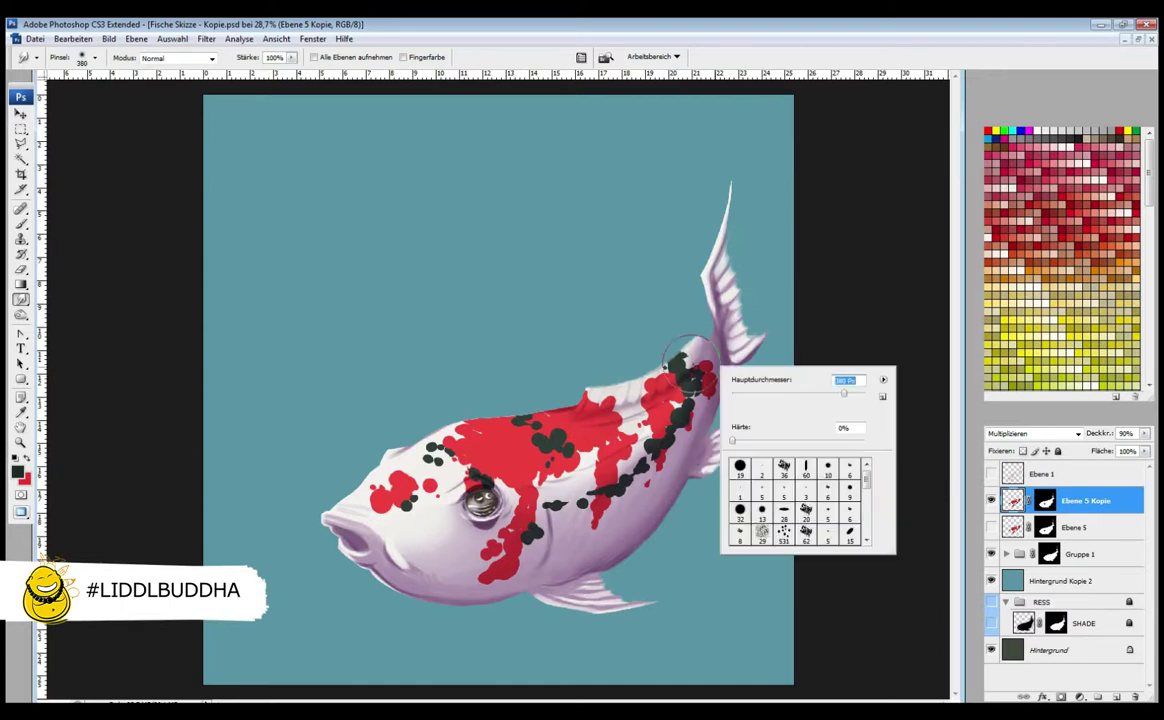
pyautogui.press('Return')
pyautogui.moveTo(605, 415); pyautogui.dragTo(640, 440)
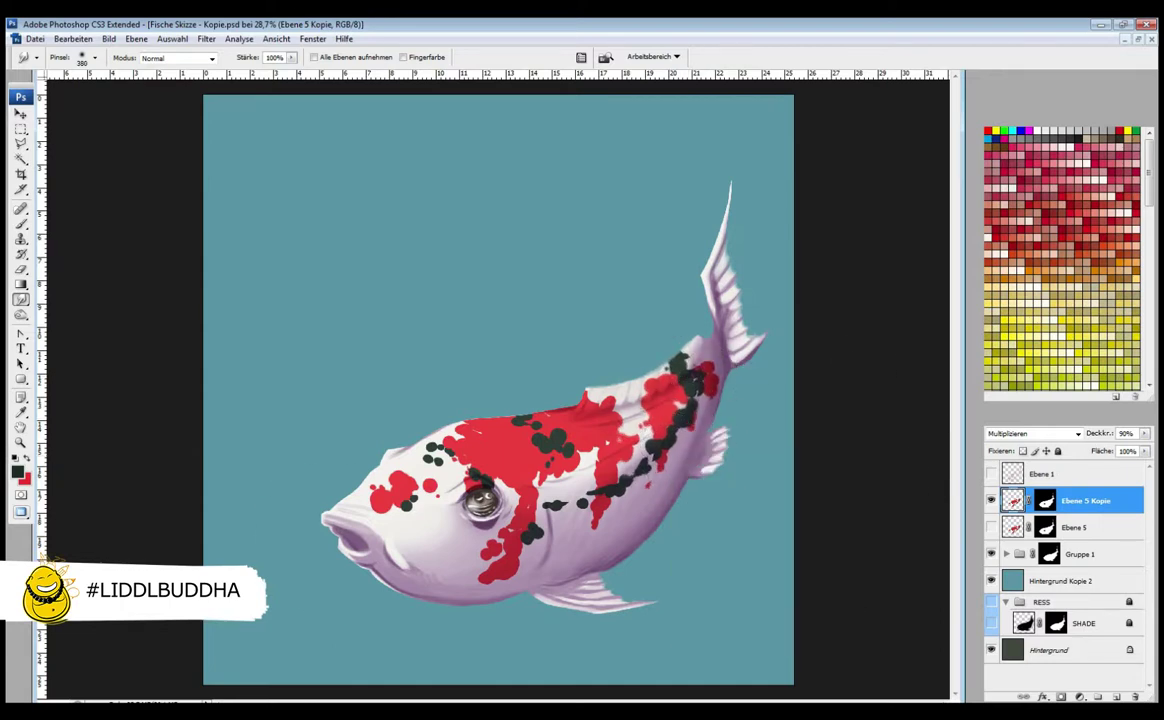
# Duplicate the markings layer, empty the new copy and name the three layers TEX 02, TEX 01 and TEX 00, showing only TEX 02
pyautogui.hotkey('ctrl', 'j')
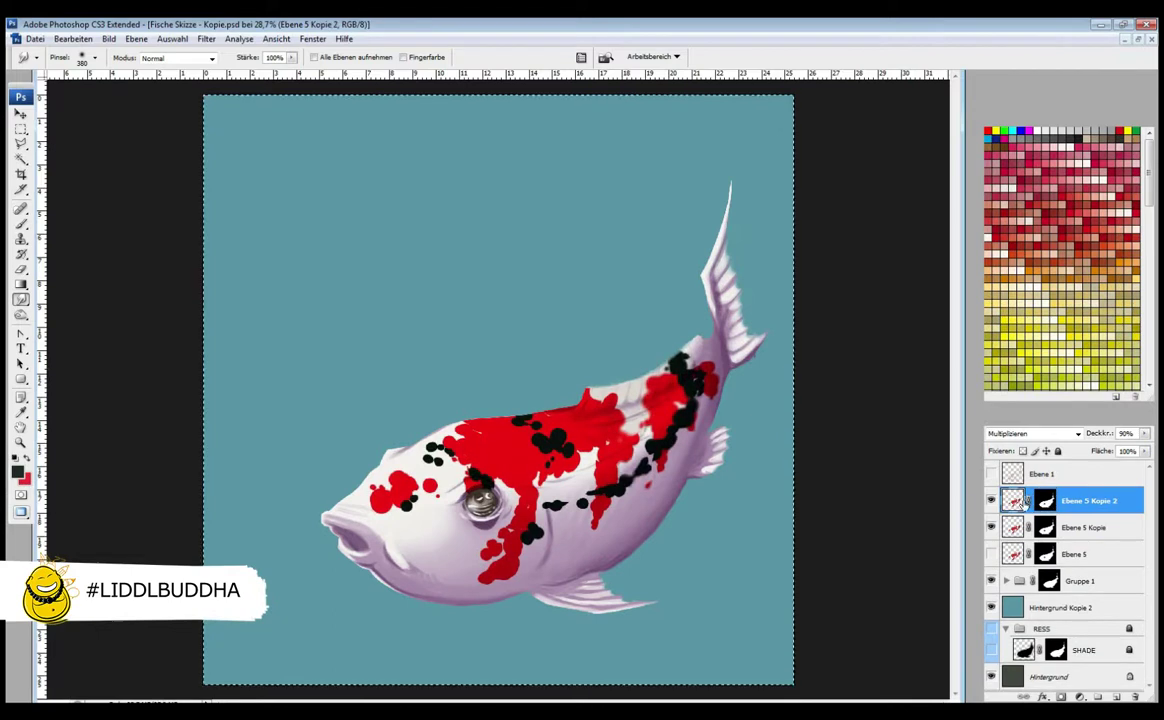
pyautogui.doubleClick(1086, 527)
pyautogui.write('TEX 01')
pyautogui.hotkey('shift', 'Tab')
pyautogui.write('TEX 02')
pyautogui.press('Tab')
pyautogui.press('Tab')
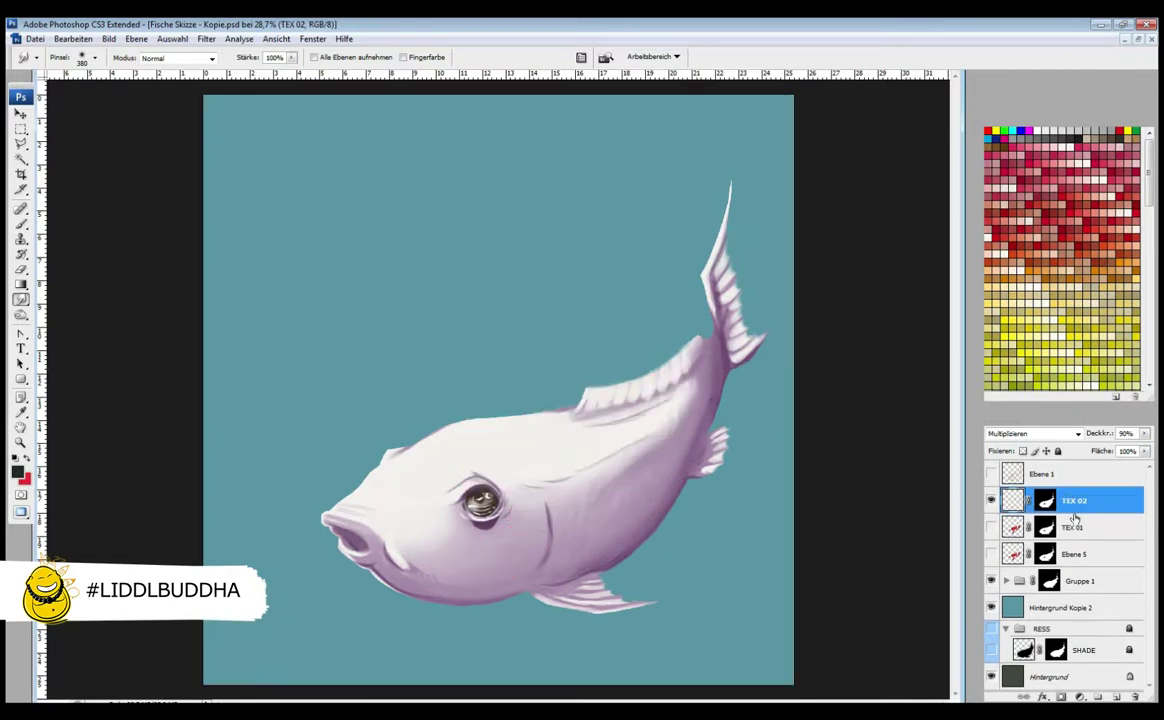
pyautogui.write('TEX 00')
pyautogui.click(1075, 500)
# Try small blue scale marks along the back on TEX 02 with a 56 px brush while consulting the koi reference photos
pyautogui.press('b')
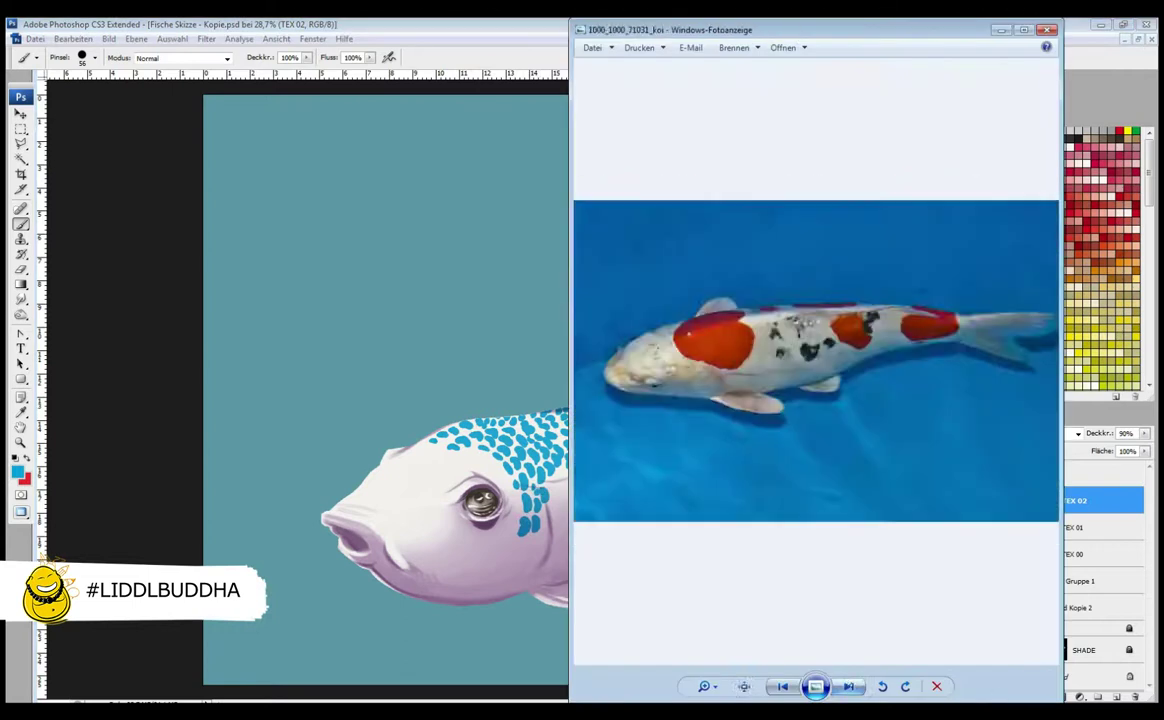
pyautogui.press('Right')
pyautogui.press('Right')
pyautogui.press('Right')
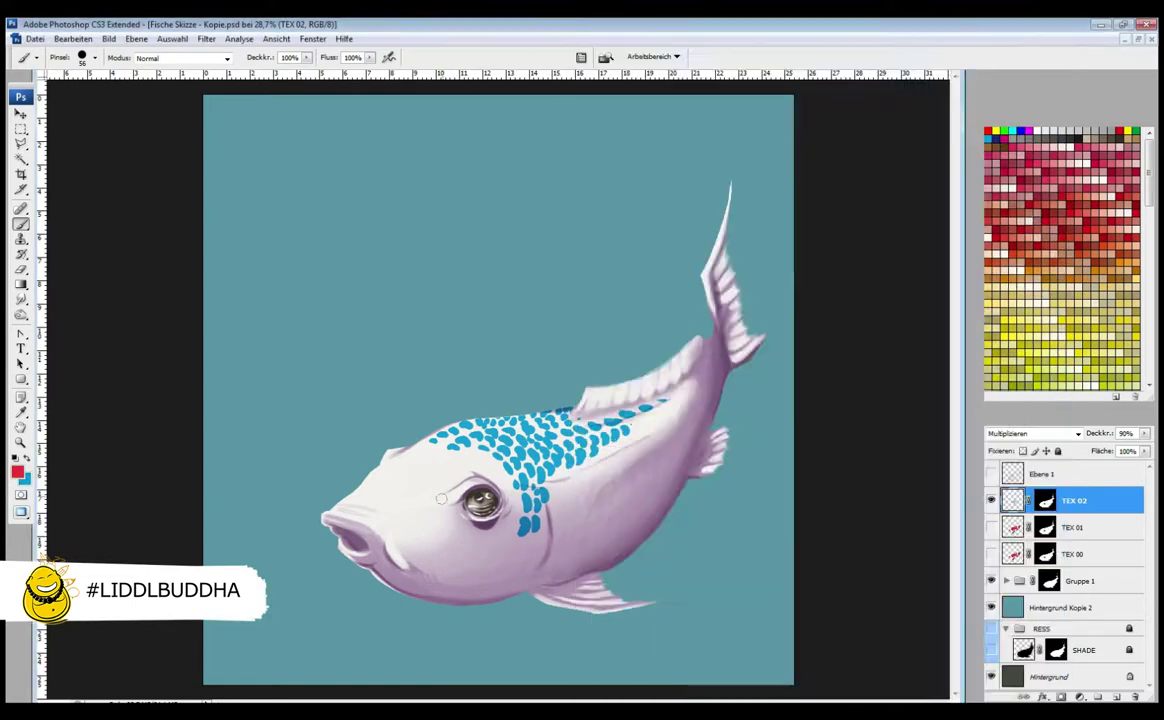
pyautogui.moveTo(368, 488); pyautogui.dragTo(475, 430)
pyautogui.moveTo(400, 465)
pyautogui.mouseDown()
pyautogui.moveTo(470, 440)
pyautogui.moveTo(500, 458)
pyautogui.mouseUp()
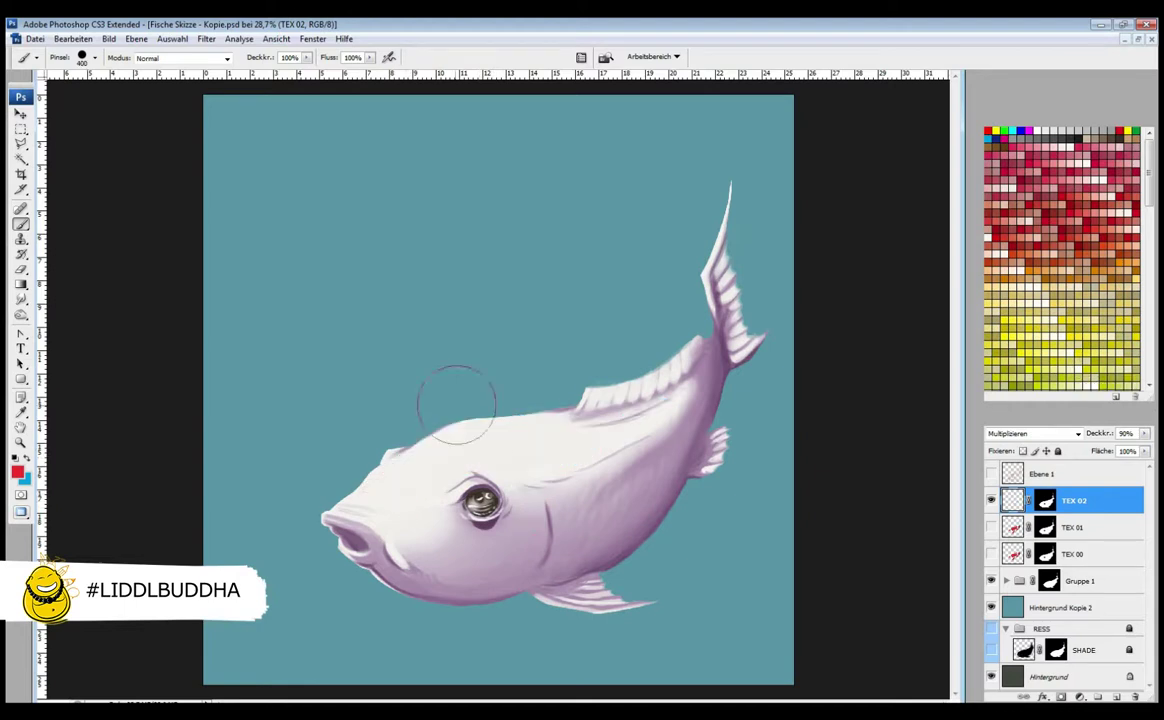
# Paint a broad red band along the back with stripes down the flank and forehead spots on TEX 02, using a 191 px brush
pyautogui.moveTo(455, 428); pyautogui.dragTo(575, 505)
pyautogui.rightClick(638, 514)
pyautogui.moveTo(560, 416)
pyautogui.mouseDown()
pyautogui.moveTo(617, 525)
pyautogui.moveTo(652, 405)
pyautogui.moveTo(672, 420)
pyautogui.moveTo(652, 480)
pyautogui.moveTo(562, 465)
pyautogui.moveTo(627, 550)
pyautogui.moveTo(685, 423)
pyautogui.mouseUp()
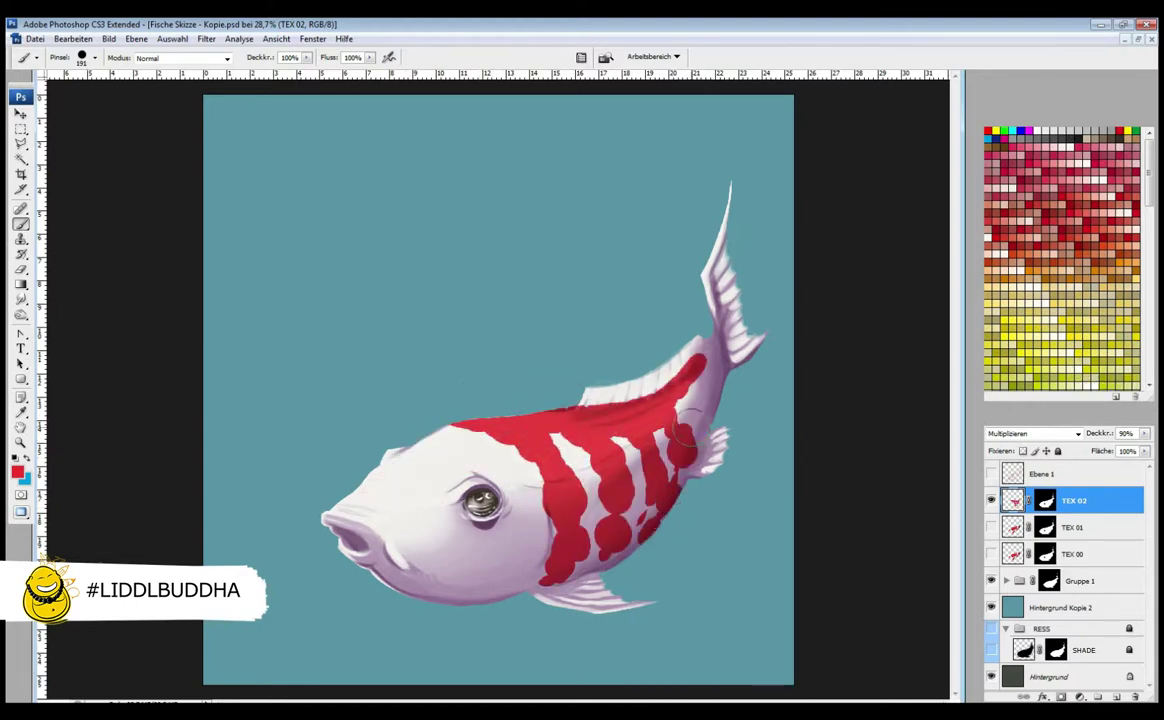
pyautogui.moveTo(390, 475); pyautogui.dragTo(497, 440)
# Try painting white over part of the red forehead spots
pyautogui.press('x')
pyautogui.moveTo(420, 485); pyautogui.dragTo(487, 478)
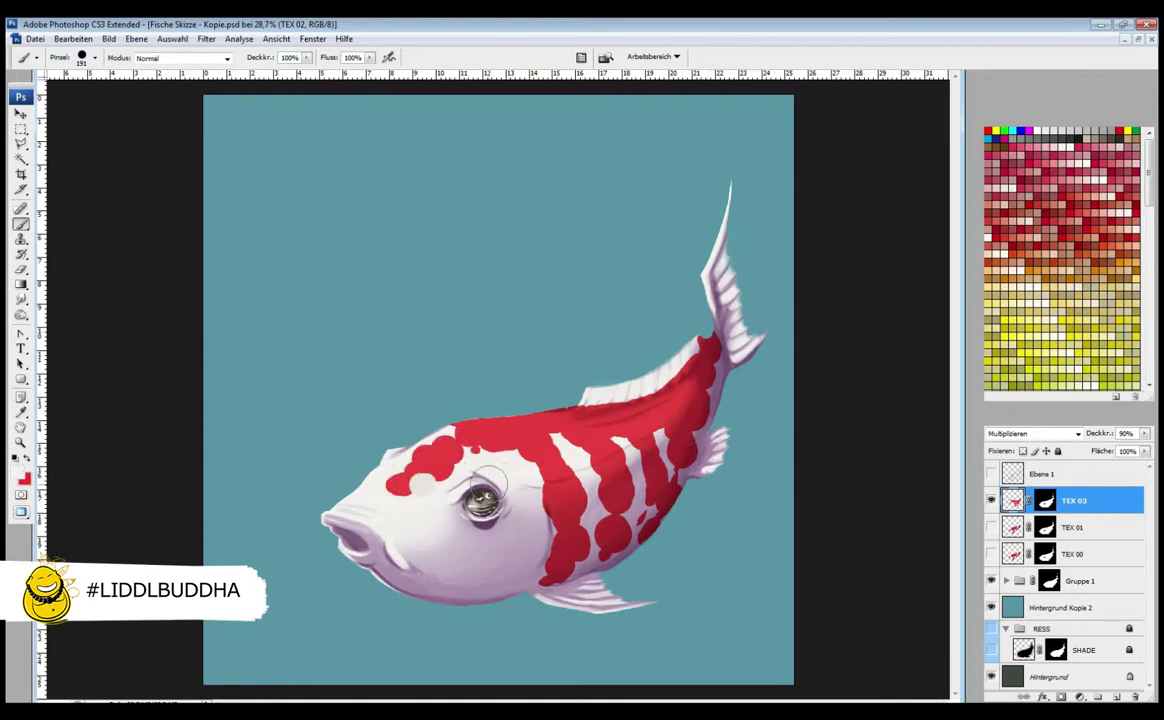
pyautogui.press('x')
# Set up a hard round eraser at 60 px and roughen the edges of the front red flank stripe
pyautogui.press('F5')
pyautogui.press('F5')
pyautogui.press('F5')
pyautogui.press('F5')
pyautogui.press('e')
pyautogui.press('F5')
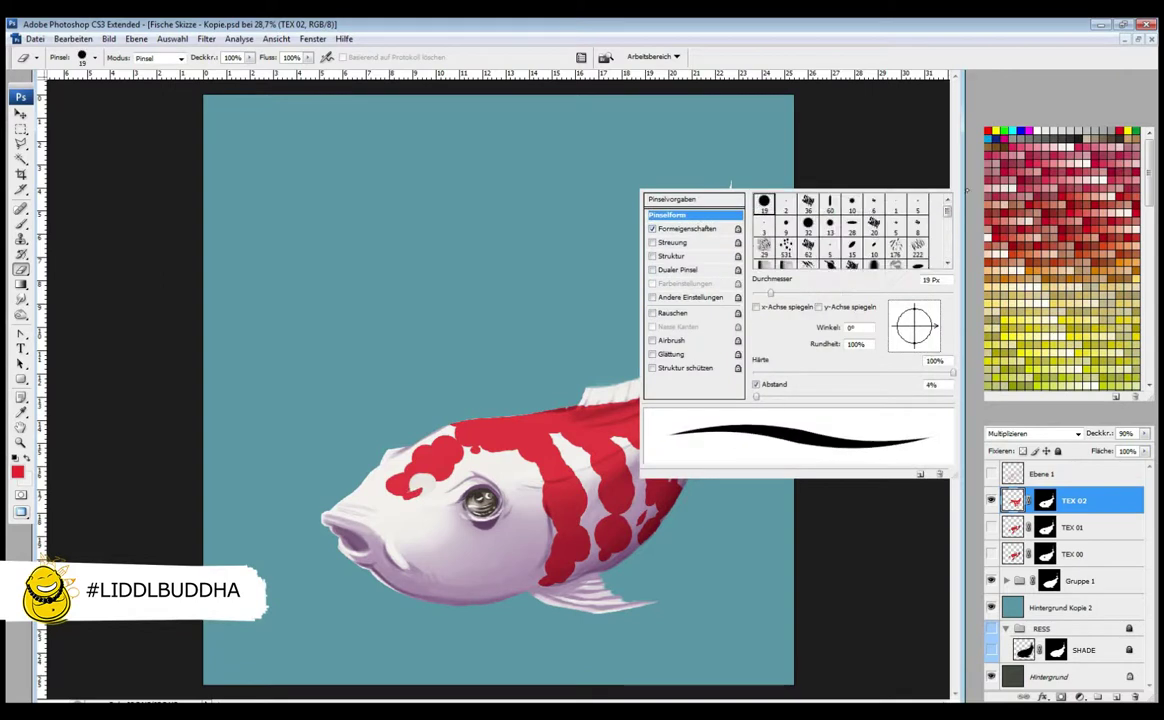
pyautogui.press('F5')
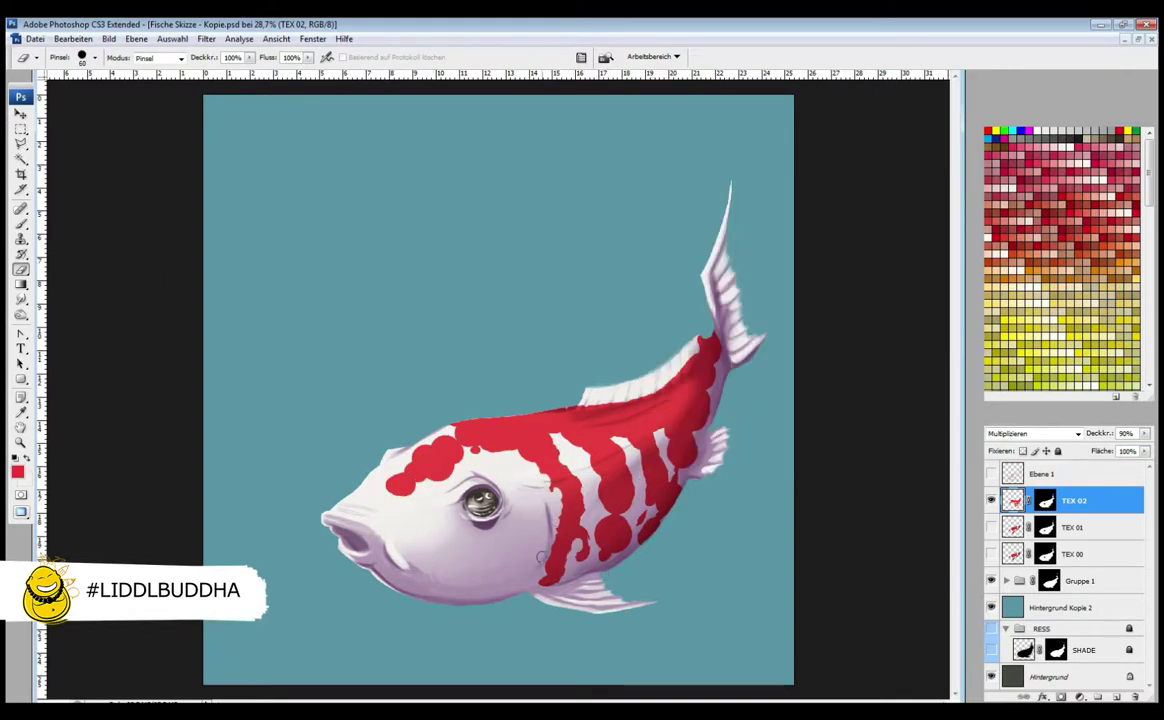
# Refine the flank stripes into irregular shapes and add small red blobs with a 54 px brush
pyautogui.press('b')
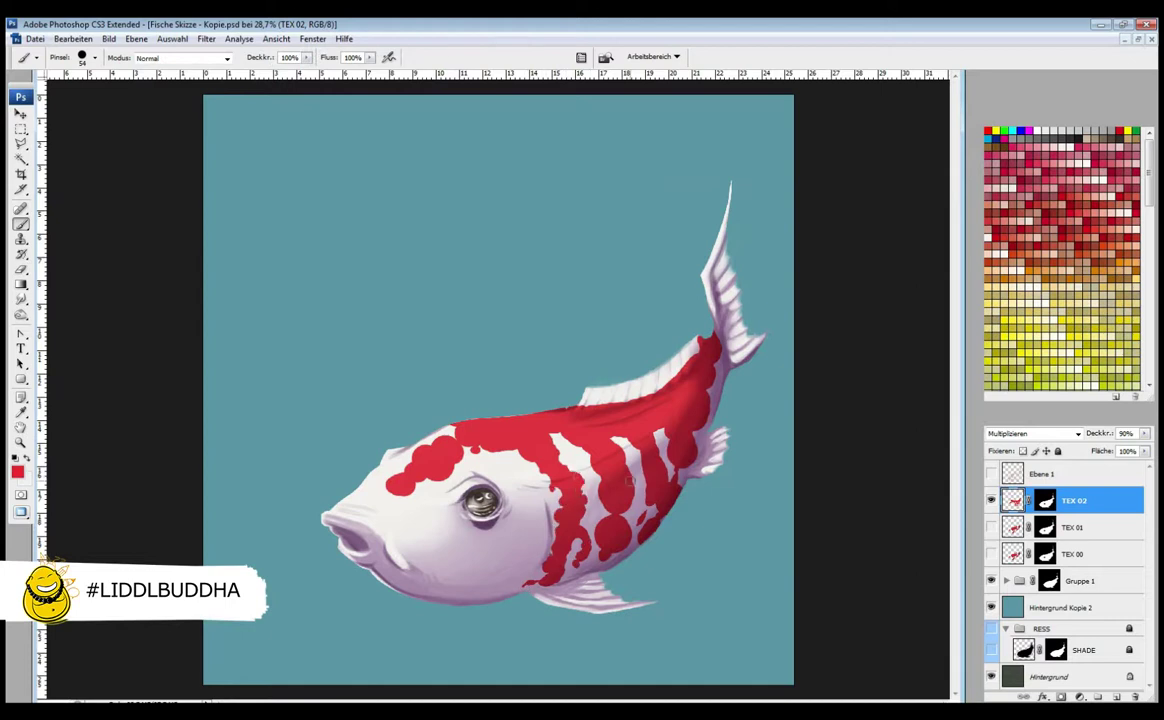
pyautogui.moveTo(548, 448)
pyautogui.mouseDown()
pyautogui.moveTo(562, 505)
pyautogui.moveTo(565, 400)
pyautogui.moveTo(568, 424)
pyautogui.mouseUp()
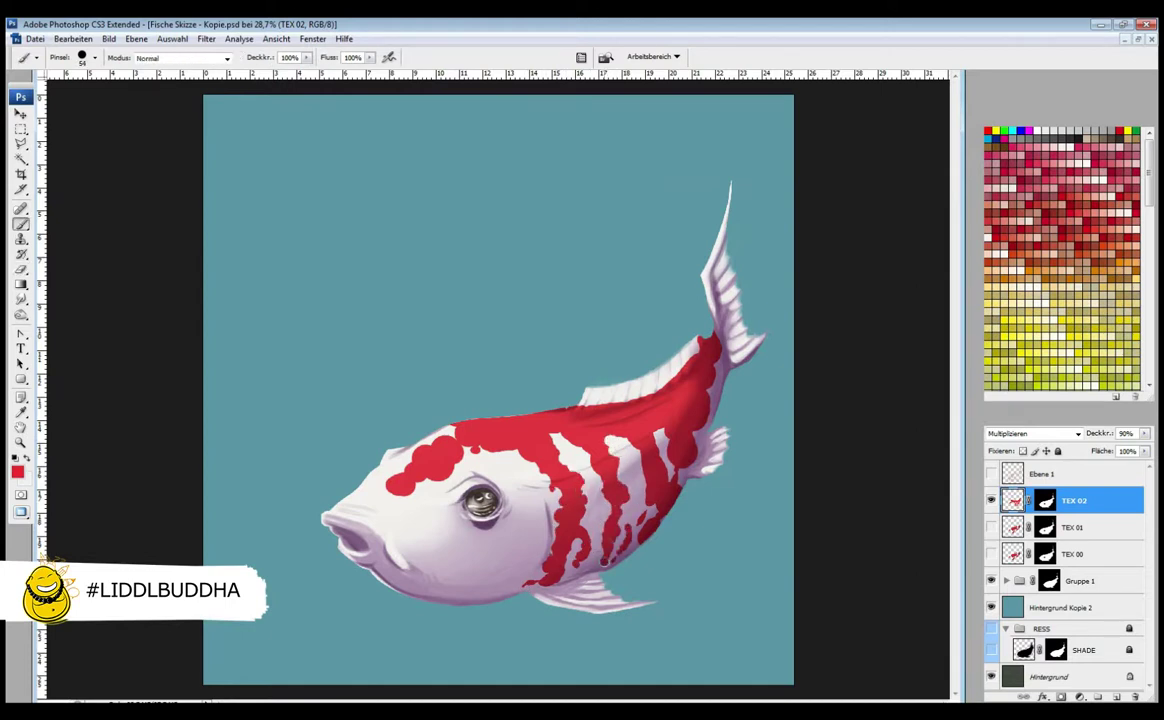
pyautogui.moveTo(618, 466)
pyautogui.mouseDown()
pyautogui.moveTo(590, 440)
pyautogui.moveTo(627, 434)
pyautogui.mouseUp()
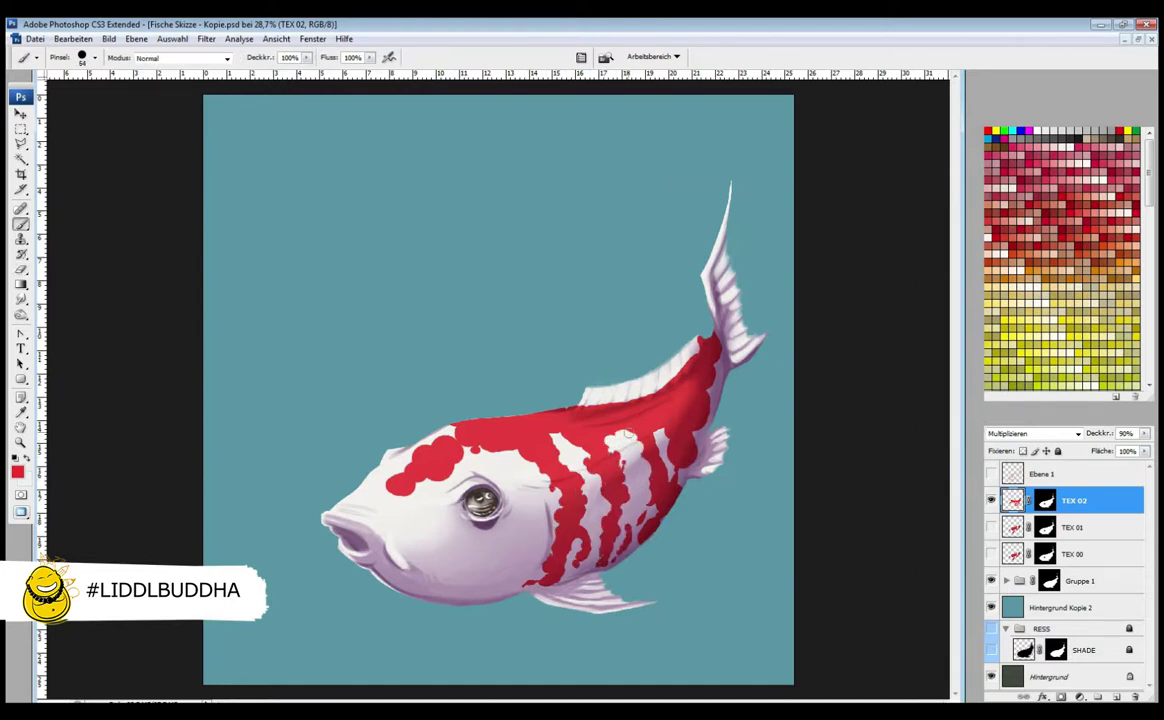
# Erase the large red forehead spots and paint smaller red flecks above the eye and patches on the belly
pyautogui.press('e')
pyautogui.moveTo(395, 455)
pyautogui.mouseDown()
pyautogui.moveTo(449, 429)
pyautogui.moveTo(451, 508)
pyautogui.mouseUp()
pyautogui.press('b')
pyautogui.moveTo(437, 453); pyautogui.dragTo(447, 438)
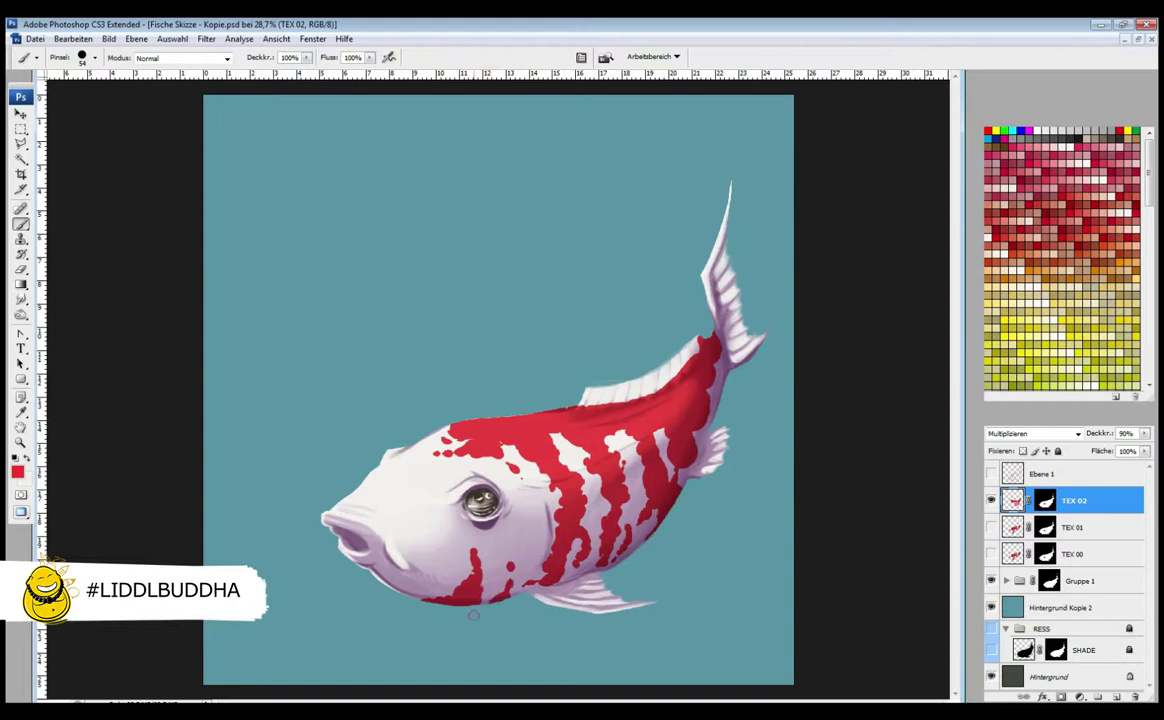
# Break up the red near the tail with erased gaps and extend the red pattern along the top of the head
pyautogui.press('e')
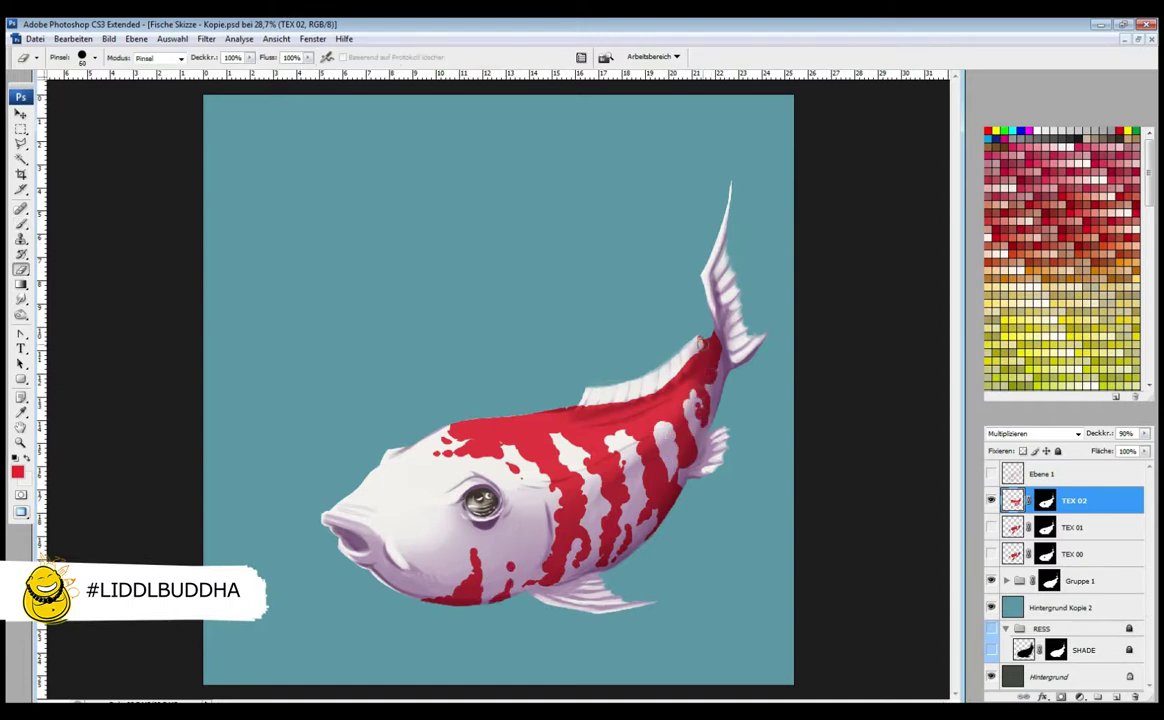
pyautogui.press('b')
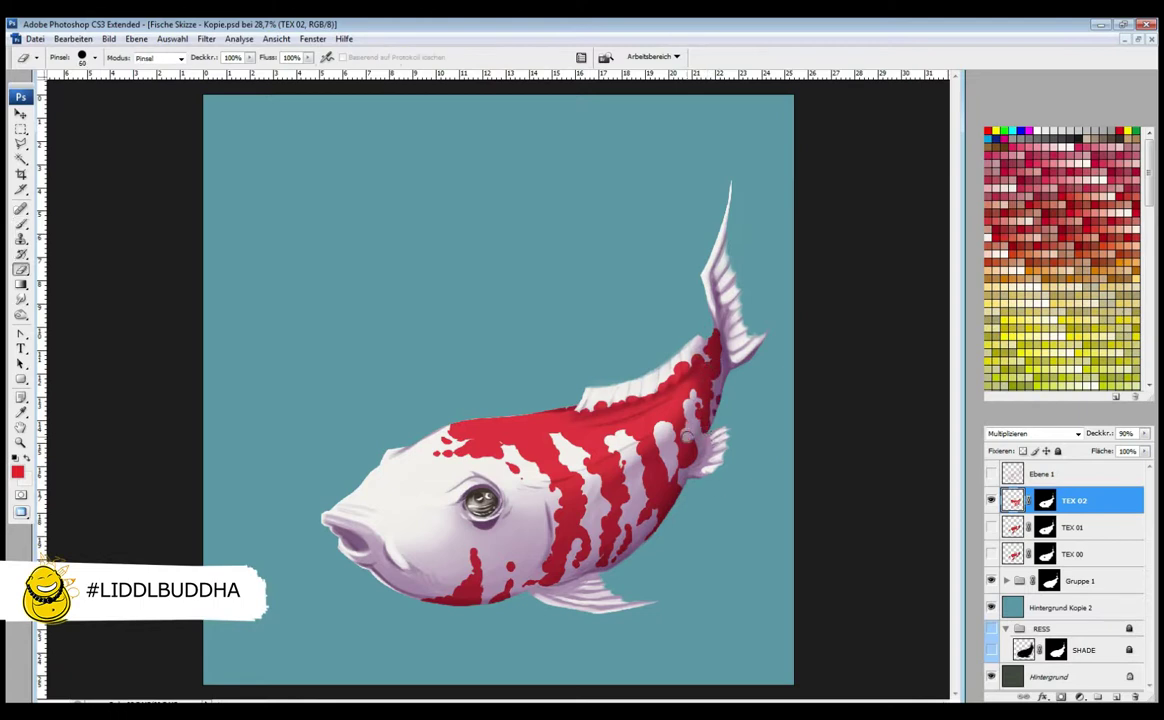
pyautogui.moveTo(429, 444)
pyautogui.mouseDown()
pyautogui.moveTo(463, 442)
pyautogui.moveTo(516, 407)
pyautogui.moveTo(449, 459)
pyautogui.mouseUp()
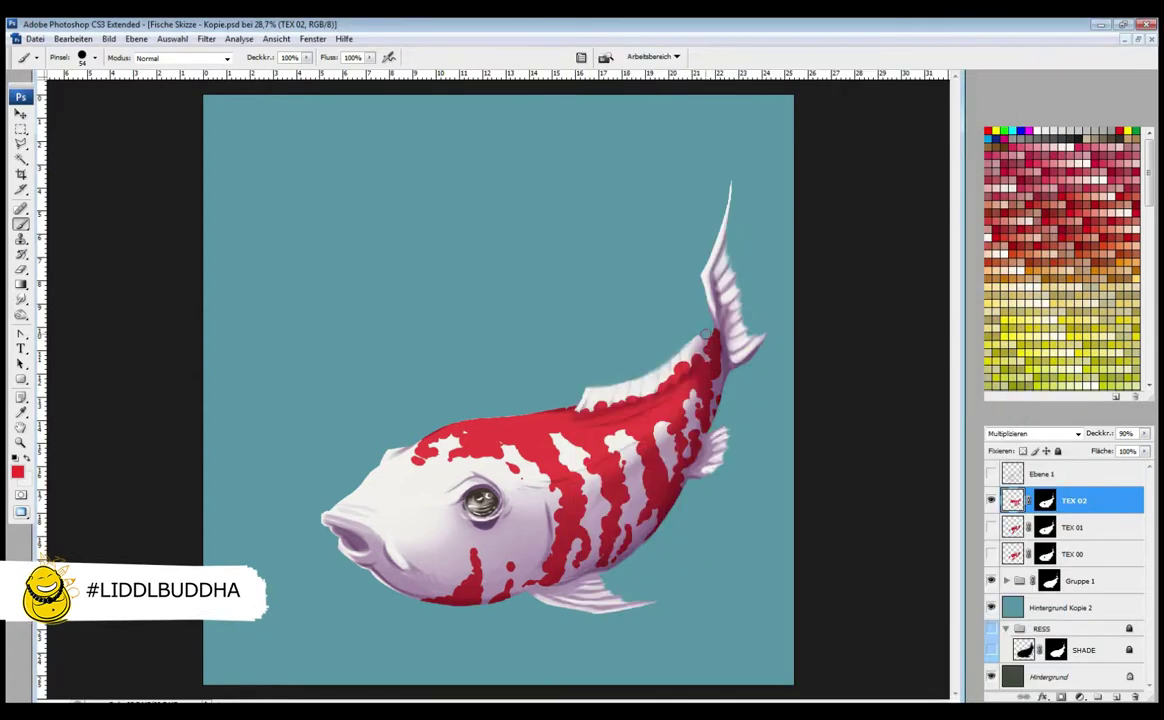
# Erase the red around the dorsal fin and tail base, then add small red spots along those edges
pyautogui.press('e')
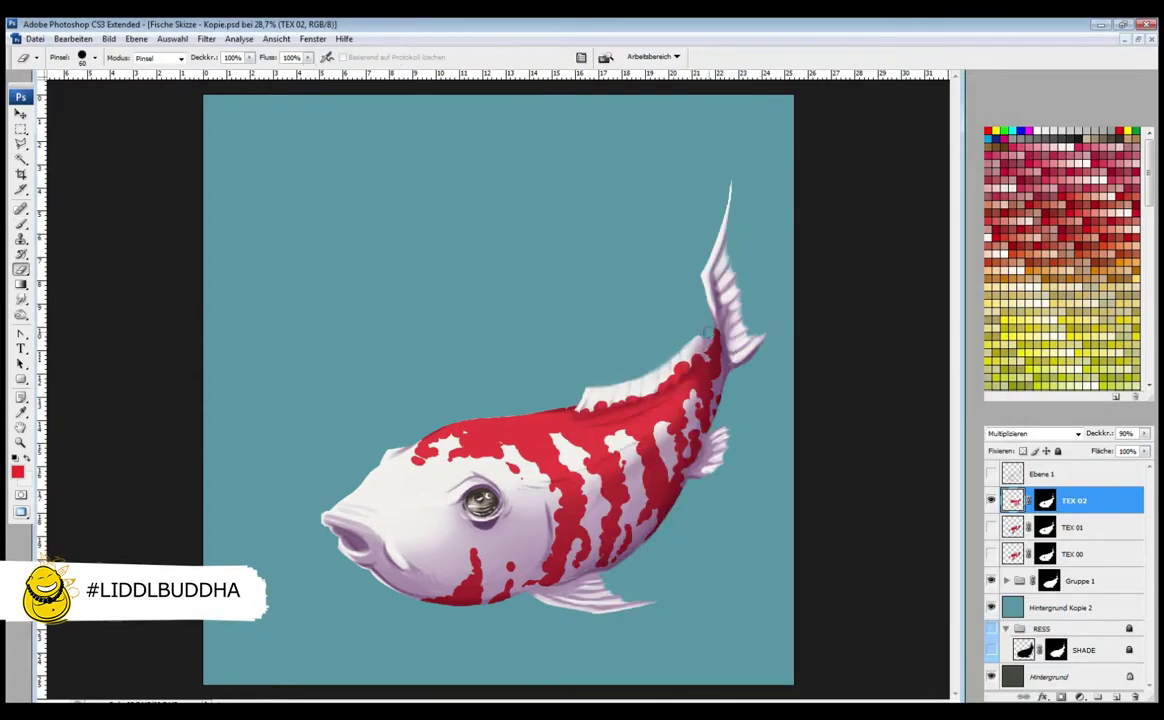
pyautogui.moveTo(669, 386); pyautogui.dragTo(575, 420)
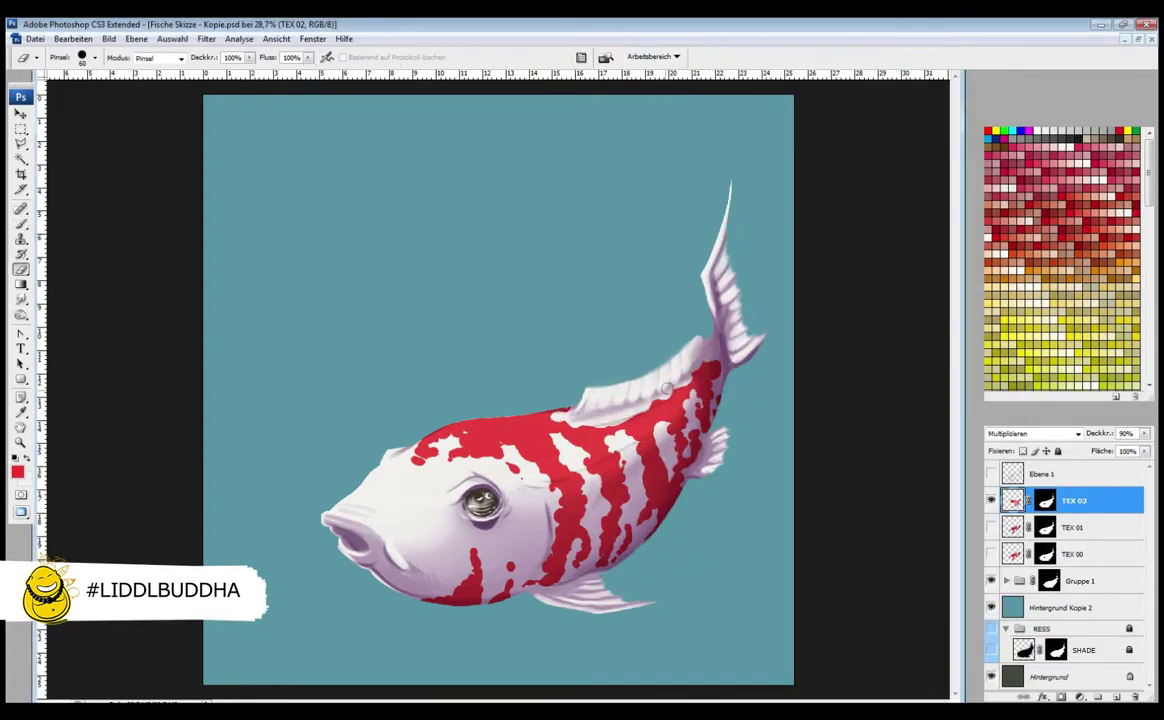
pyautogui.press('b')
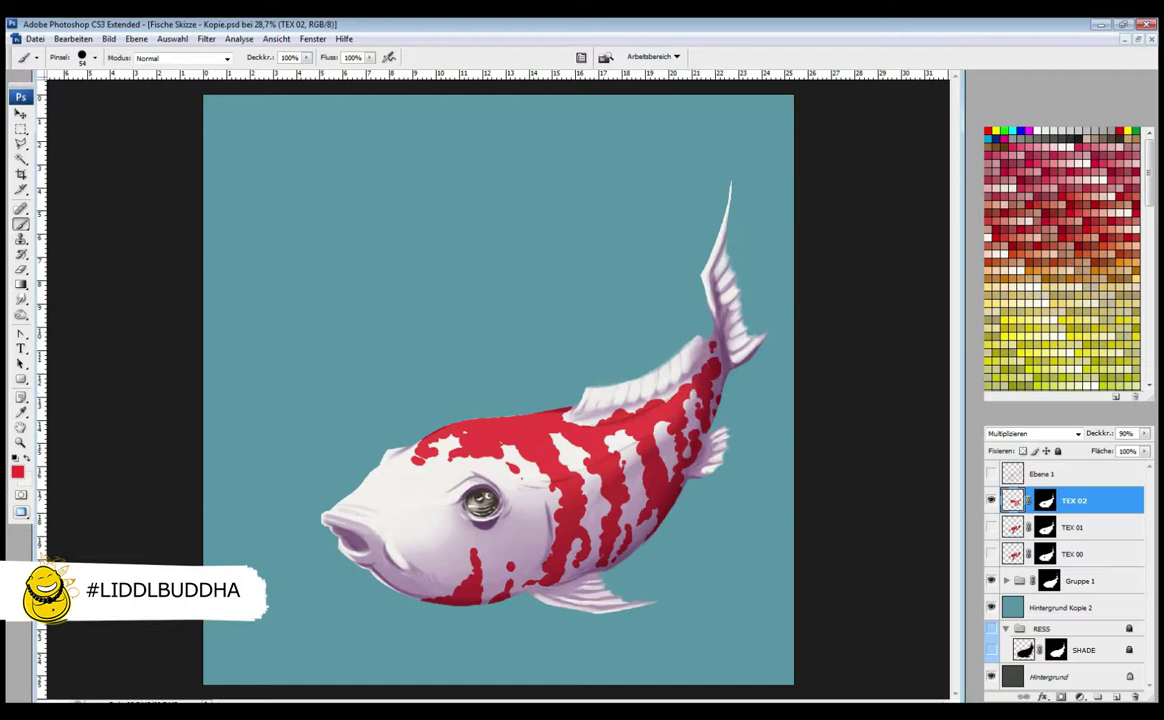
# Change the foreground colour from red to a near-black tone
pyautogui.click(17, 470)
pyautogui.moveTo(549, 300); pyautogui.dragTo(549, 190)
pyautogui.press('Return')
# Create a new layer above TEX 02 and paint a row of near-black spots along the middle of the flank
pyautogui.press(']')
pyautogui.hotkey('ctrl', 'shift', 'alt', 'n')
pyautogui.click(1052, 433)
pyautogui.click(1006, 147)
pyautogui.moveTo(540, 512)
pyautogui.mouseDown()
pyautogui.moveTo(605, 484)
pyautogui.moveTo(698, 406)
pyautogui.mouseUp()
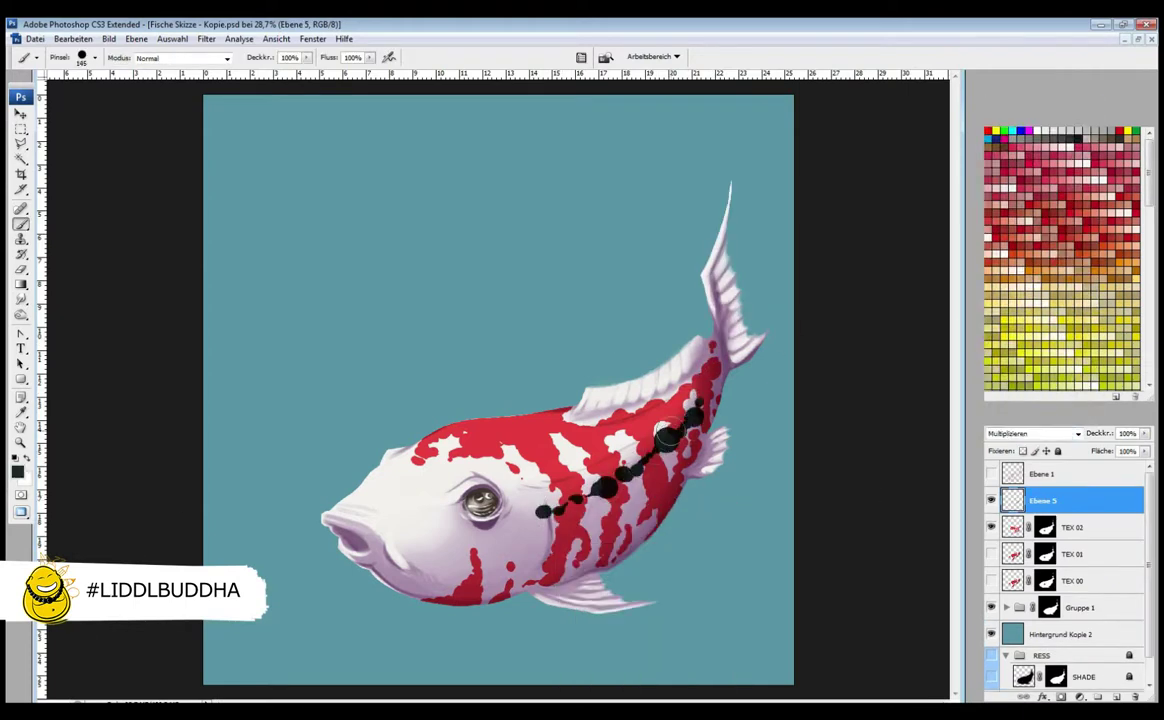
# Replace the round near-black spots with a jagged near-black stripe along the flank and name the layer TEX schwarz 01
pyautogui.hotkey('ctrl', 'a')
pyautogui.press('Delete')
pyautogui.rightClick(689, 491)
pyautogui.press('F5')
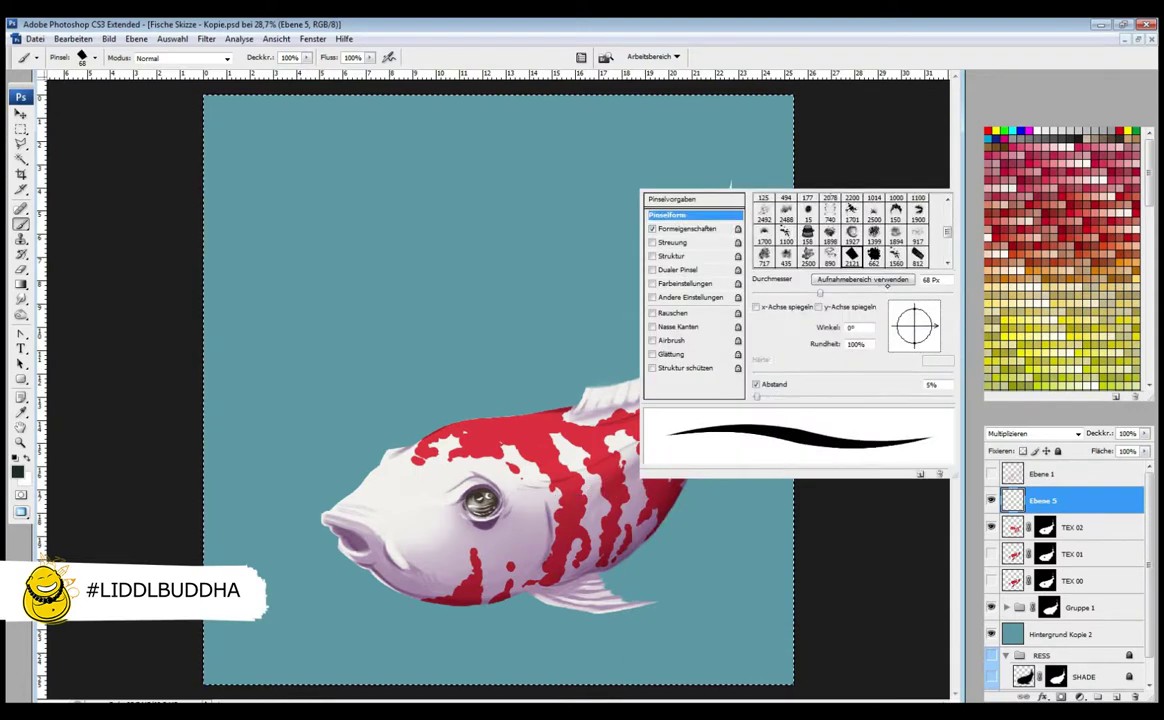
pyautogui.press('F5')
pyautogui.moveTo(540, 515)
pyautogui.mouseDown()
pyautogui.moveTo(597, 505)
pyautogui.moveTo(650, 472)
pyautogui.moveTo(700, 415)
pyautogui.mouseUp()
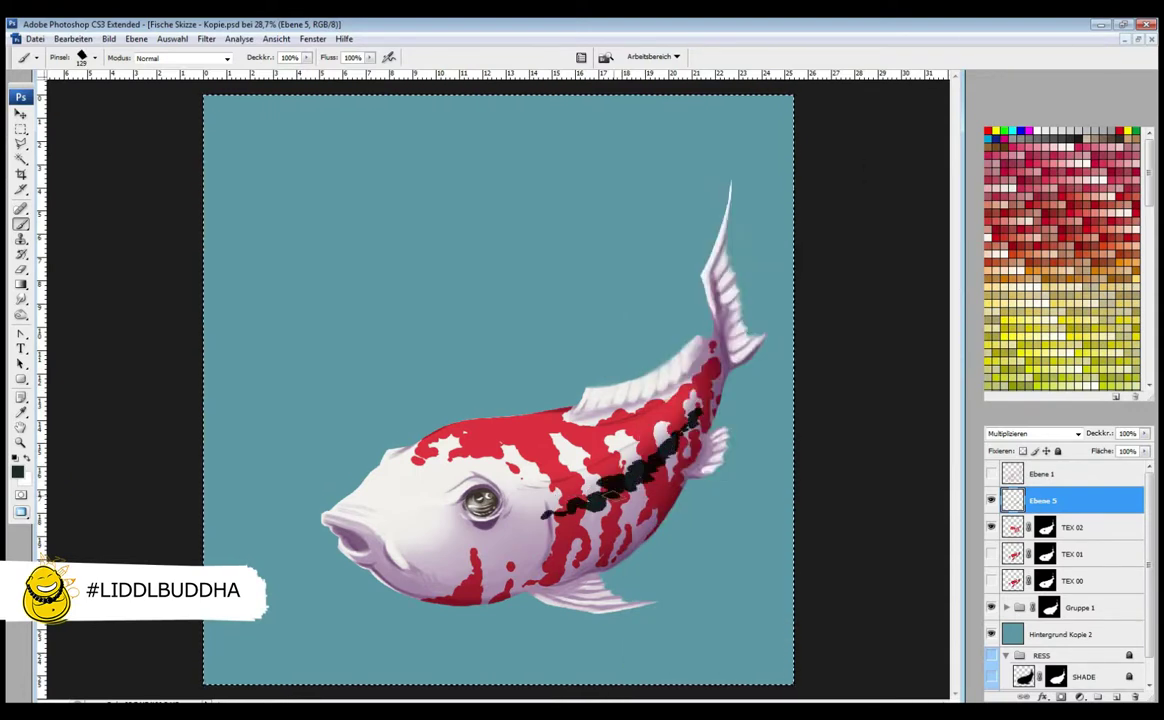
pyautogui.moveTo(525, 523); pyautogui.dragTo(605, 485)
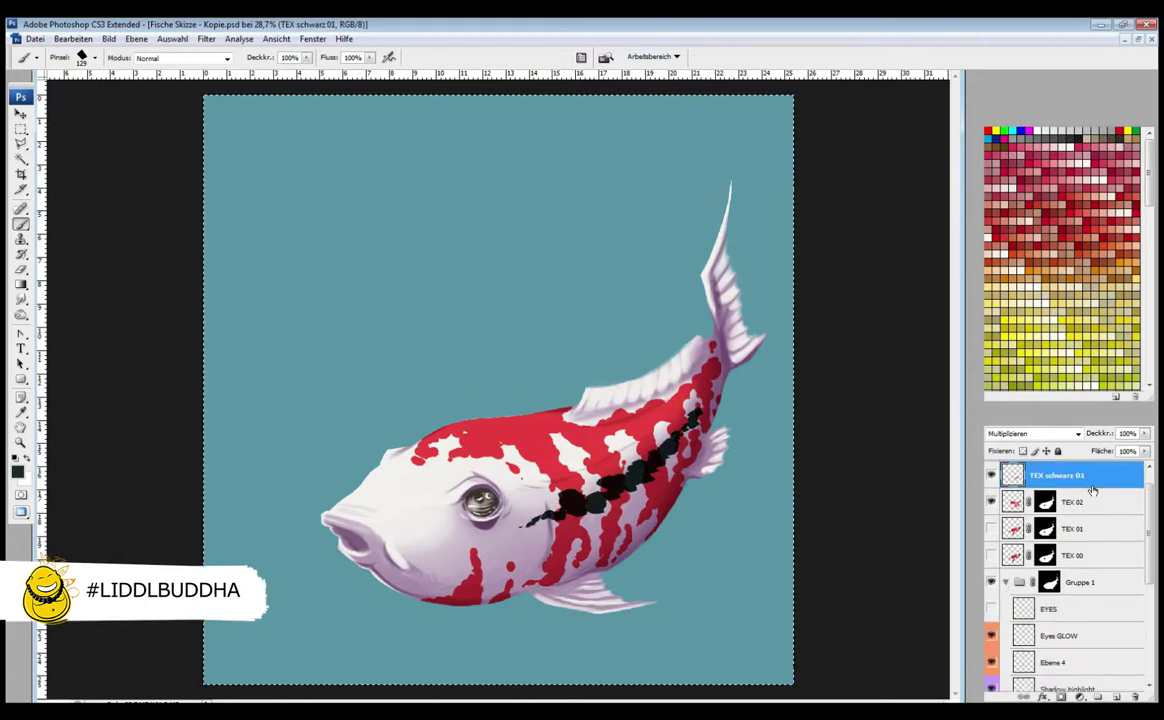
# Sample a muted purple from the fish for the Shadow highlight layer and choose the hard round 19 px brush preset
pyautogui.scroll(-3, 1103, 494)
pyautogui.click(1070, 582)
pyautogui.keyDown('alt'); pyautogui.click(464, 568); pyautogui.keyUp('alt')
pyautogui.rightClick(464, 568)
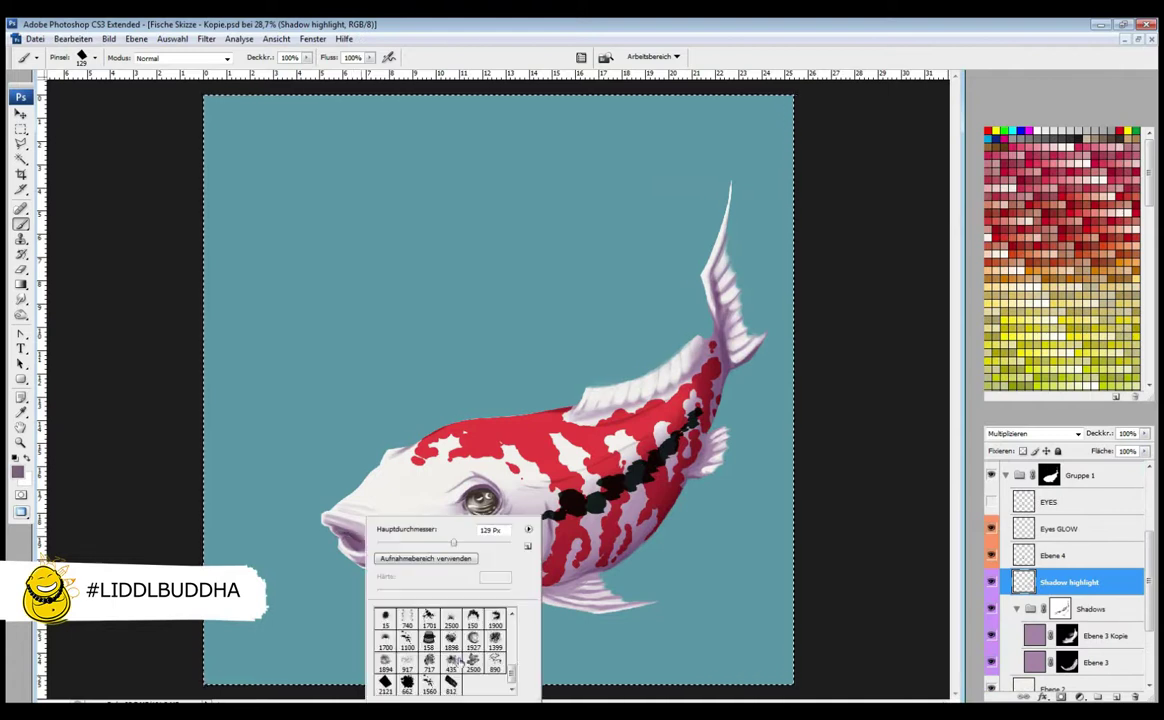
pyautogui.doubleClick(405, 625)
pyautogui.press('F5')
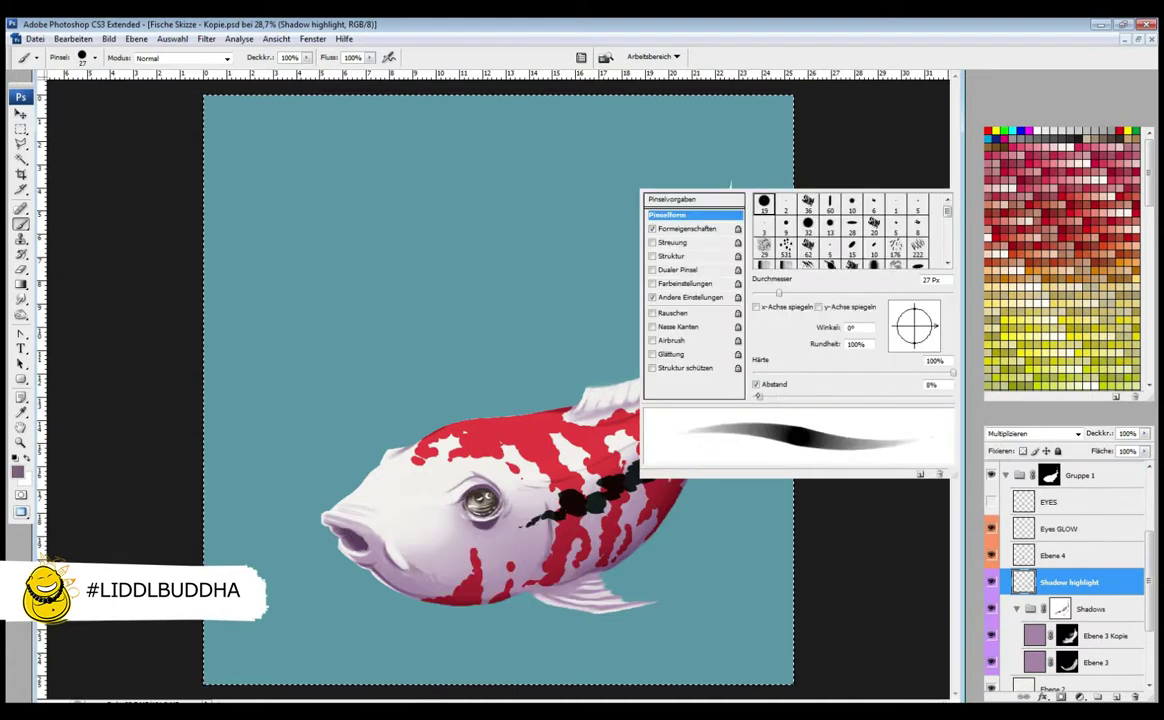
pyautogui.press('F5')
# Soften the shading on the belly fin through the Shadows group mask, using a soft eraser at 10% opacity
pyautogui.press('e')
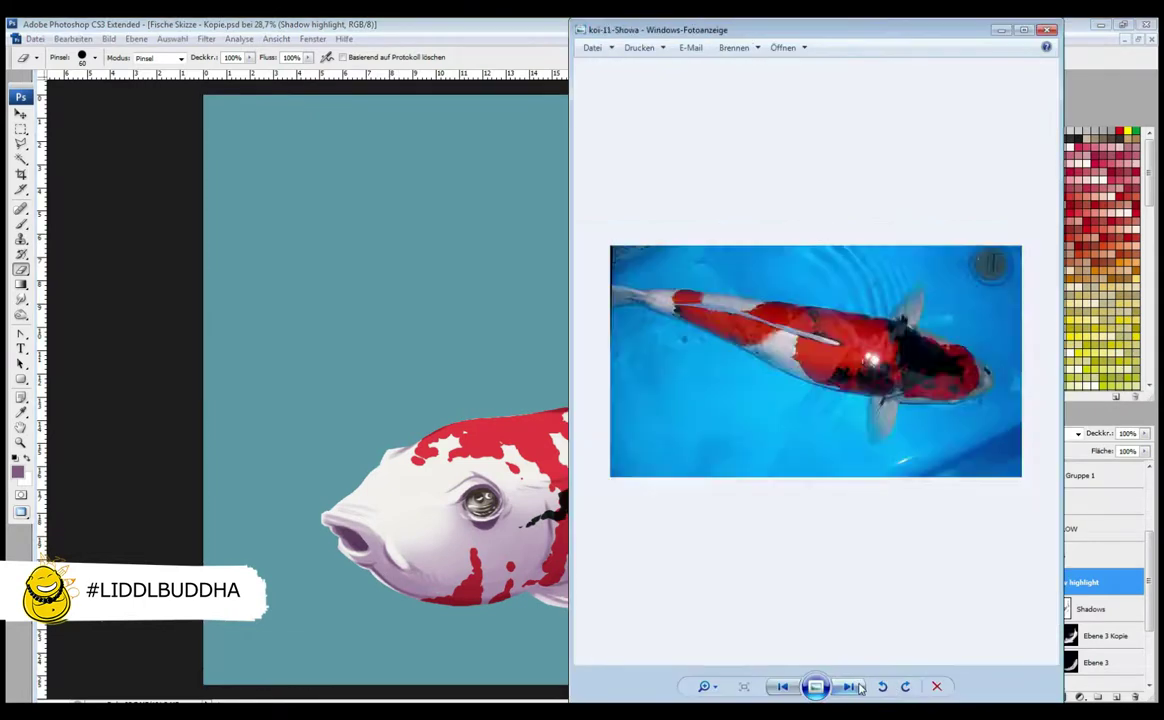
pyautogui.press('Right')
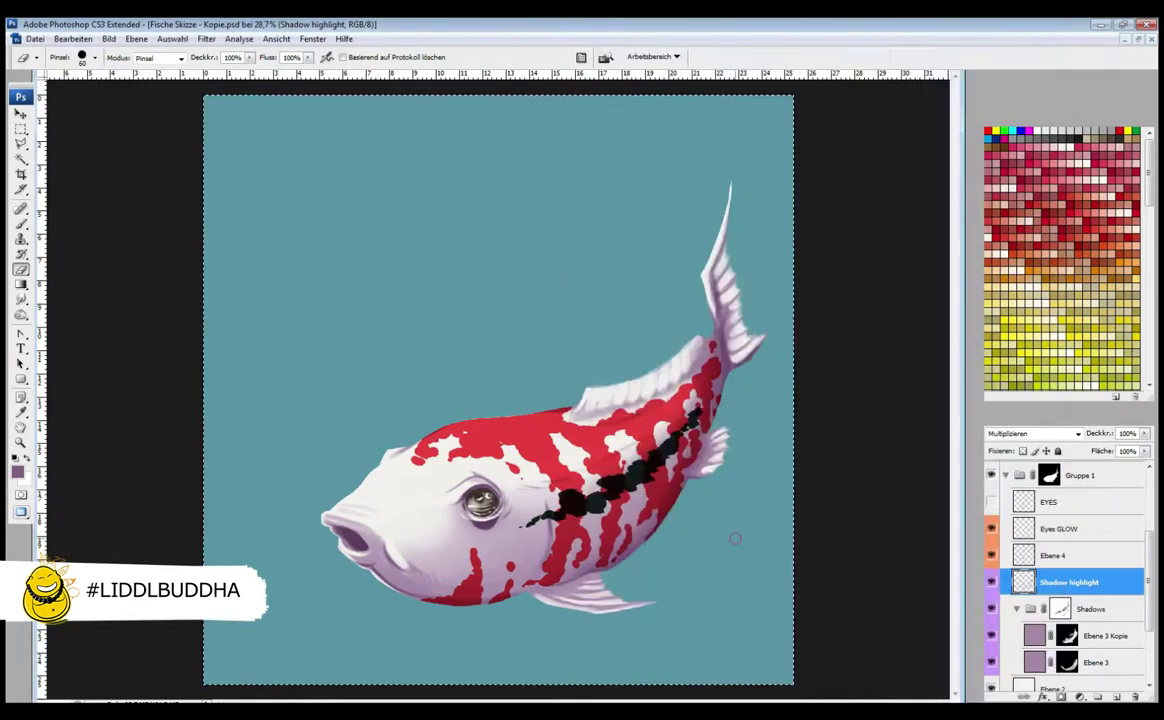
pyautogui.click(991, 609)
pyautogui.click(991, 609)
pyautogui.click(1060, 609)
pyautogui.rightClick(520, 437)
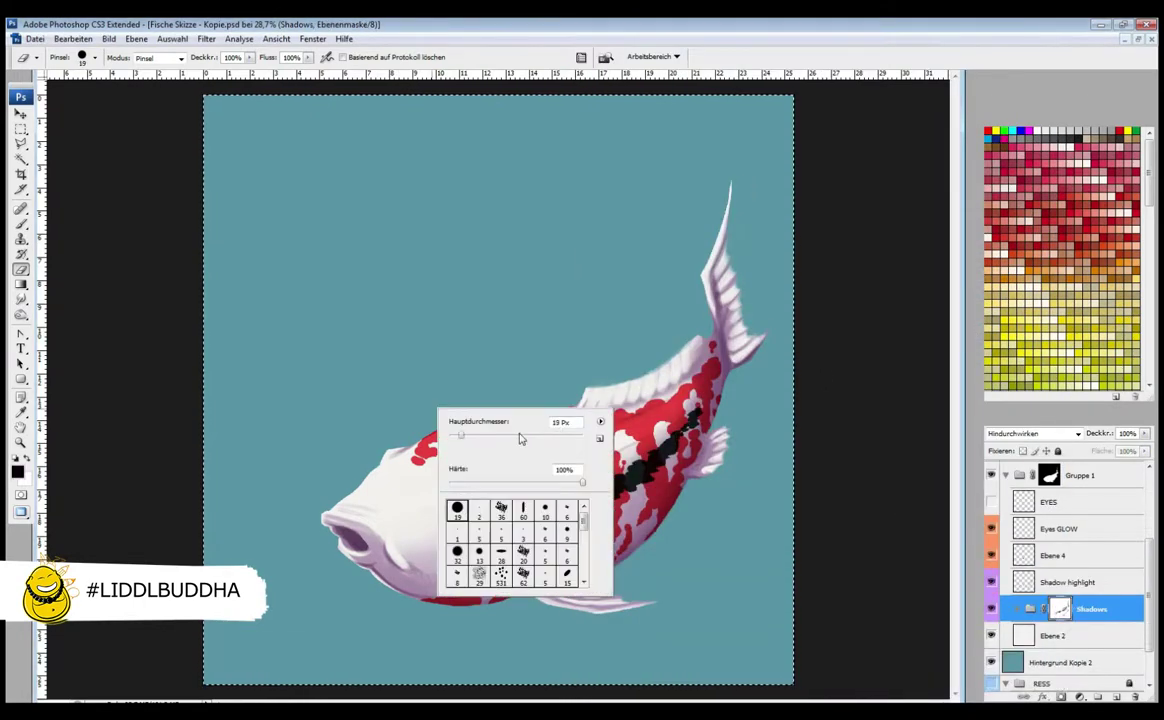
pyautogui.press('Return')
pyautogui.moveTo(598, 616); pyautogui.dragTo(630, 560)
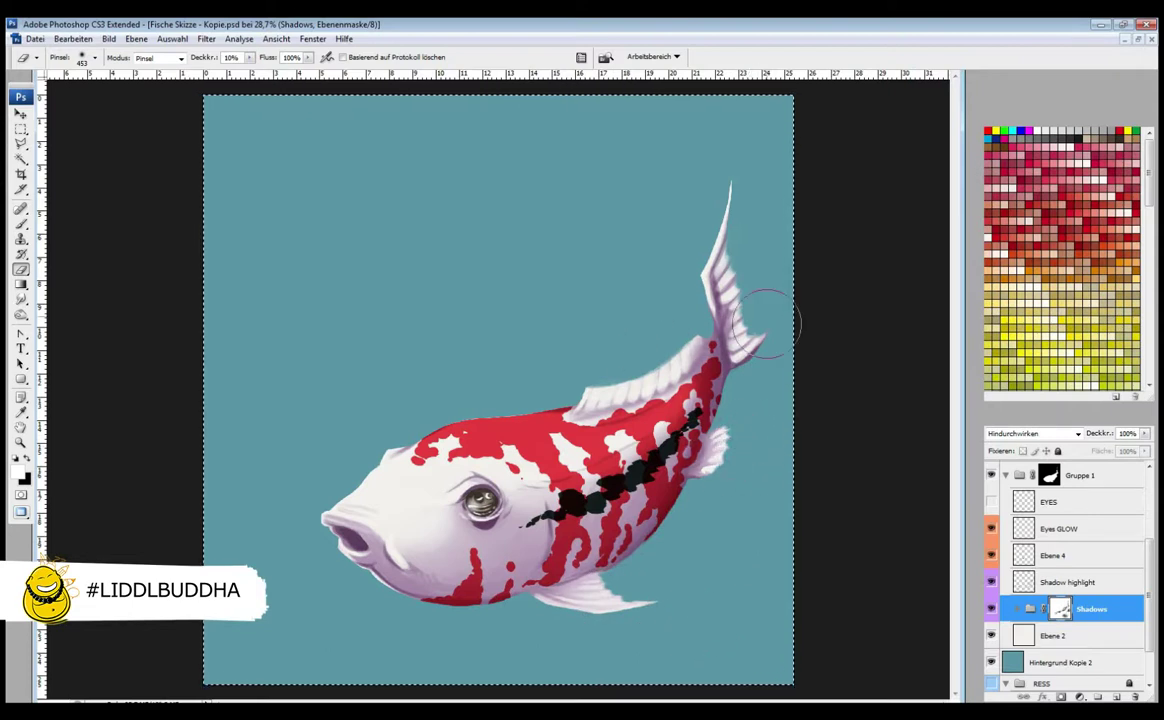
# Add a layer mask to Shadow highlight and fade the tail fin's dark shading there and on the Shadows mask
pyautogui.click(1016, 609)
pyautogui.click(1090, 584)
pyautogui.click(1061, 697)
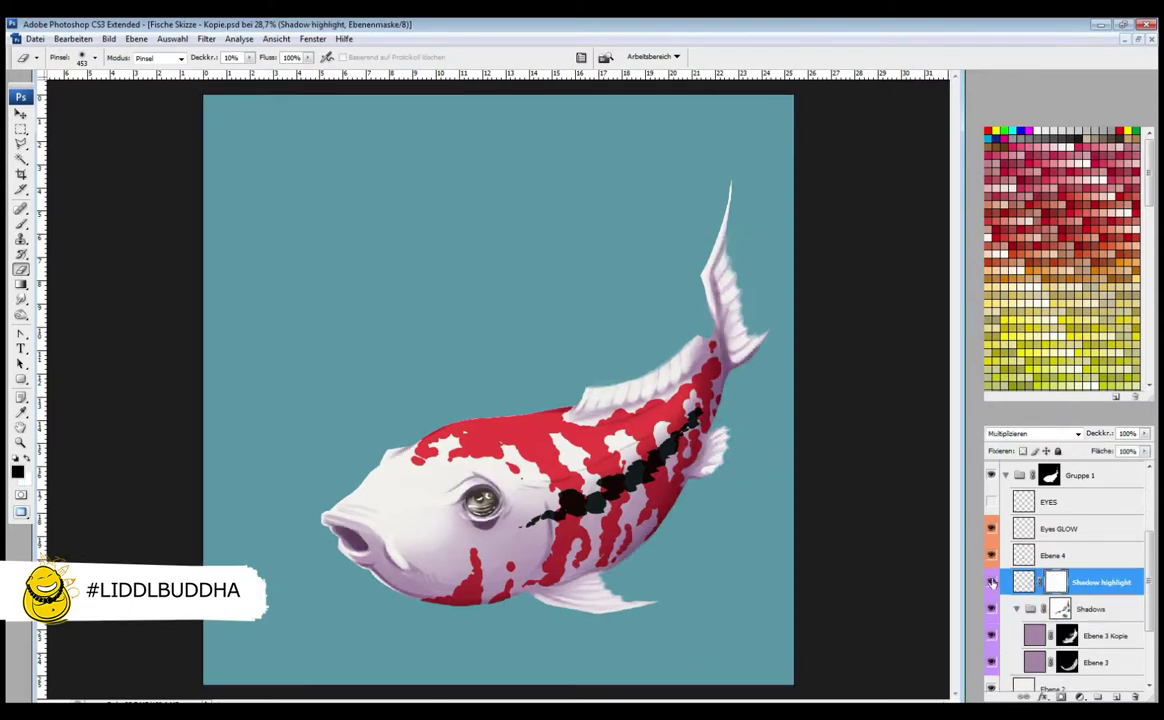
pyautogui.press('r')
pyautogui.moveTo(720, 248); pyautogui.dragTo(735, 330)
pyautogui.press('e')
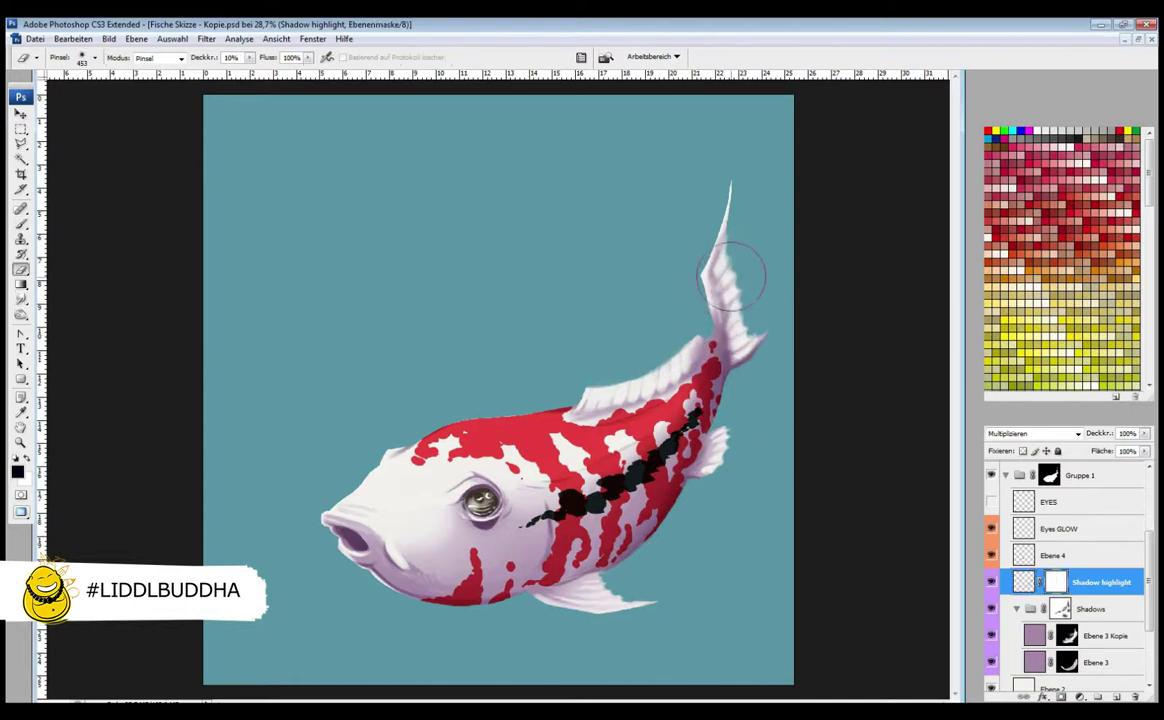
pyautogui.hotkey('alt', '[')
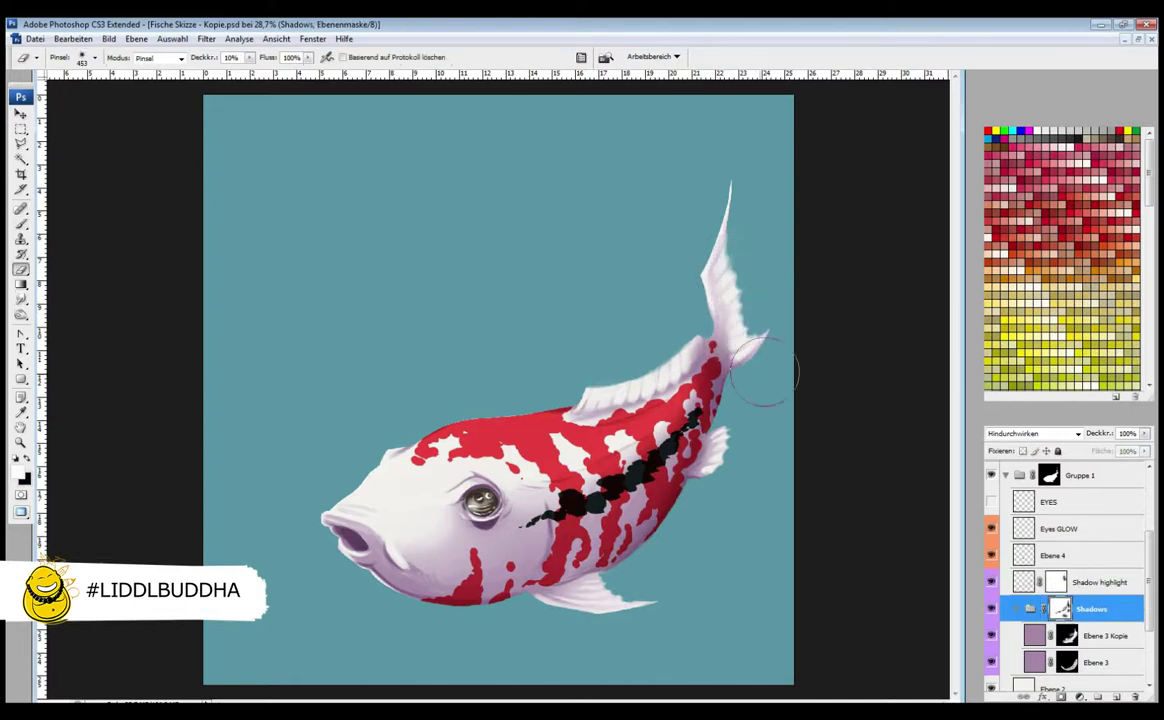
# Reshape the tail fin's rear edge on the Gruppe 1 mask with a 49 px eraser at 81% hardness and 100% opacity
pyautogui.rightClick(824, 403)
pyautogui.press('0')
pyautogui.rightClick(824, 403)
pyautogui.press('Escape')
pyautogui.press('F5')
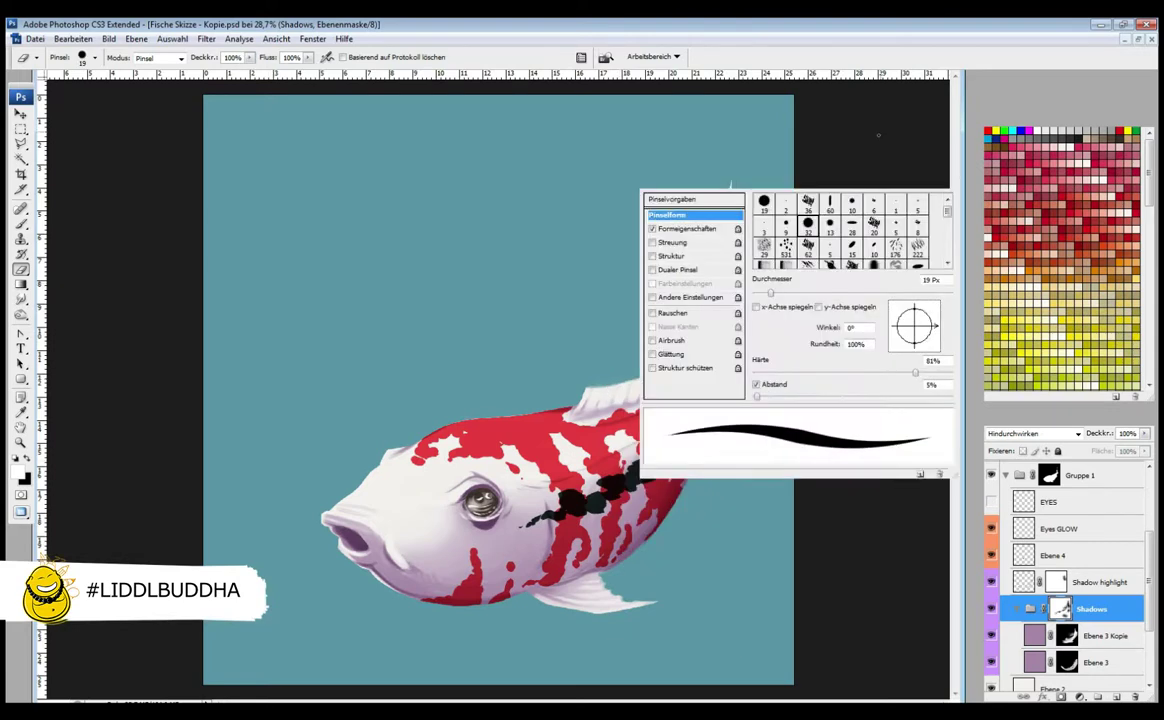
pyautogui.press('F5')
pyautogui.hotkey('alt', '.')
pyautogui.rightClick(677, 336)
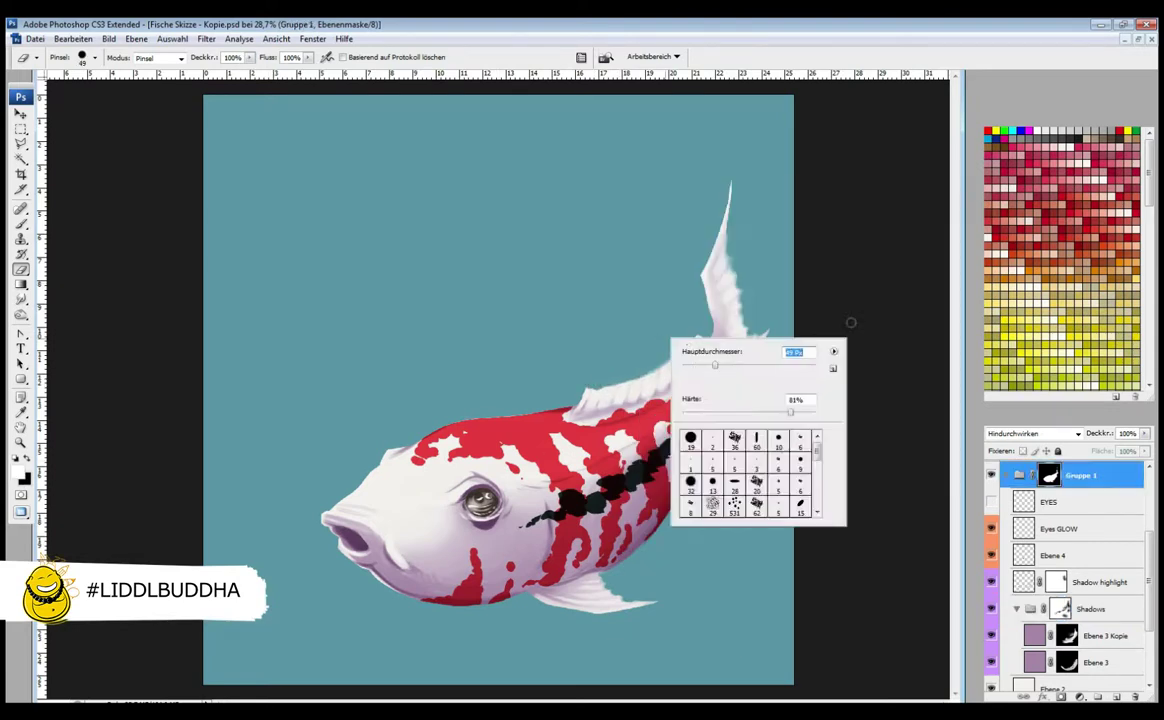
pyautogui.press('Escape')
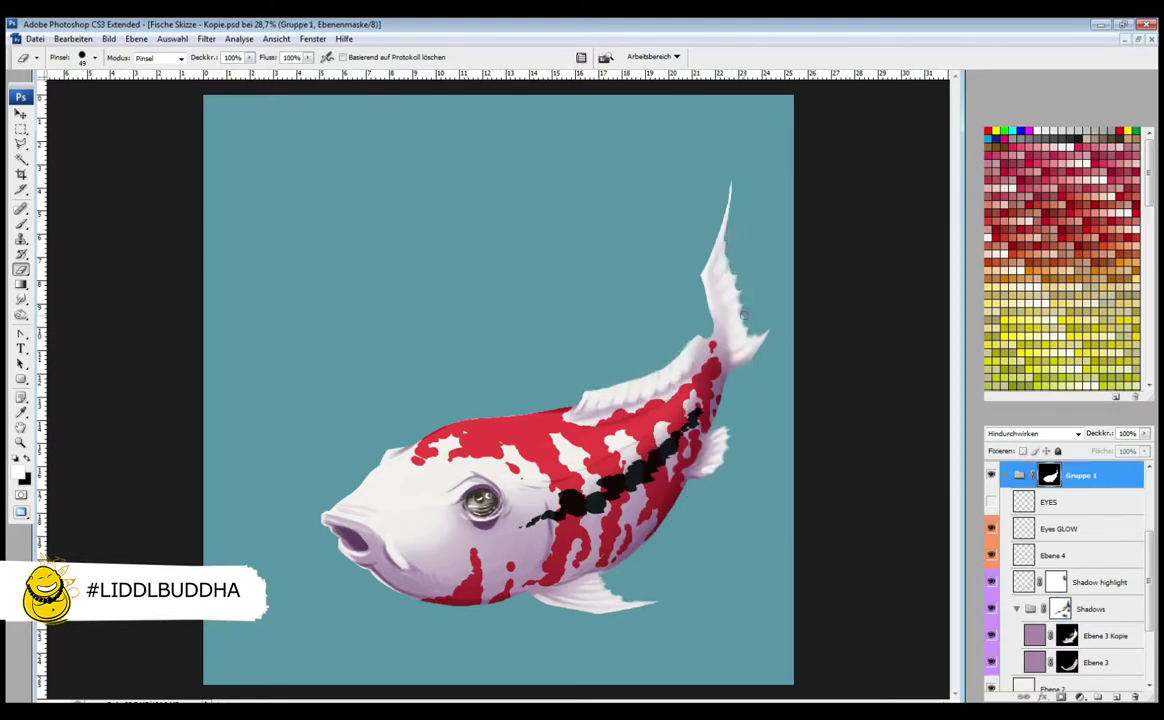
# Create a new layer between Gruppe 1 and Hintergrund Kopie 2 and choose light blue as the paint colour
pyautogui.click(1007, 476)
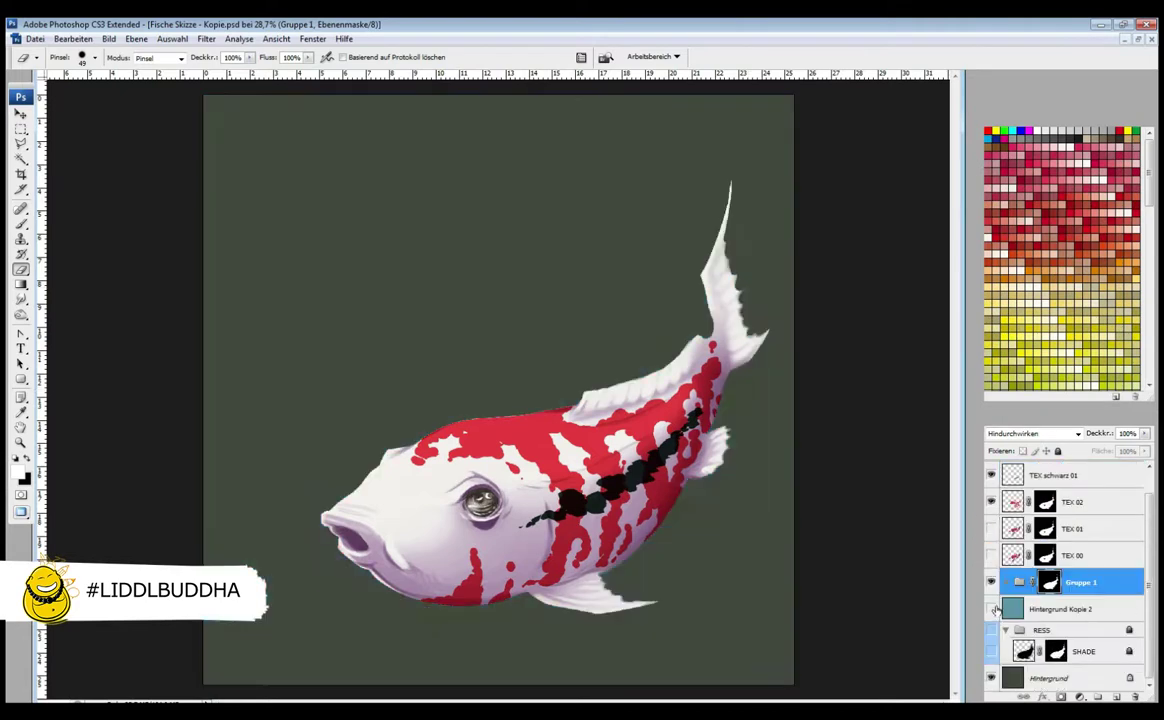
pyautogui.click(1016, 612)
pyautogui.click(24, 477)
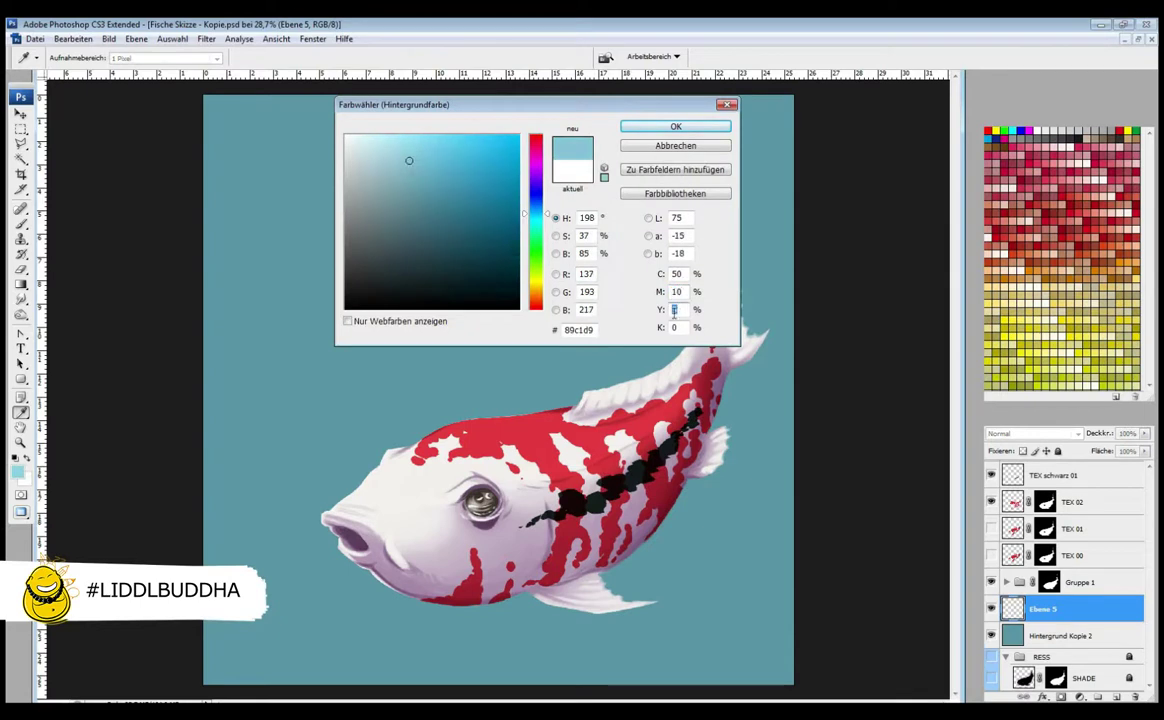
pyautogui.press('Return')
# Paint a ragged light blue area behind the fish with a textured brush using scattering and angle jitter
pyautogui.press('b')
pyautogui.rightClick(505, 370)
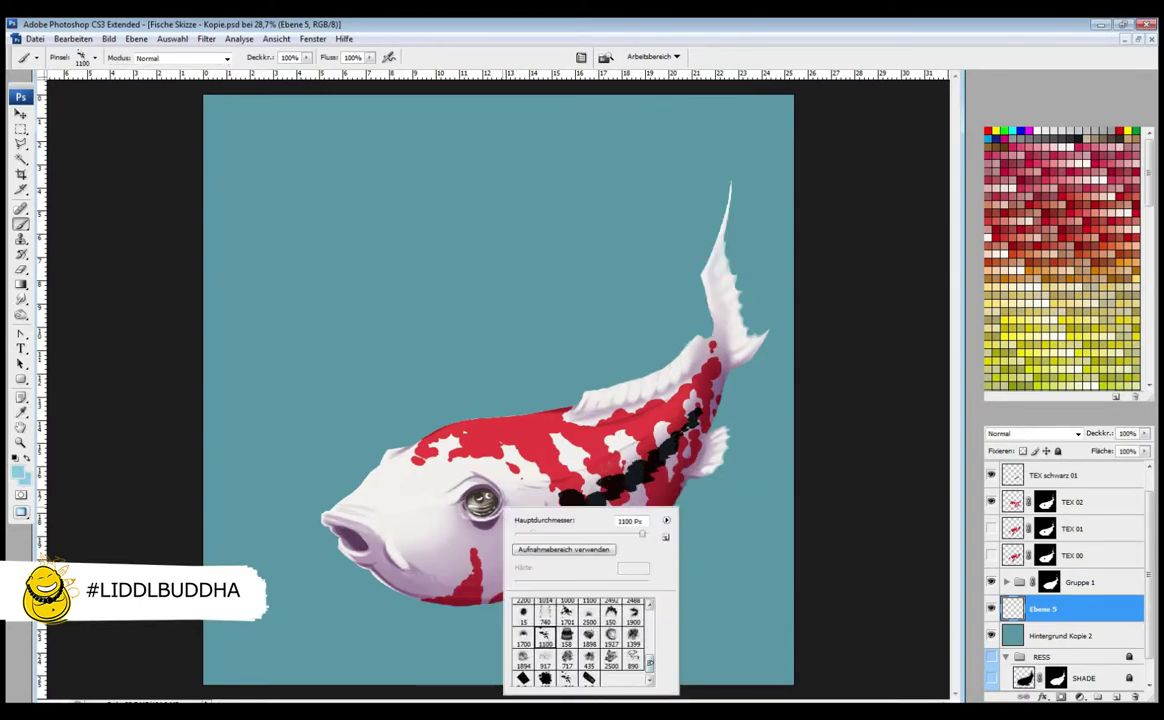
pyautogui.doubleClick(590, 660)
pyautogui.press('F5')
pyautogui.click(668, 242)
pyautogui.click(686, 228)
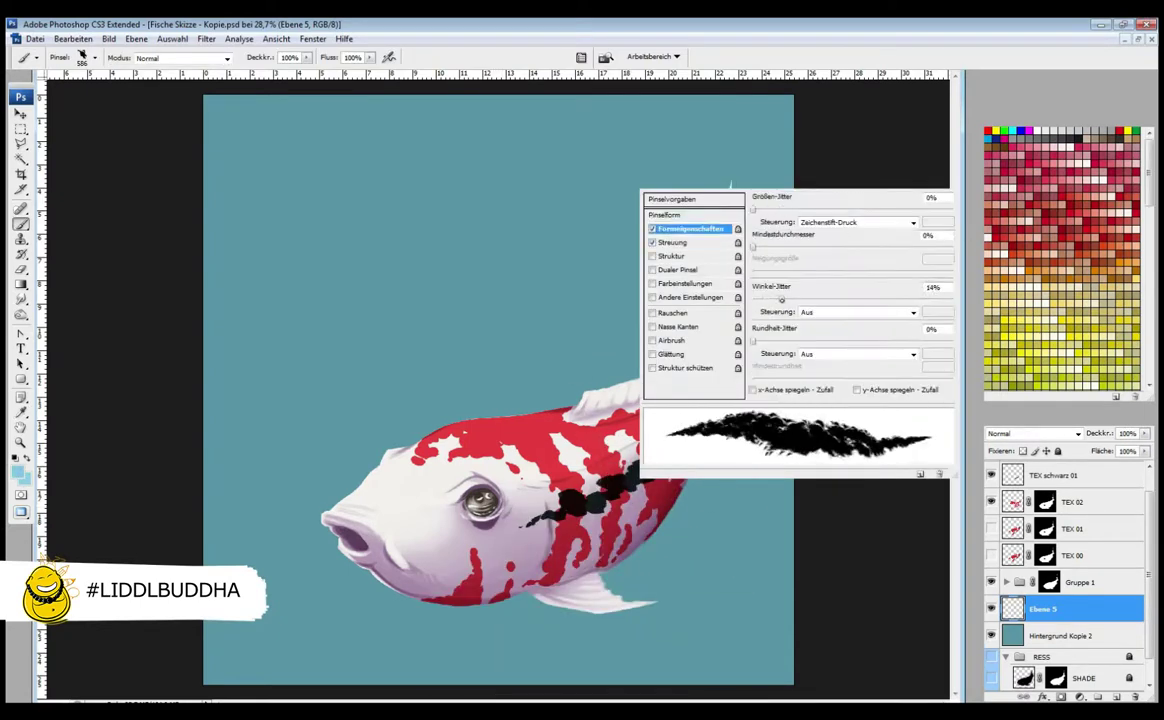
pyautogui.press('F5')
pyautogui.click(966, 186)
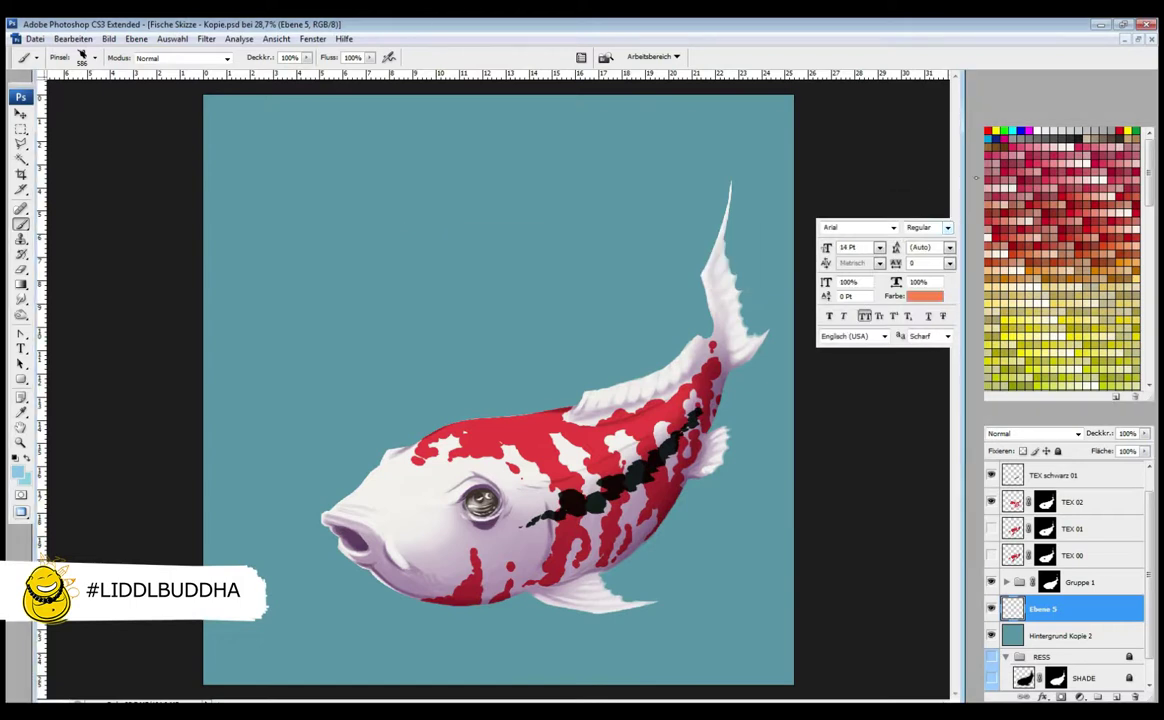
pyautogui.press('F5')
pyautogui.press('F5')
pyautogui.moveTo(420, 300); pyautogui.dragTo(320, 520)
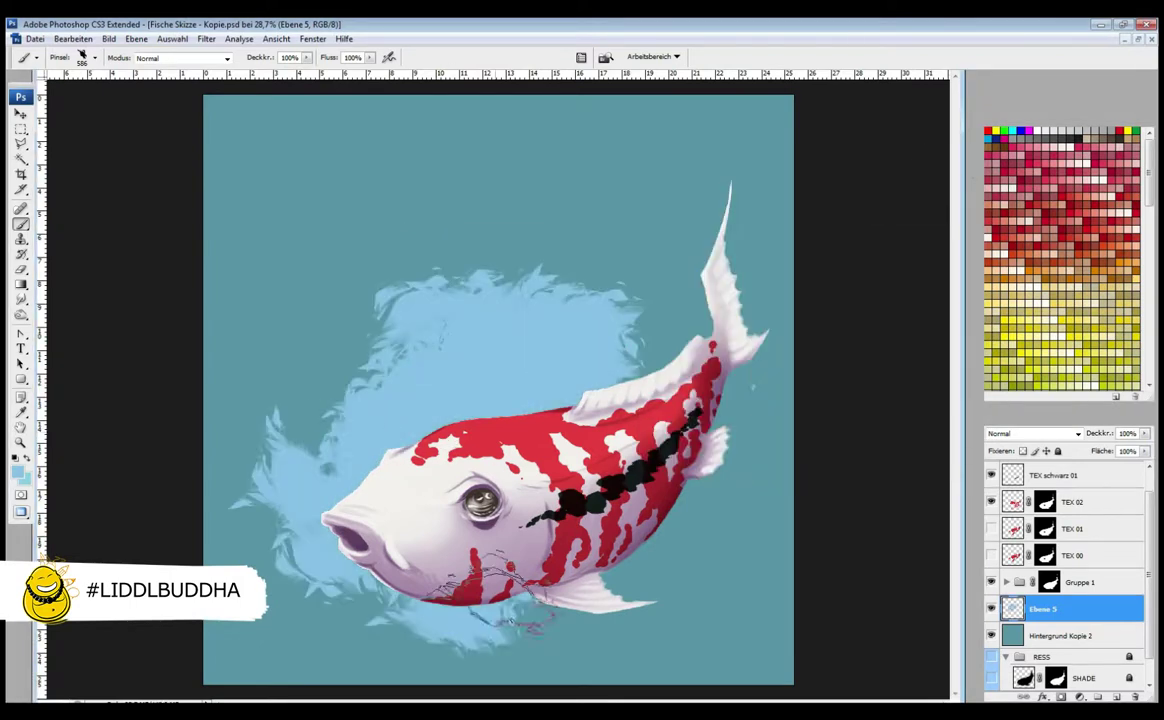
pyautogui.moveTo(400, 250); pyautogui.dragTo(680, 420)
# Extend the light blue around the tail and behind the fish's rear half with the bristly brush enlarged to 900 px
pyautogui.rightClick(720, 432)
pyautogui.doubleClick(739, 568)
pyautogui.press('F5')
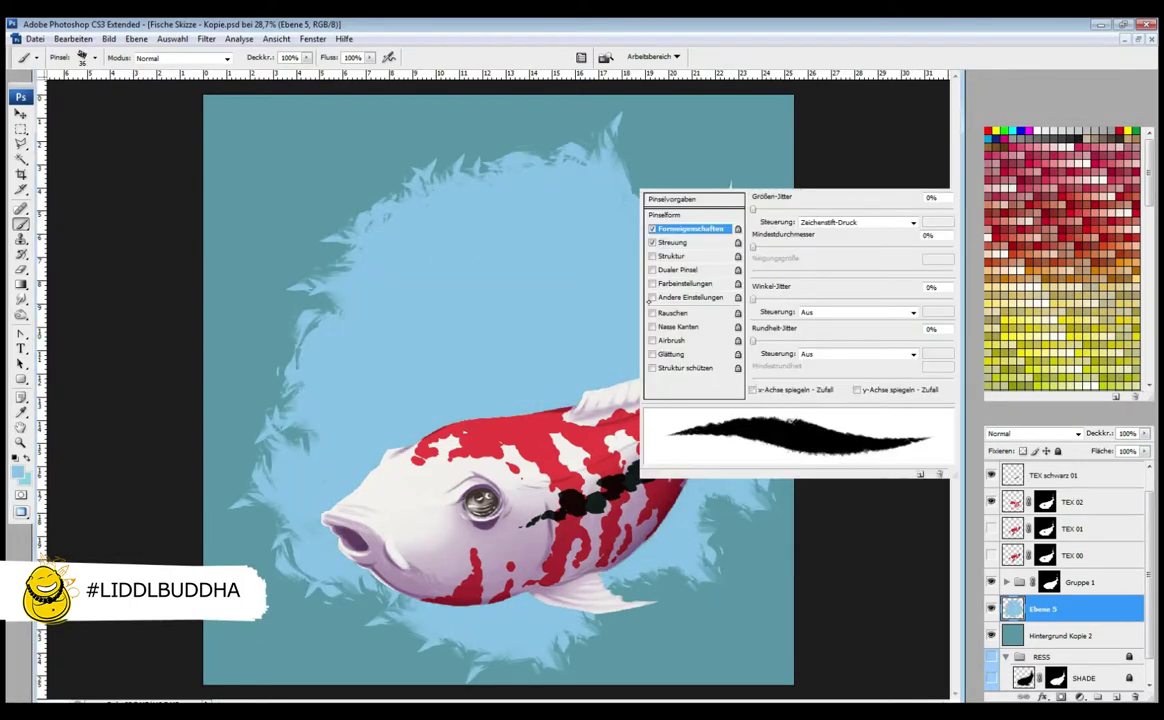
pyautogui.press('F5')
pyautogui.moveTo(700, 330)
pyautogui.mouseDown()
pyautogui.moveTo(780, 470)
pyautogui.moveTo(760, 600)
pyautogui.mouseUp()
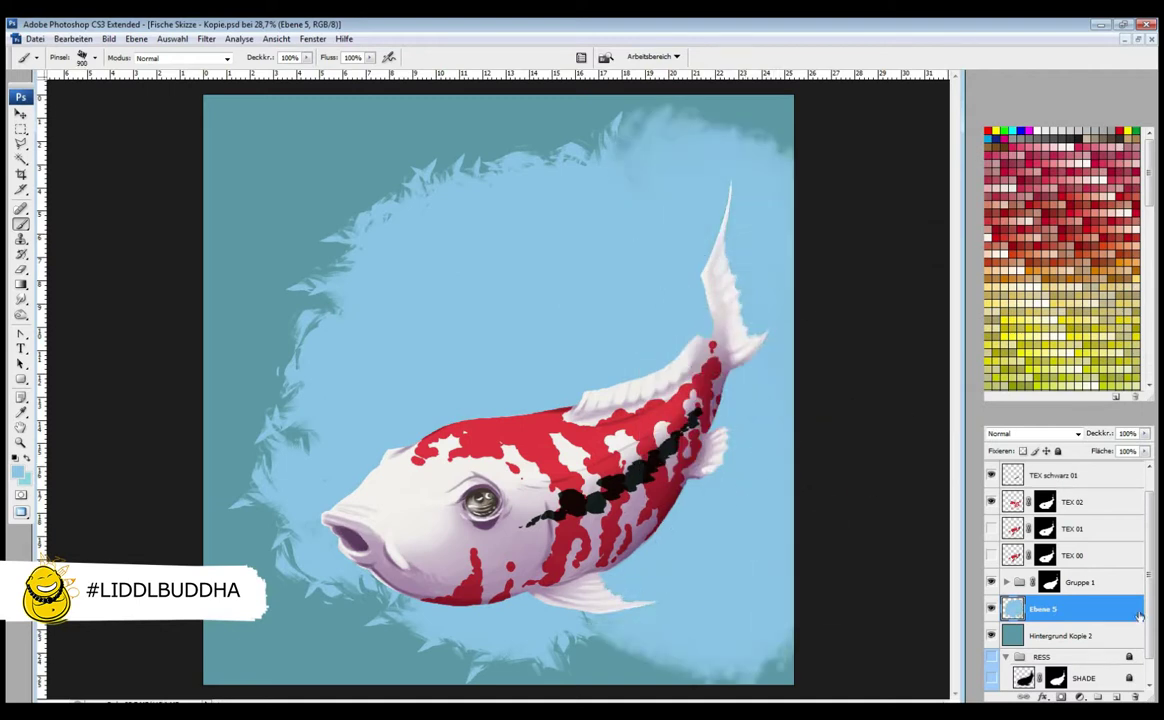
# Group all the fish layers and shift the koi slightly up and to the left on the canvas
pyautogui.hotkey('ctrl', 'g')
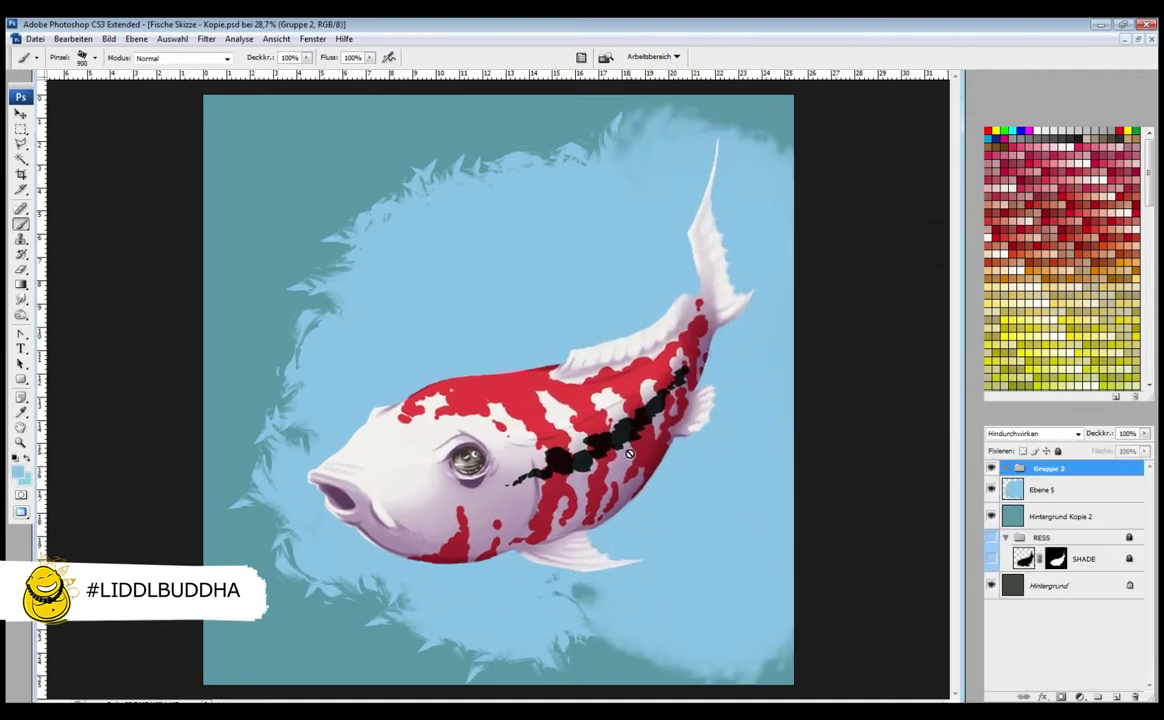
pyautogui.hotkey('ctrl', 'j')
pyautogui.hotkey('ctrl', 't')
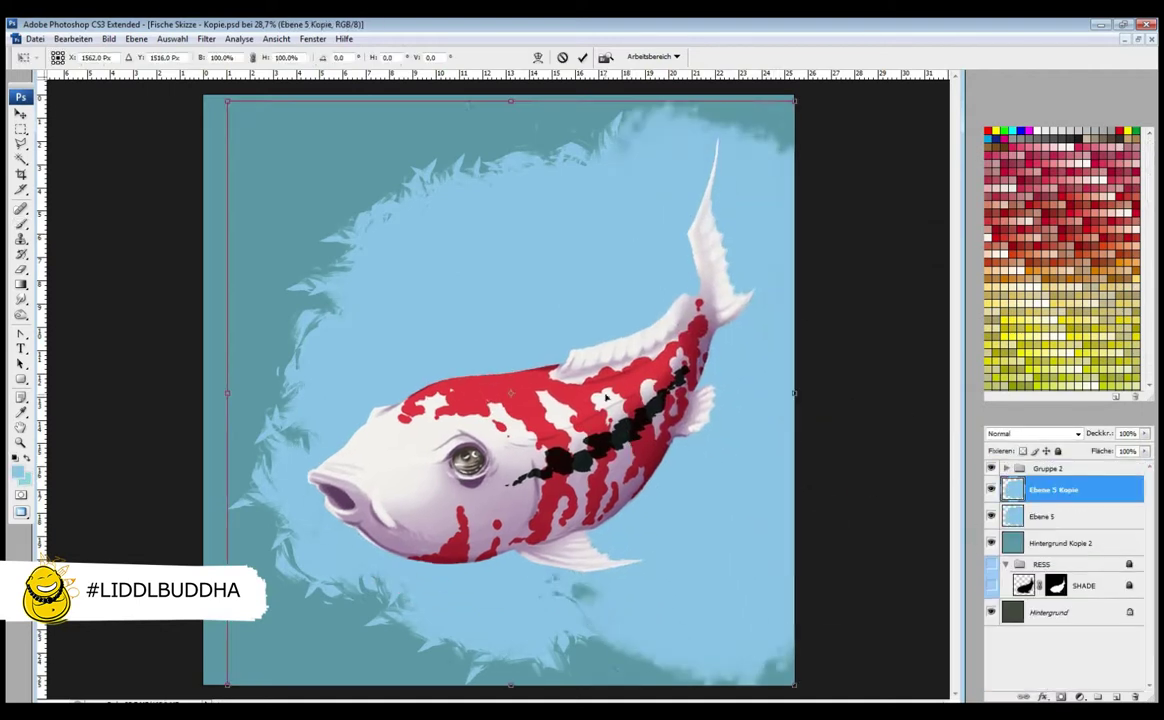
pyautogui.press('Escape')
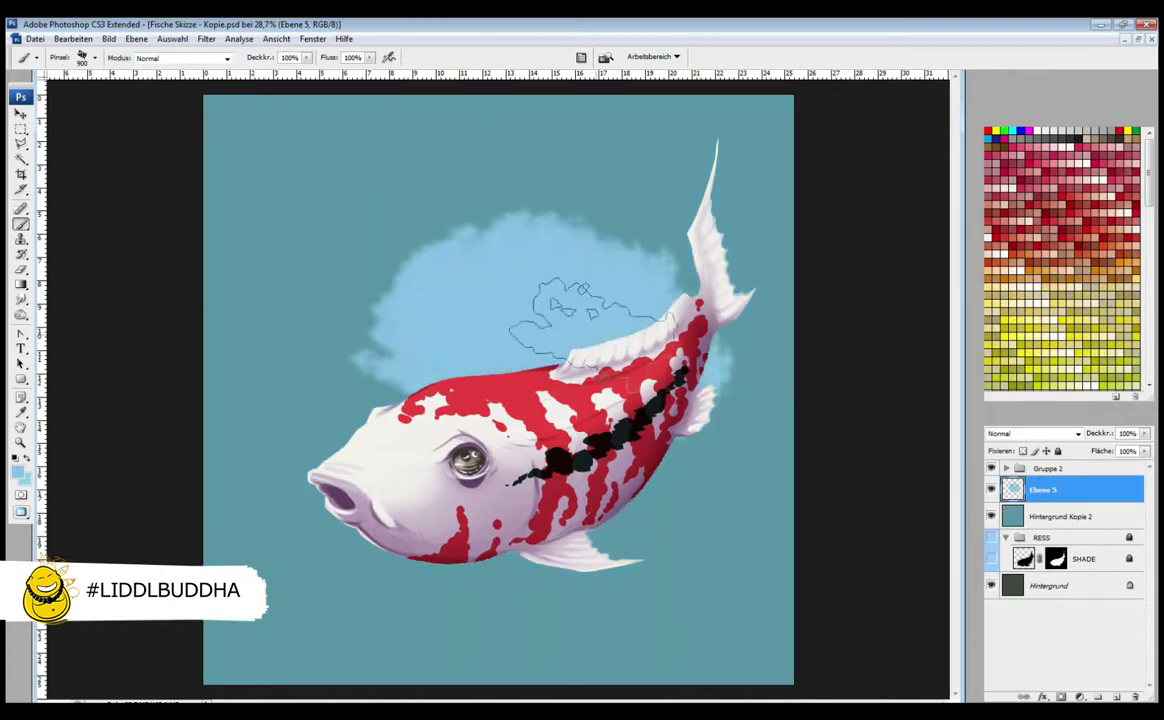
# Clear Ebene 5 and repaint a more compact light blue shape behind the fish with brush scattering turned off
pyautogui.press('F5')
pyautogui.moveTo(420, 240)
pyautogui.mouseDown()
pyautogui.moveTo(300, 330)
pyautogui.moveTo(280, 400)
pyautogui.mouseUp()
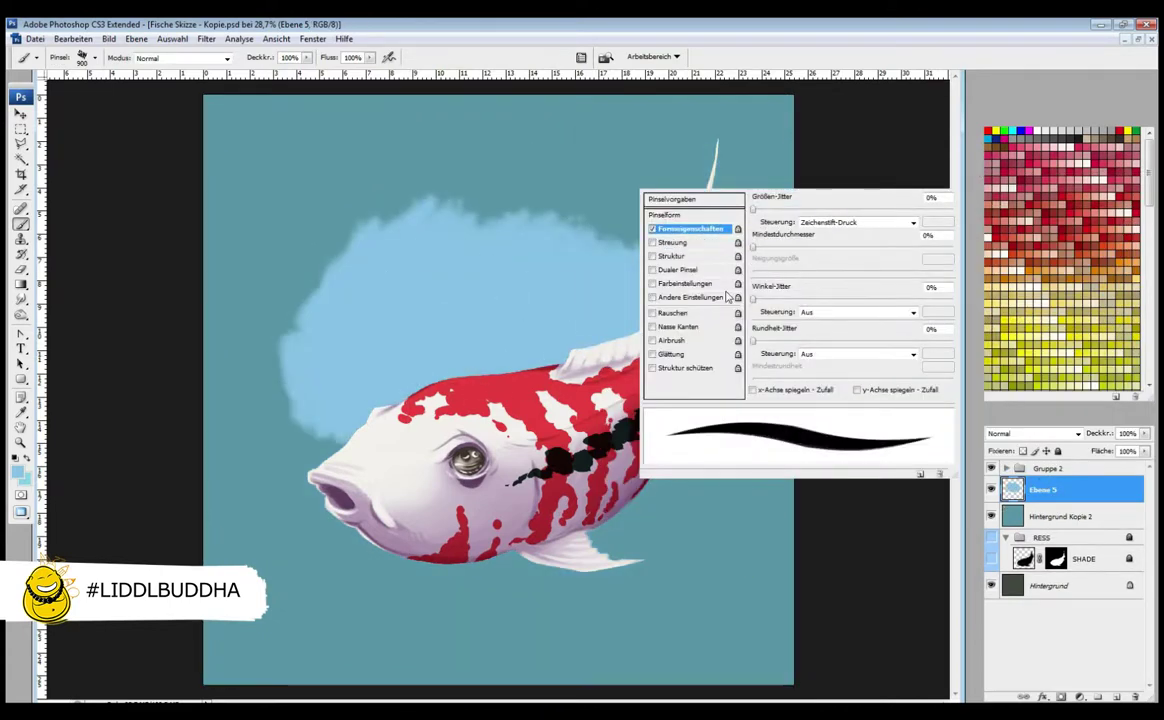
pyautogui.click(664, 215)
pyautogui.moveTo(300, 500); pyautogui.dragTo(480, 200)
pyautogui.press('F5')
pyautogui.click(1080, 697)
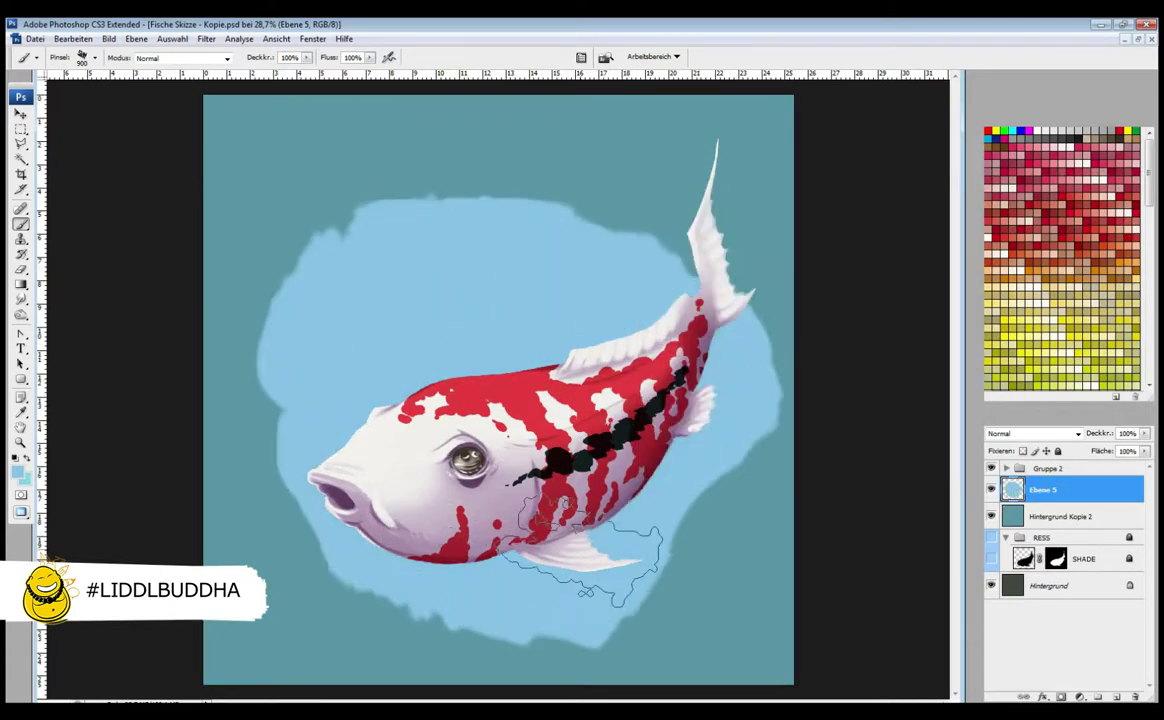
# Hide the Hintergrund Kopie 2 layer and refine the outline of the light blue shape around the fish
pyautogui.click(991, 516)
pyautogui.moveTo(768, 440)
pyautogui.mouseDown()
pyautogui.moveTo(442, 631)
pyautogui.moveTo(631, 190)
pyautogui.moveTo(338, 182)
pyautogui.moveTo(360, 250)
pyautogui.moveTo(553, 229)
pyautogui.moveTo(753, 403)
pyautogui.moveTo(390, 603)
pyautogui.moveTo(285, 505)
pyautogui.mouseUp()
pyautogui.hotkey('ctrl', 'z')
# Create a new layer above Ebene 5 and mask it to the outline of the light blue shape
pyautogui.rightClick(1045, 489)
pyautogui.click(975, 540)
pyautogui.keyDown('ctrl'); pyautogui.click(1013, 489); pyautogui.keyUp('ctrl')
pyautogui.click(1116, 696)
pyautogui.click(1061, 696)
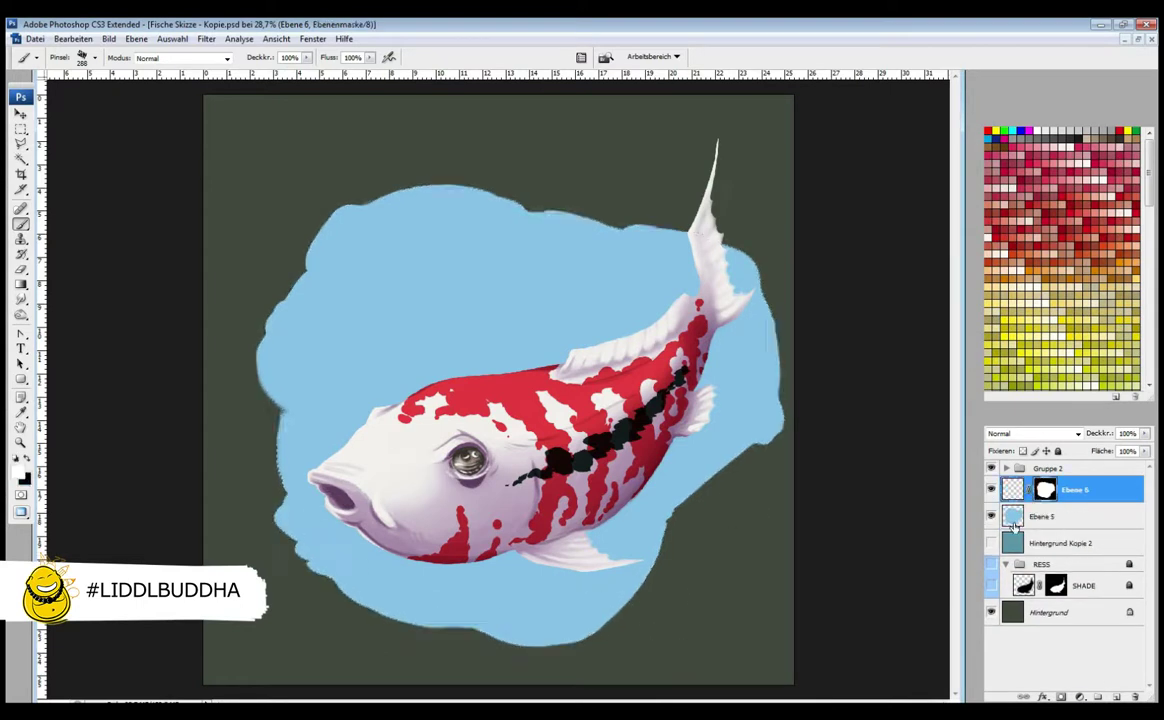
# Set the masked layer to Multiplizieren and paint a darker blue shadow beneath the belly and belly fin
pyautogui.click(1033, 433)
pyautogui.click(1012, 148)
pyautogui.moveTo(650, 505)
pyautogui.mouseDown()
pyautogui.moveTo(561, 618)
pyautogui.moveTo(679, 534)
pyautogui.moveTo(656, 523)
pyautogui.moveTo(531, 574)
pyautogui.moveTo(603, 637)
pyautogui.mouseUp()
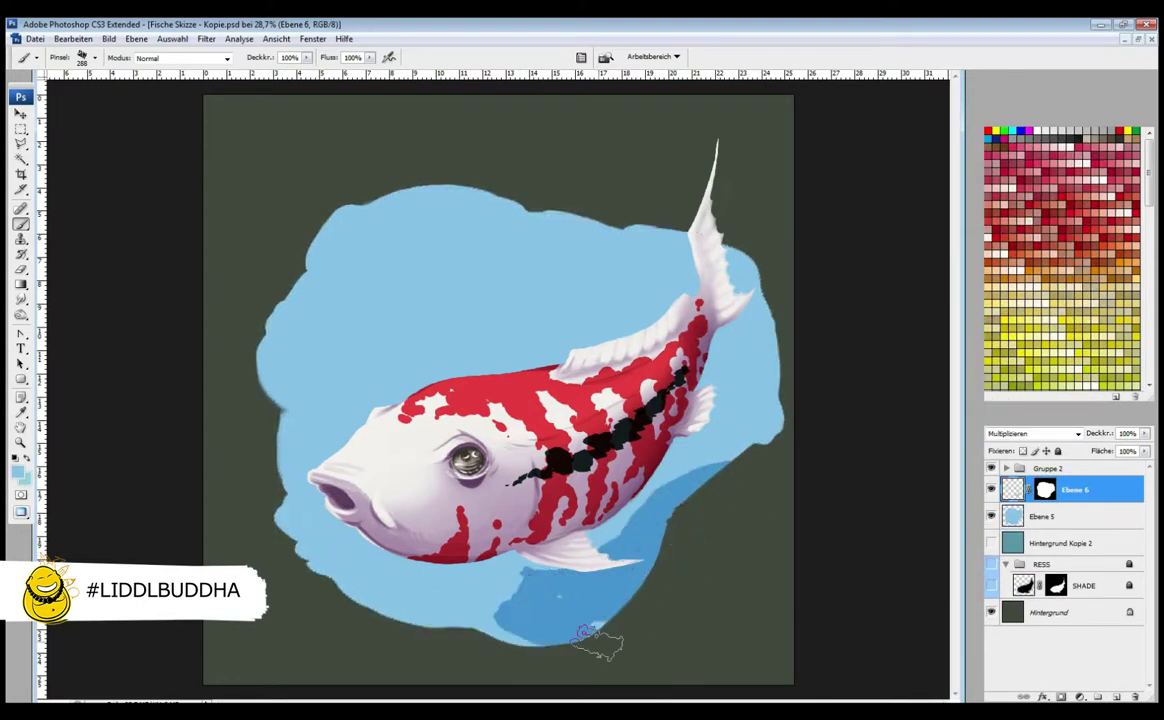
# Apply a blur filter to soften the edges of the painted blue shadow
pyautogui.click(206, 38)
pyautogui.moveTo(78, 285)
pyautogui.click(260, 337)
pyautogui.press('Return')
pyautogui.press('b')
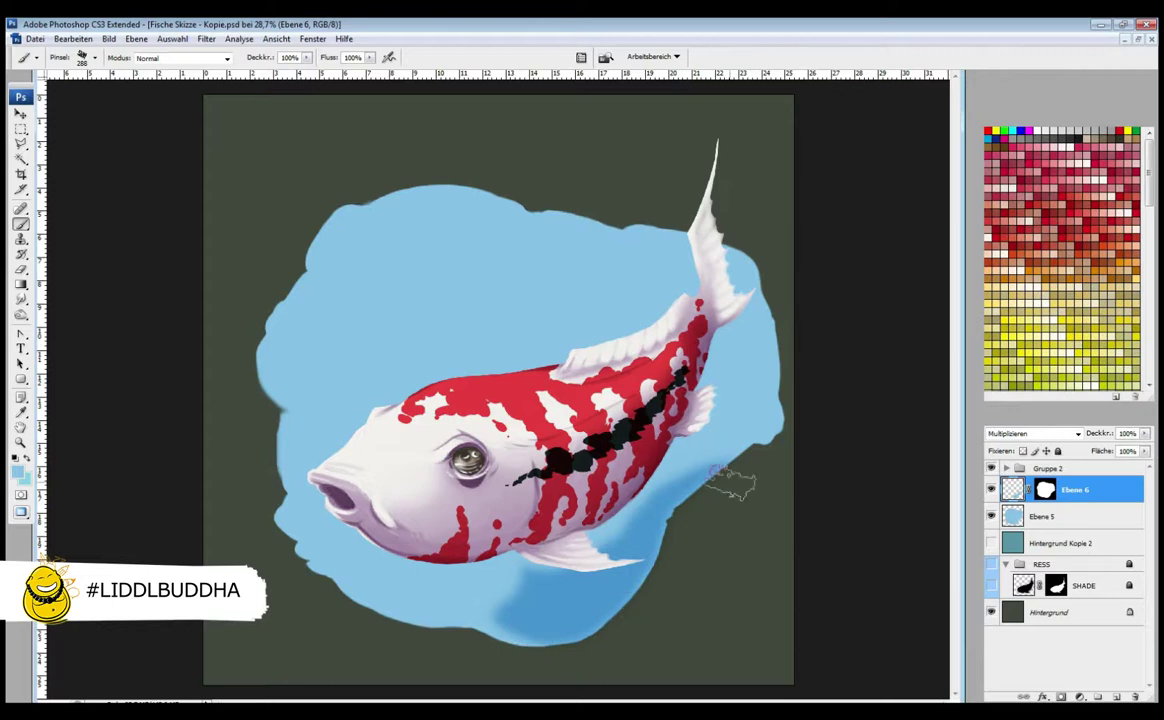
# Extend the blue shadow below the belly fin and clean up its outer edge on the layer mask with the 133 px brush
pyautogui.rightClick(575, 515)
pyautogui.press('Escape')
pyautogui.moveTo(516, 617); pyautogui.dragTo(605, 592)
pyautogui.hotkey('ctrl', '\\')
pyautogui.press('d')
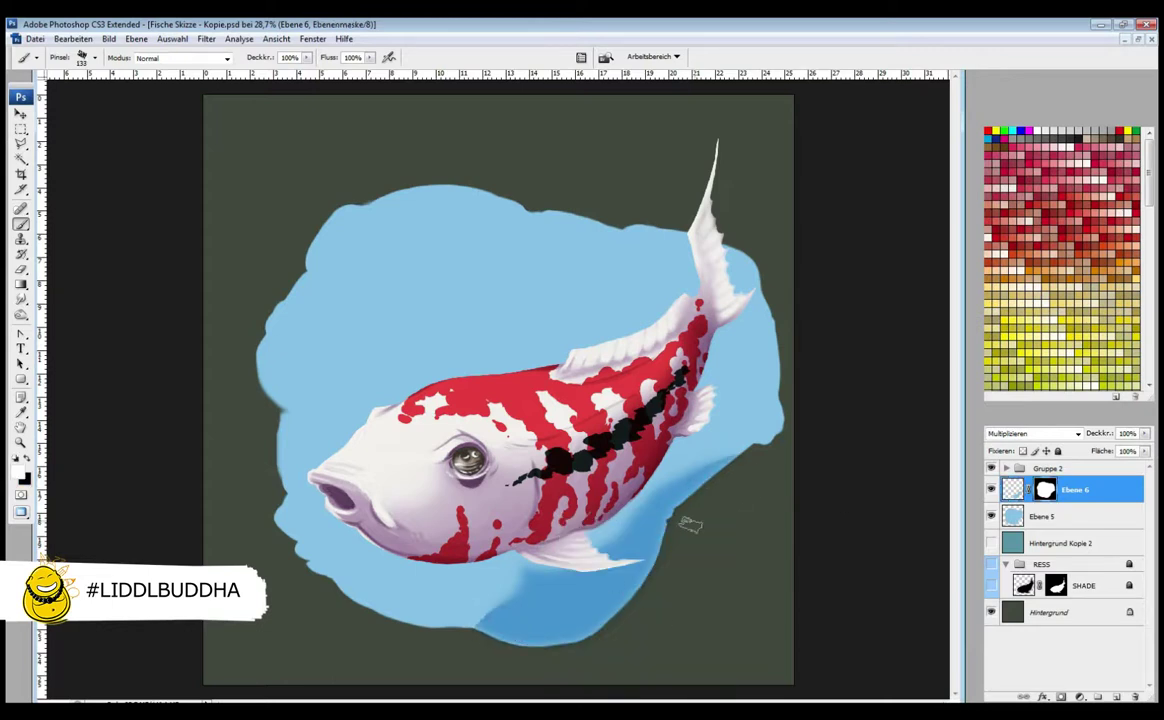
pyautogui.moveTo(683, 522)
pyautogui.mouseDown()
pyautogui.moveTo(640, 500)
pyautogui.moveTo(585, 628)
pyautogui.mouseUp()
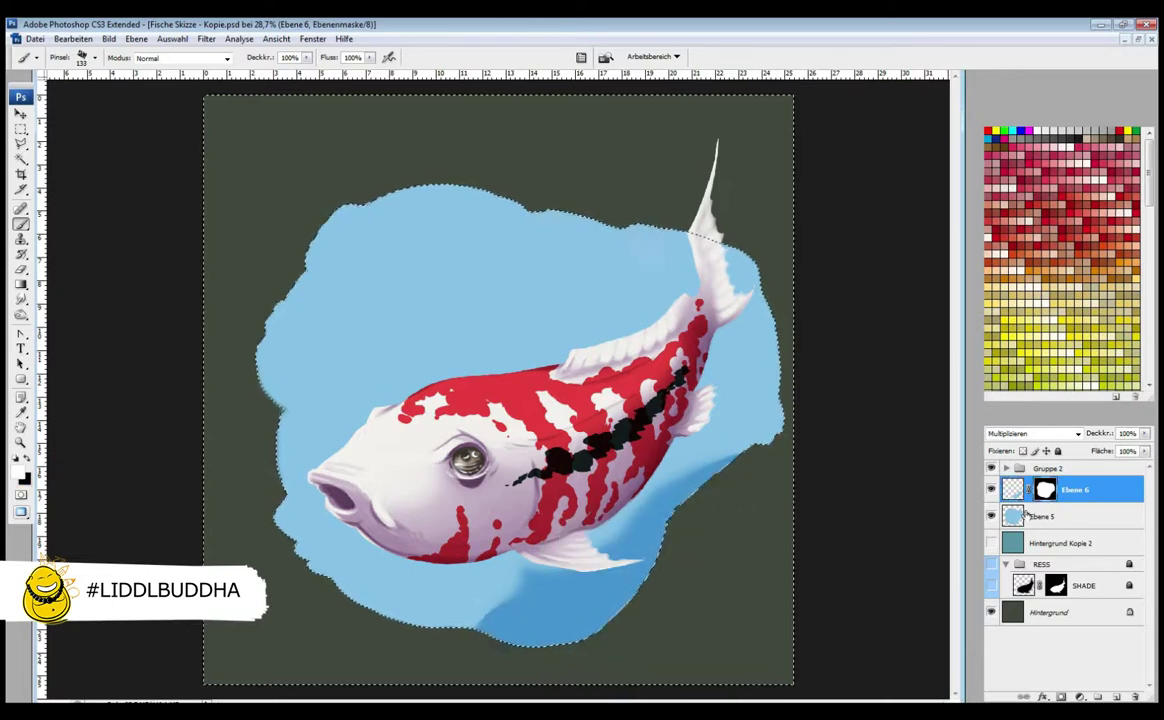
# Add a new top layer masked to the fish outline and choose the hard round 19 px brush
pyautogui.click(1020, 468)
pyautogui.click(1018, 468)
pyautogui.hotkey('ctrl', 'shift', 'alt', 'n')
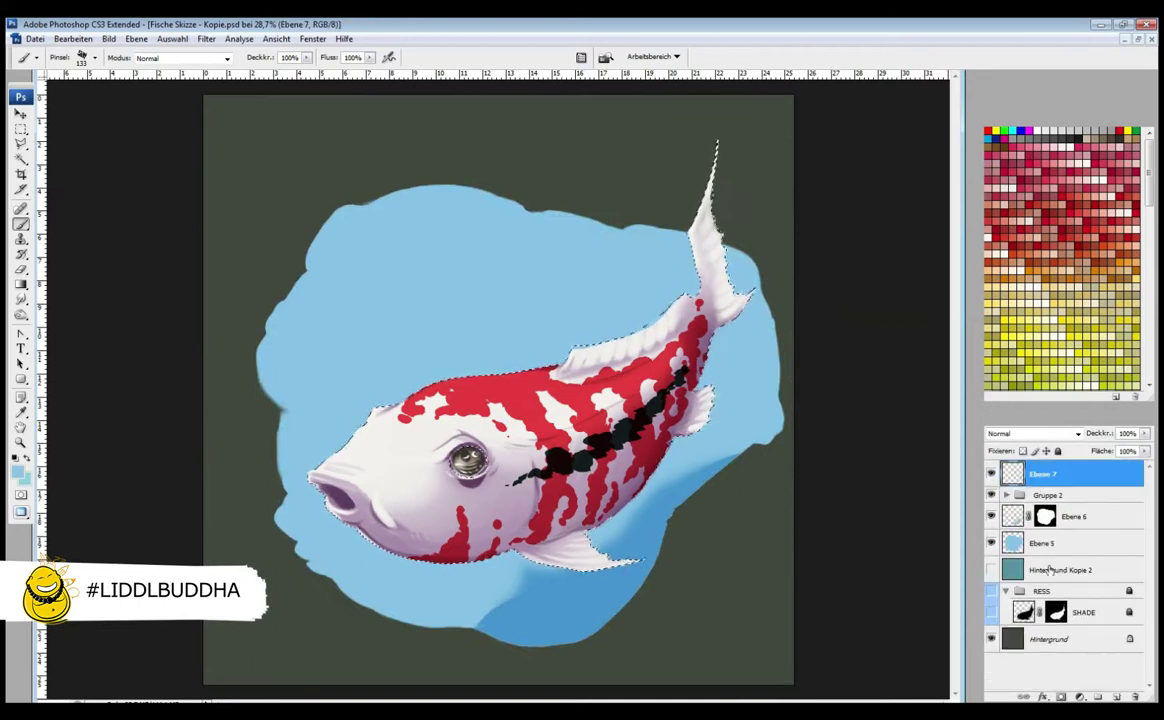
pyautogui.press('s')
pyautogui.press('b')
pyautogui.press('F5')
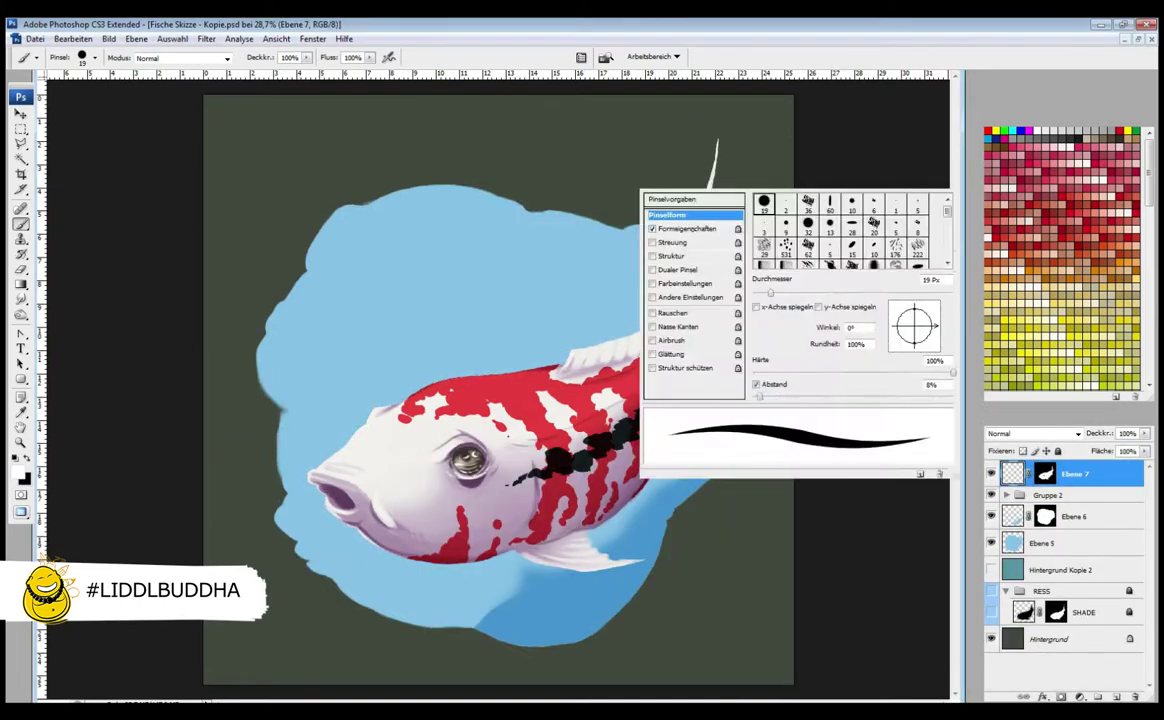
# Paint wavy white water-light lines over the head, back, dorsal fin and tail with the hard round brush at 65 px
pyautogui.press('F5')
pyautogui.rightClick(702, 438)
pyautogui.press('Escape')
pyautogui.moveTo(490, 408)
pyautogui.mouseDown()
pyautogui.moveTo(530, 348)
pyautogui.moveTo(420, 441)
pyautogui.mouseUp()
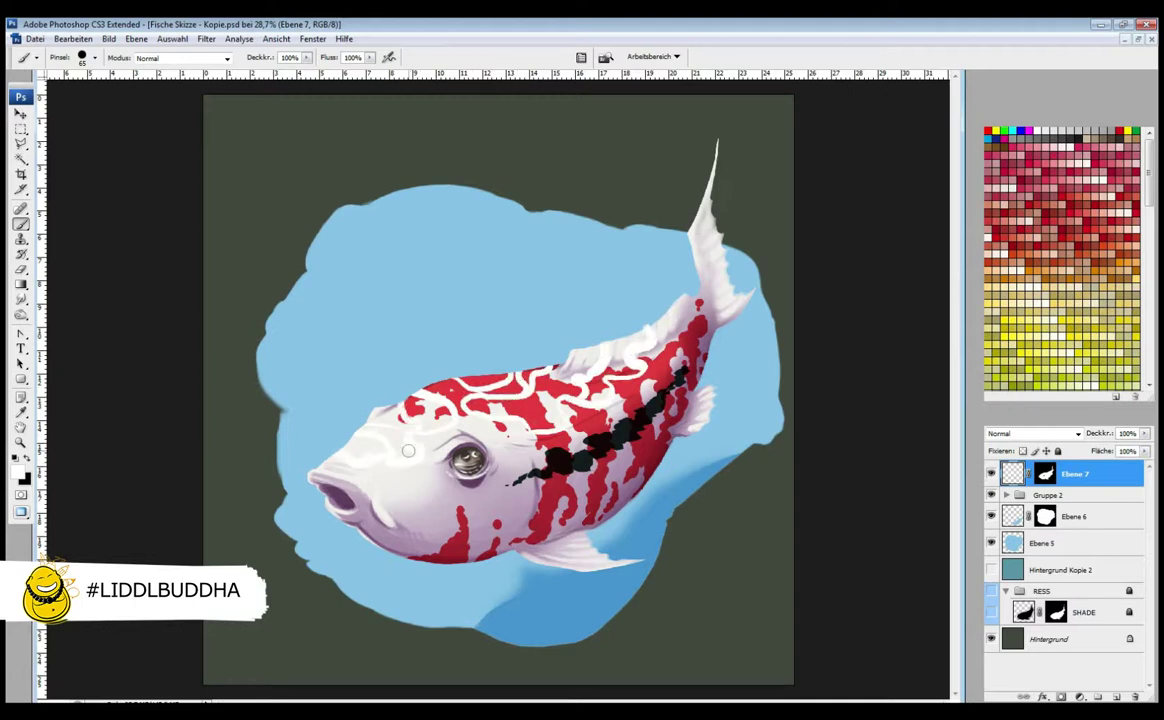
pyautogui.moveTo(590, 360); pyautogui.dragTo(697, 325)
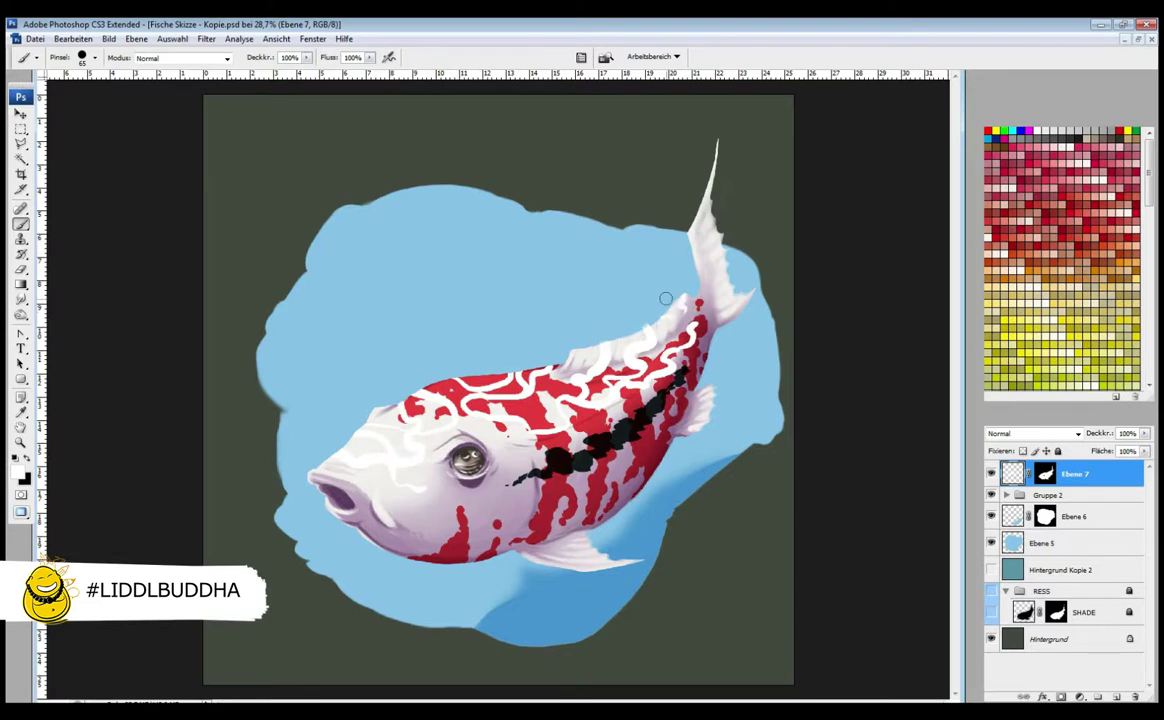
pyautogui.moveTo(710, 232); pyautogui.dragTo(705, 301)
# Soften the white light lines with a Gaussian blur of 10.0 pixels radius
pyautogui.click(172, 38)
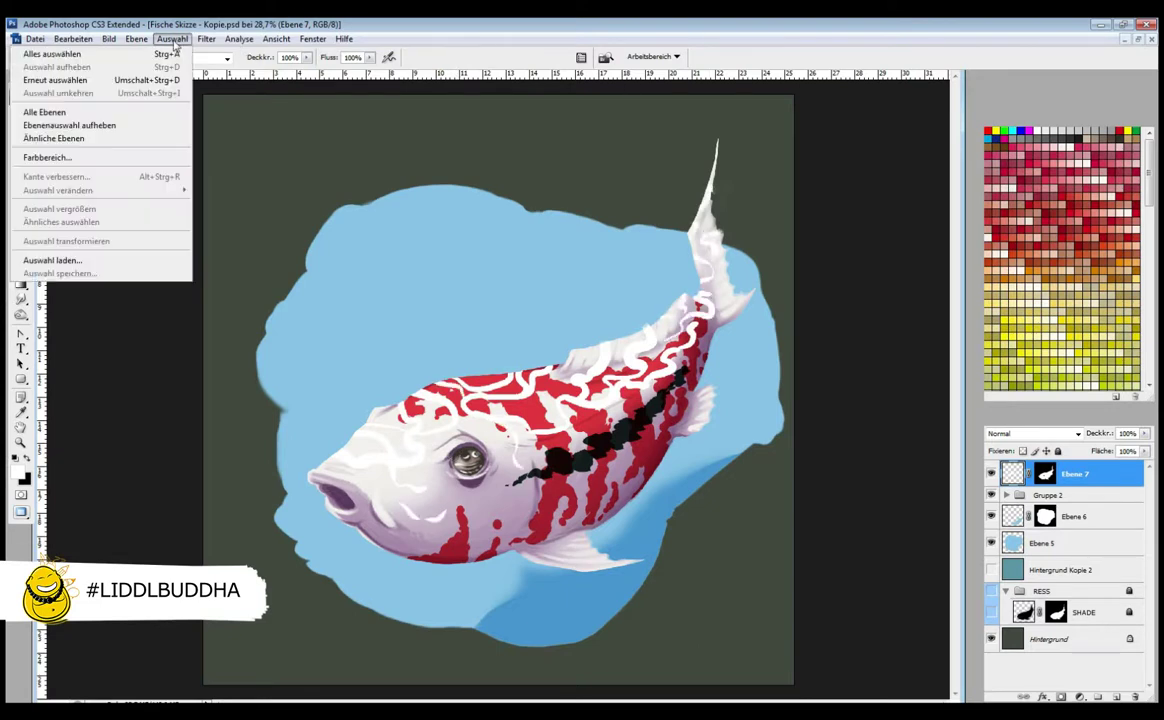
pyautogui.moveTo(206, 38)
pyautogui.moveTo(143, 294)
pyautogui.click(281, 347)
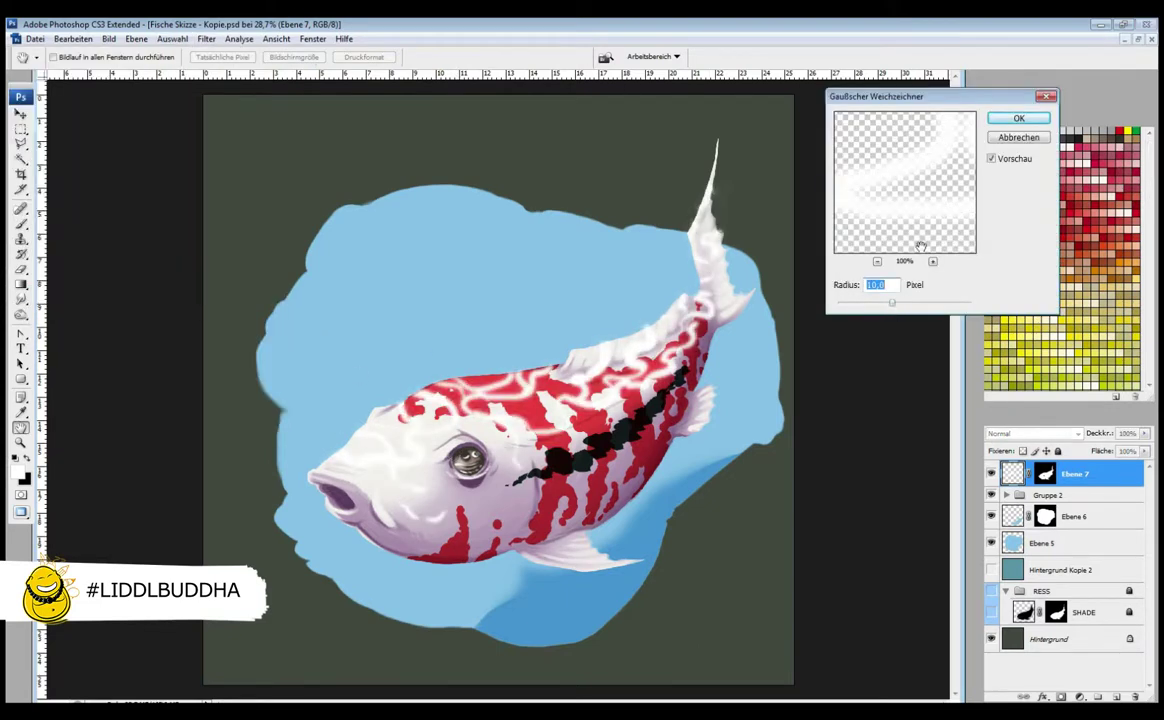
pyautogui.click(1019, 118)
# Try blend modes on the white line layer, choose Aufhellen and lower its opacity to 70%
pyautogui.click(1030, 433)
pyautogui.click(1023, 205)
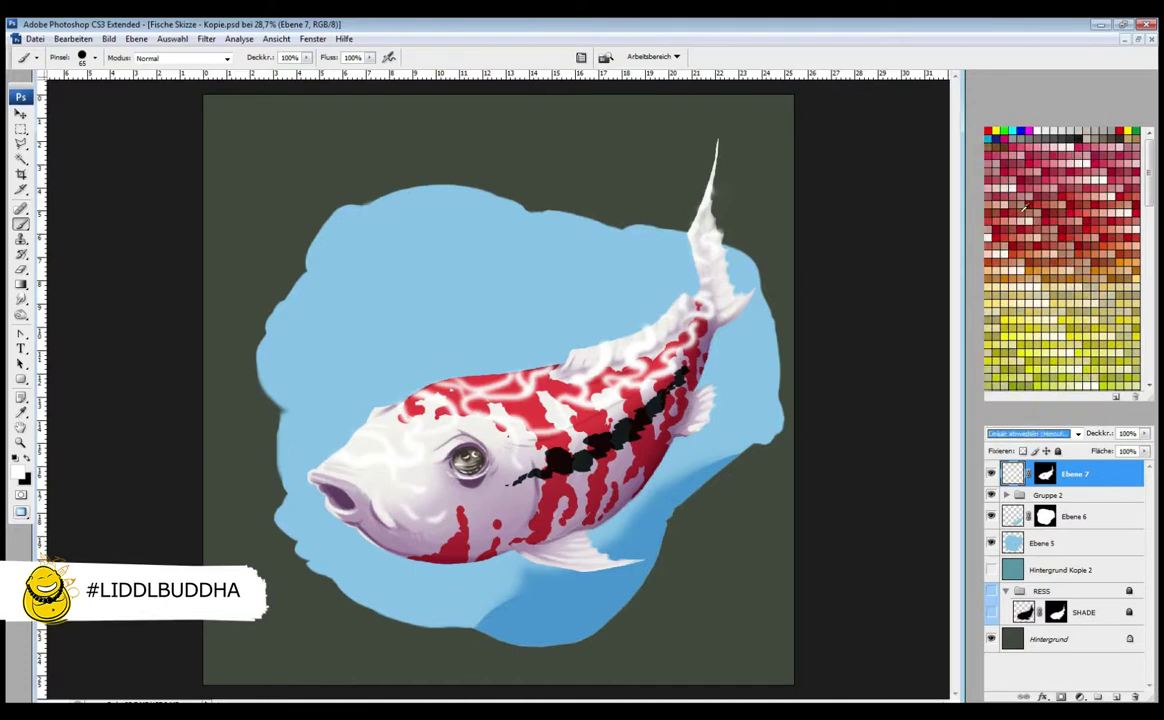
pyautogui.press('Down')
pyautogui.press('Down')
pyautogui.press('Down')
pyautogui.press('Down')
pyautogui.press('Up')
pyautogui.press('Up')
pyautogui.press('Up')
pyautogui.press('Up')
pyautogui.press('Up')
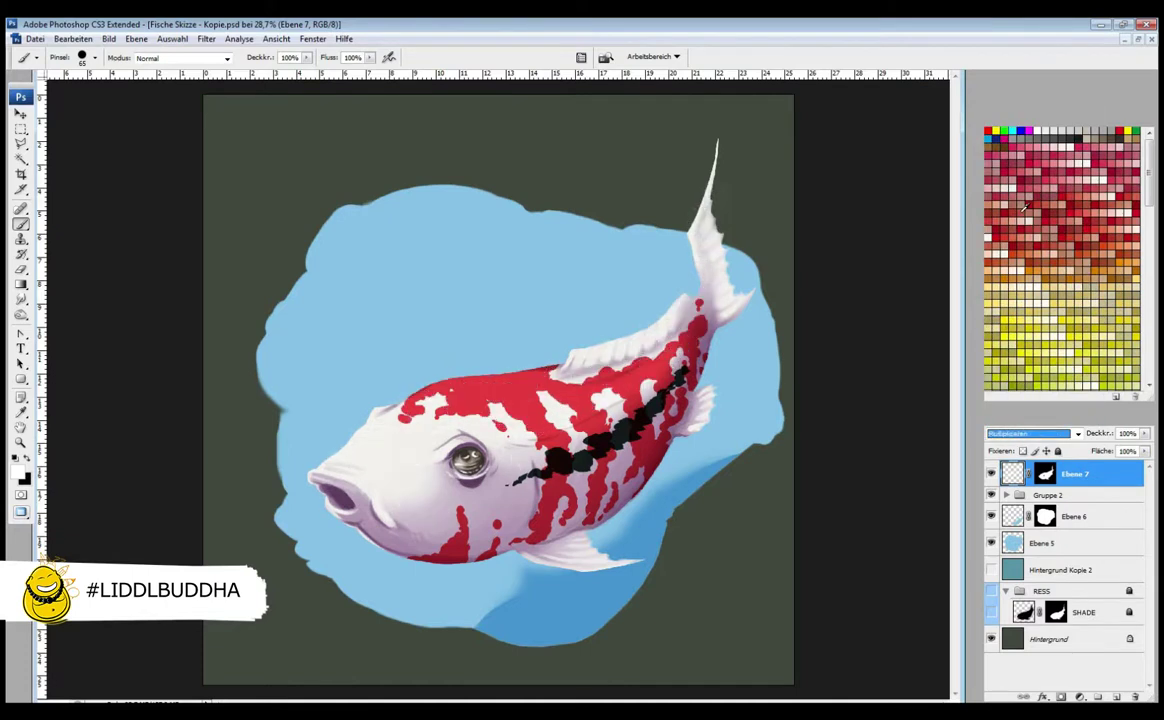
pyautogui.moveTo(1120, 433); pyautogui.dragTo(1096, 431)
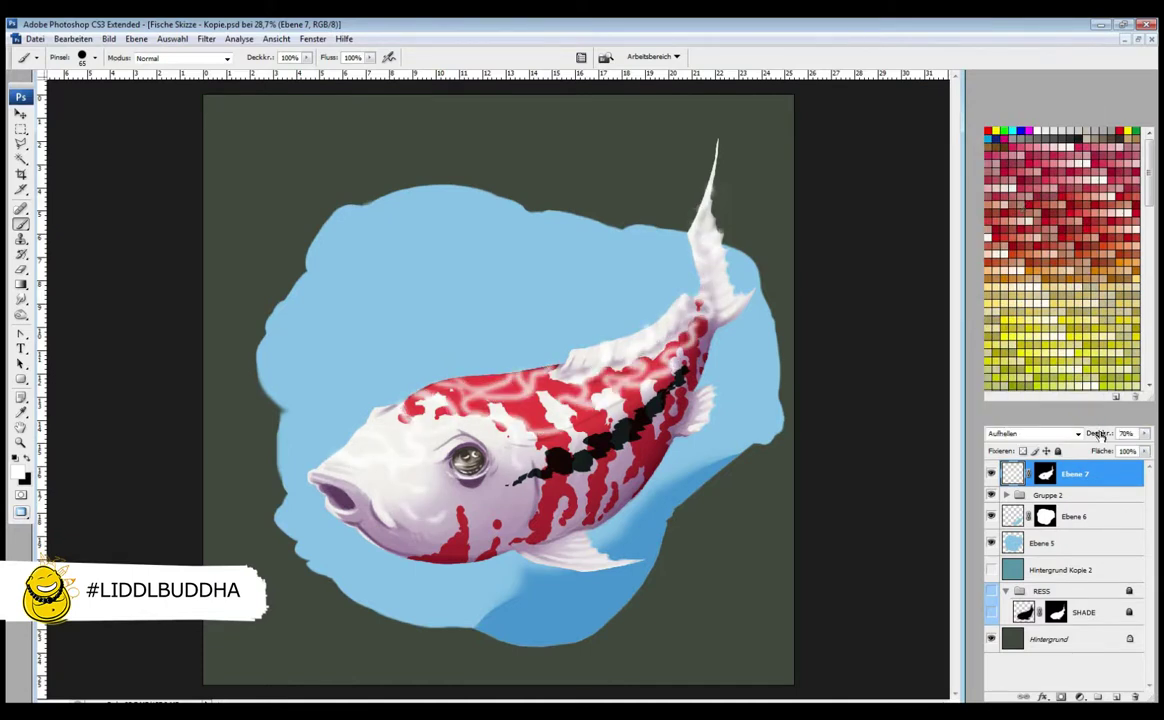
# Load the fish outline from the light line layer's mask as a selection, modify its edge and invert it
pyautogui.keyDown('ctrl'); pyautogui.click(1045, 473); pyautogui.keyUp('ctrl')
pyautogui.click(171, 38)
pyautogui.click(230, 242)
pyautogui.press('Return')
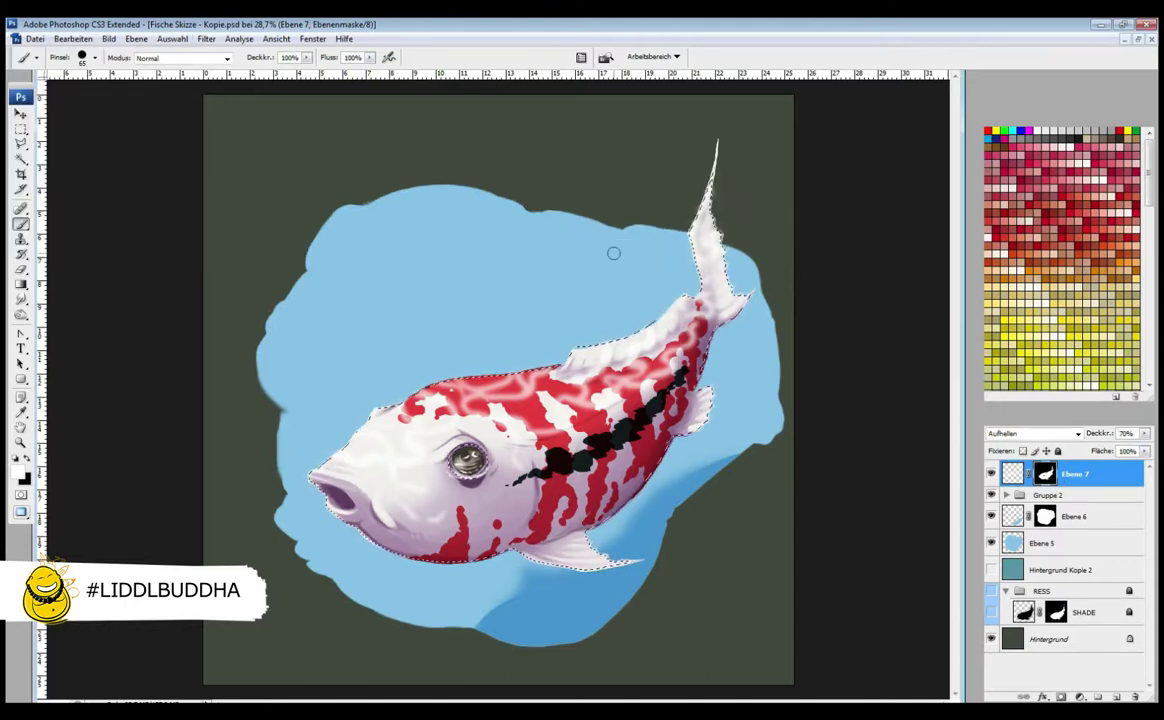
pyautogui.hotkey('ctrl', 'shift', 'i')
pyautogui.hotkey('ctrl', 'h')
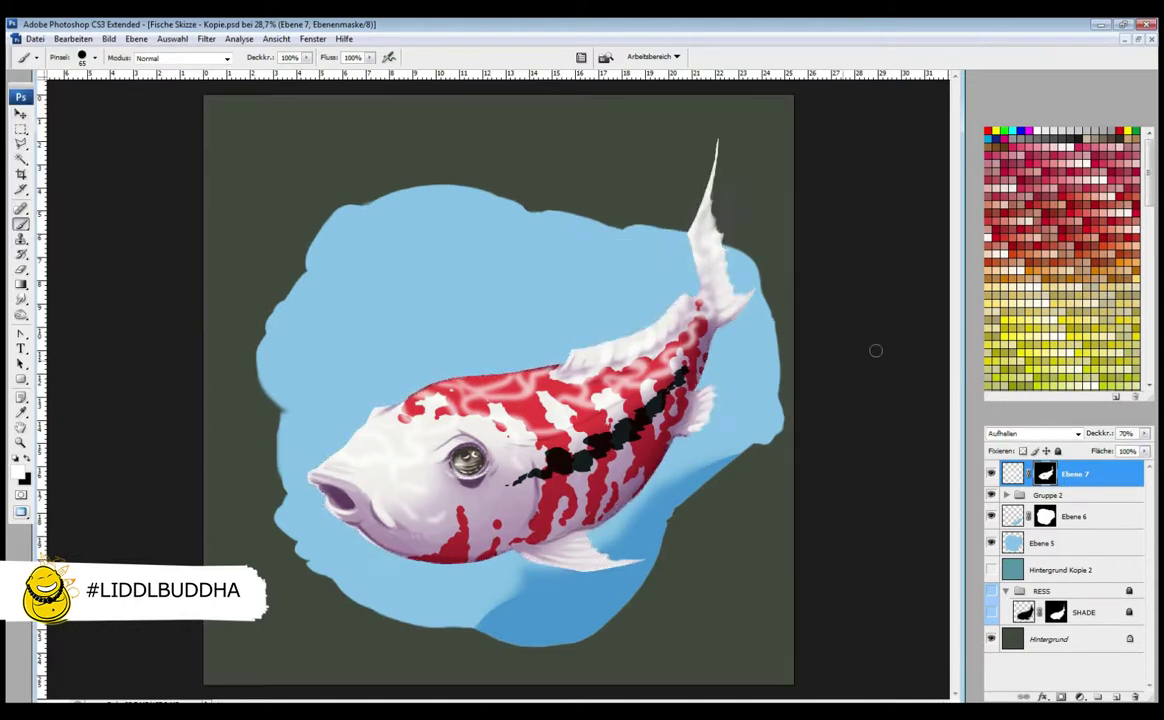
# Add a fish-masked layer beneath the light line layer and set the foreground colour to light blue 6bc8ee
pyautogui.hotkey('ctrl', 'shift', 'alt', 'n')
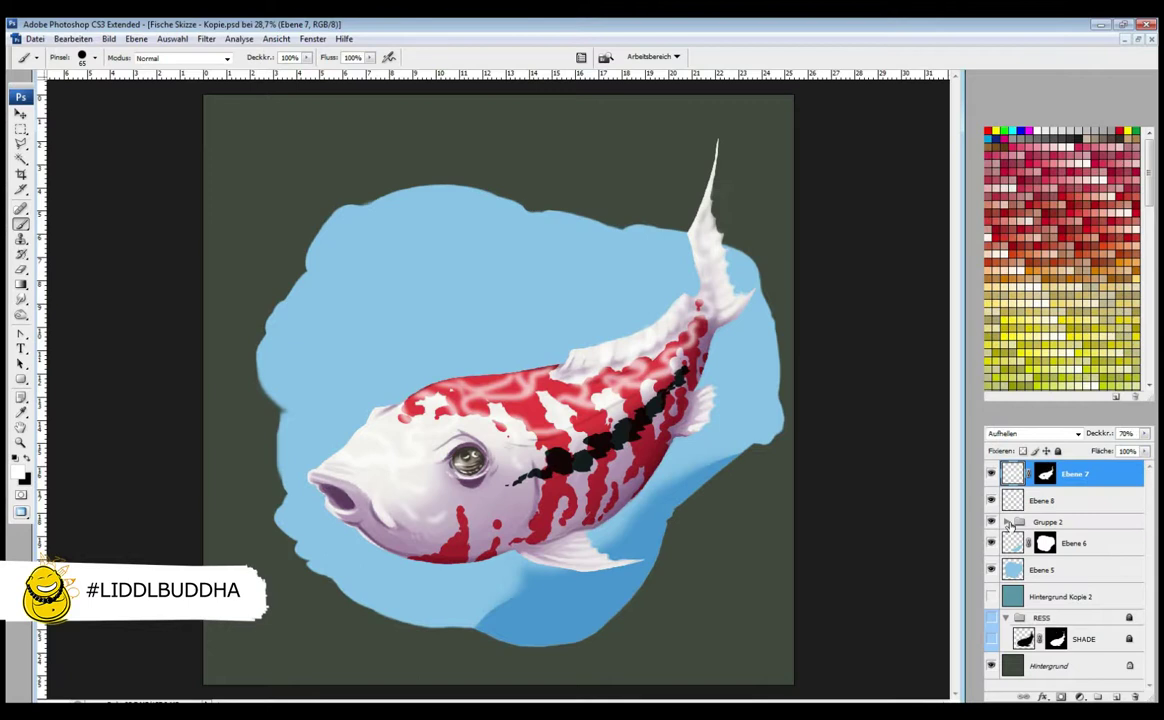
pyautogui.click(1007, 522)
pyautogui.click(1040, 500)
pyautogui.press('i')
pyautogui.click(17, 470)
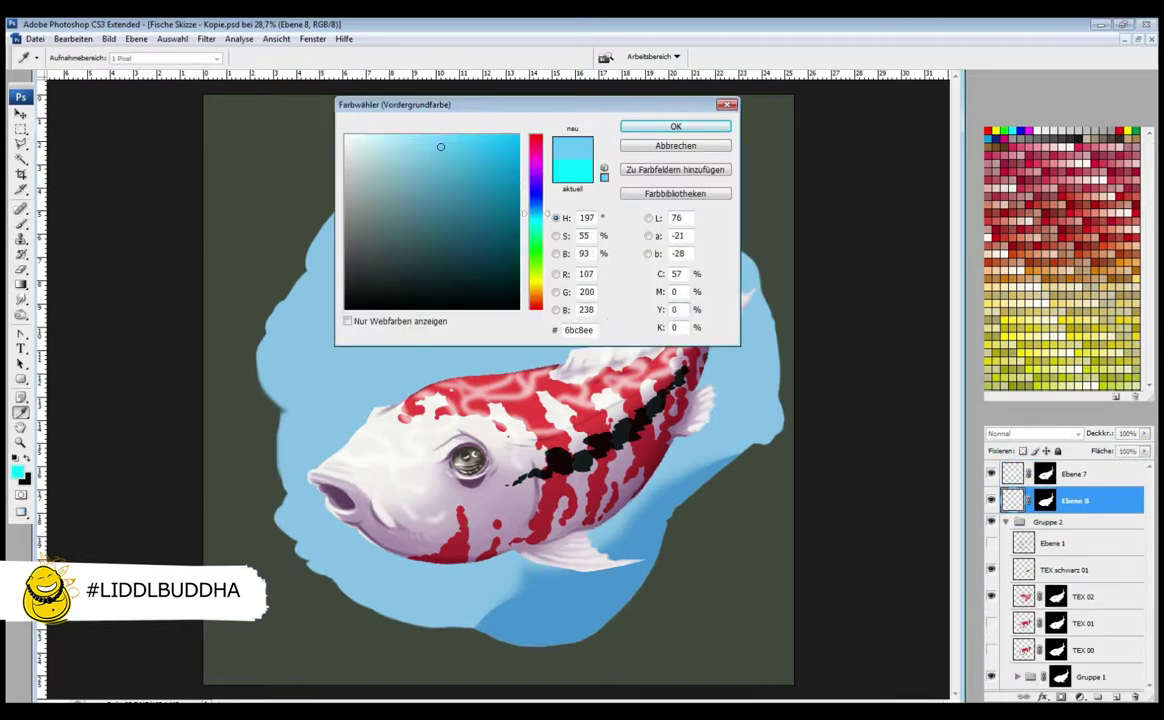
pyautogui.press('Return')
# Paint a blue reflected-light stroke along the fish's underside from the mouth to the tail
pyautogui.press('b')
pyautogui.moveTo(330, 485)
pyautogui.mouseDown()
pyautogui.moveTo(400, 513)
pyautogui.moveTo(445, 515)
pyautogui.moveTo(694, 384)
pyautogui.mouseUp()
pyautogui.hotkey('ctrl', '\\')
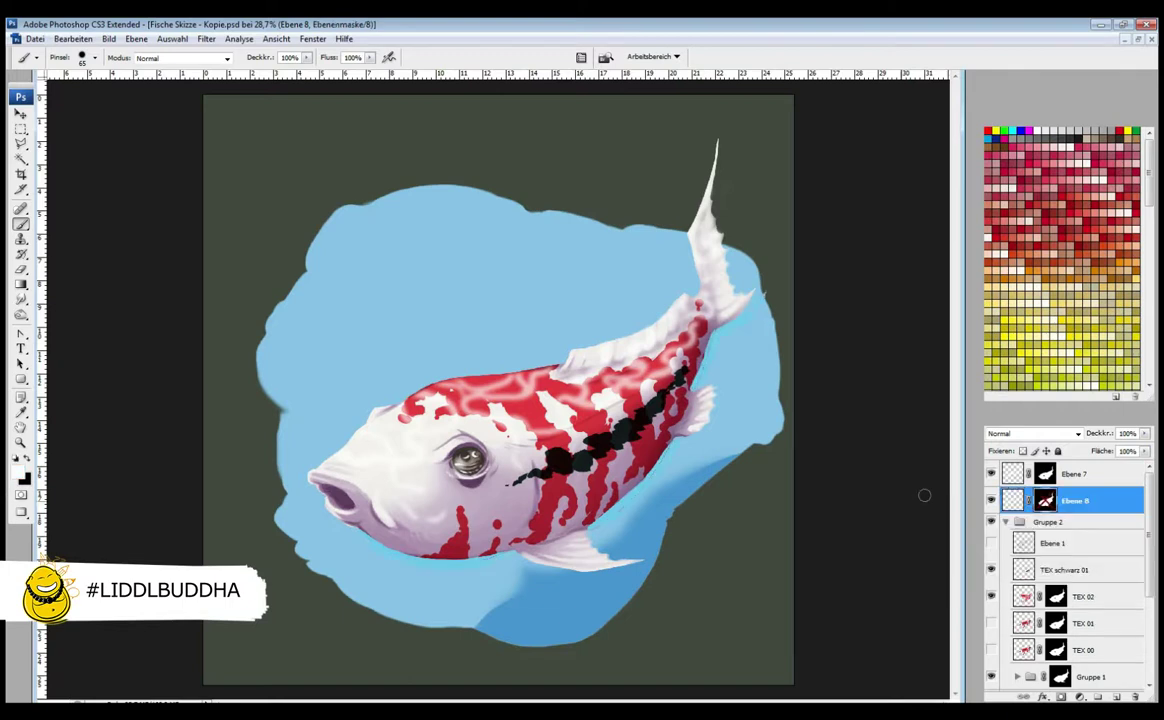
# Try to rebuild the blue reflection layer's mask by filling it black and restoring the fish outline in white
pyautogui.hotkey('ctrl', '`')
pyautogui.hotkey('ctrl', '\\')
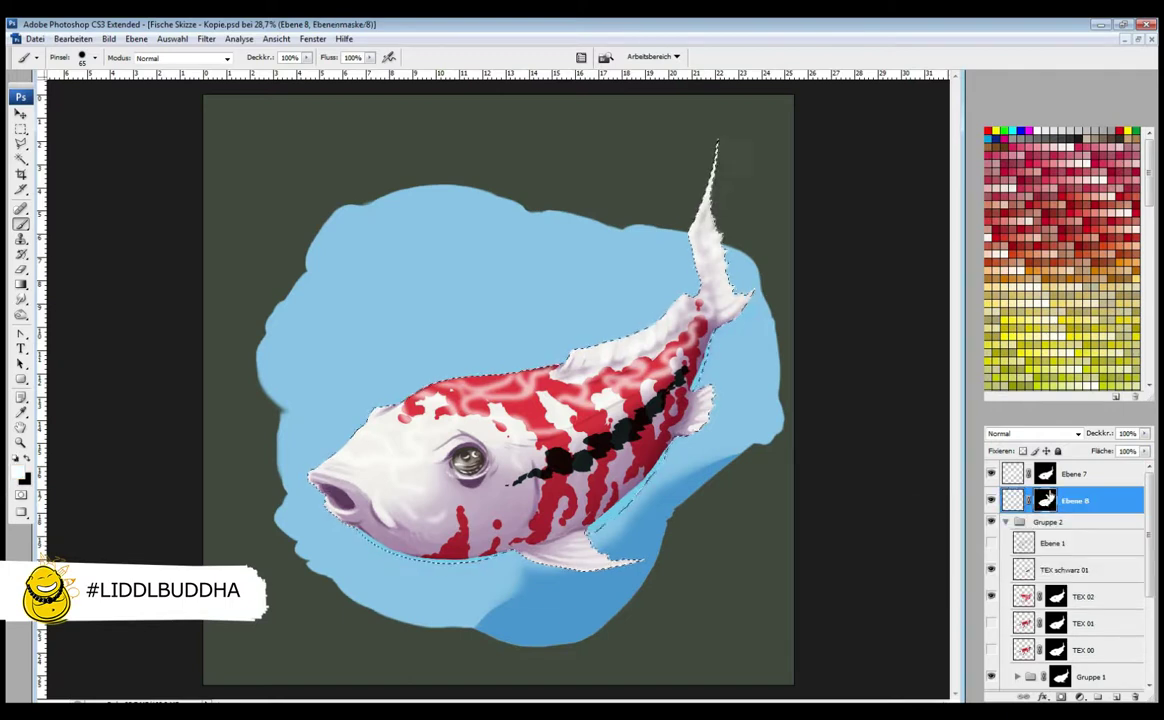
pyautogui.hotkey('alt', 'BackSpace')
pyautogui.hotkey('ctrl', '`')
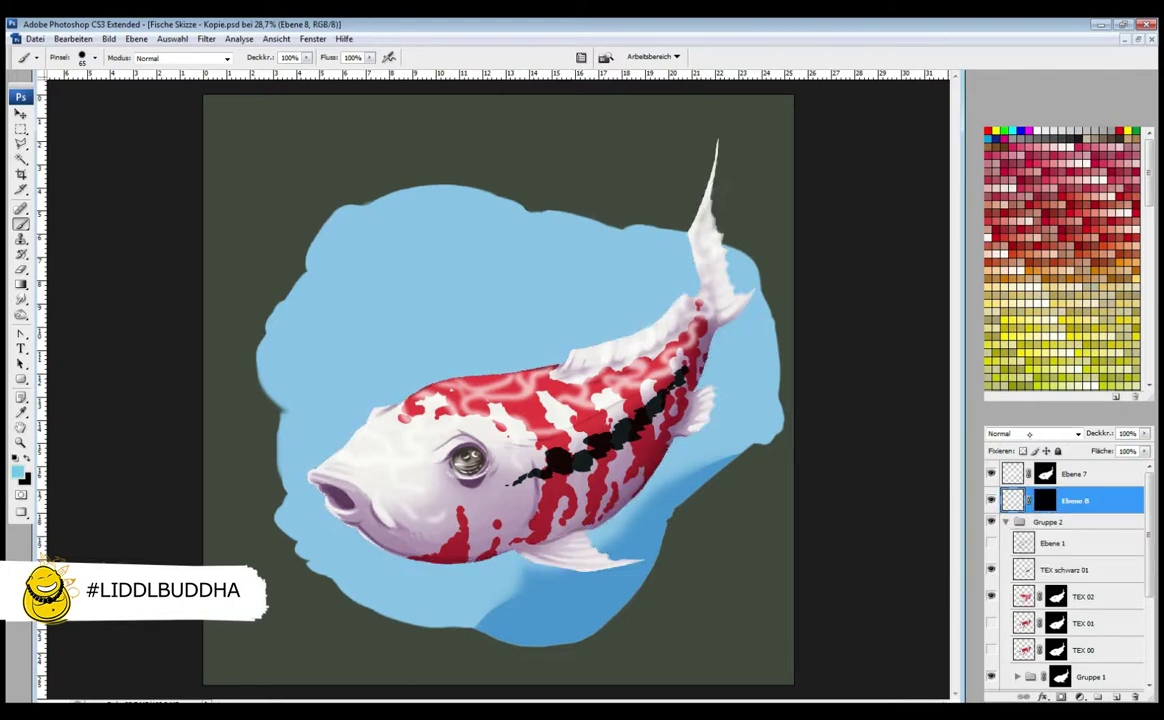
pyautogui.click(1045, 500)
pyautogui.keyDown('ctrl'); pyautogui.click(1045, 473); pyautogui.keyUp('ctrl')
pyautogui.press('x')
pyautogui.hotkey('alt', 'BackSpace')
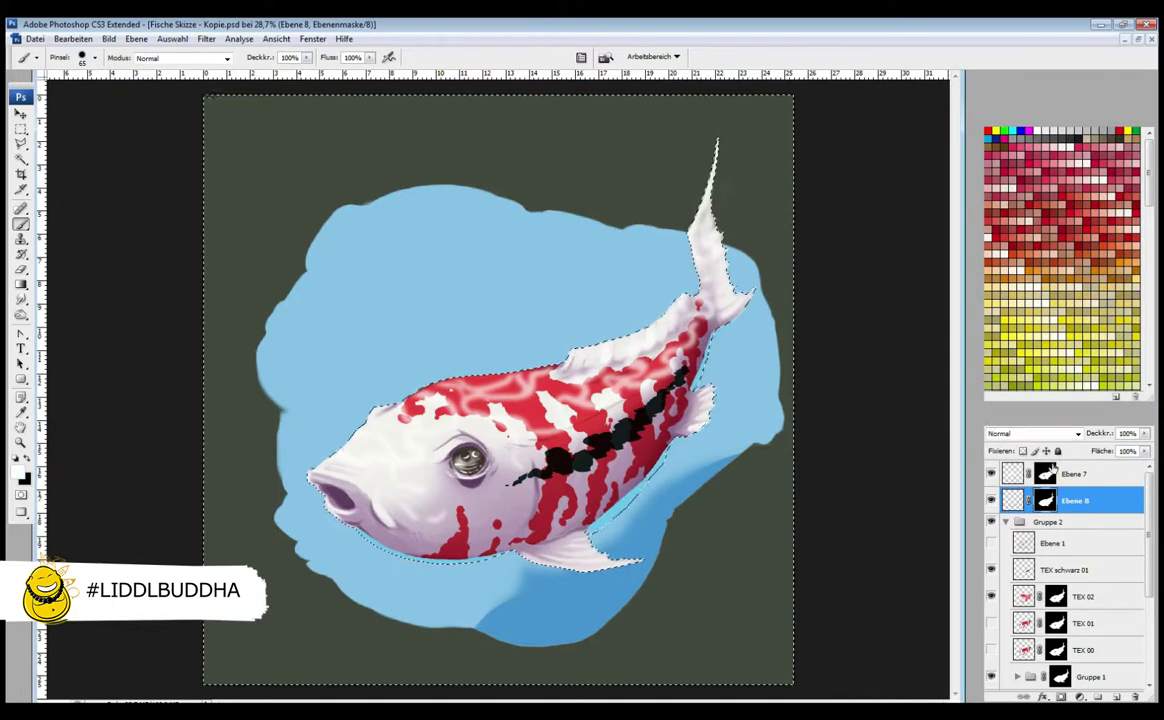
pyautogui.hotkey('ctrl', 'd')
pyautogui.hotkey('ctrl', '`')
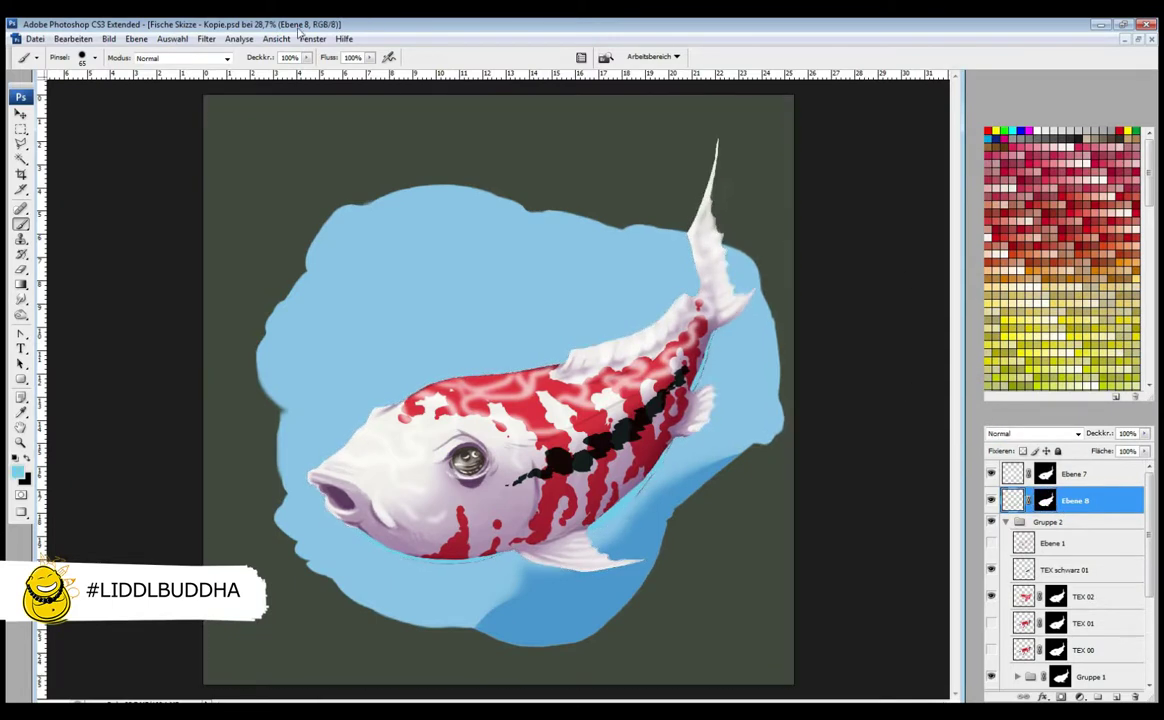
# Blur the blue reflection stroke and set its layer's blend mode to Luminanz
pyautogui.click(206, 38)
pyautogui.press('Escape')
pyautogui.scroll(-8, 1035, 433)
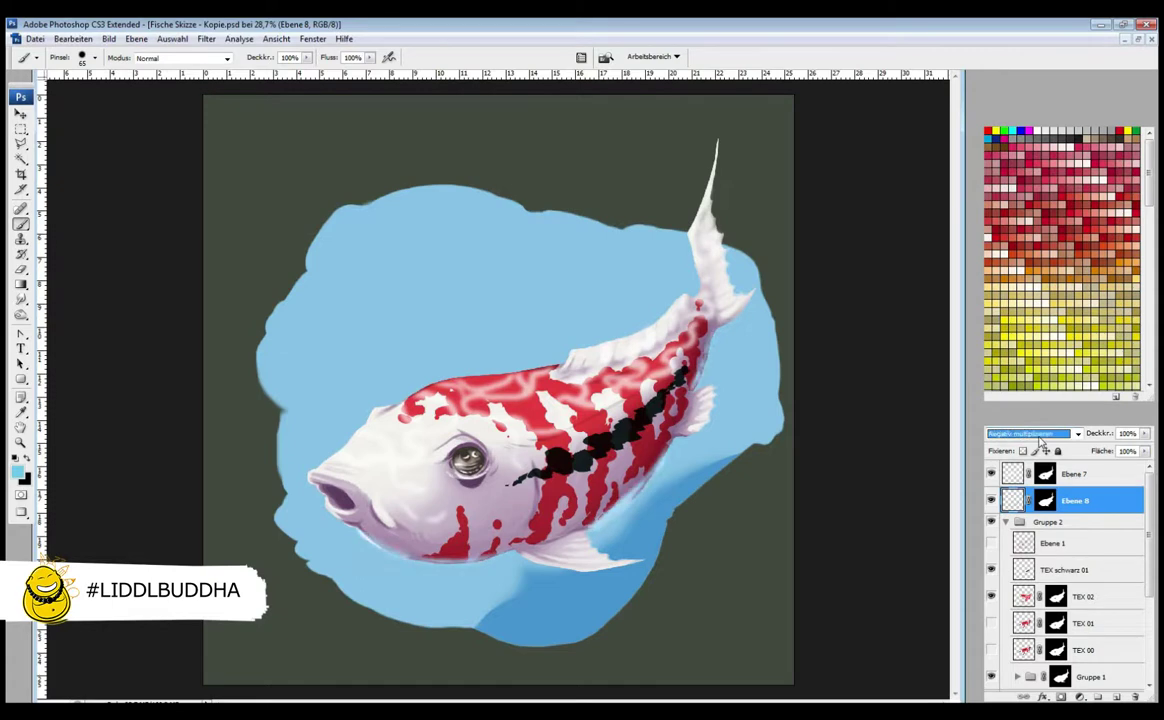
pyautogui.scroll(-16, 1040, 443)
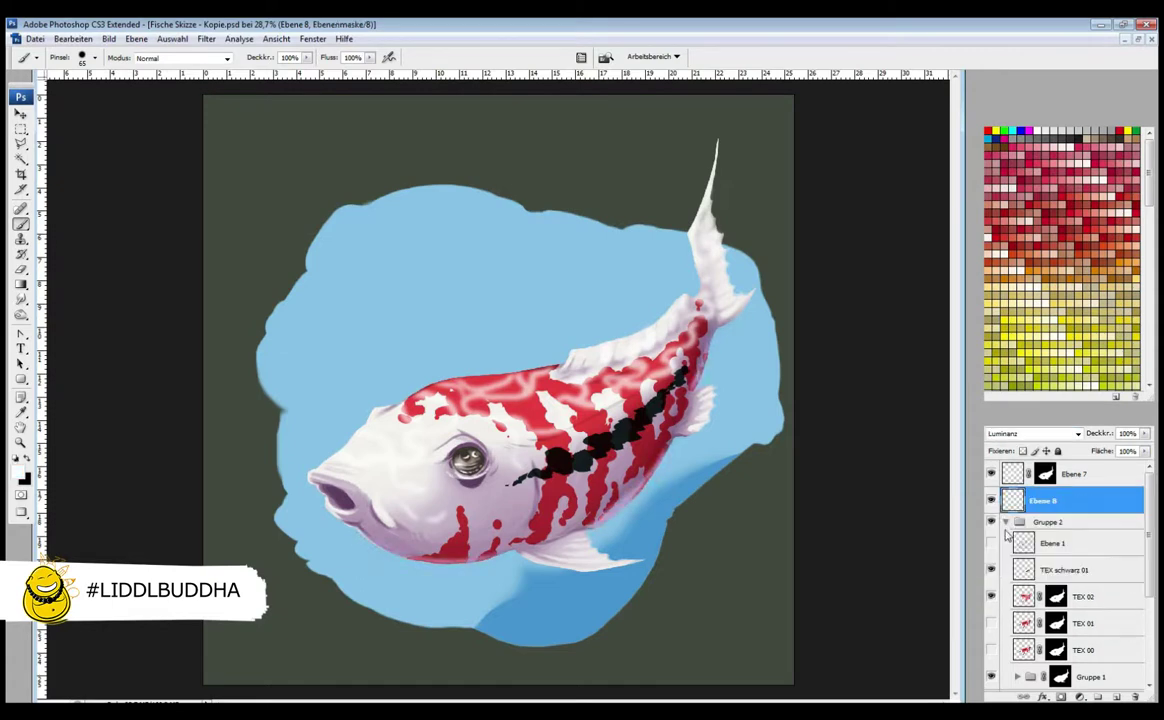
# Give the reflection layer a blank mask in place of the fish mask and mask out the glow outside the underside
pyautogui.hotkey('ctrl', '`')
pyautogui.scroll(8, 1025, 437)
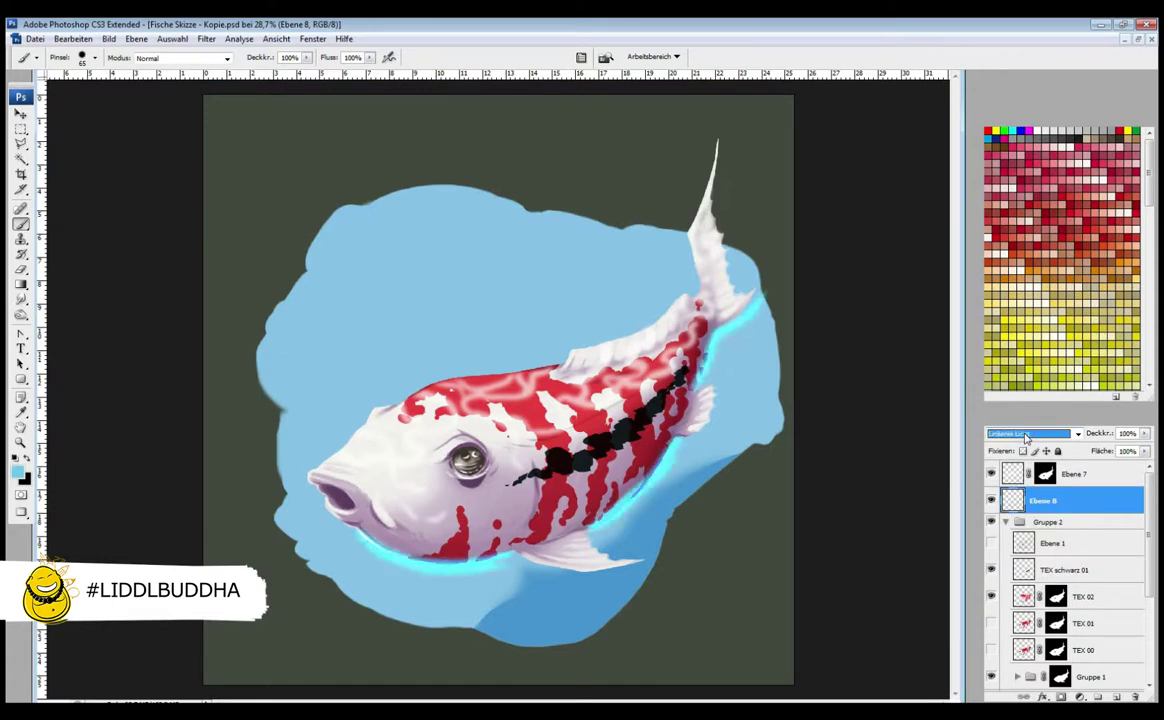
pyautogui.scroll(-8, 1025, 437)
pyautogui.hotkey('ctrl', '\\')
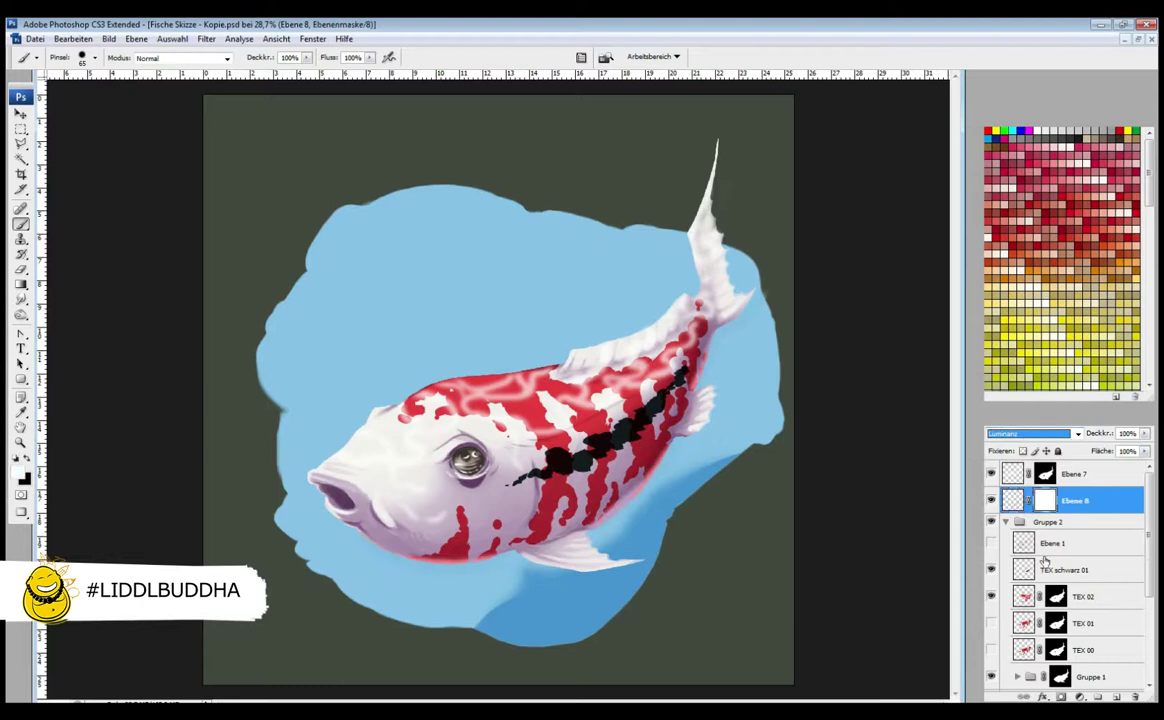
pyautogui.moveTo(550, 479)
pyautogui.mouseDown()
pyautogui.moveTo(621, 412)
pyautogui.moveTo(650, 308)
pyautogui.mouseUp()
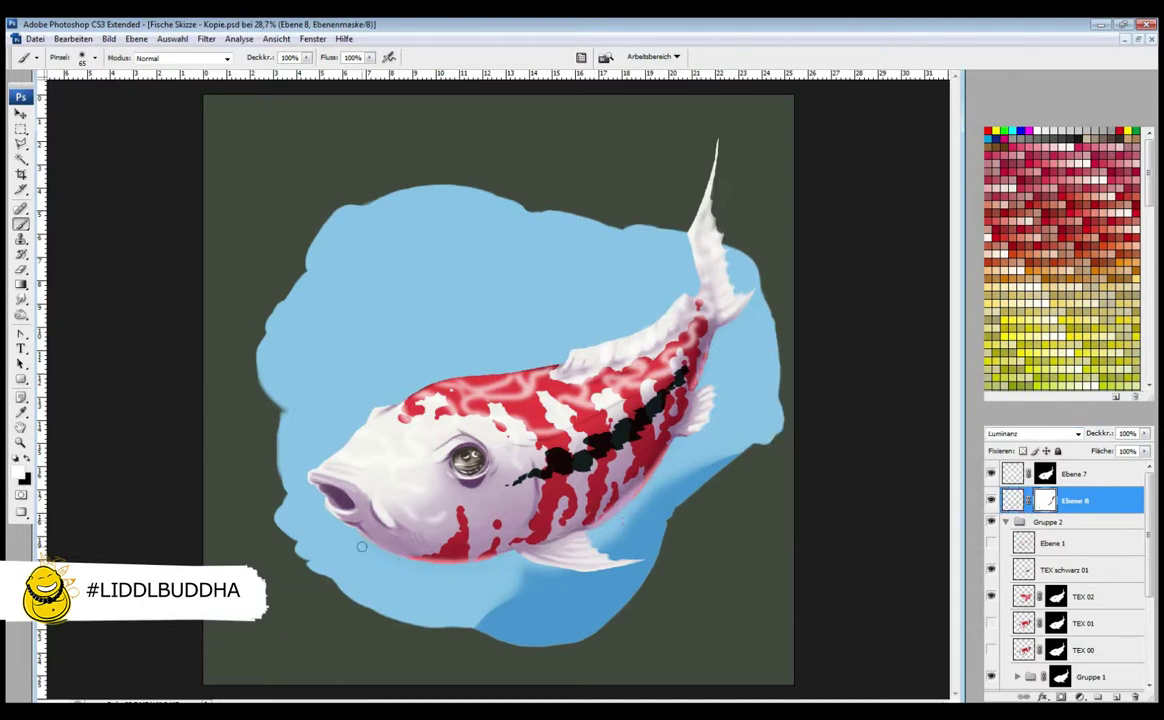
pyautogui.moveTo(306, 519); pyautogui.dragTo(456, 563)
pyautogui.press('x')
# Set the white light line layer's opacity to 100% and its blend mode to Weiches Licht
pyautogui.click(1075, 473)
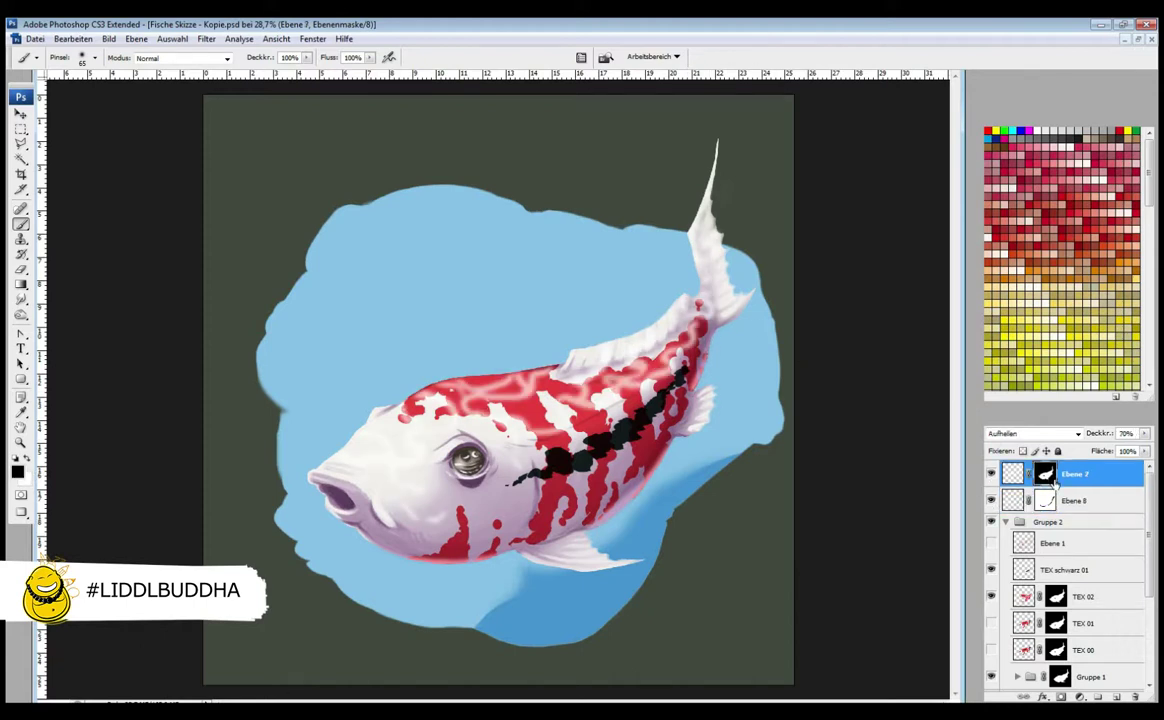
pyautogui.click(1006, 522)
pyautogui.click(1144, 433)
pyautogui.moveTo(1136, 453); pyautogui.dragTo(1150, 453)
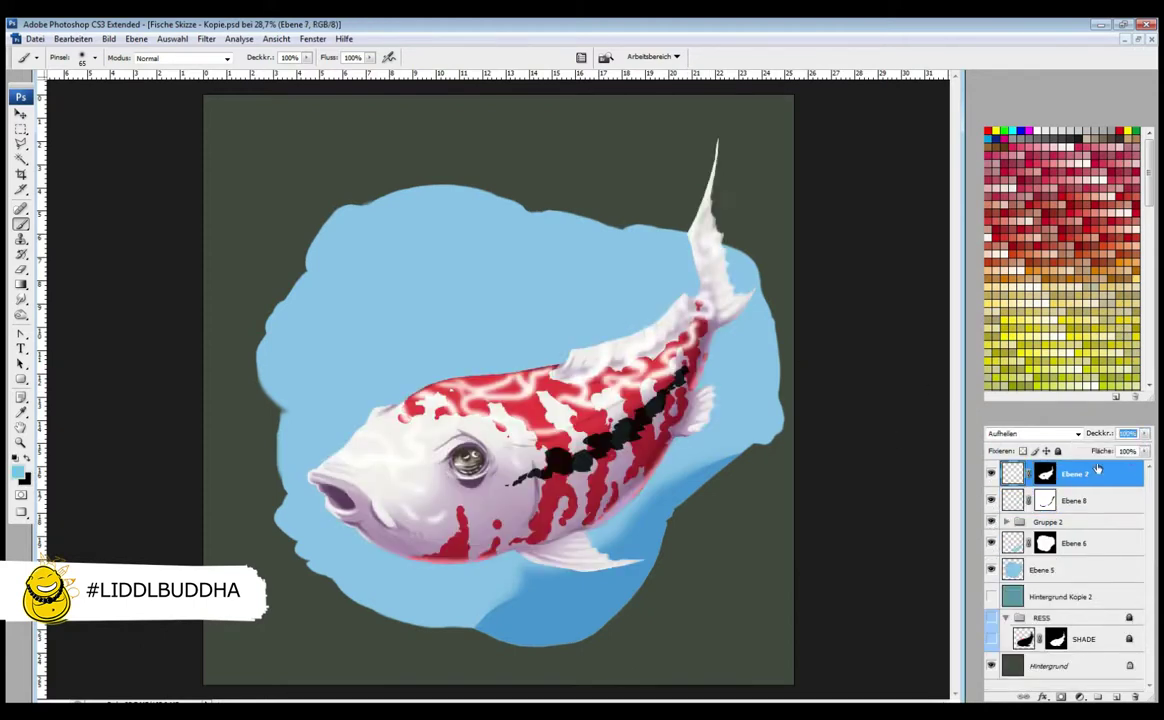
pyautogui.hotkey('shift', 'Tab')
pyautogui.press('Down')
pyautogui.press('Down')
pyautogui.press('Down')
pyautogui.press('Down')
pyautogui.press('Down')
pyautogui.press('Down')
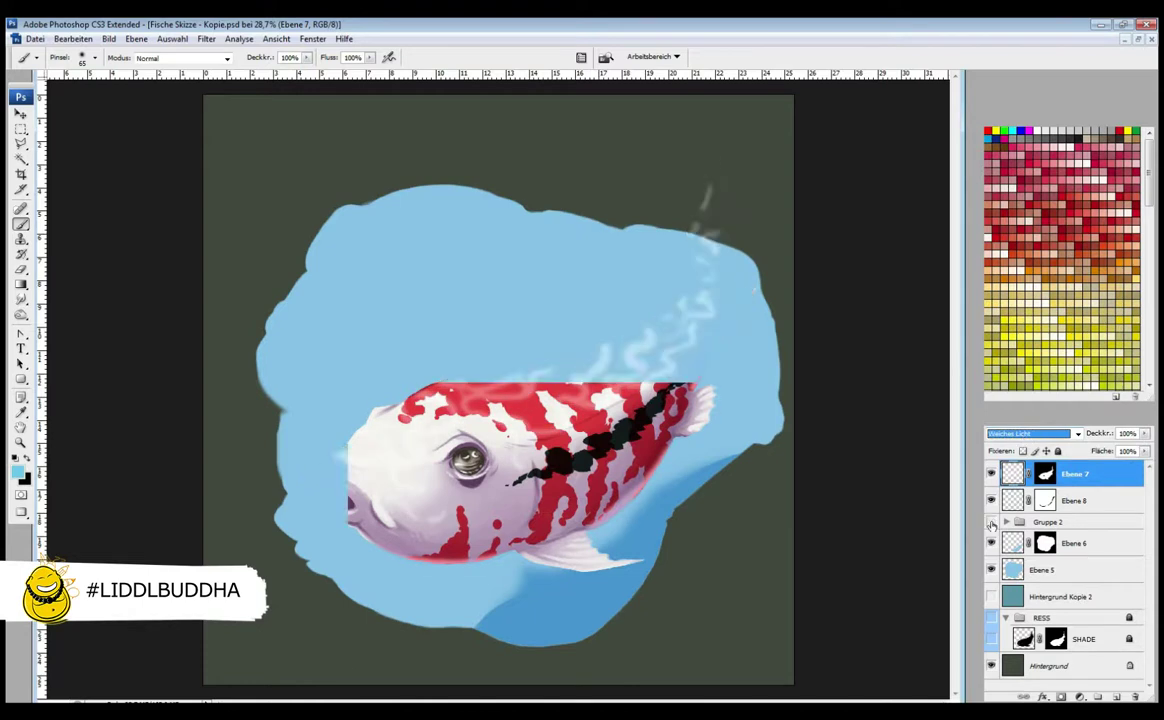
# Check the marking layers in Gruppe 2 by toggling their visibility and delete the TEX 01 layer
pyautogui.click(1006, 522)
pyautogui.click(991, 543)
pyautogui.click(1085, 623)
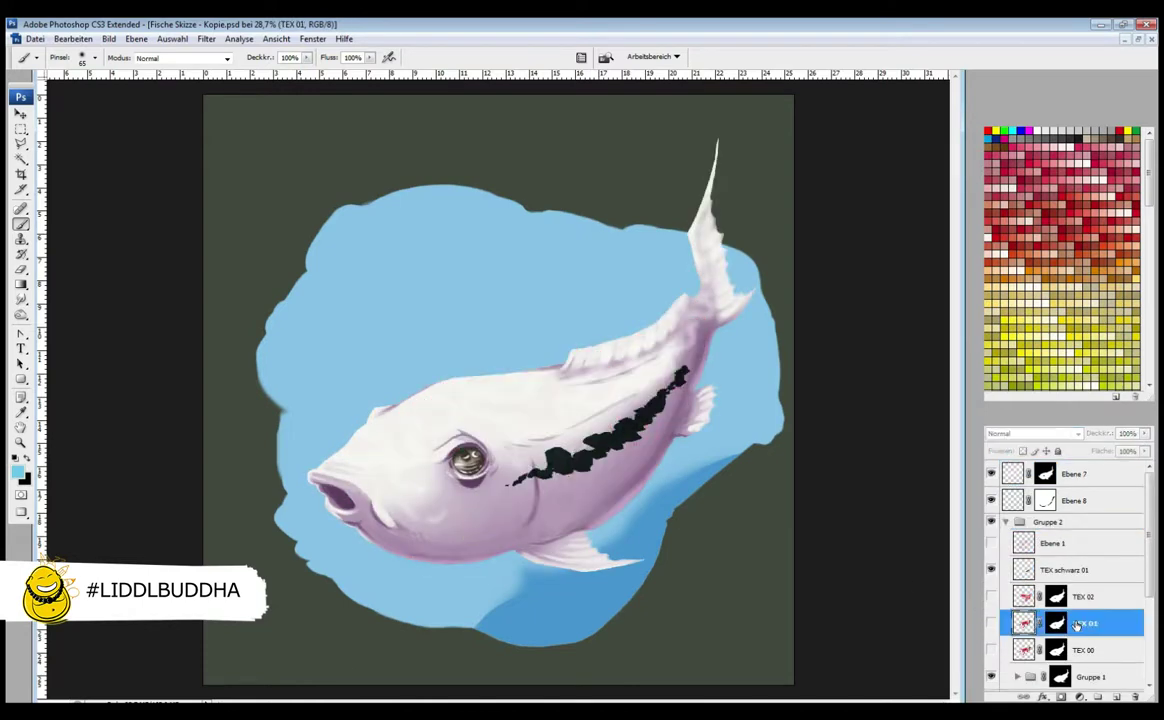
pyautogui.click(991, 622)
pyautogui.click(1064, 569)
pyautogui.moveTo(991, 569); pyautogui.dragTo(991, 623)
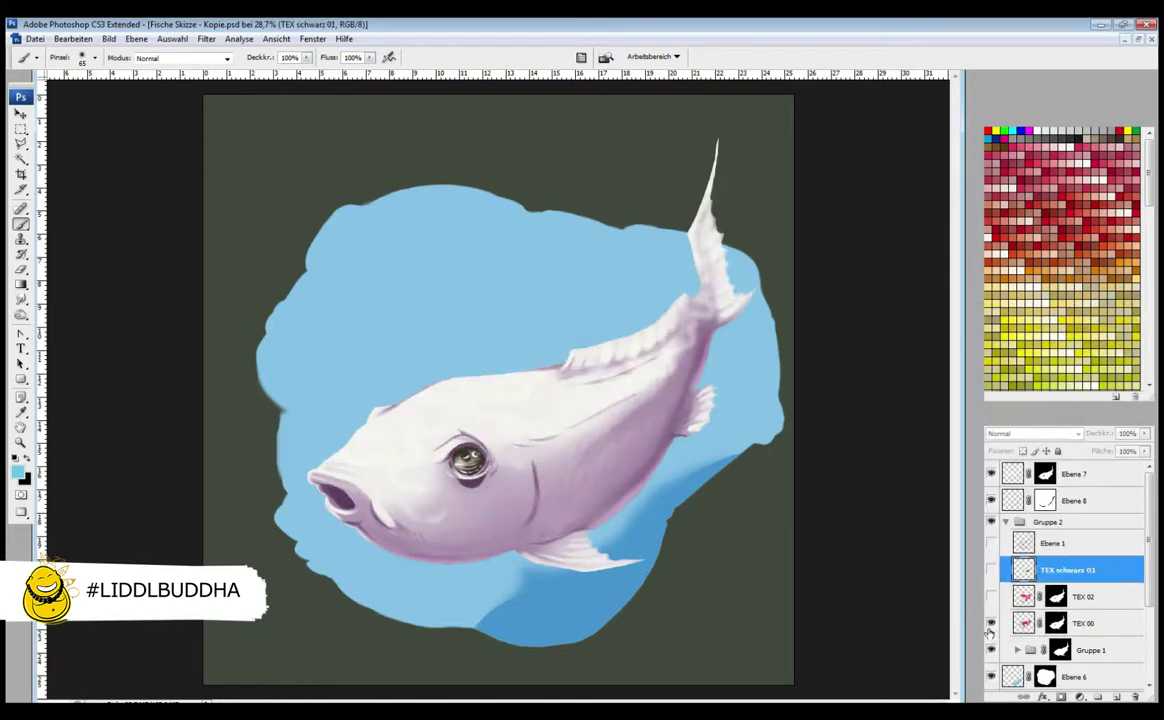
# Show the TEX 02 and TEX schwarz 01 layers again and look through the layers inside Gruppe 1
pyautogui.click(1060, 650)
pyautogui.click(991, 596)
pyautogui.click(991, 569)
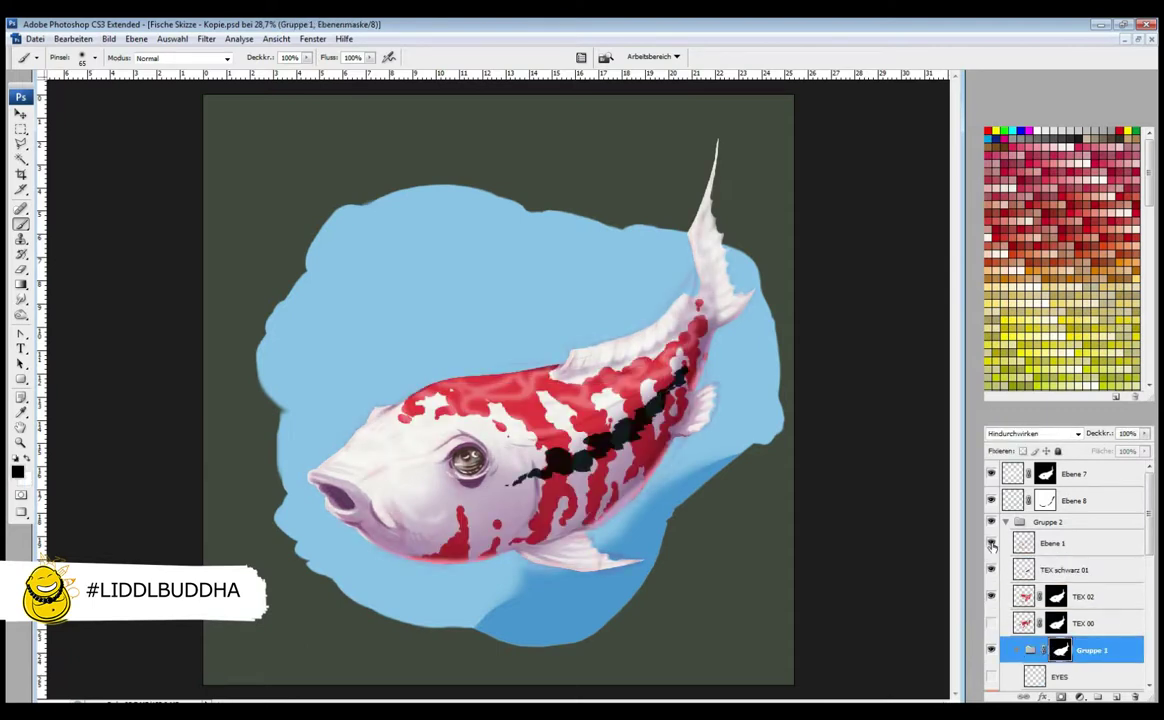
pyautogui.scroll(-3, 1000, 625)
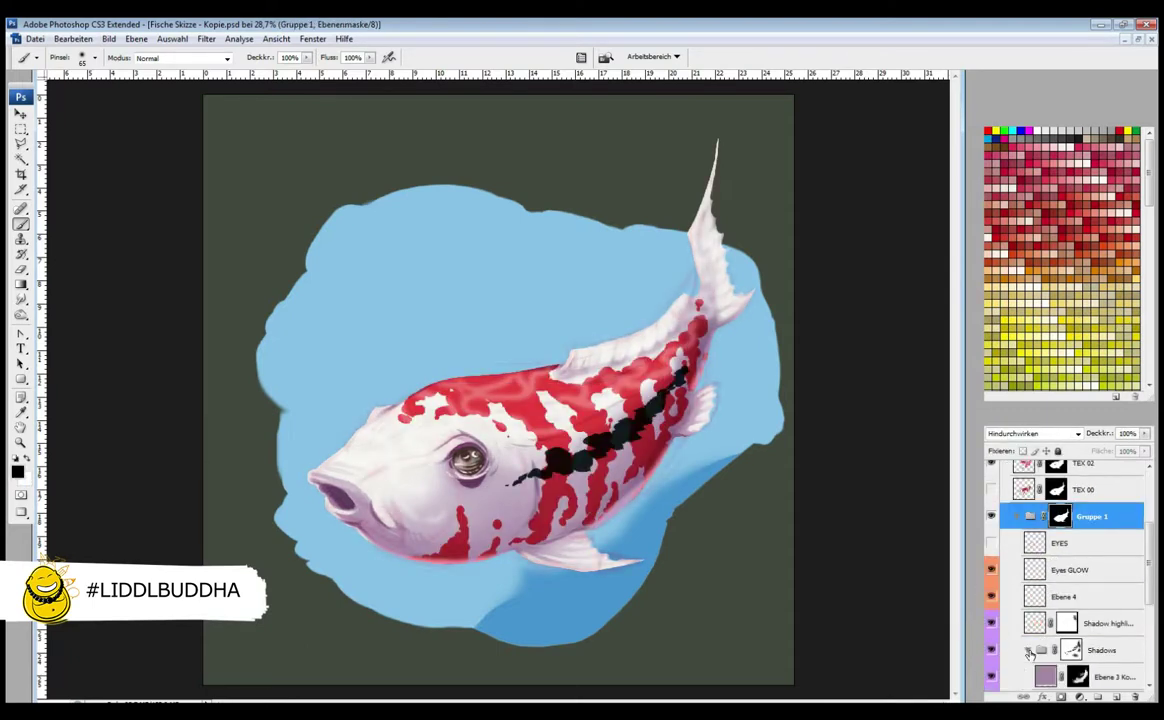
pyautogui.scroll(3, 991, 560)
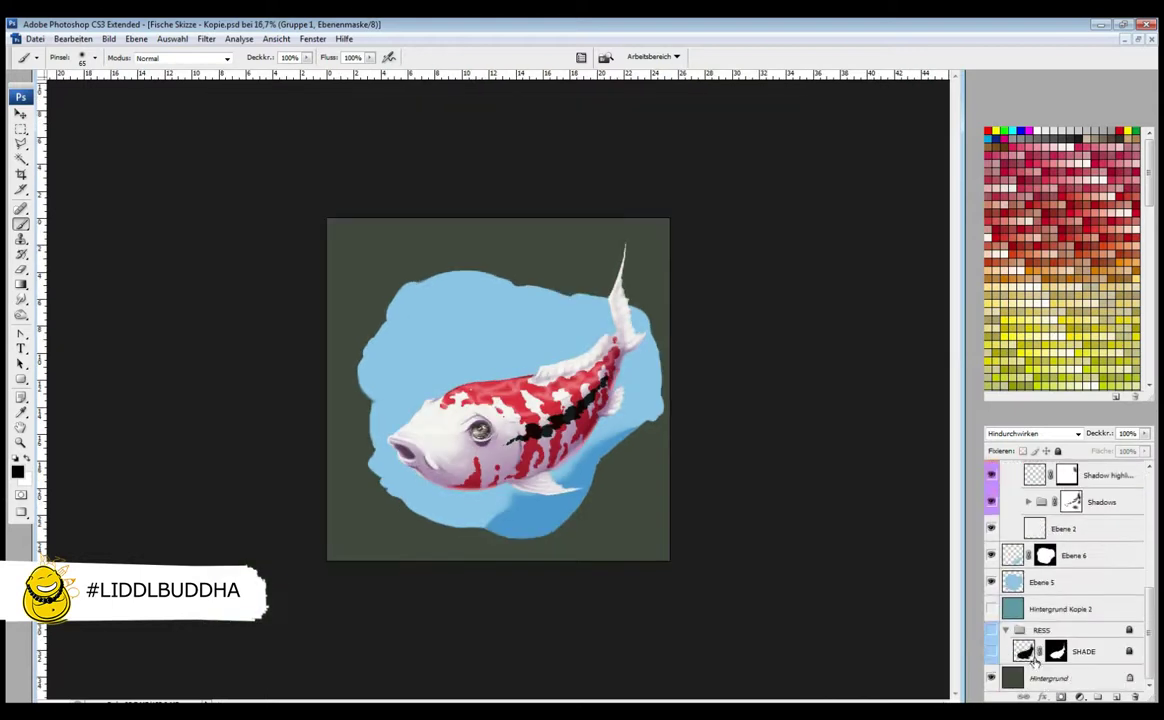
# Recolour the Hintergrund layer to blue and lighten it to a pale blue with Hue/Saturation
pyautogui.click(991, 609)
pyautogui.click(1050, 678)
pyautogui.click(991, 651)
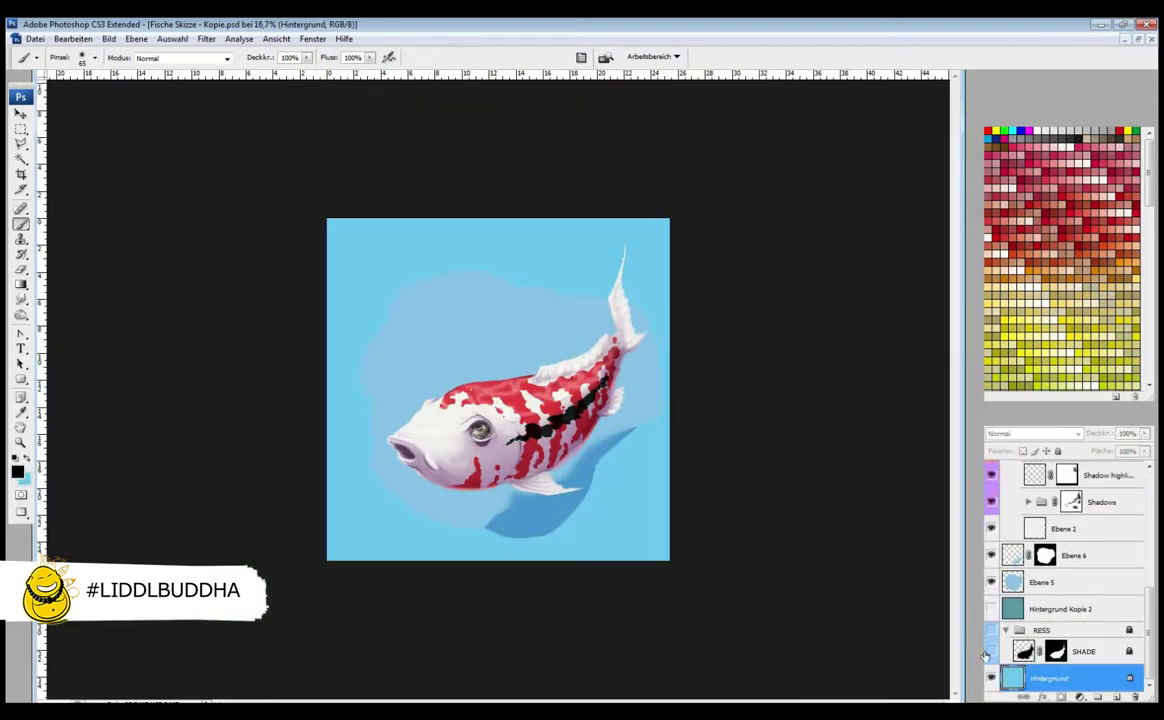
pyautogui.hotkey('ctrl', 'u')
pyautogui.press('Return')
pyautogui.scroll(2, 993, 521)
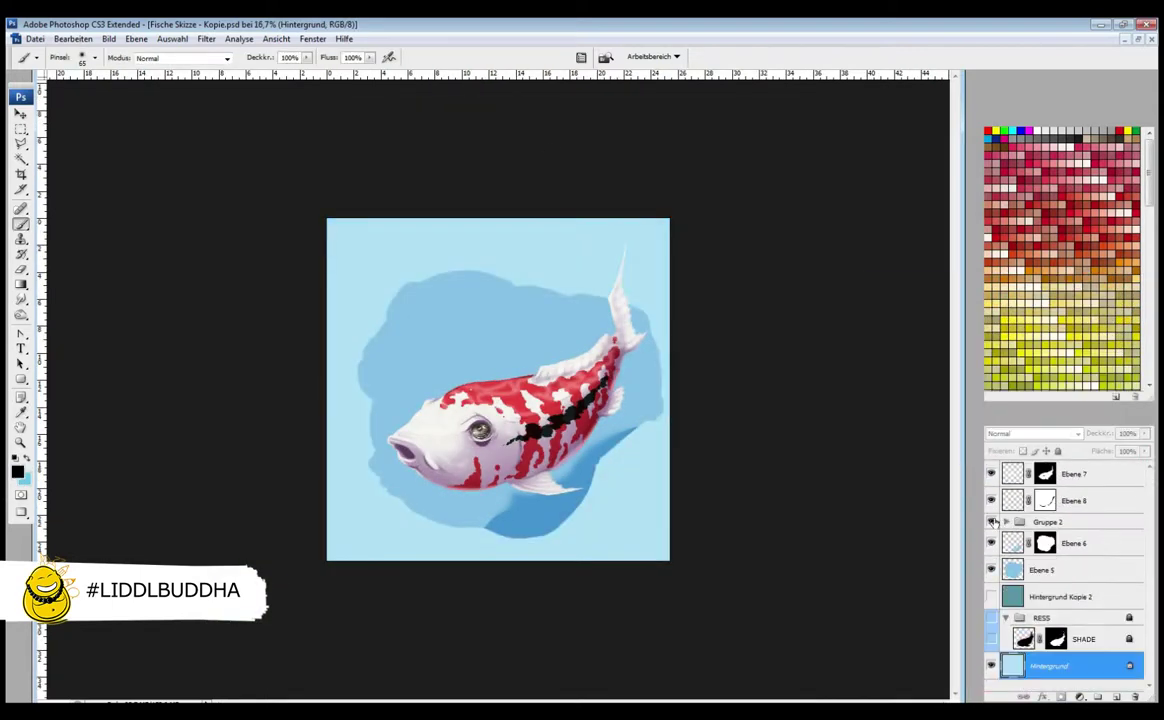